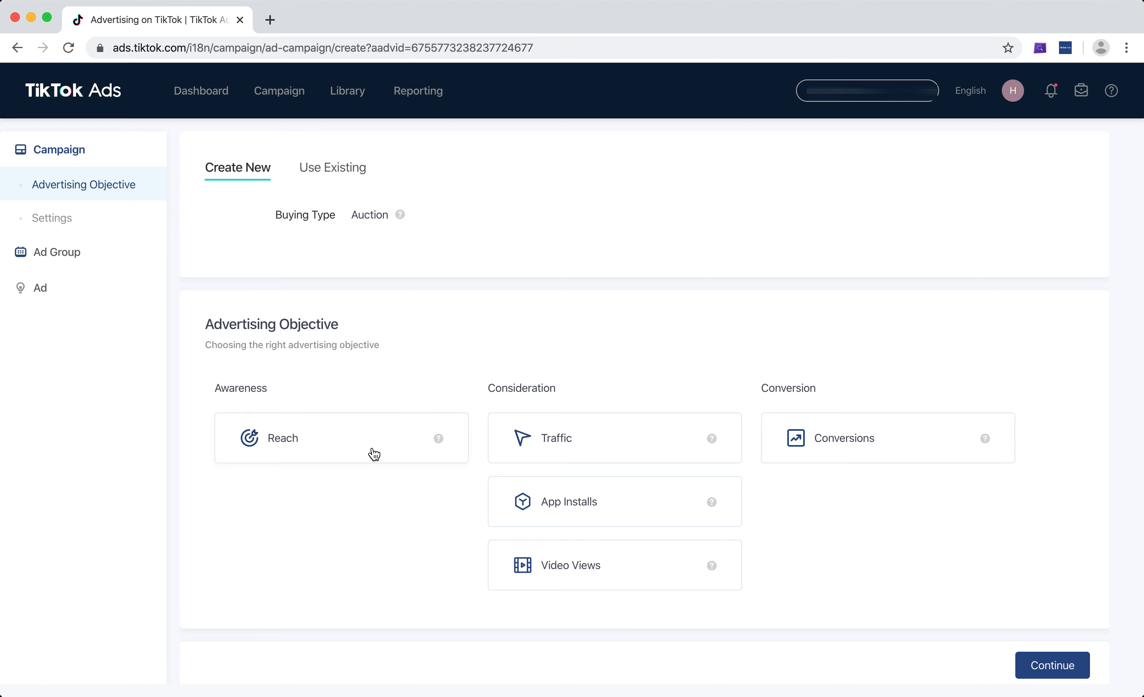
# Select Conversions as the campaign's advertising objective.
pyautogui.doubleClick(517, 389)
pyautogui.click(517, 389)
pyautogui.moveTo(711, 505)
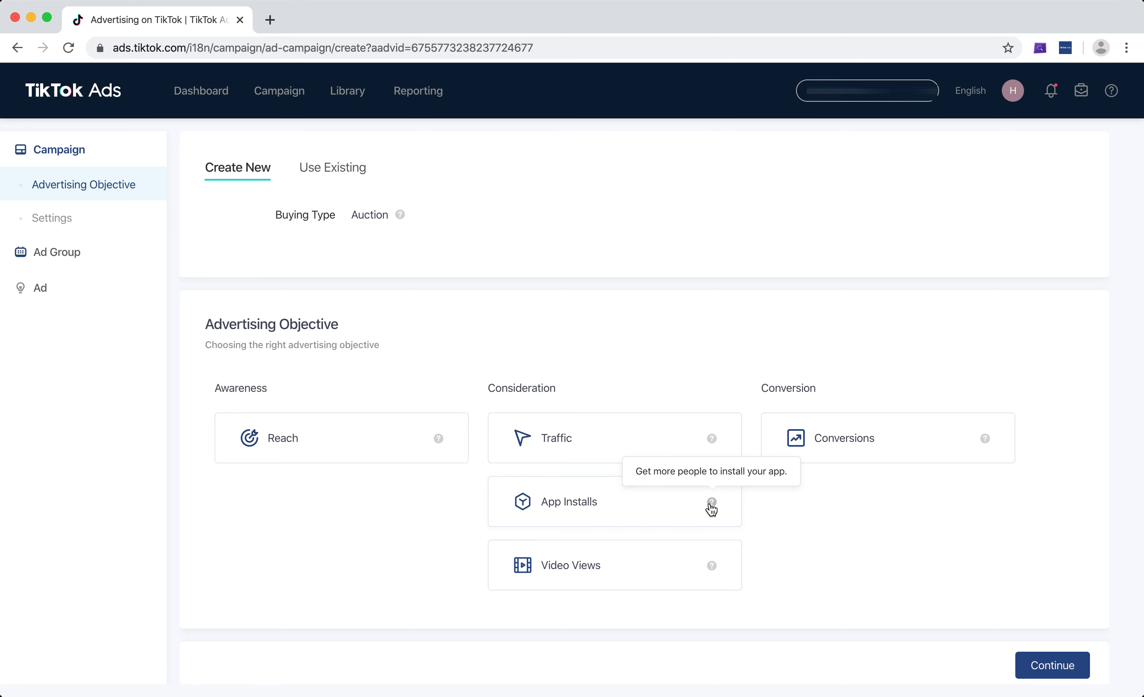
pyautogui.moveTo(711, 568)
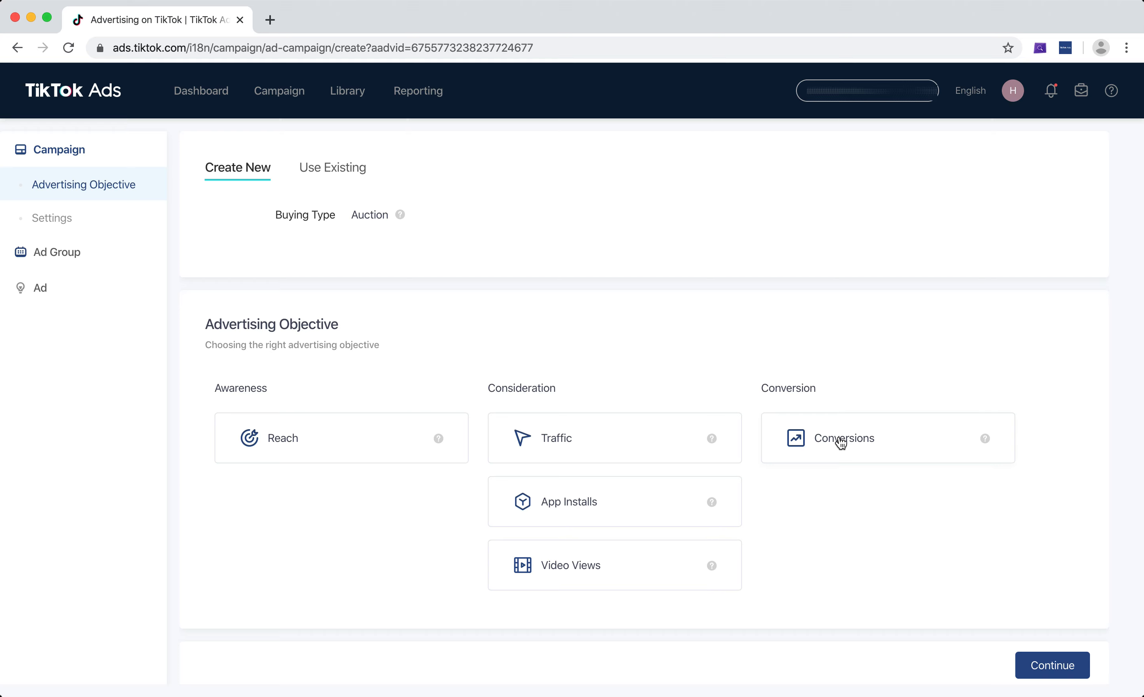
pyautogui.moveTo(986, 445)
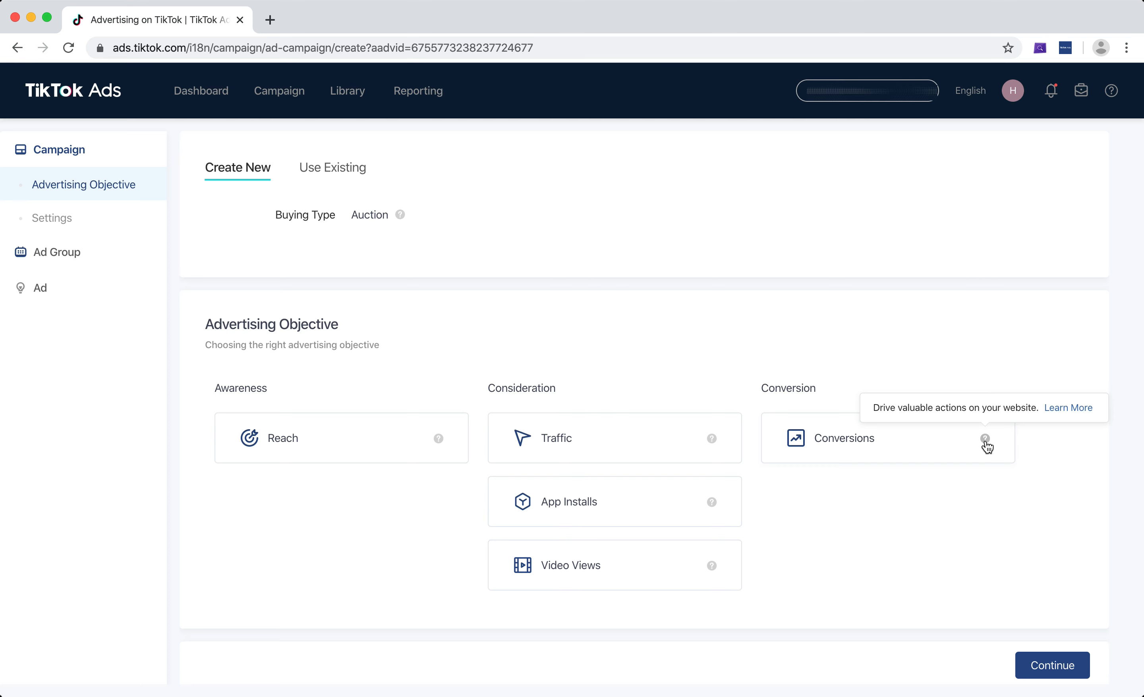
pyautogui.click(816, 449)
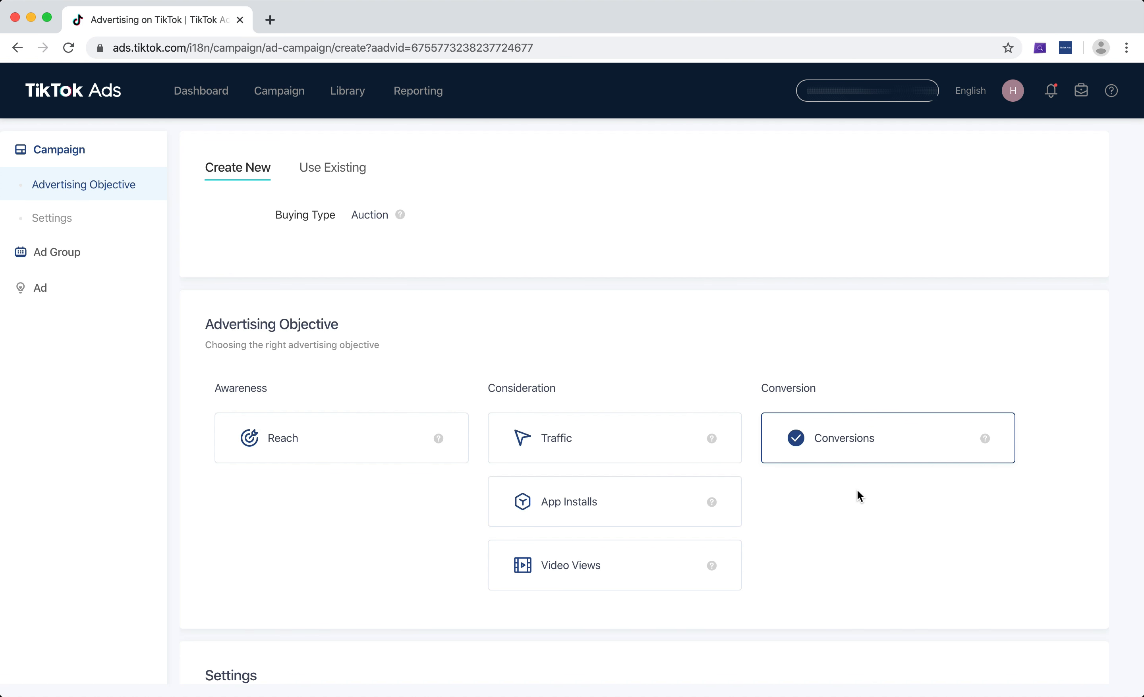
# Rename the campaign as Test Campaign.
pyautogui.scroll(-5, 857, 490)
pyautogui.click(400, 449)
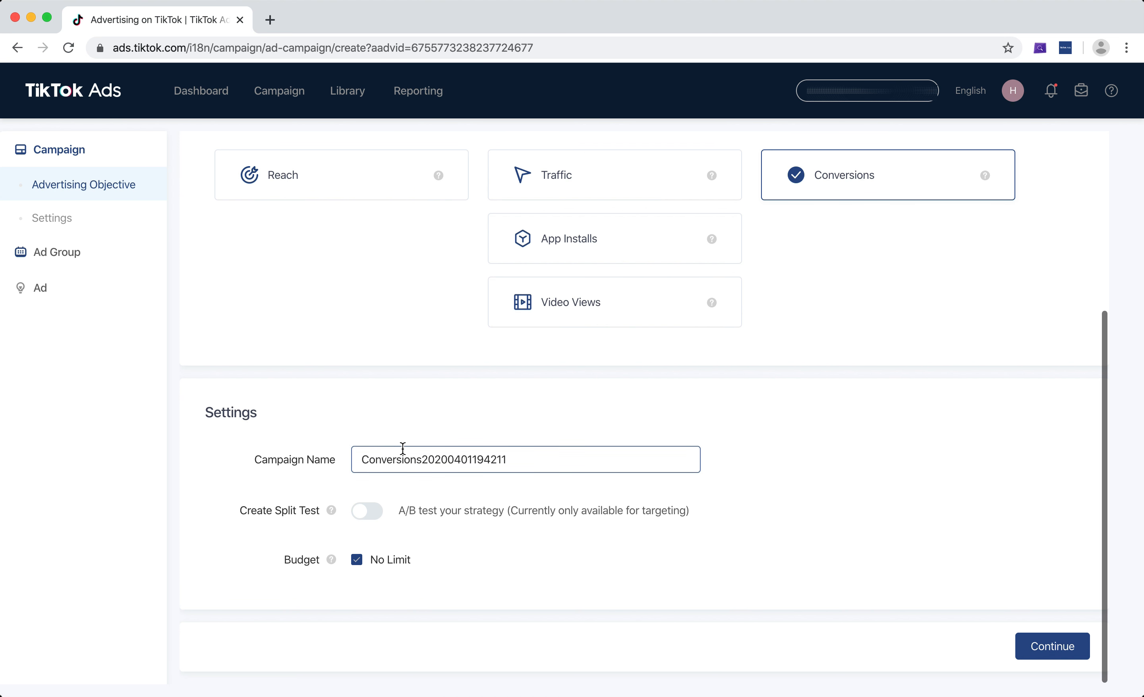
pyautogui.doubleClick(403, 448)
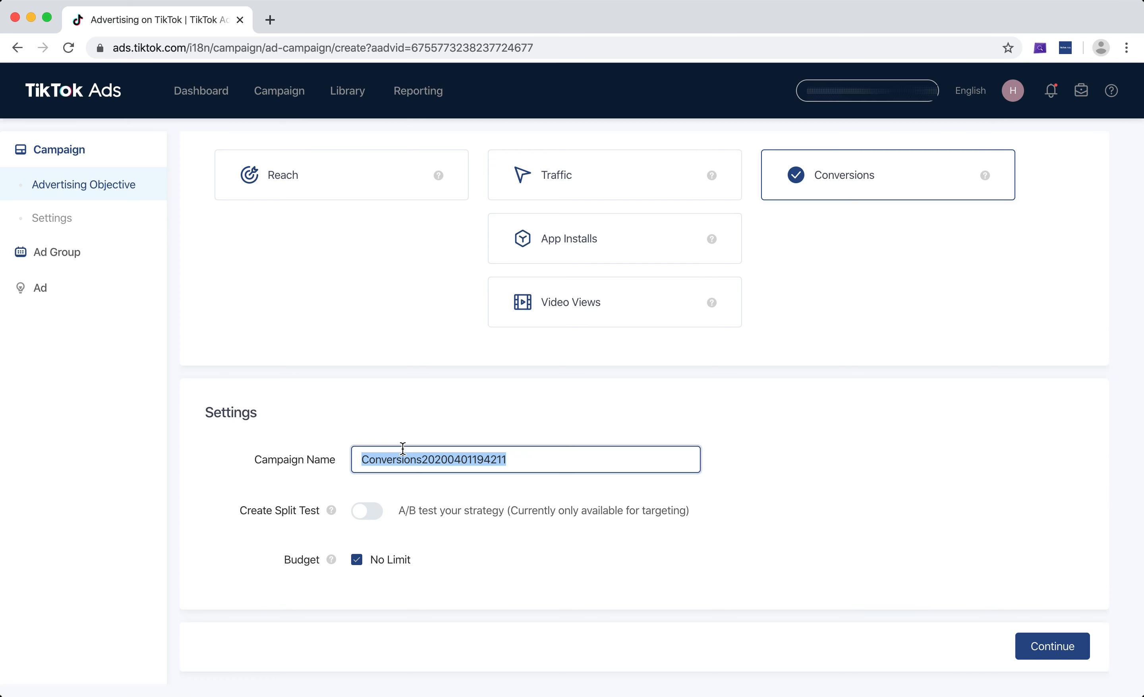
pyautogui.write('Test Campai')
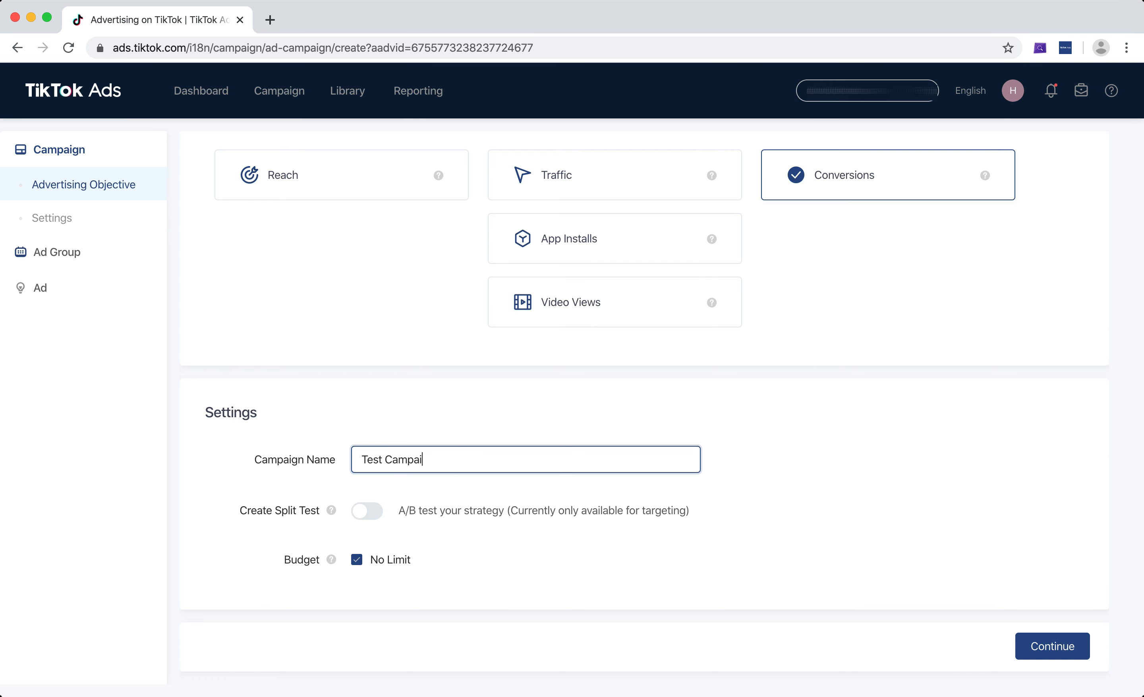
pyautogui.write('gn')
pyautogui.click(356, 559)
pyautogui.scroll(-1, 402, 546)
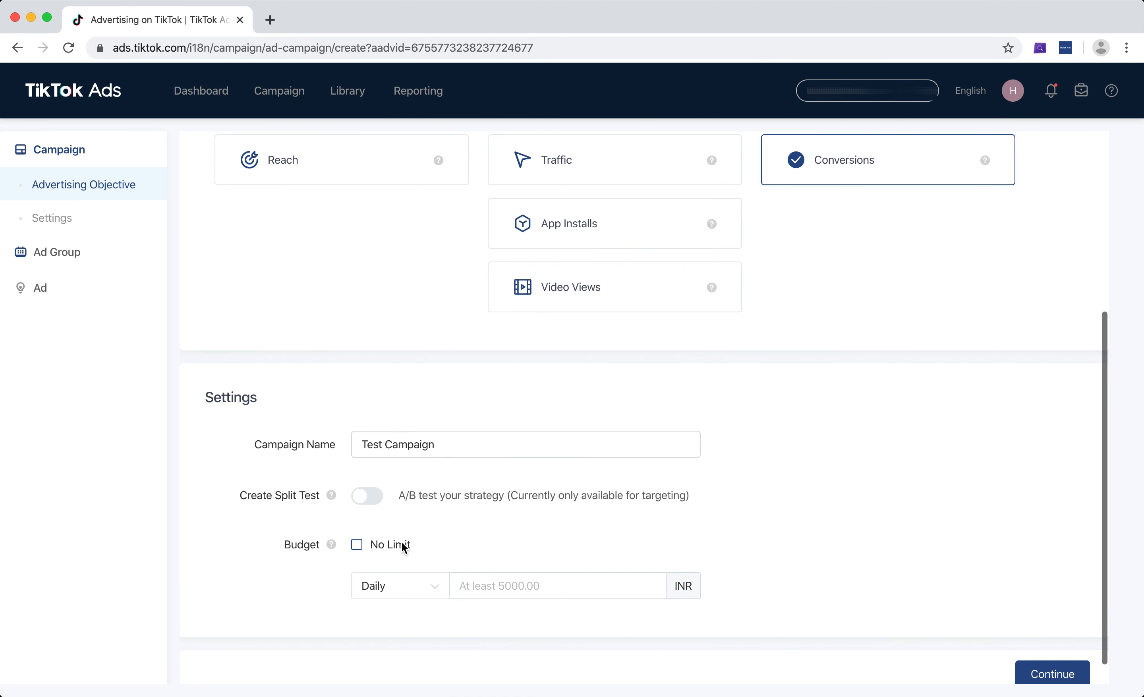
pyautogui.click(416, 561)
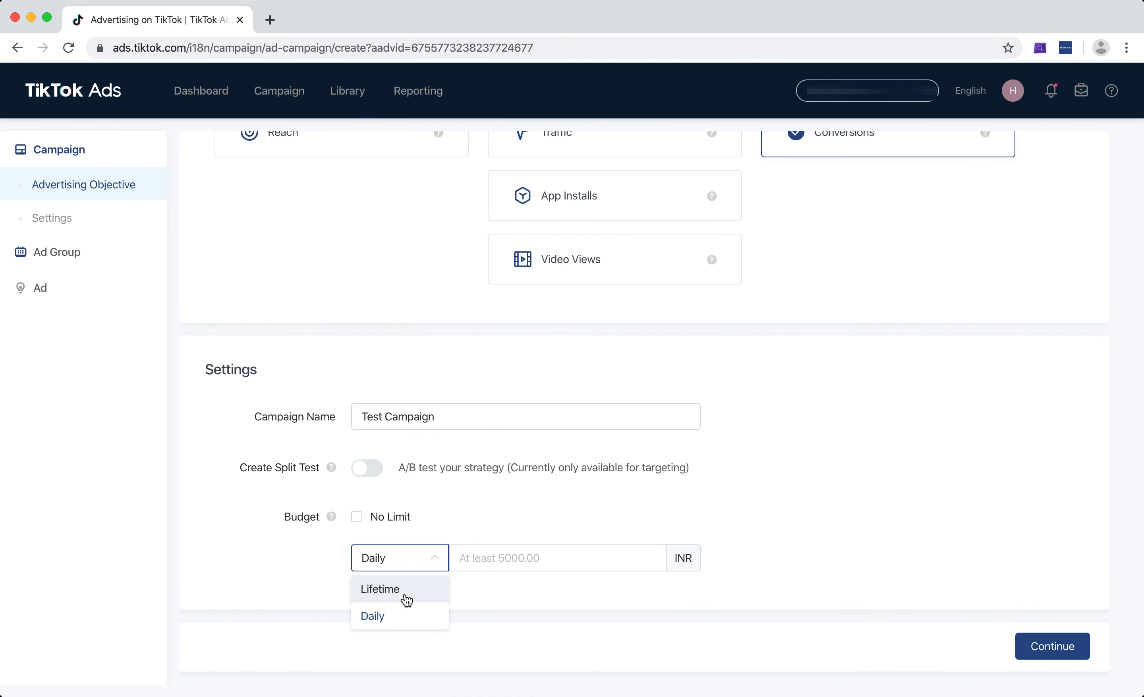
pyautogui.click(406, 599)
pyautogui.click(416, 557)
pyautogui.click(388, 615)
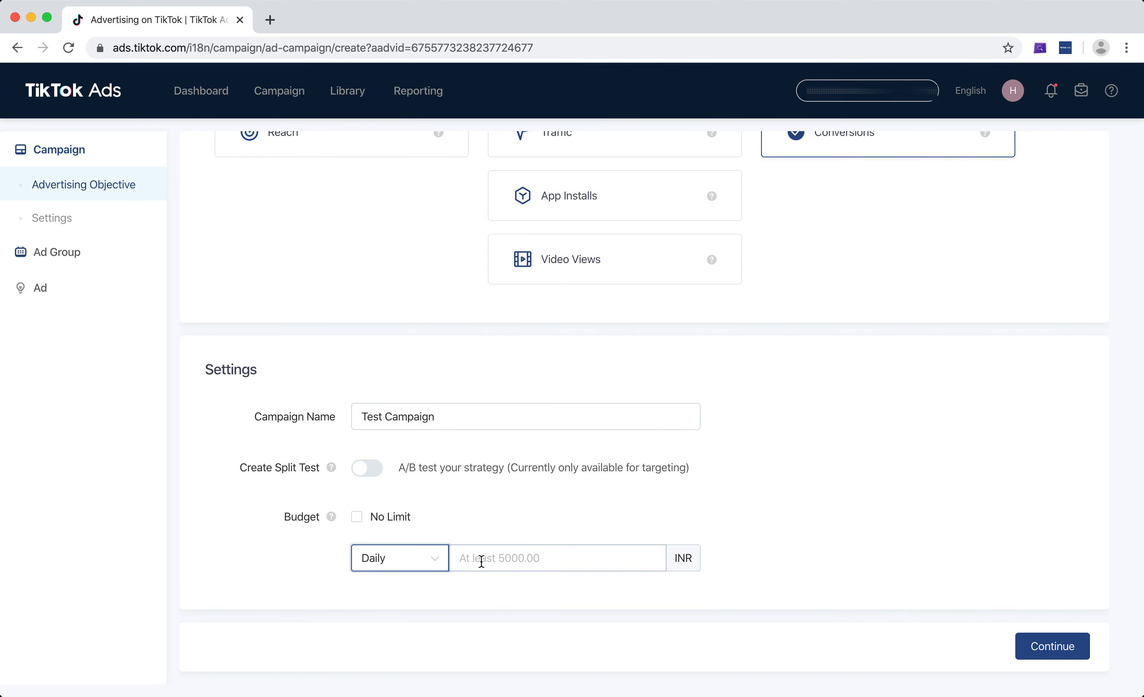
pyautogui.click(501, 556)
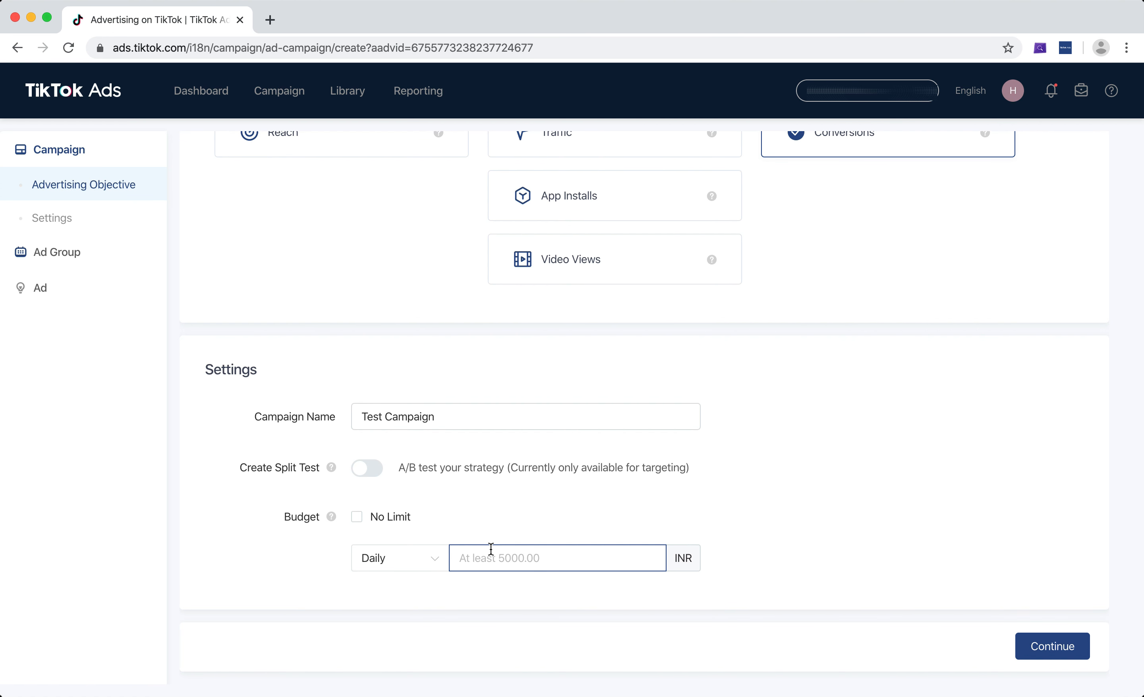
pyautogui.click(356, 517)
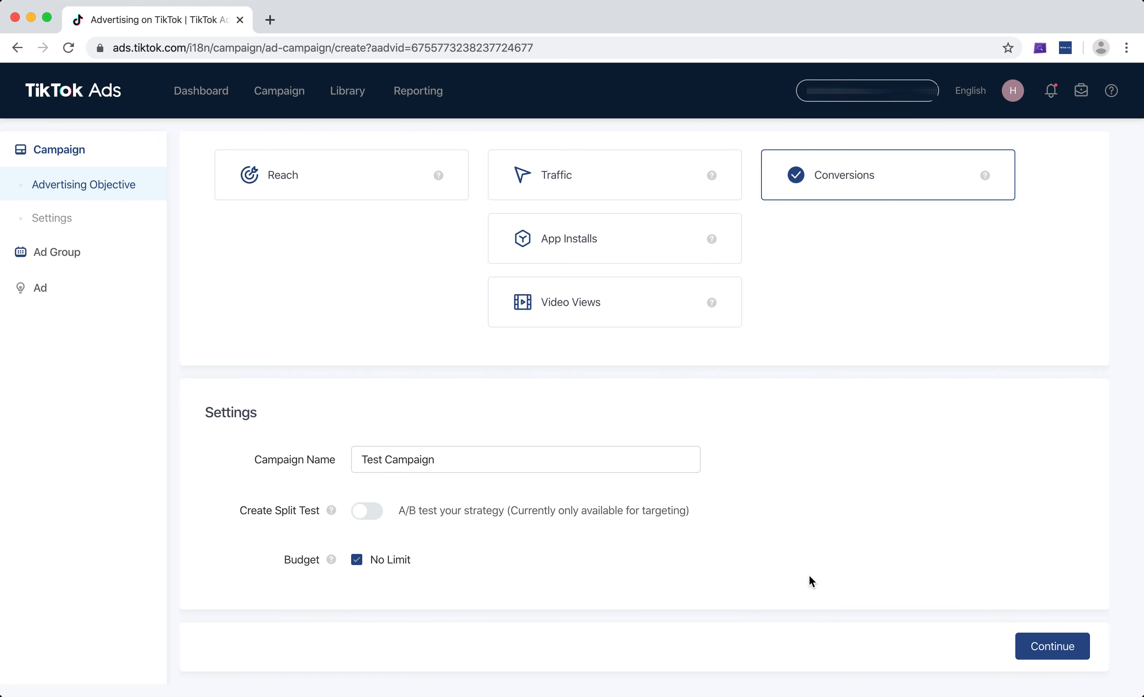
# Continue to the ad group settings and rename the ad group as Test Ad Group 1.
pyautogui.click(1051, 649)
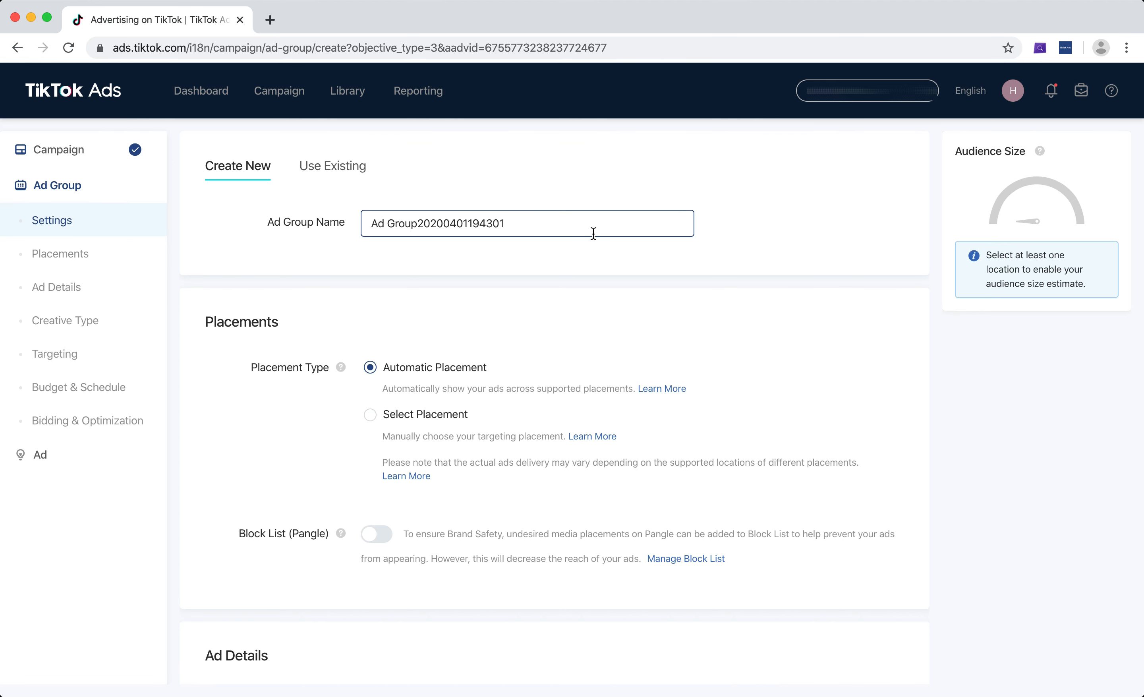
pyautogui.tripleClick(566, 222)
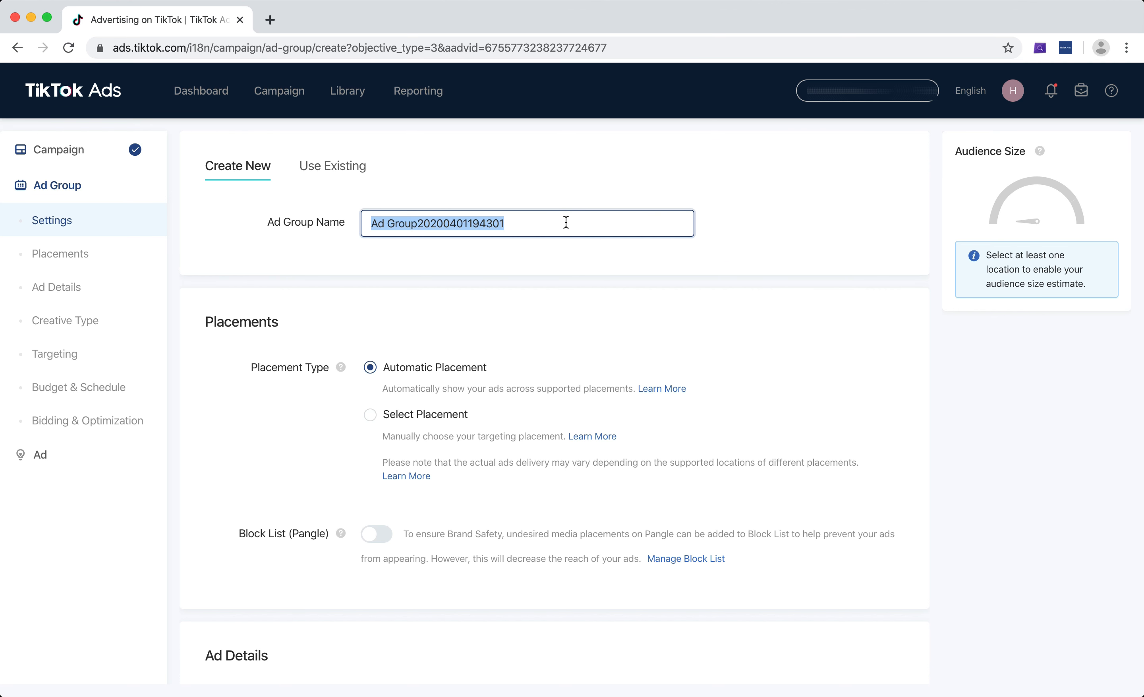
pyautogui.write('Test Ad G')
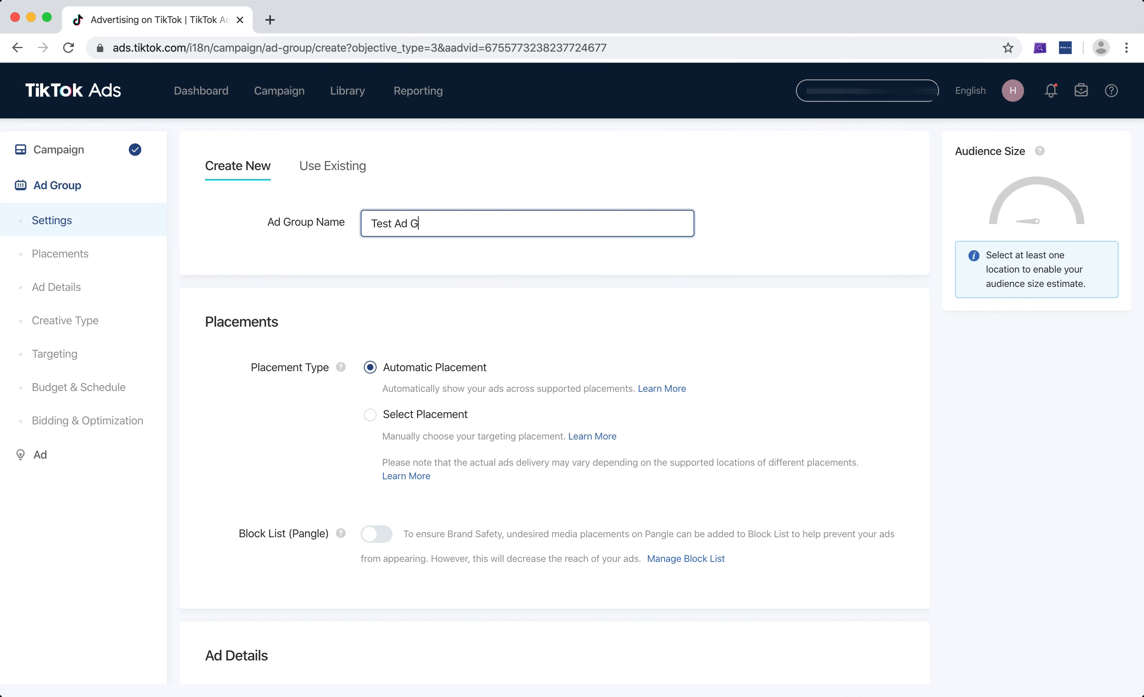
pyautogui.write('roup 1')
pyautogui.scroll(-2, 600, 232)
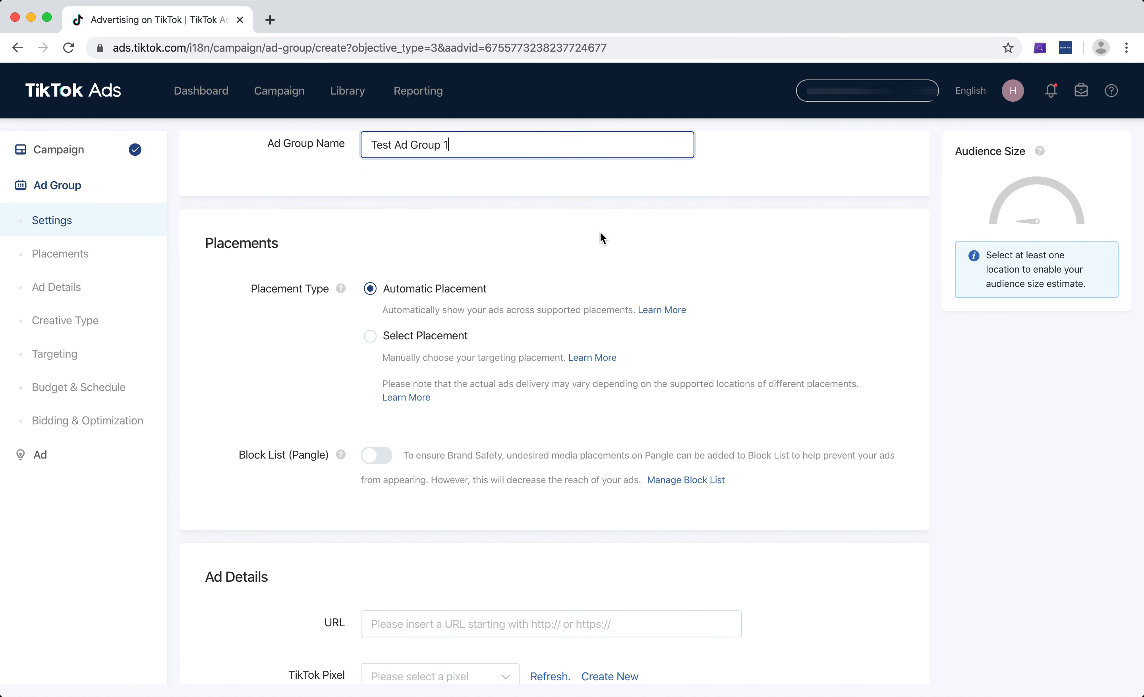
pyautogui.scroll(-1, 600, 232)
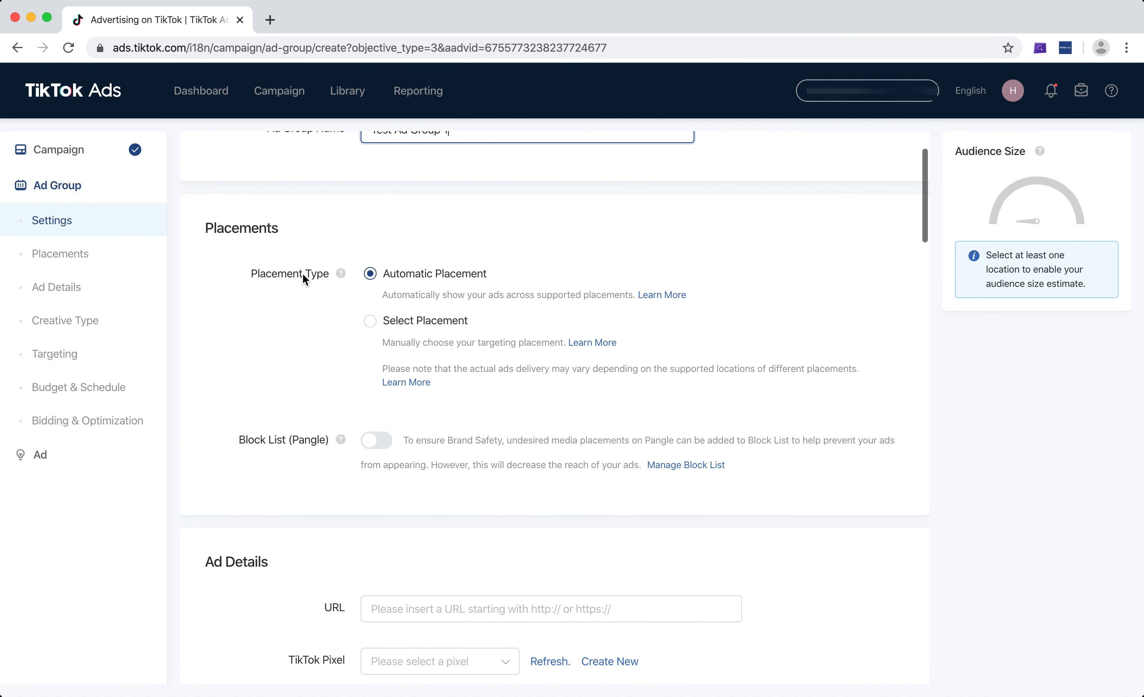
pyautogui.click(378, 323)
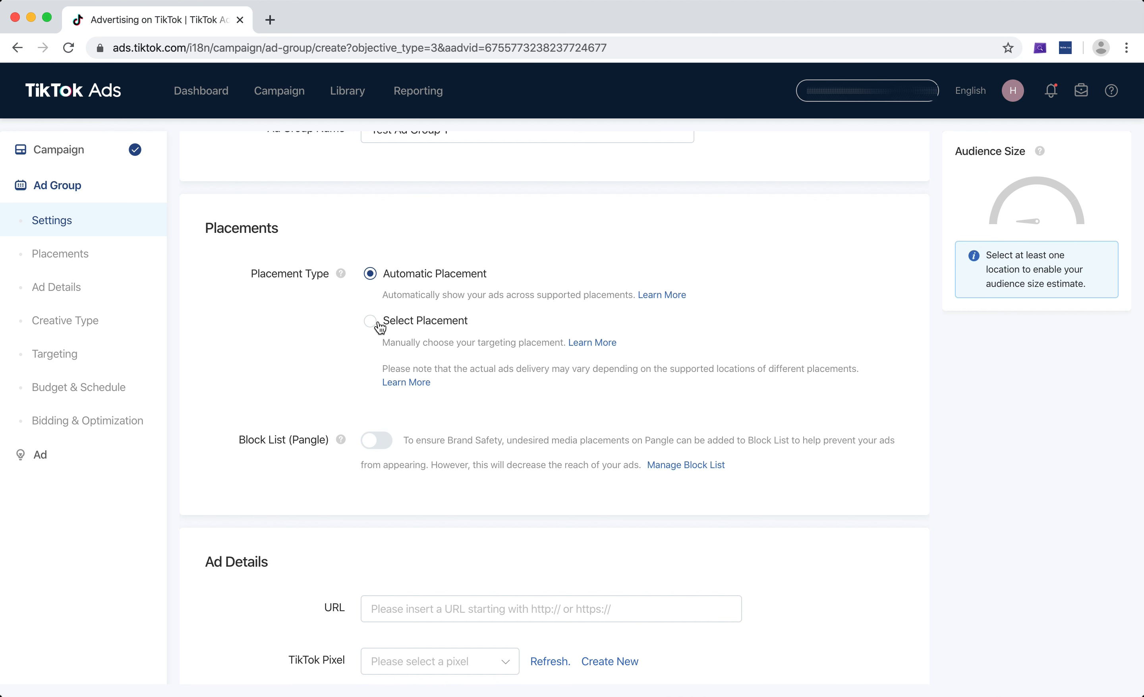
pyautogui.scroll(-3, 534, 277)
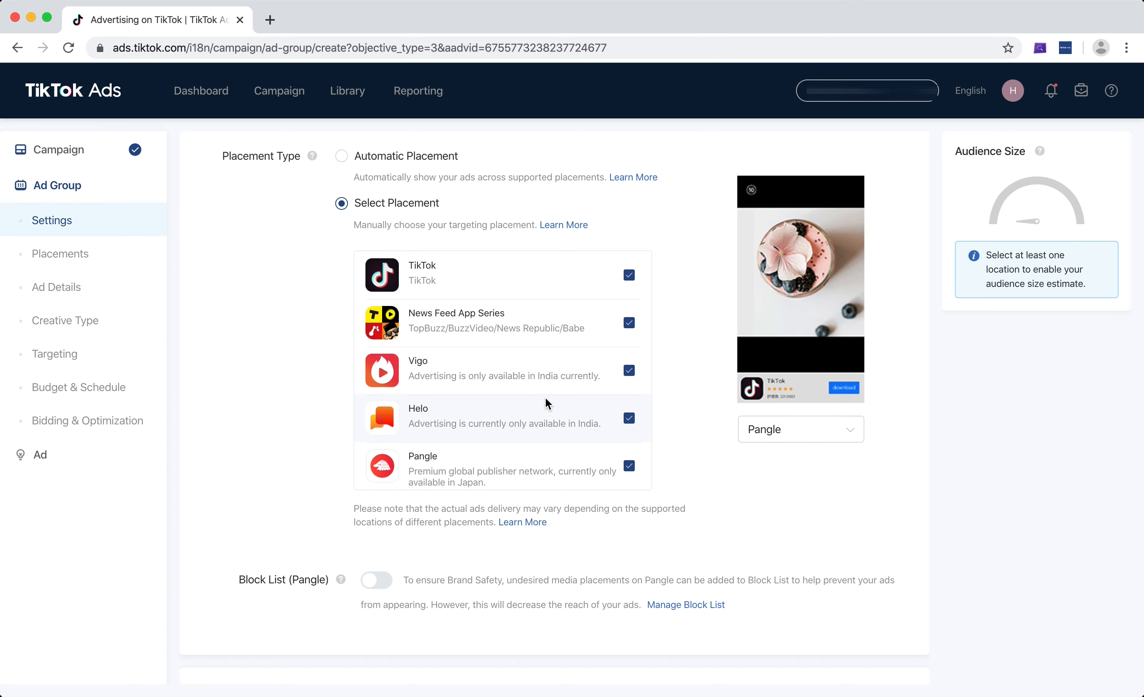
pyautogui.click(342, 156)
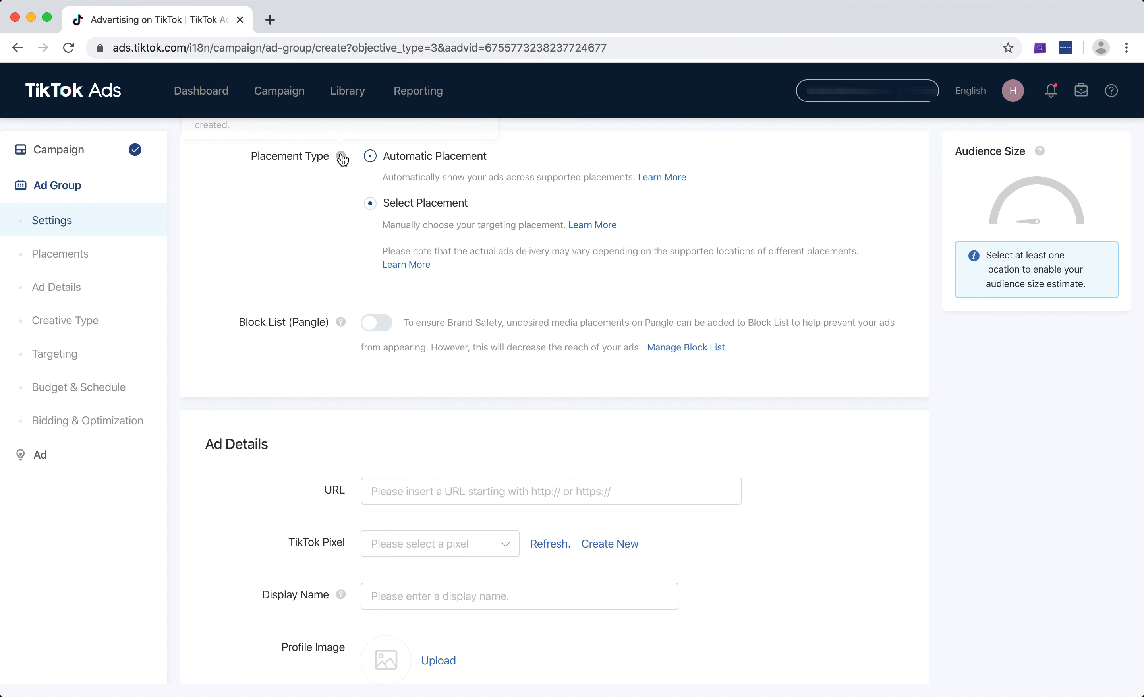
# Enter testurl.com as the ad's destination URL.
pyautogui.scroll(-5, 764, 227)
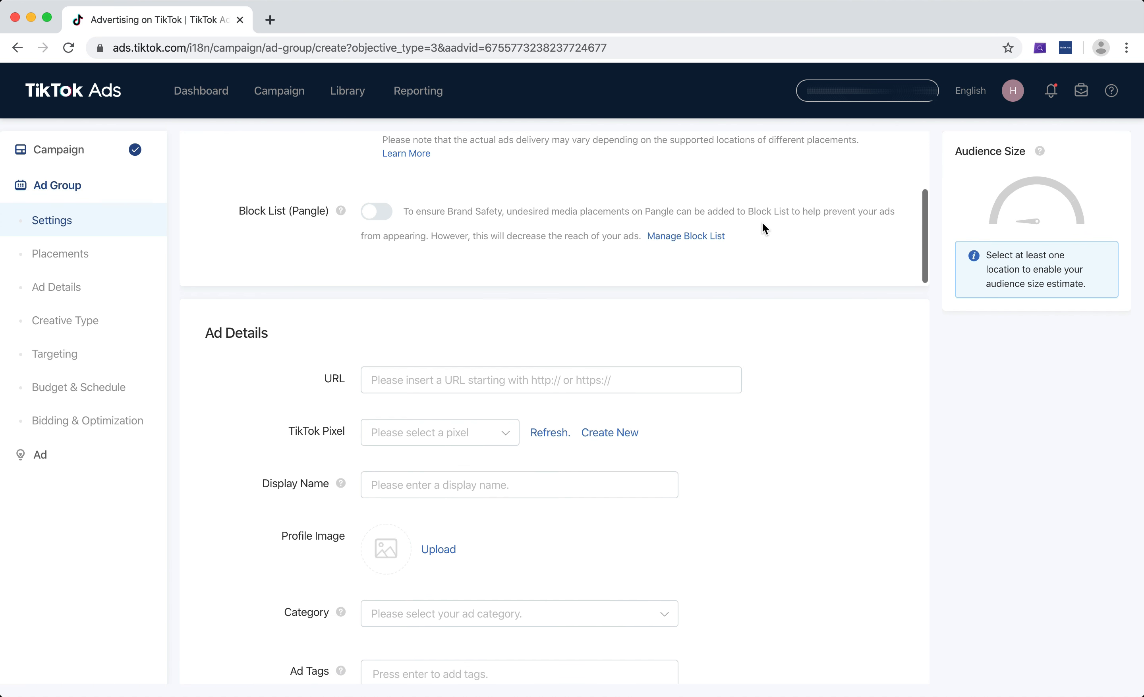
pyautogui.scroll(2, 763, 228)
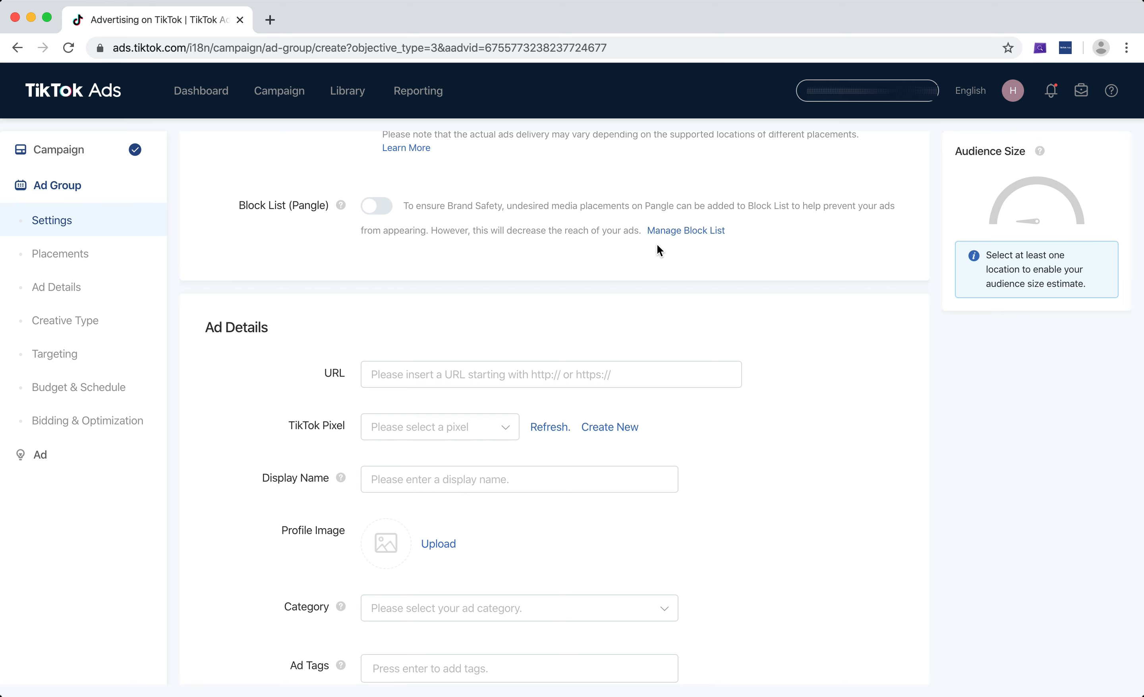
pyautogui.scroll(-3, 794, 301)
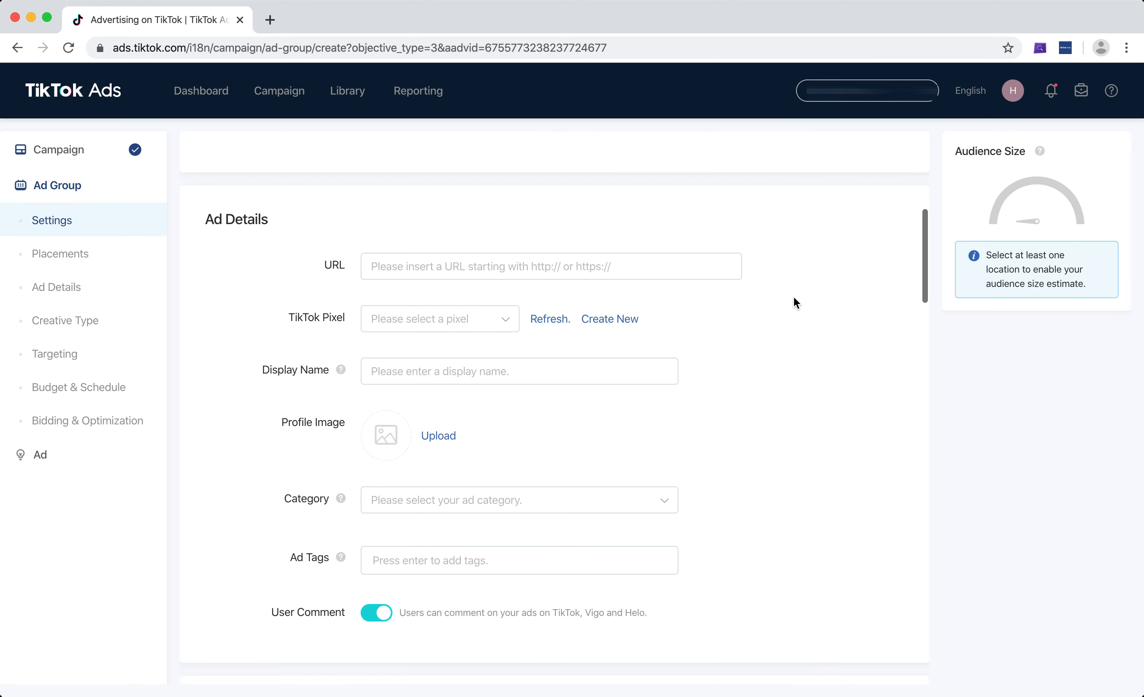
pyautogui.click(430, 257)
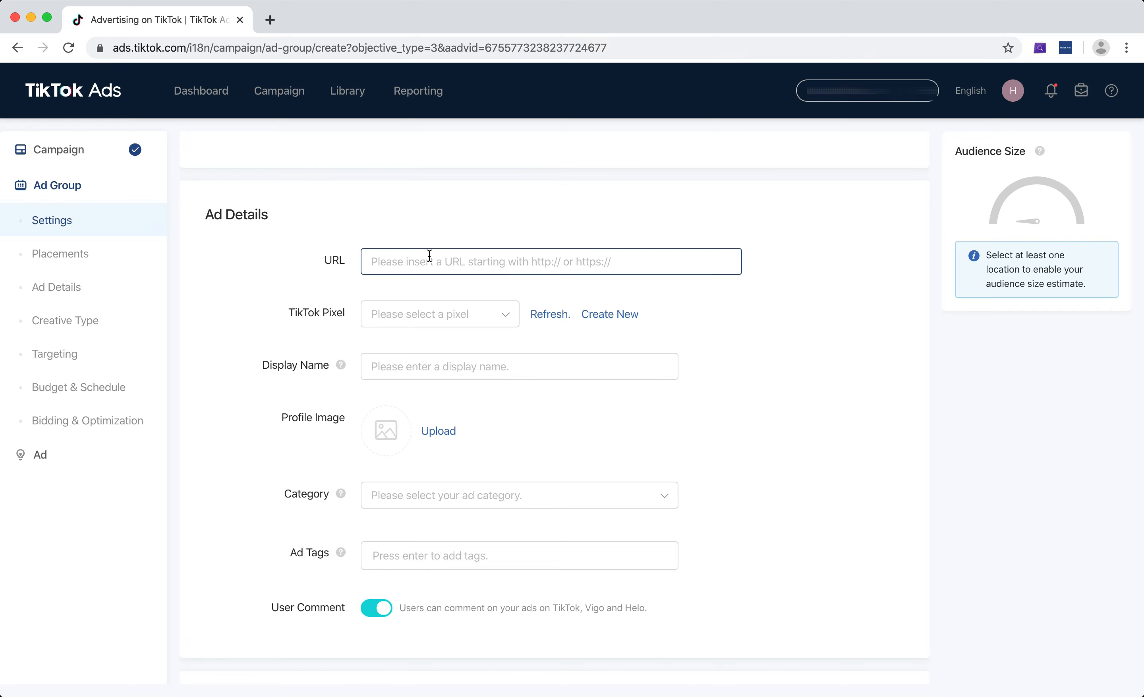
pyautogui.click(462, 190)
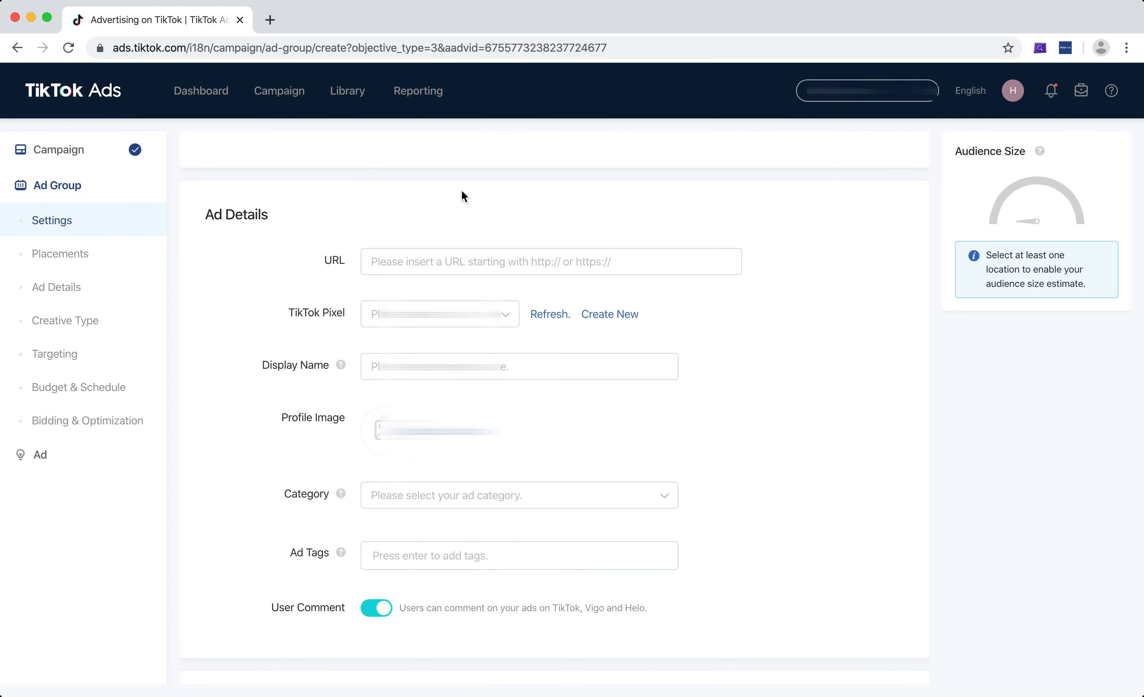
pyautogui.click(445, 254)
pyautogui.write('tes')
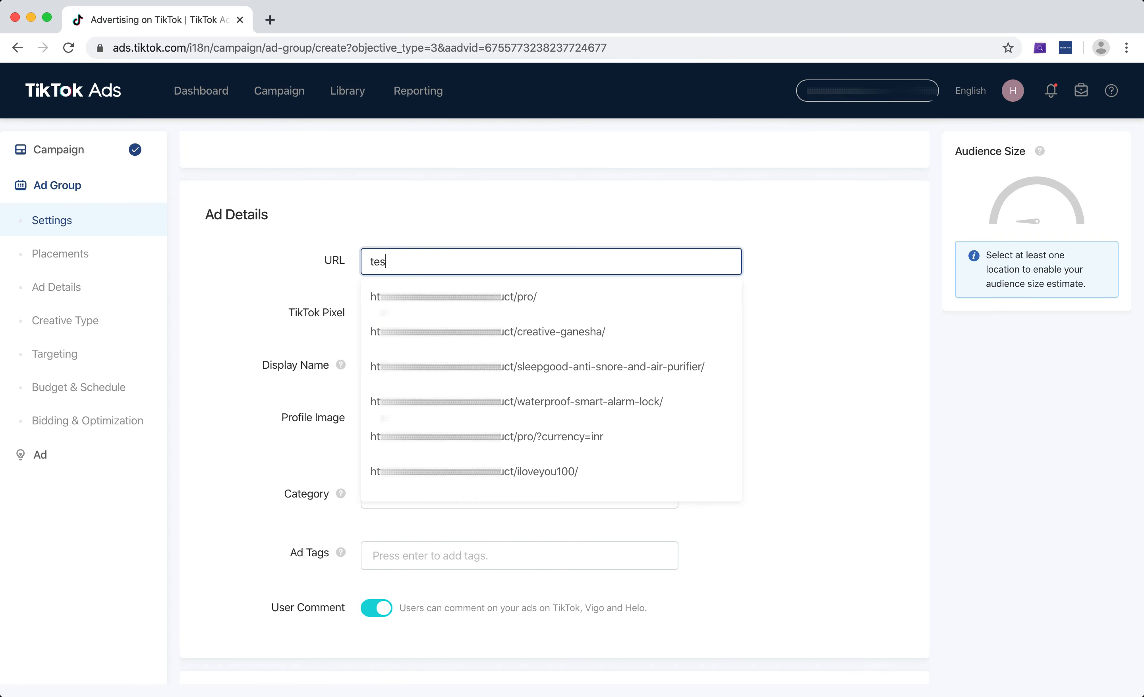
pyautogui.write('turl.com')
pyautogui.press('Return')
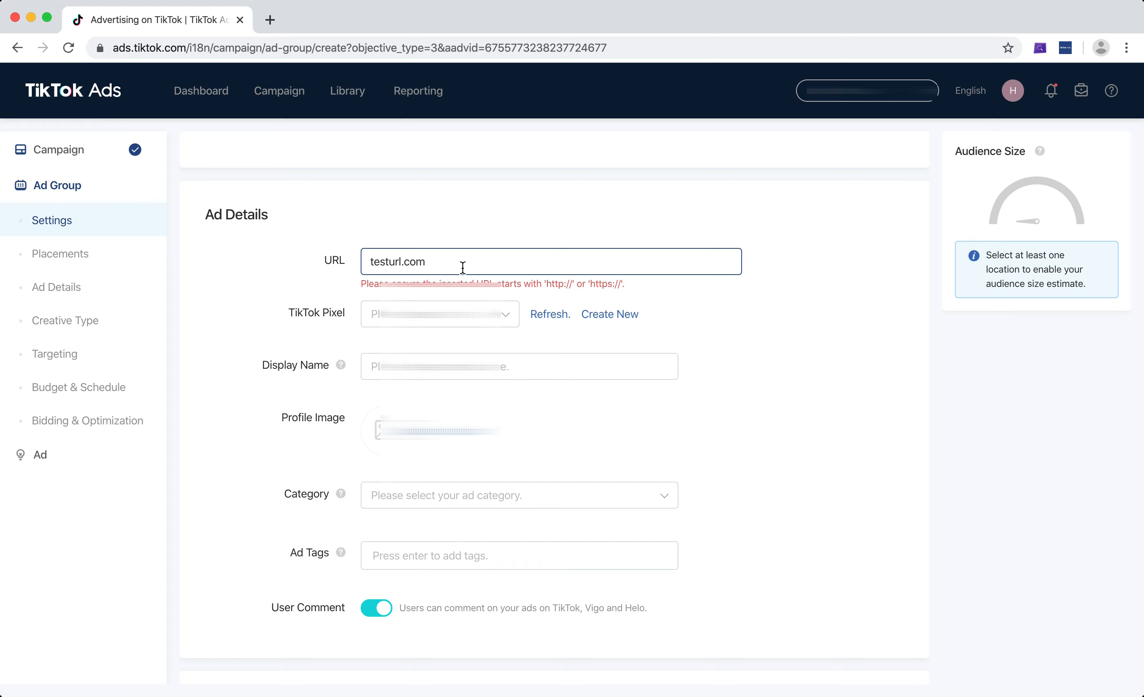
pyautogui.click(370, 262)
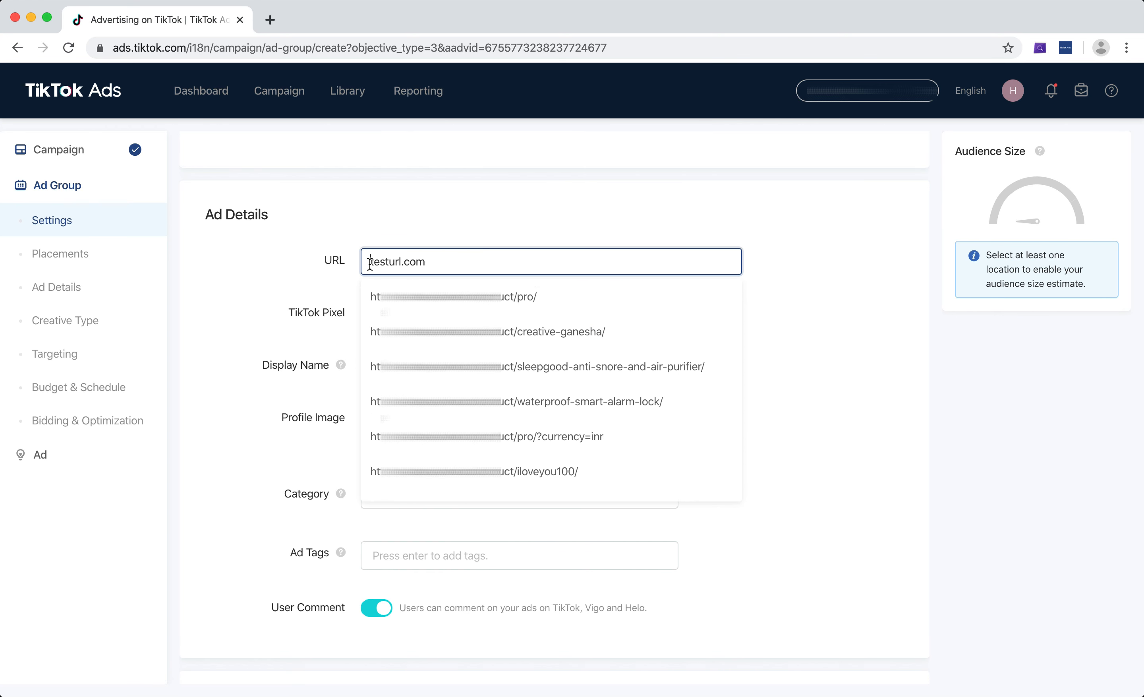
pyautogui.write('htrtp://')
pyautogui.click(377, 262)
pyautogui.press('Right')
pyautogui.press('Right')
pyautogui.press('BackSpace')
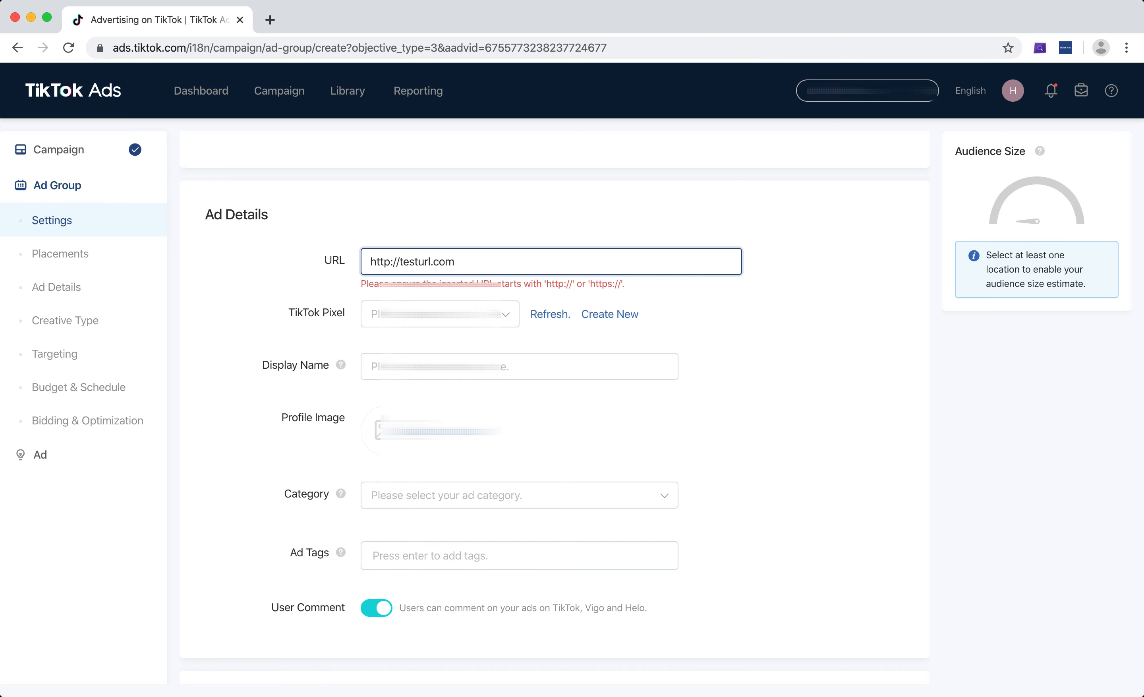
pyautogui.click(849, 322)
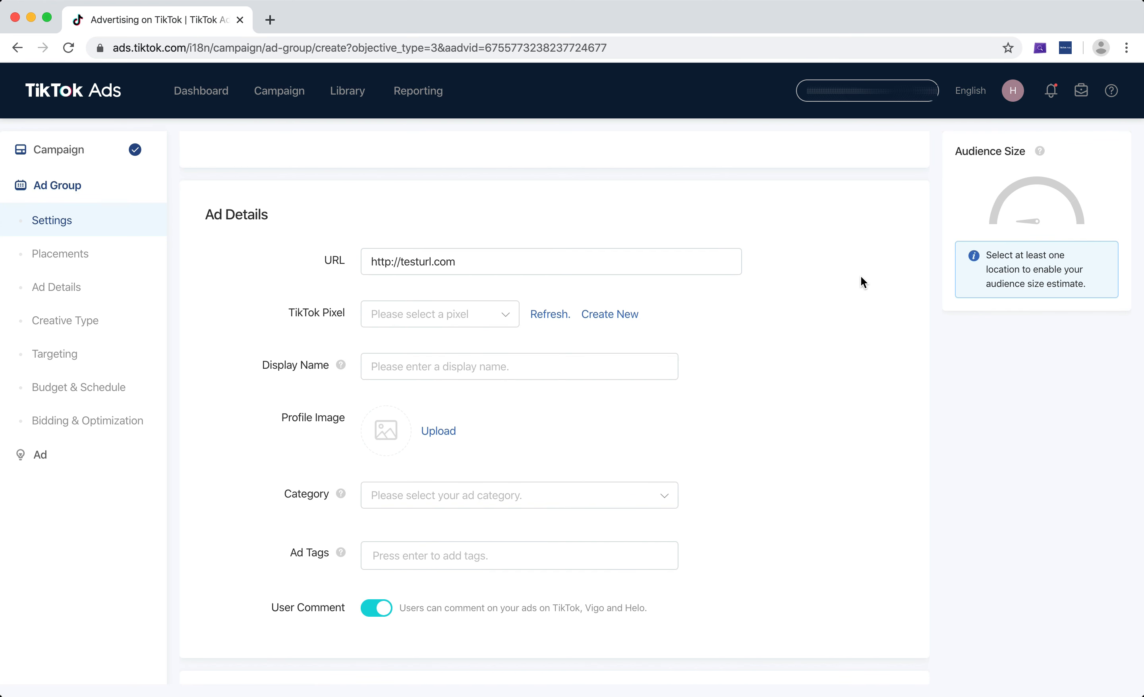
# Select the second listed TikTok Pixel and choose the Complete Payment (Purchase) event for conversion tracking.
pyautogui.scroll(-2, 861, 276)
pyautogui.click(396, 230)
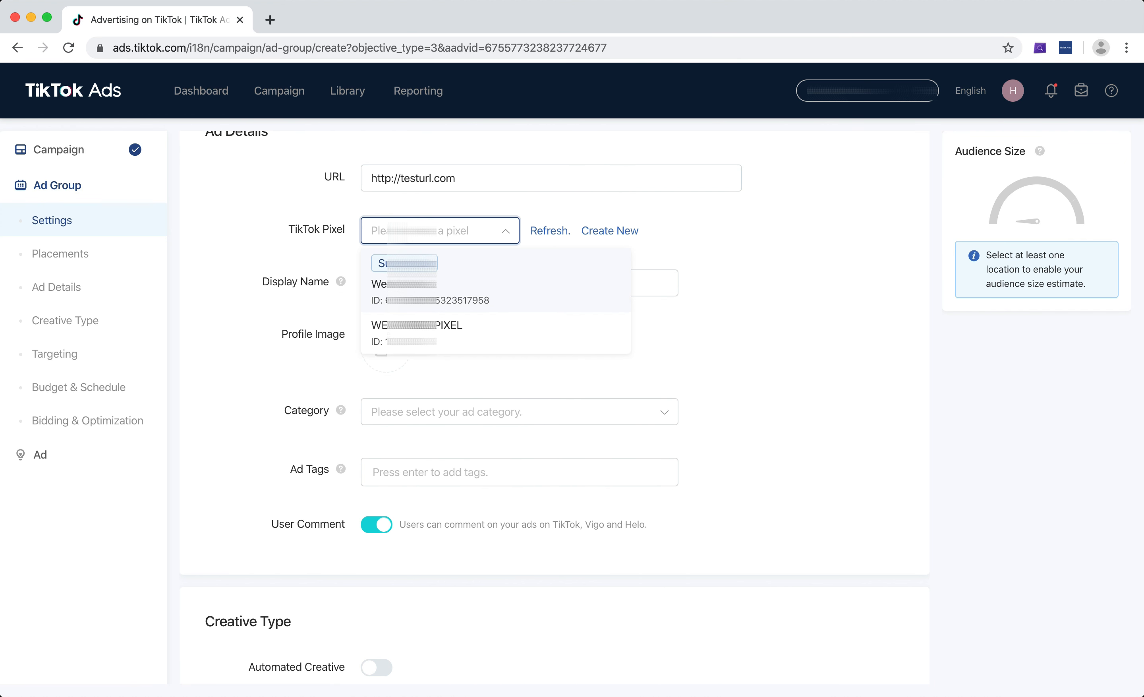
pyautogui.click(404, 326)
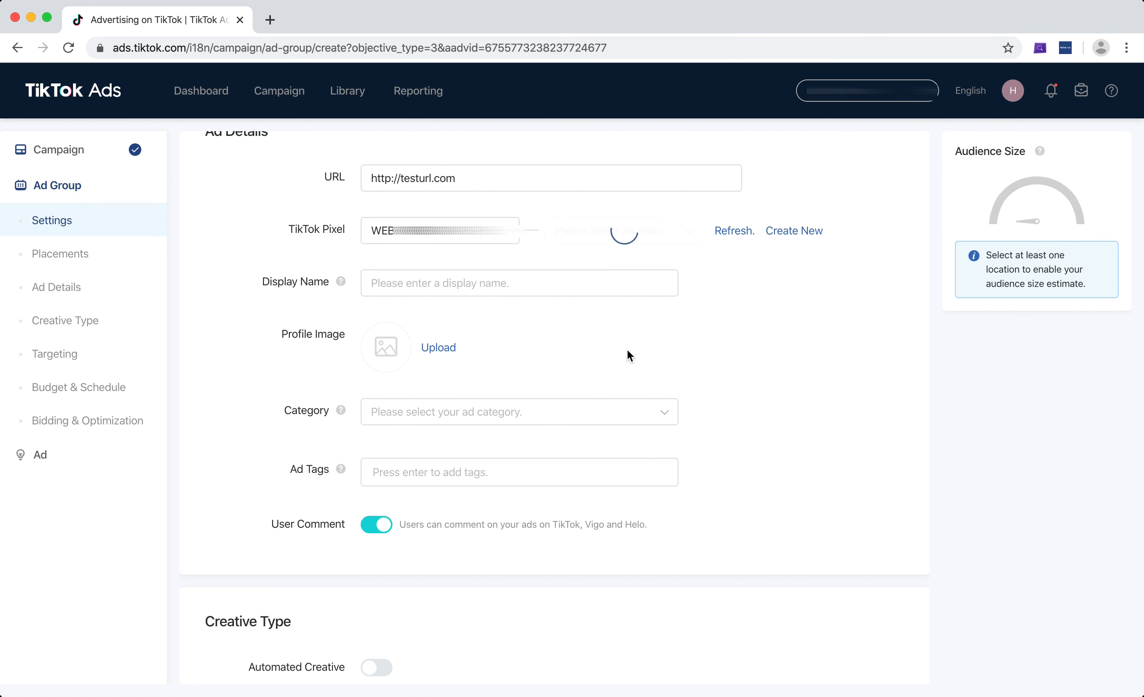
pyautogui.click(586, 240)
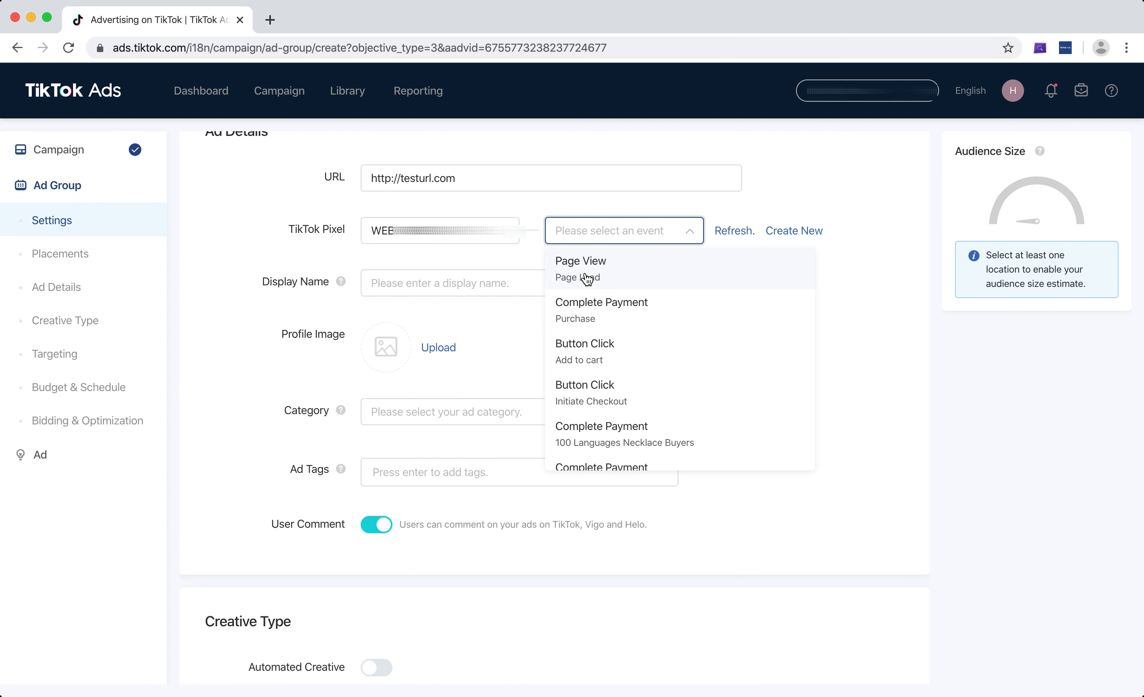
pyautogui.scroll(-1, 591, 356)
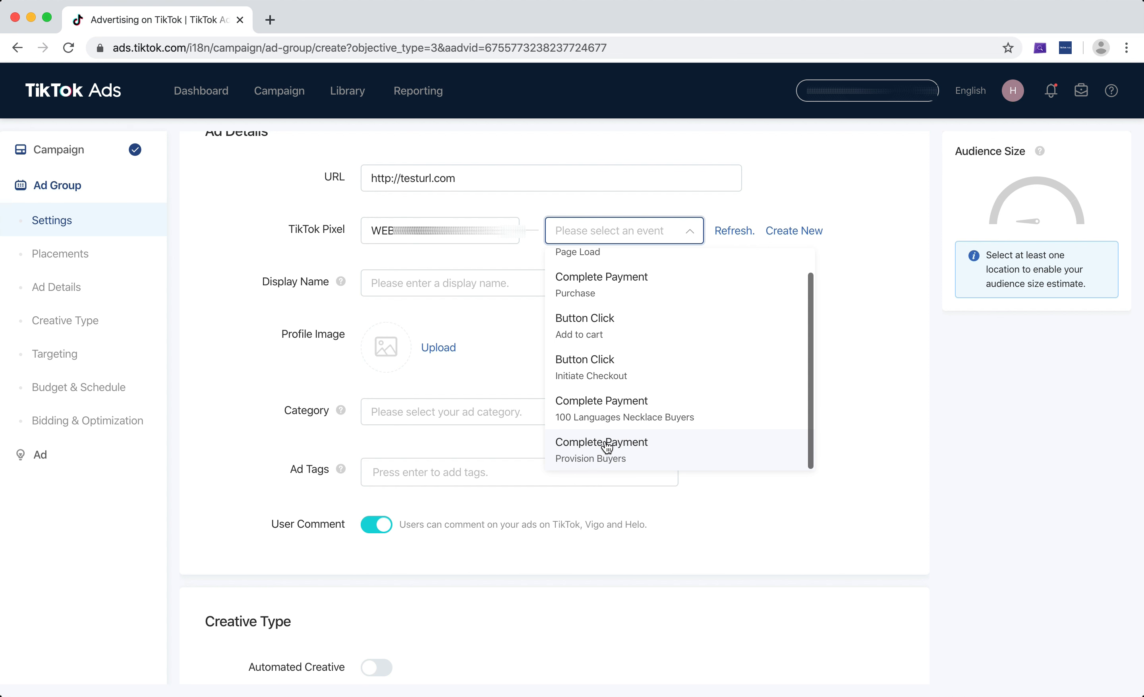
pyautogui.scroll(1, 629, 397)
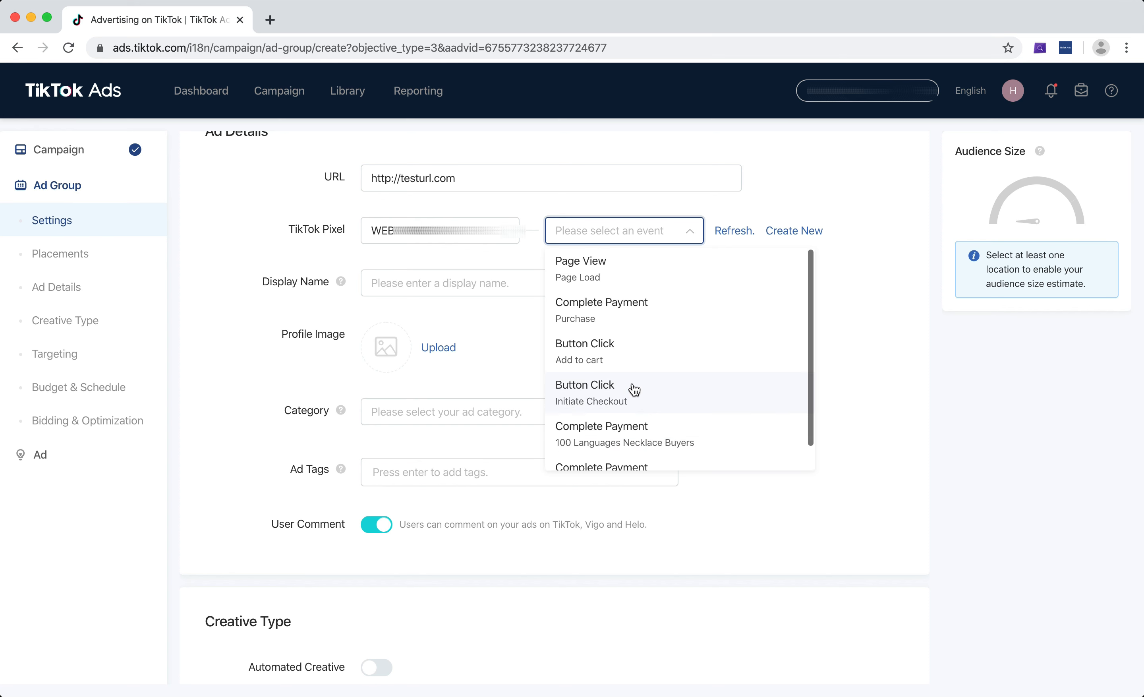
pyautogui.click(624, 309)
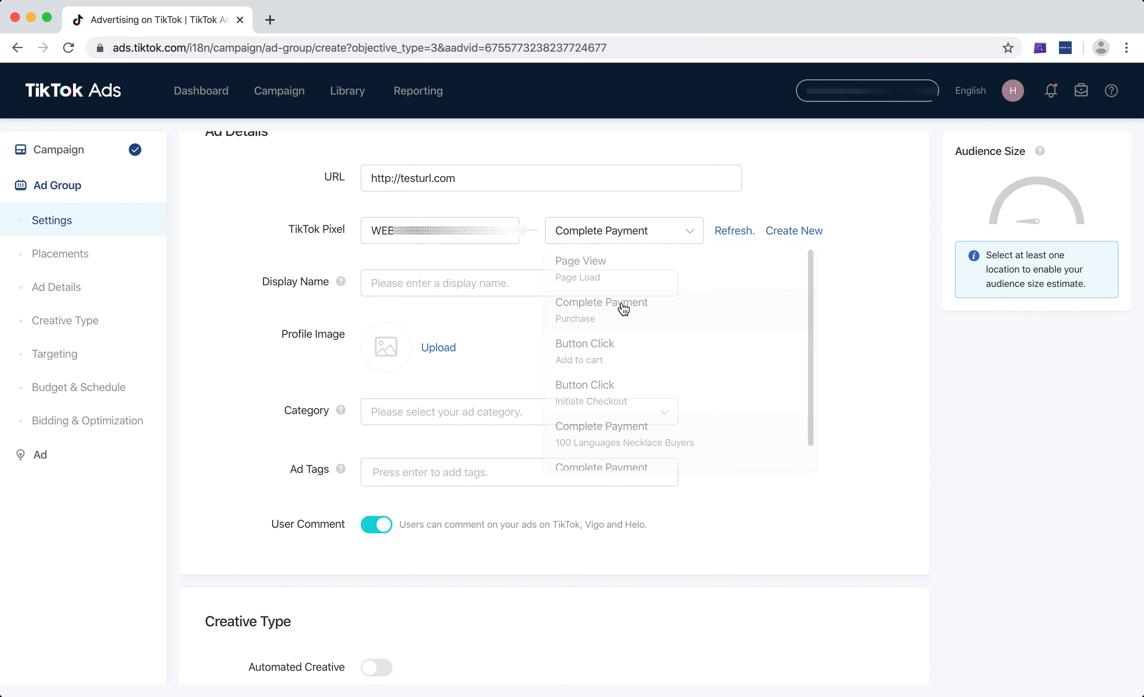
# Enter Test Name as the ad's display name.
pyautogui.click(519, 288)
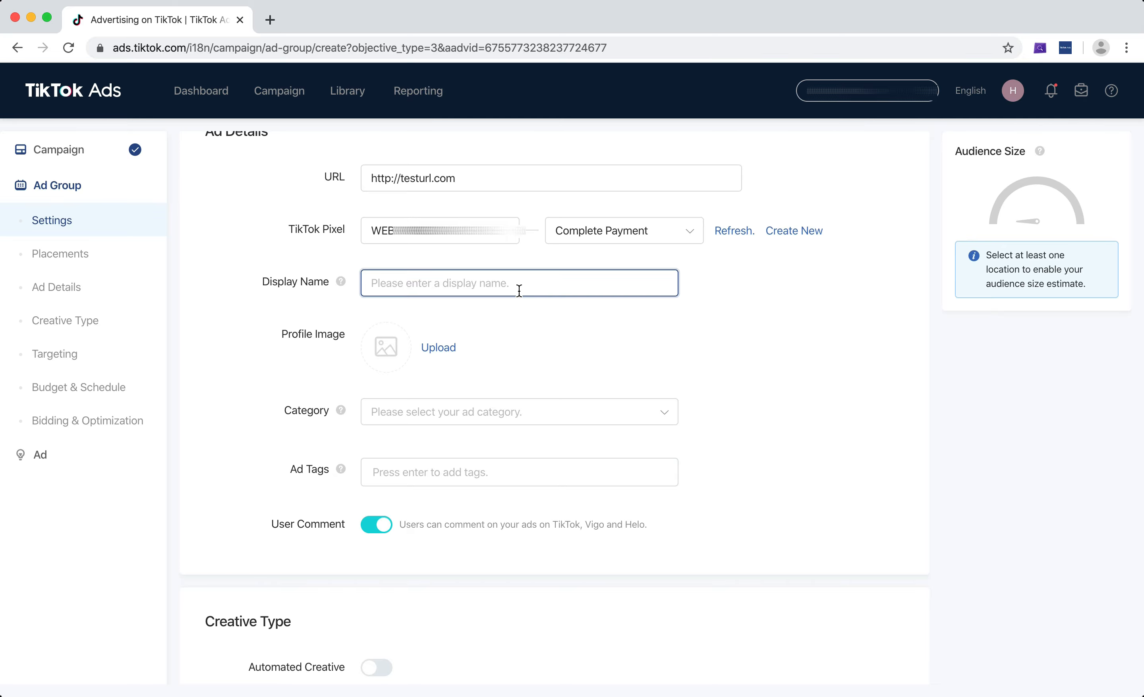
pyautogui.write('Test Name')
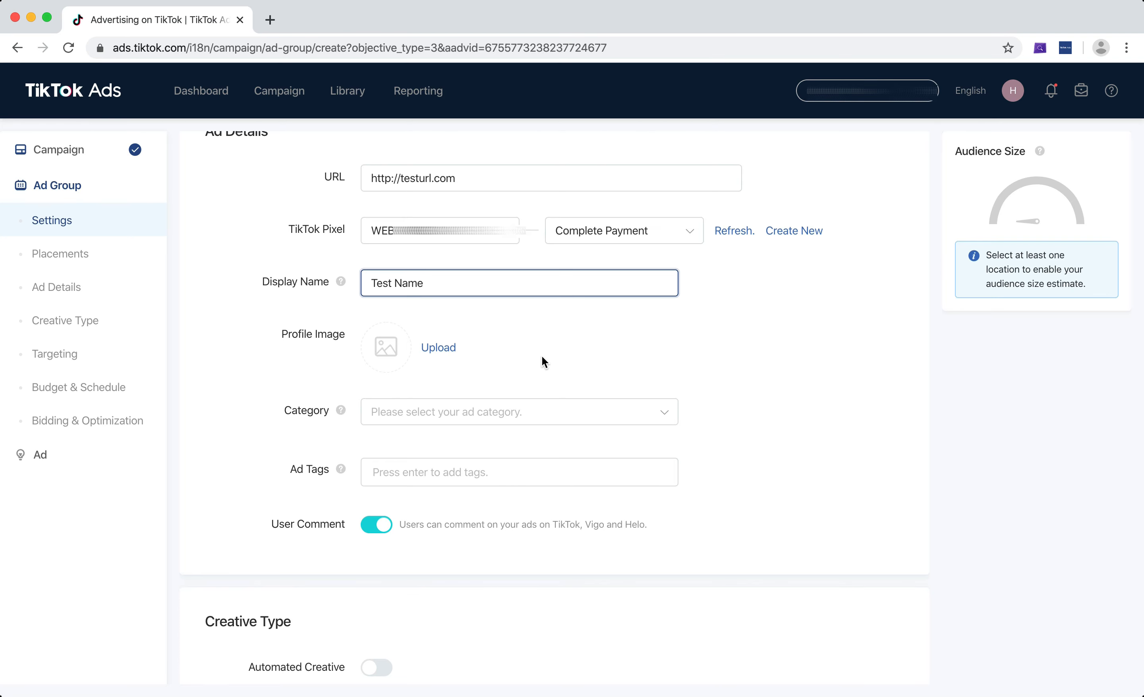
# Upload a motorcycle photo as the profile image and submit the default crop.
pyautogui.click(447, 348)
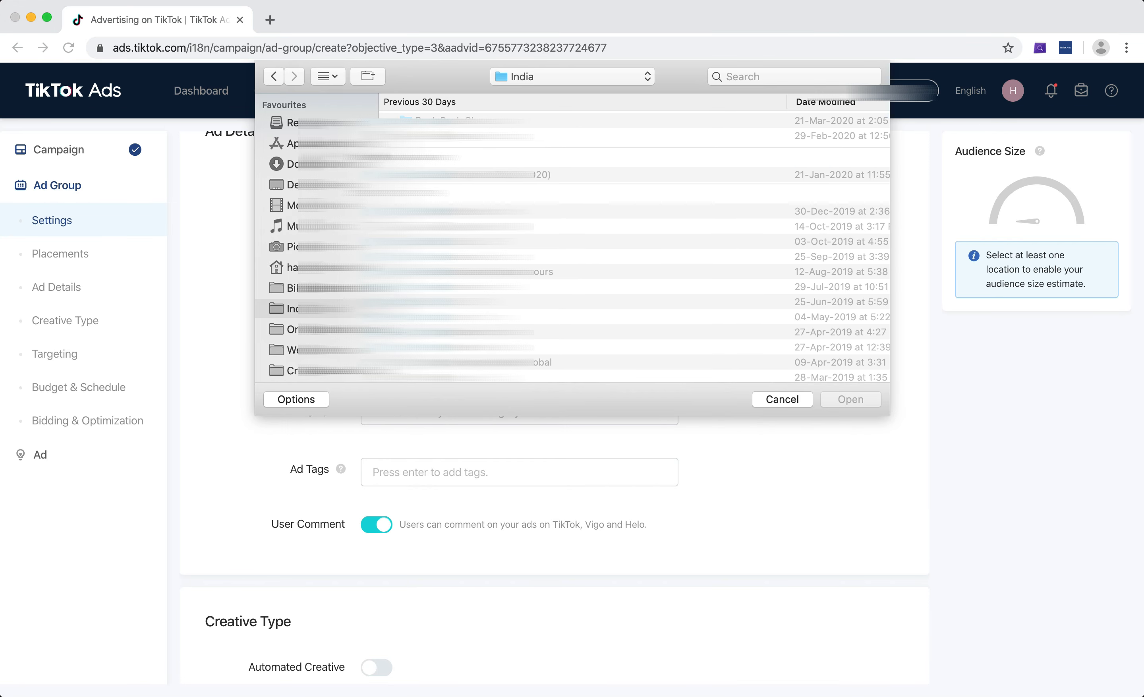
pyautogui.doubleClick(438, 137)
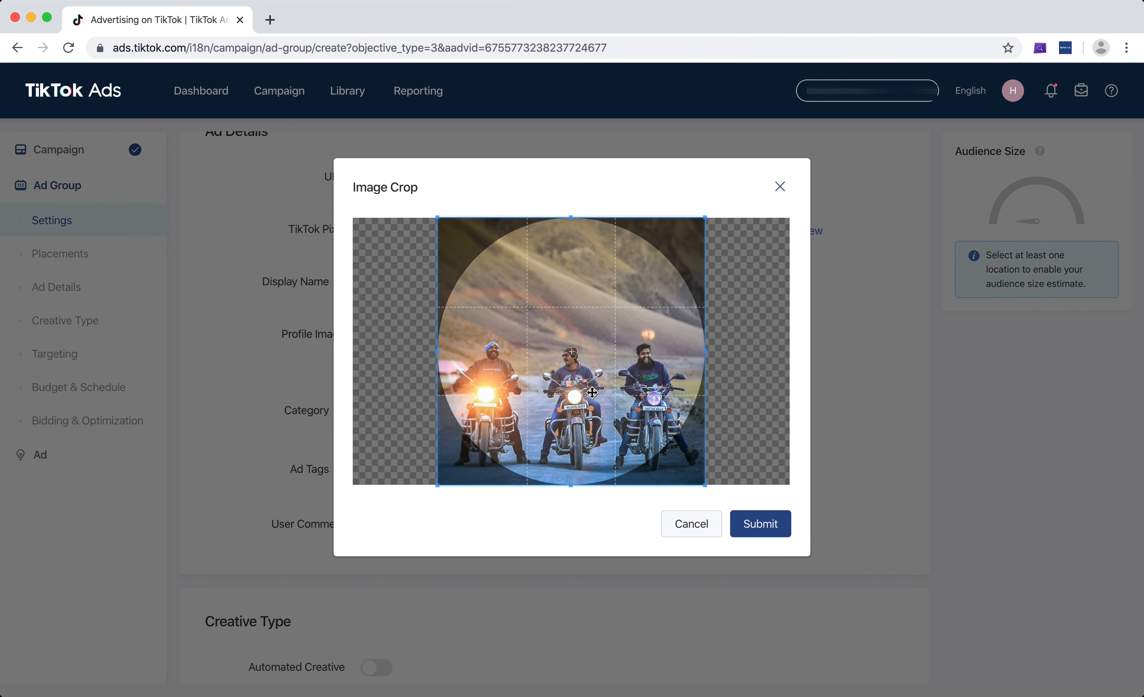
pyautogui.click(745, 523)
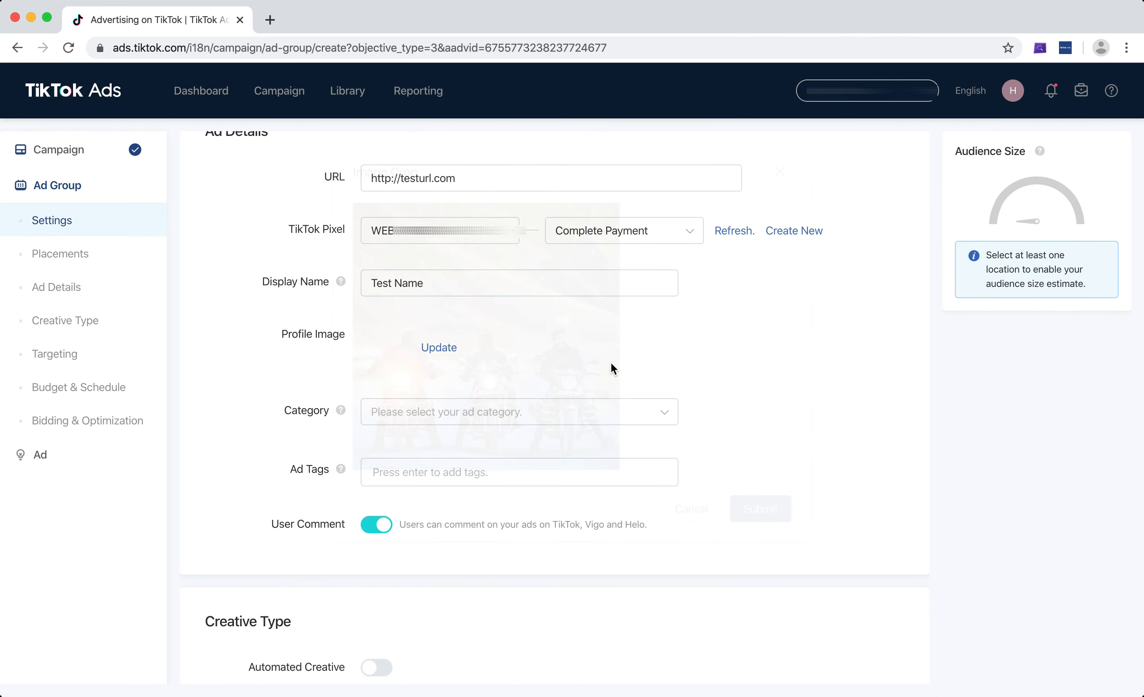
# Open the ad category menu and browse the top-level categories such as Apparel, Cosmetics and Luxury Goods.
pyautogui.scroll(-5, 846, 368)
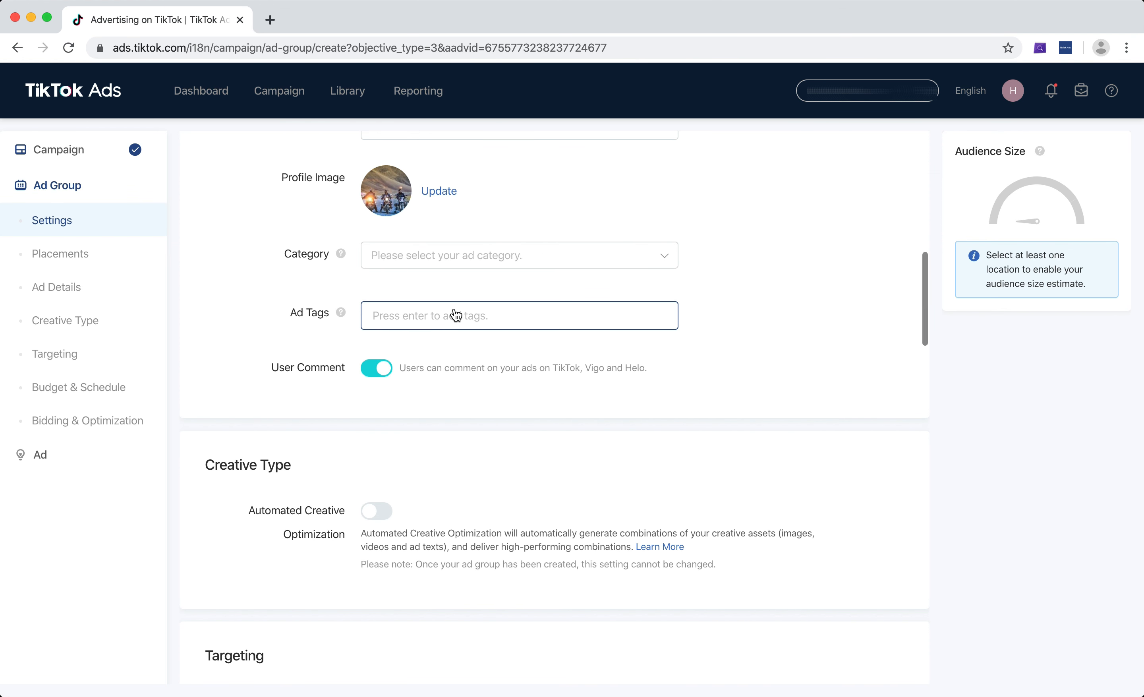
pyautogui.scroll(-1, 751, 250)
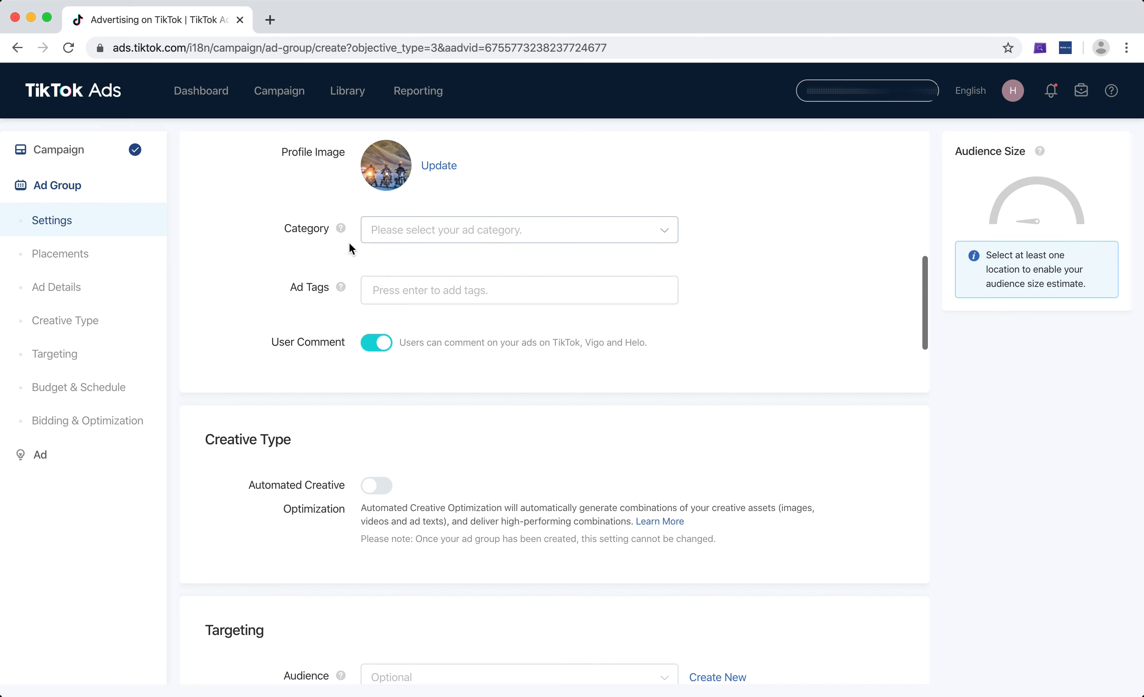
pyautogui.click(577, 235)
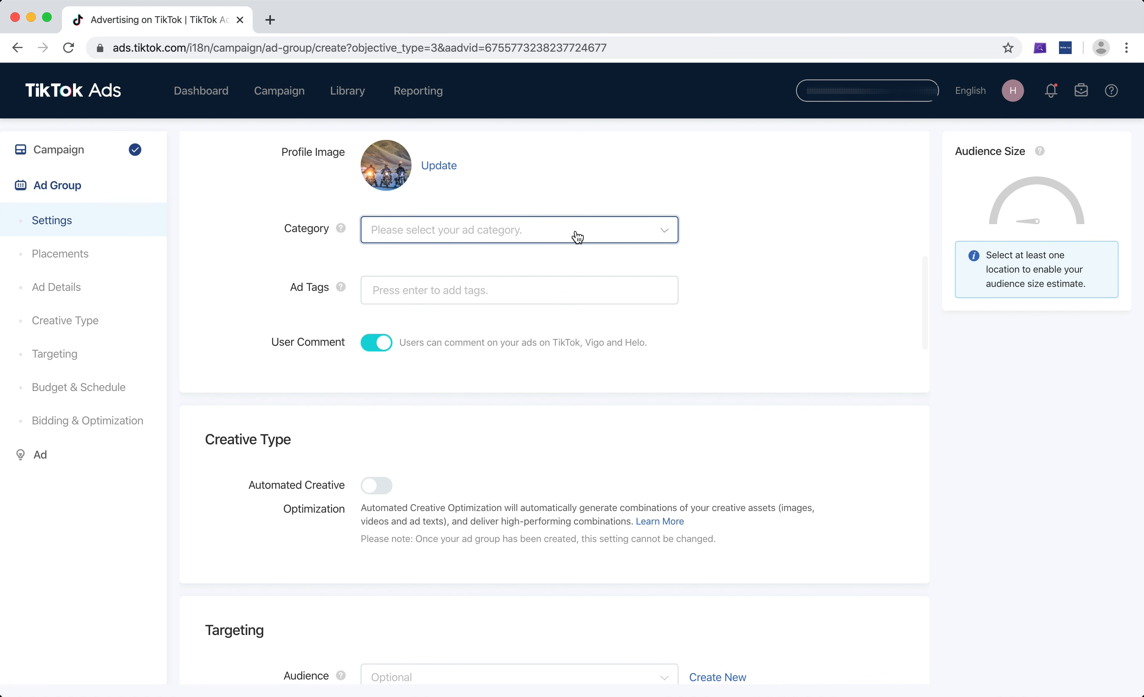
pyautogui.scroll(-1, 505, 258)
pyautogui.scroll(-4, 506, 258)
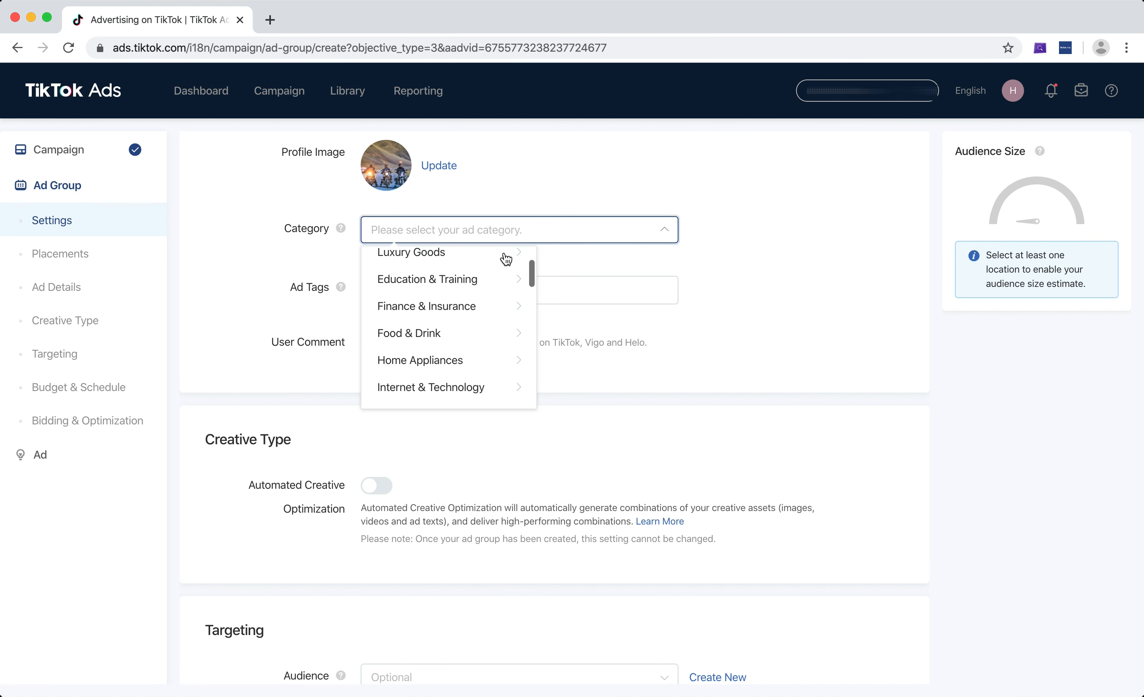
pyautogui.scroll(-5, 478, 324)
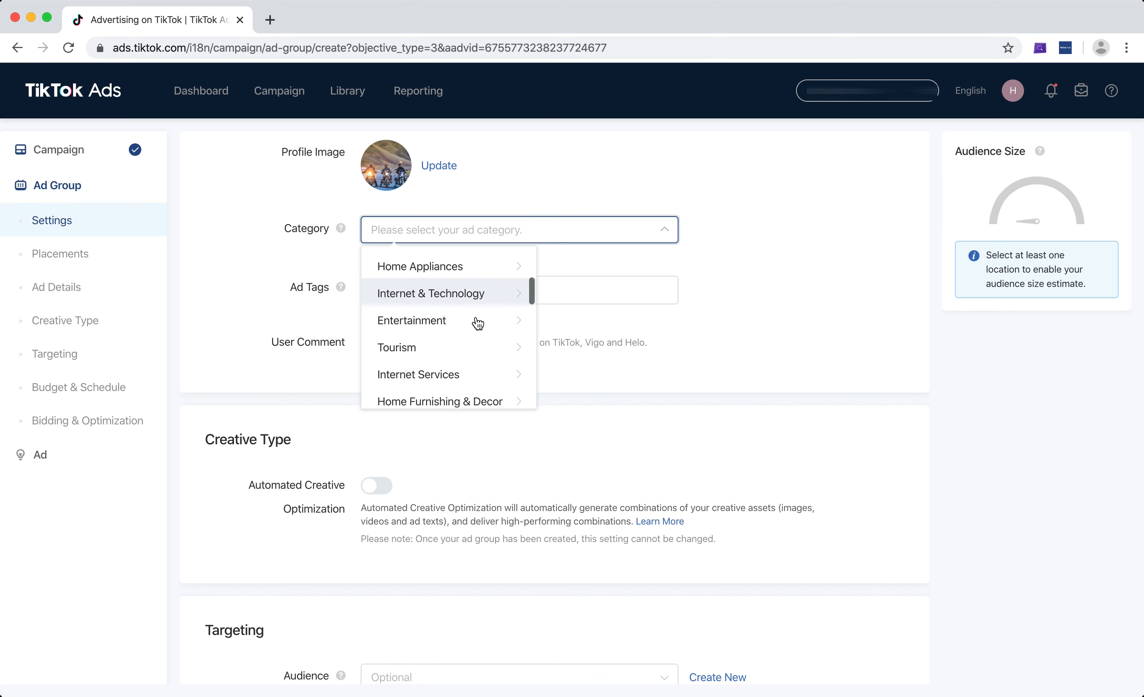
pyautogui.scroll(-3, 459, 380)
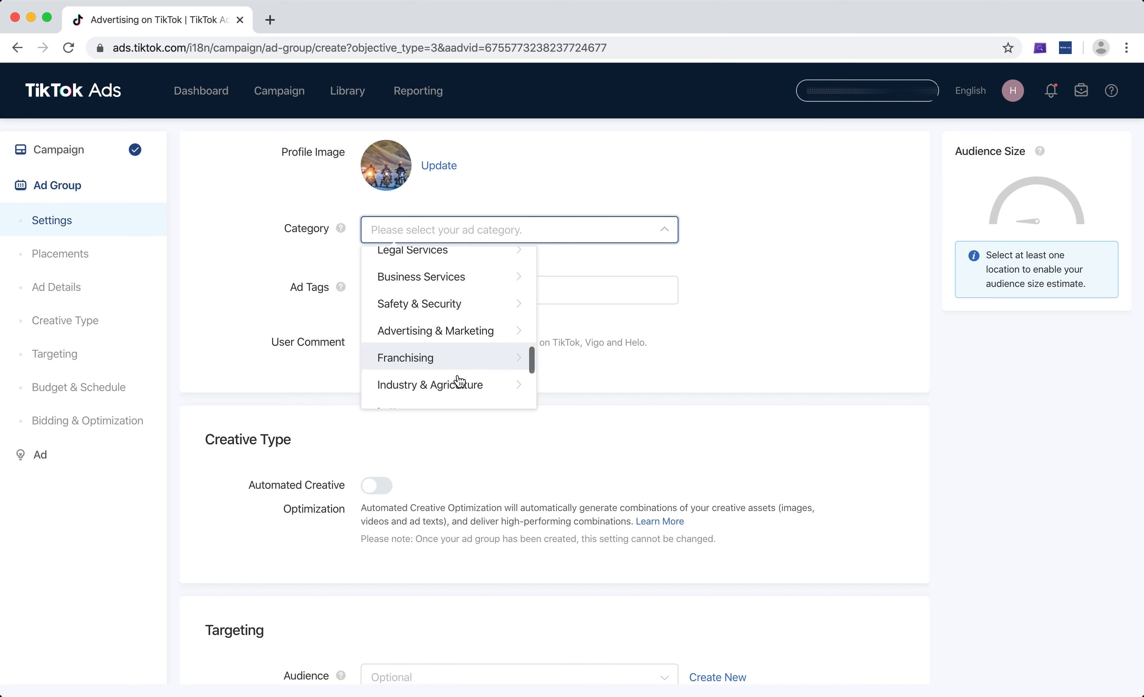
pyautogui.scroll(5, 459, 380)
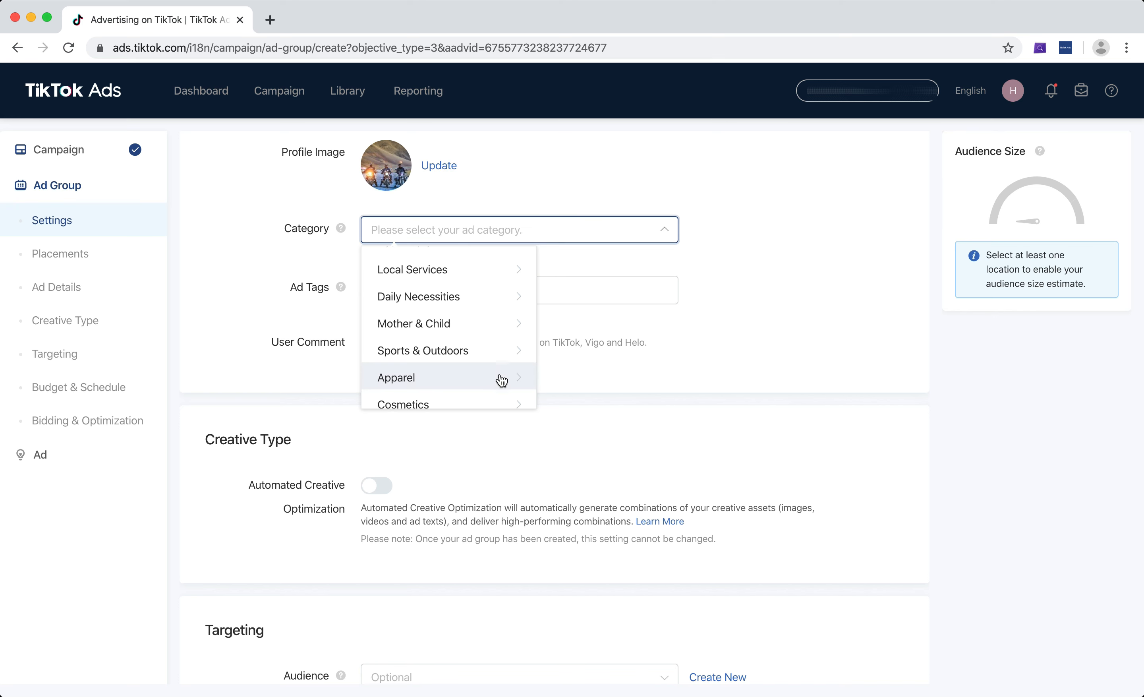
pyautogui.scroll(-1, 505, 376)
pyautogui.click(515, 368)
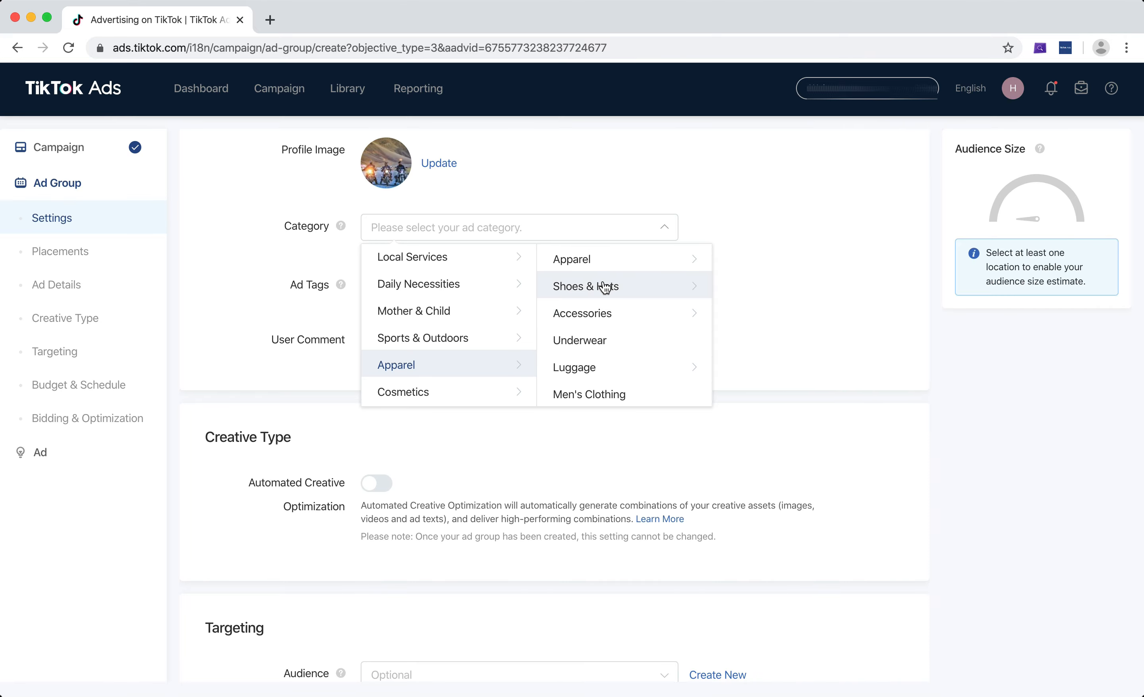
pyautogui.scroll(-1, 423, 371)
pyautogui.click(452, 371)
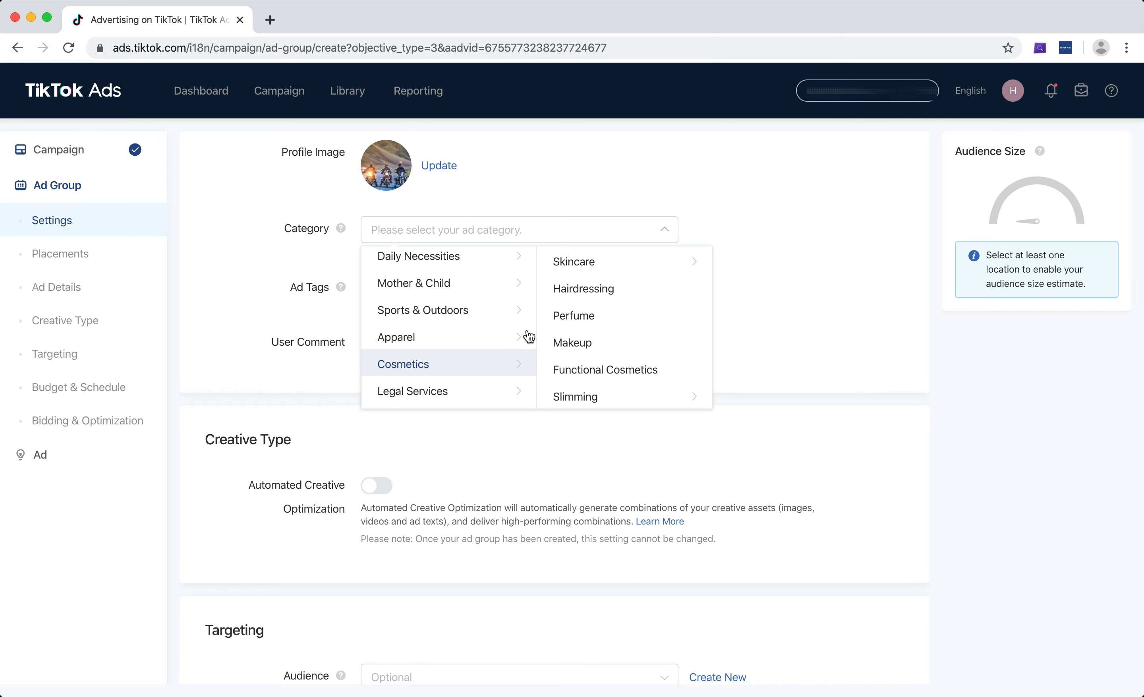
pyautogui.scroll(-2, 539, 329)
pyautogui.scroll(3, 486, 335)
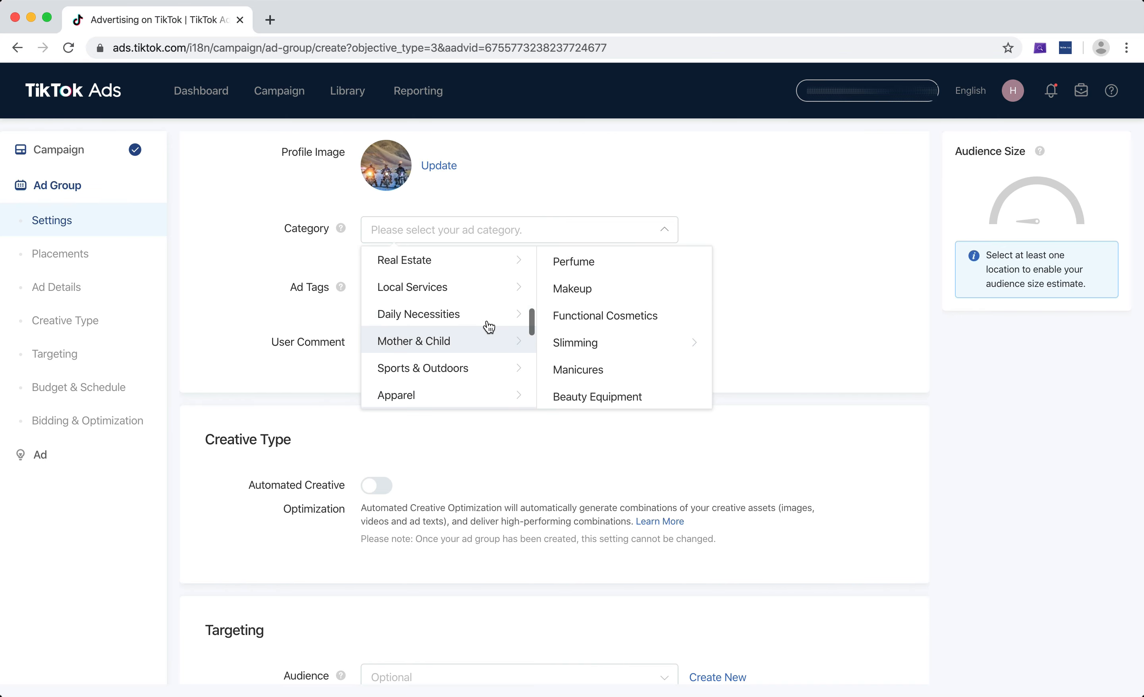
pyautogui.scroll(3, 488, 312)
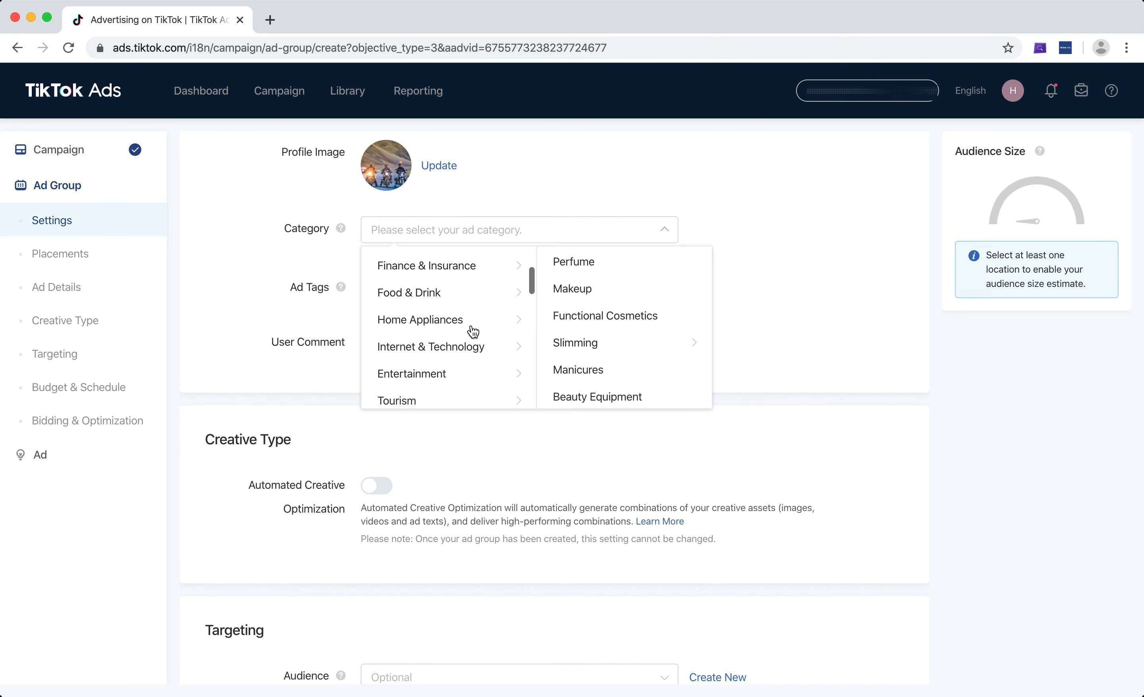
pyautogui.scroll(2, 473, 332)
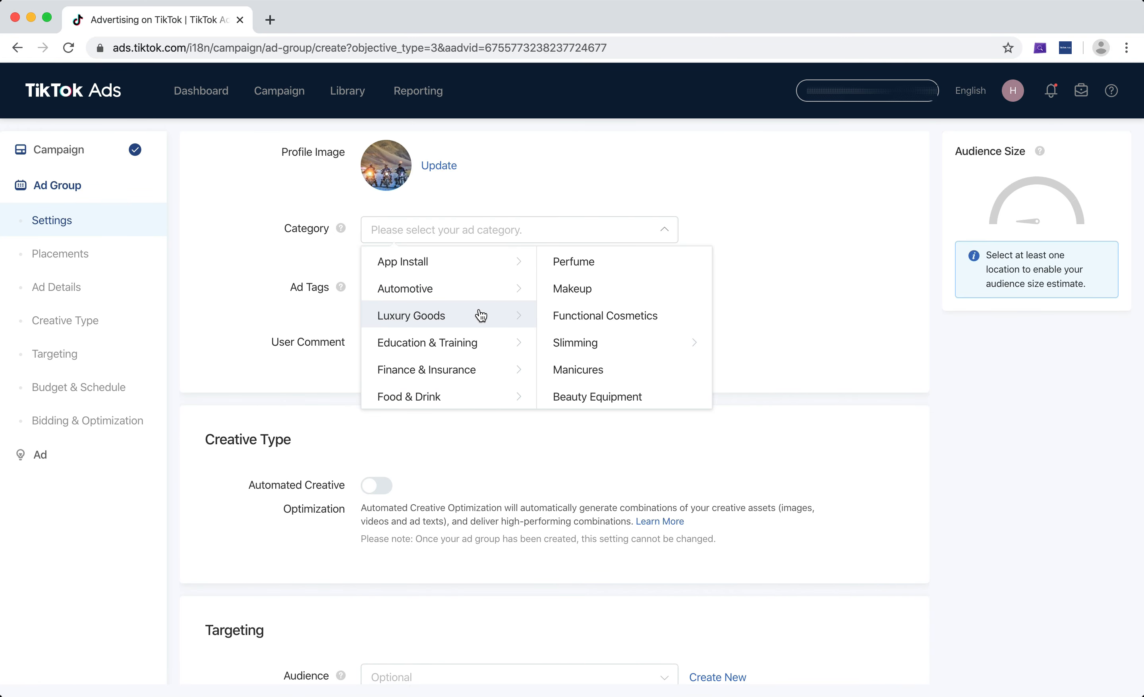
pyautogui.click(480, 318)
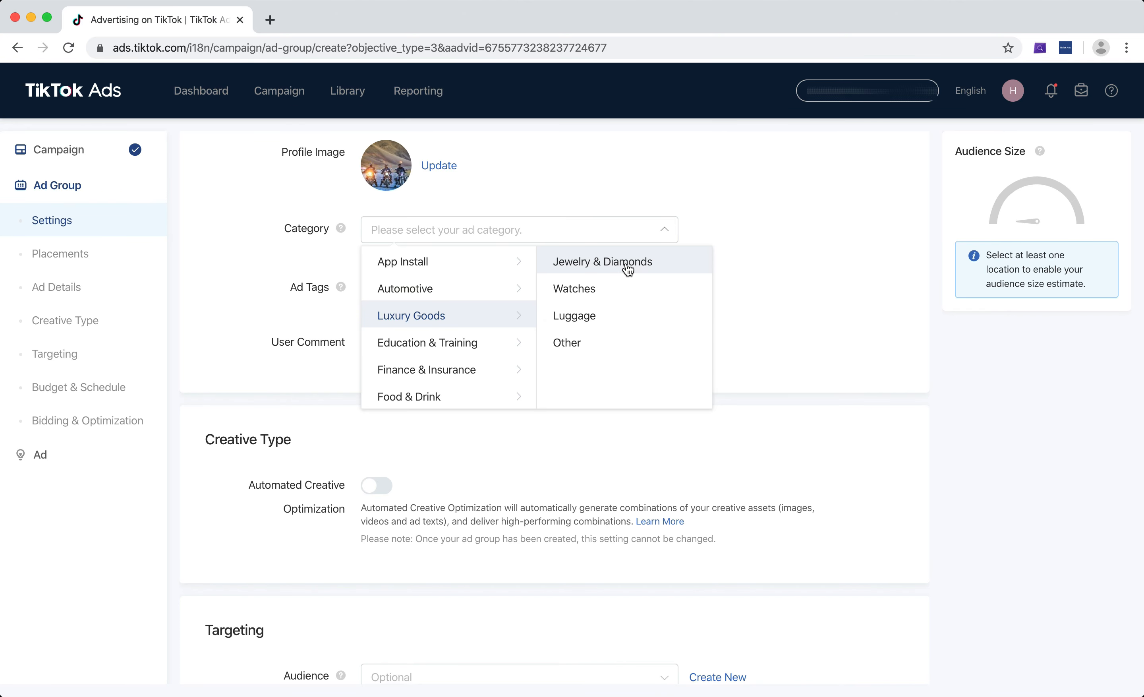
# Browse the ad category menu and select Apparel / Accessories / Small Jewelry as the ad category.
pyautogui.scroll(-2, 492, 338)
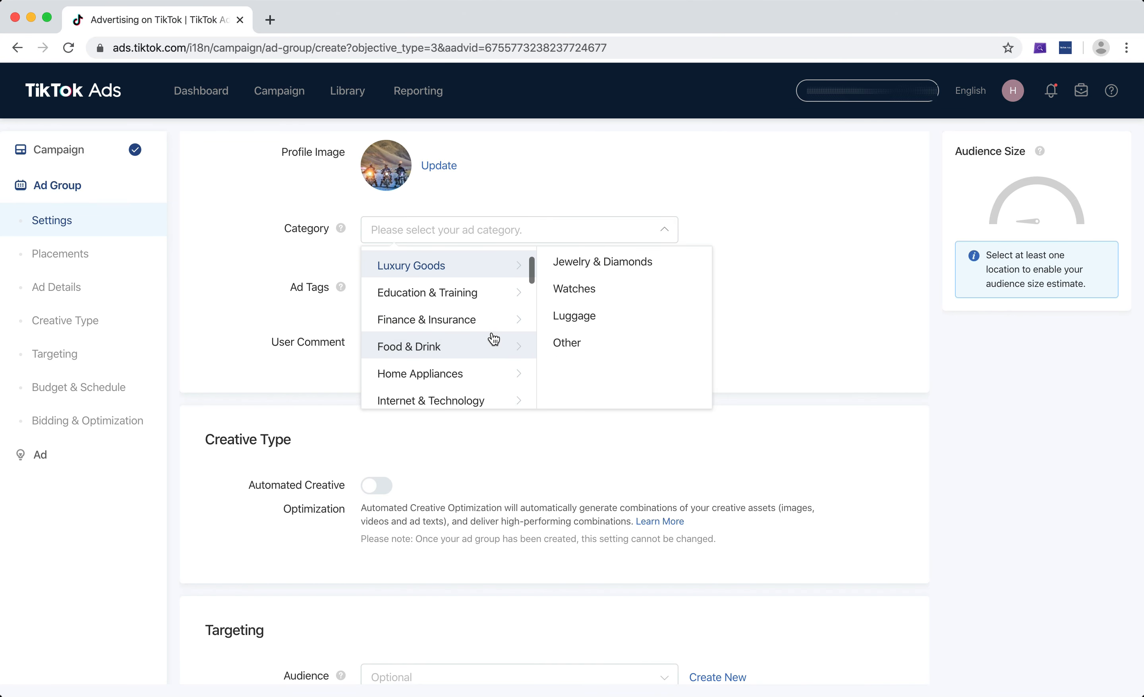
pyautogui.scroll(-5, 493, 338)
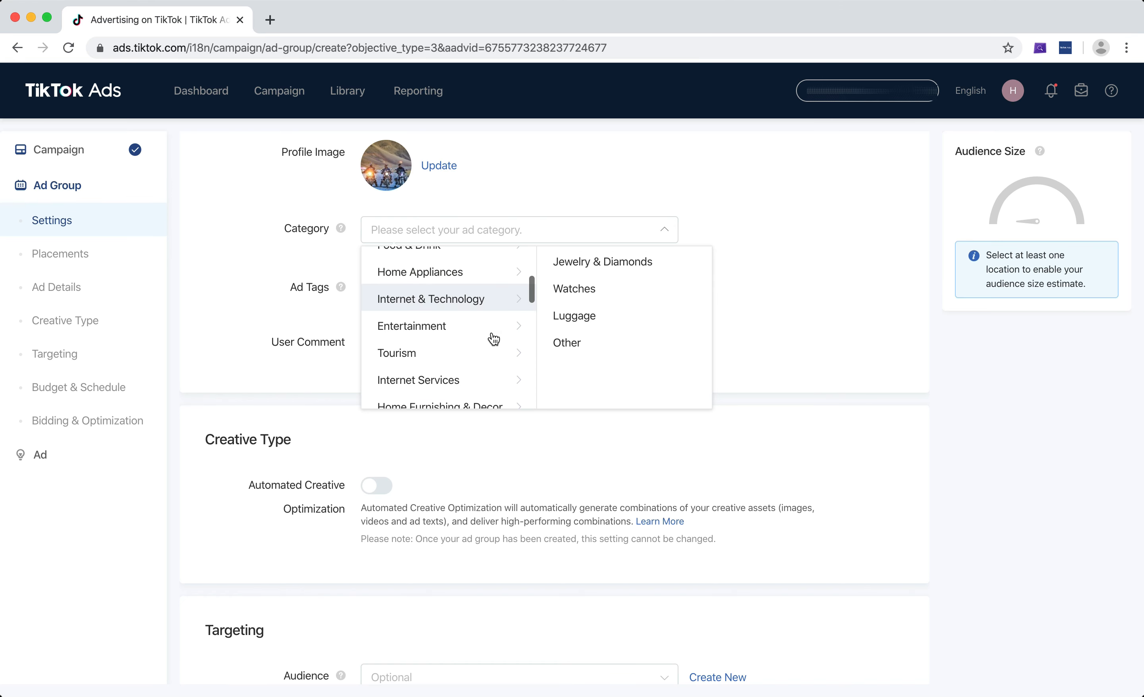
pyautogui.scroll(-6, 494, 338)
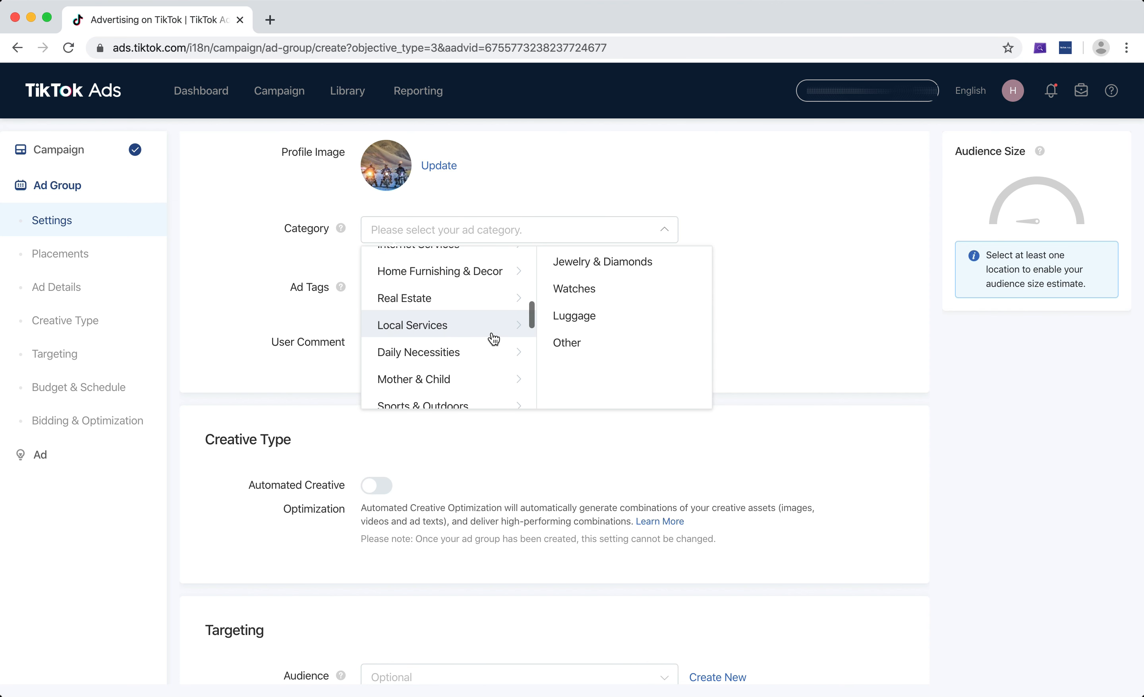
pyautogui.scroll(-2, 486, 319)
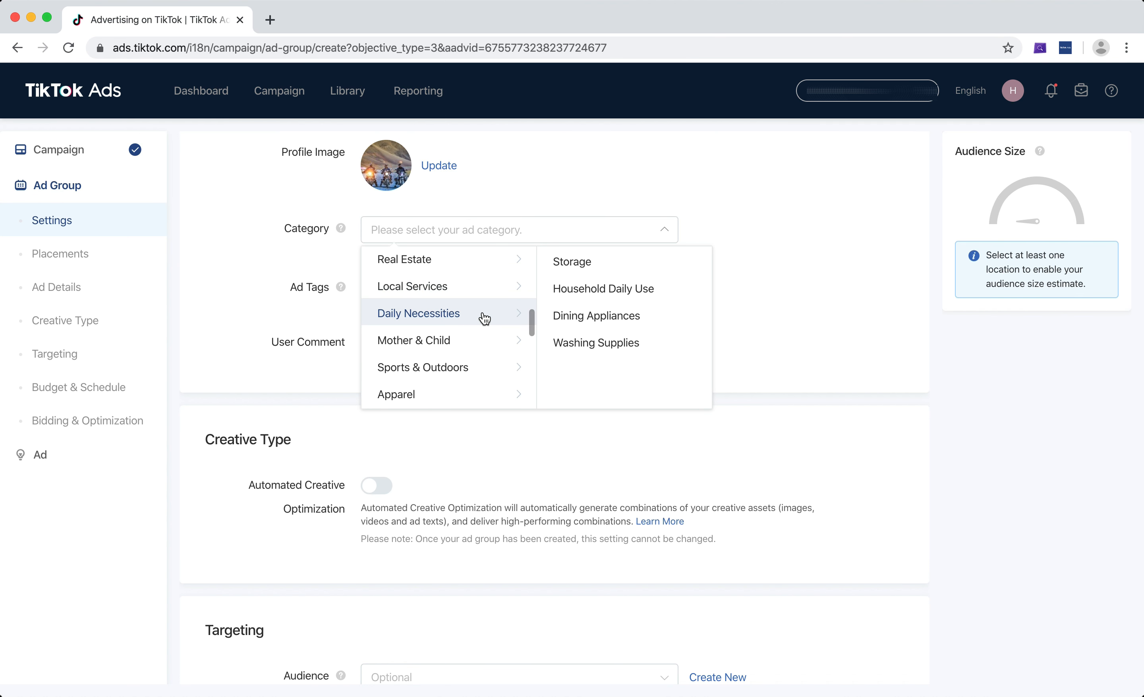
pyautogui.scroll(-1, 485, 319)
pyautogui.moveTo(479, 350)
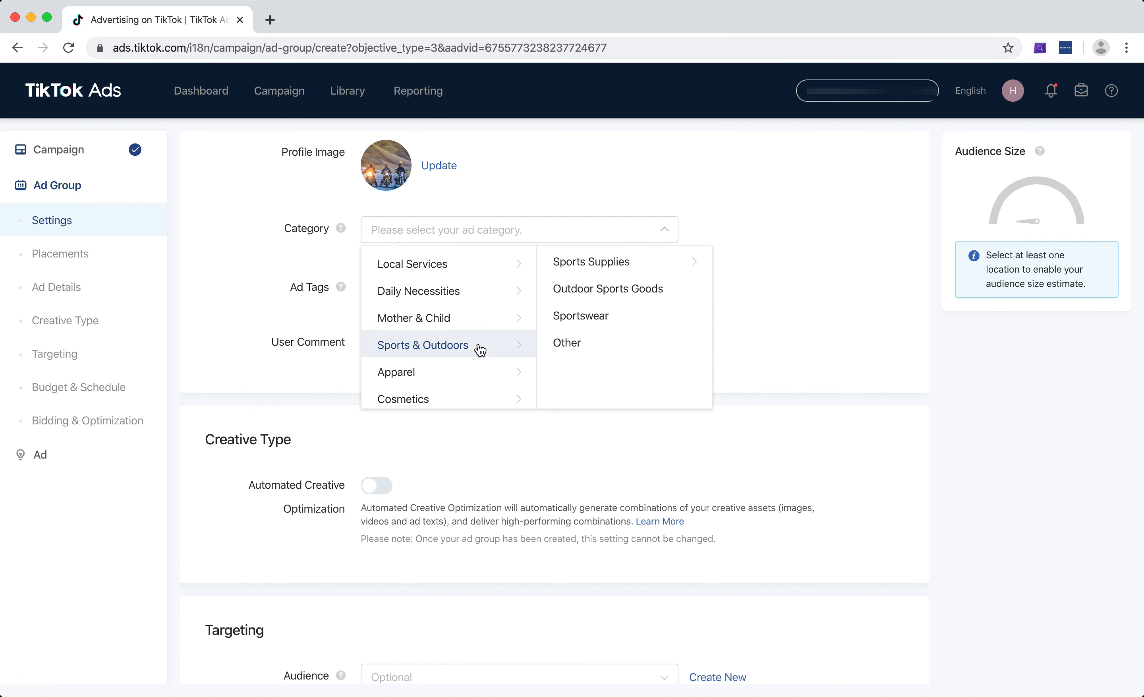
pyautogui.scroll(-1, 521, 324)
pyautogui.moveTo(445, 345)
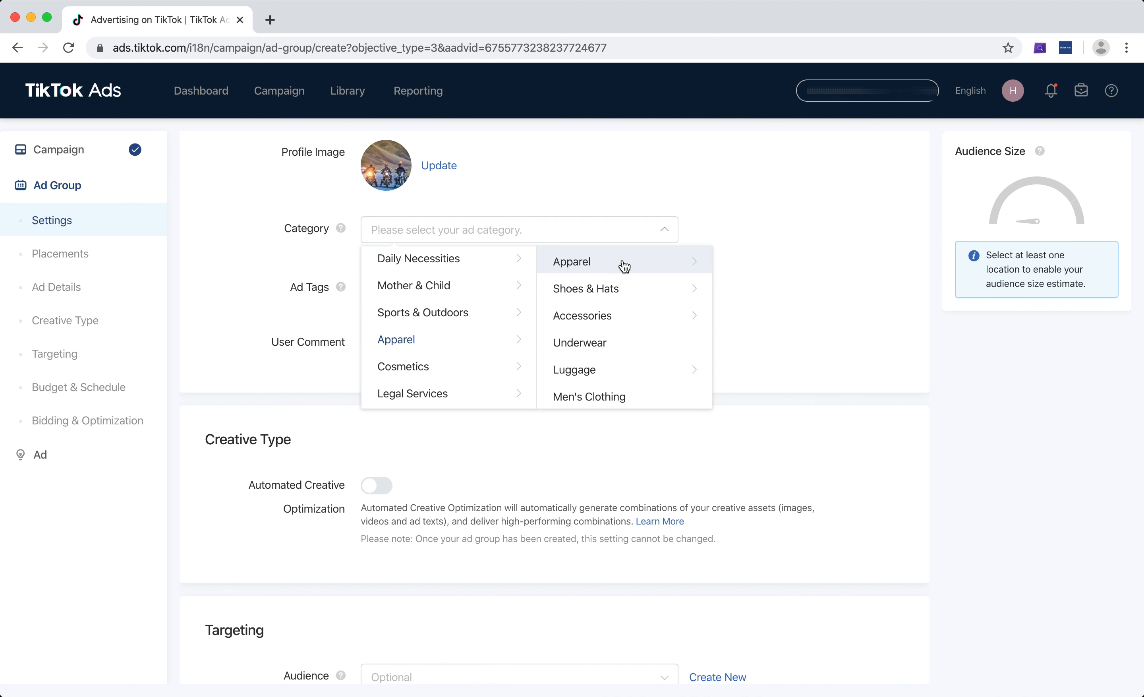
pyautogui.moveTo(624, 266)
pyautogui.scroll(-5, 765, 284)
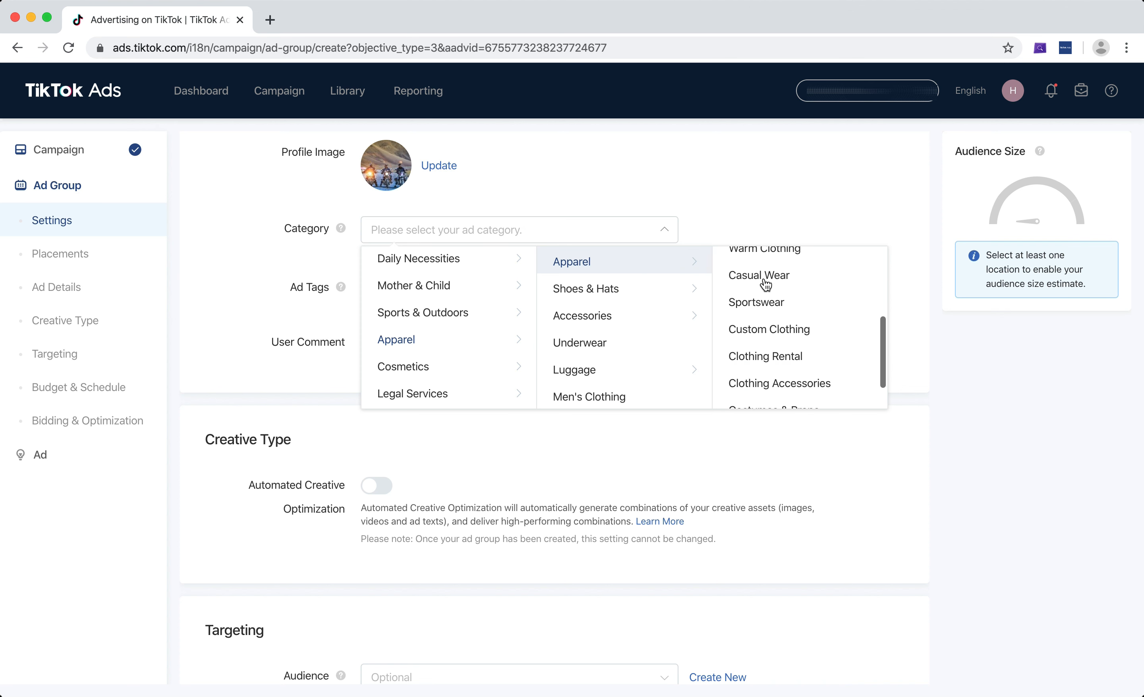
pyautogui.scroll(-2, 766, 284)
pyautogui.scroll(2, 761, 368)
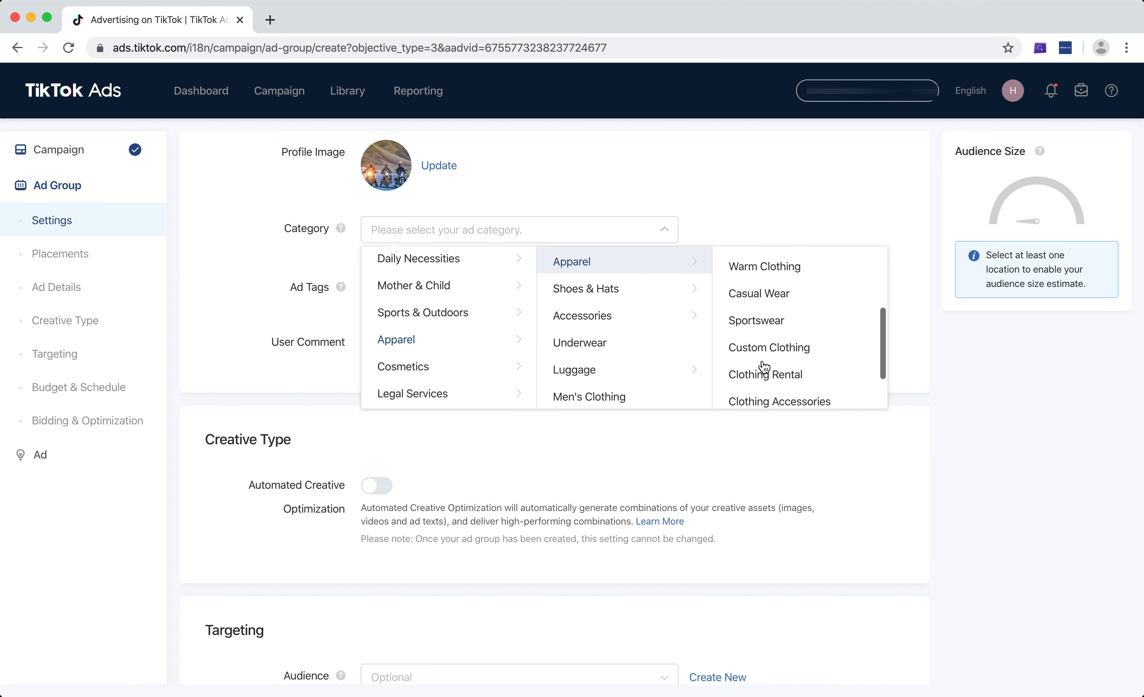
pyautogui.scroll(3, 764, 366)
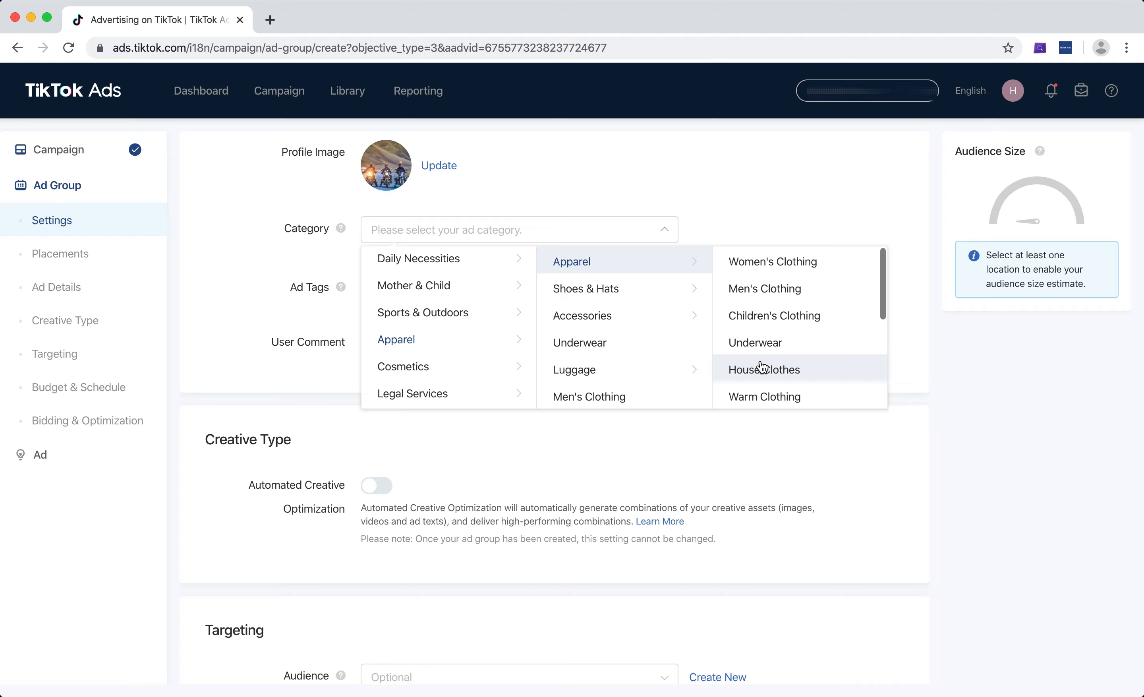
pyautogui.moveTo(657, 328)
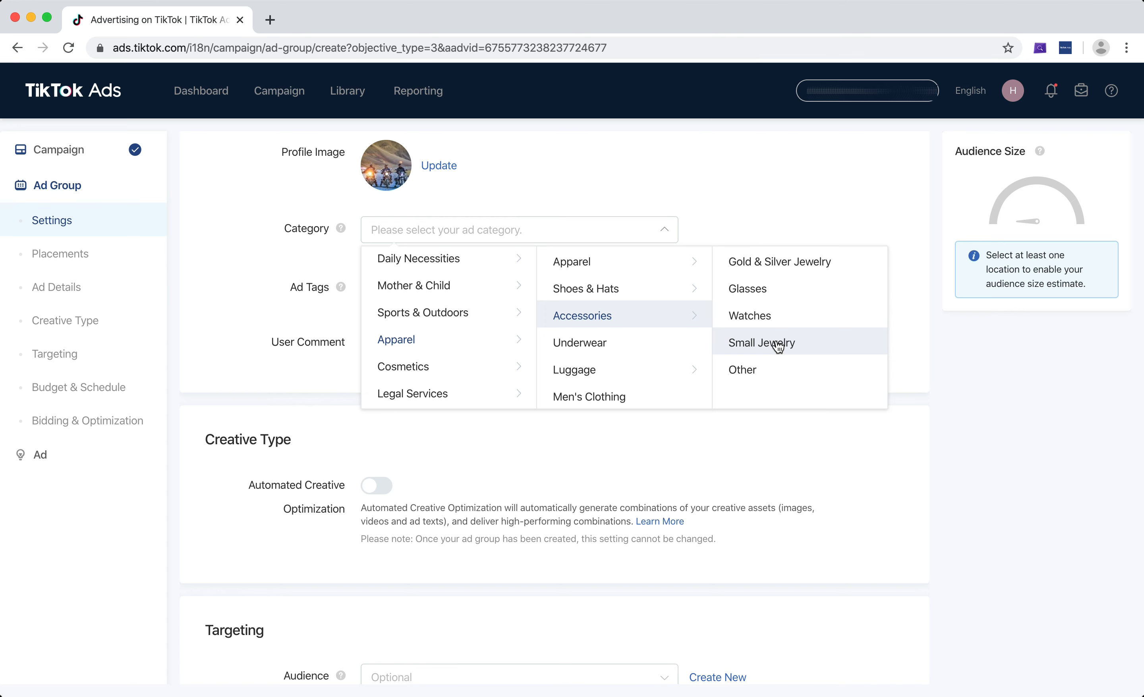
pyautogui.scroll(5, 468, 330)
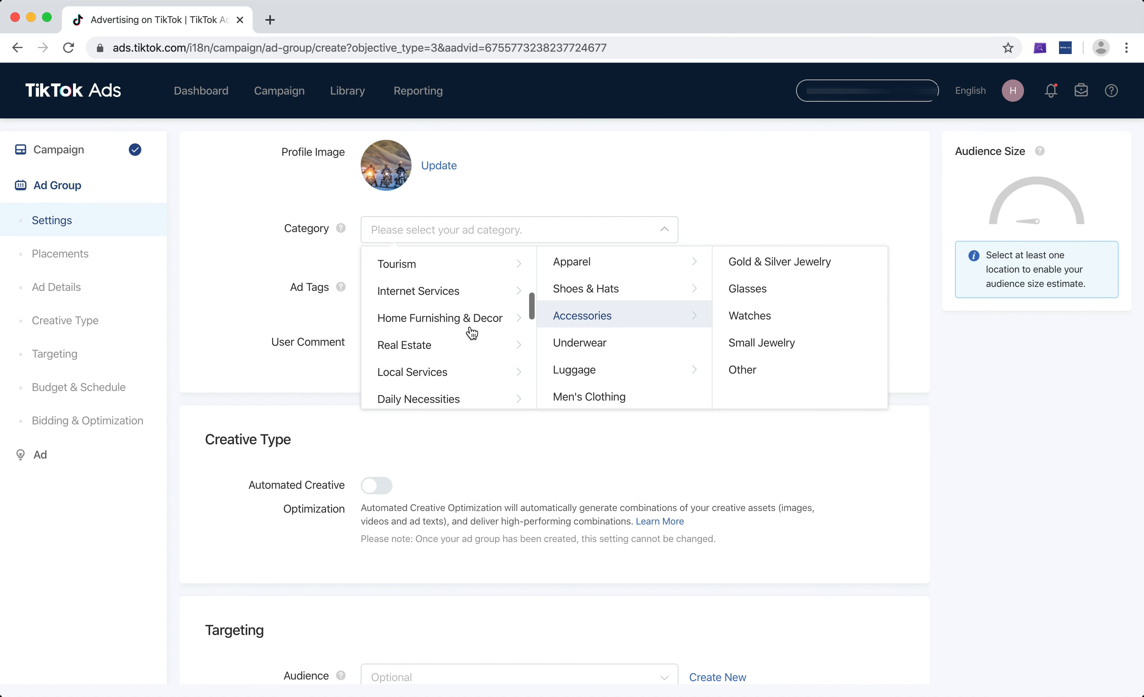
pyautogui.scroll(4, 470, 330)
pyautogui.scroll(-7, 470, 331)
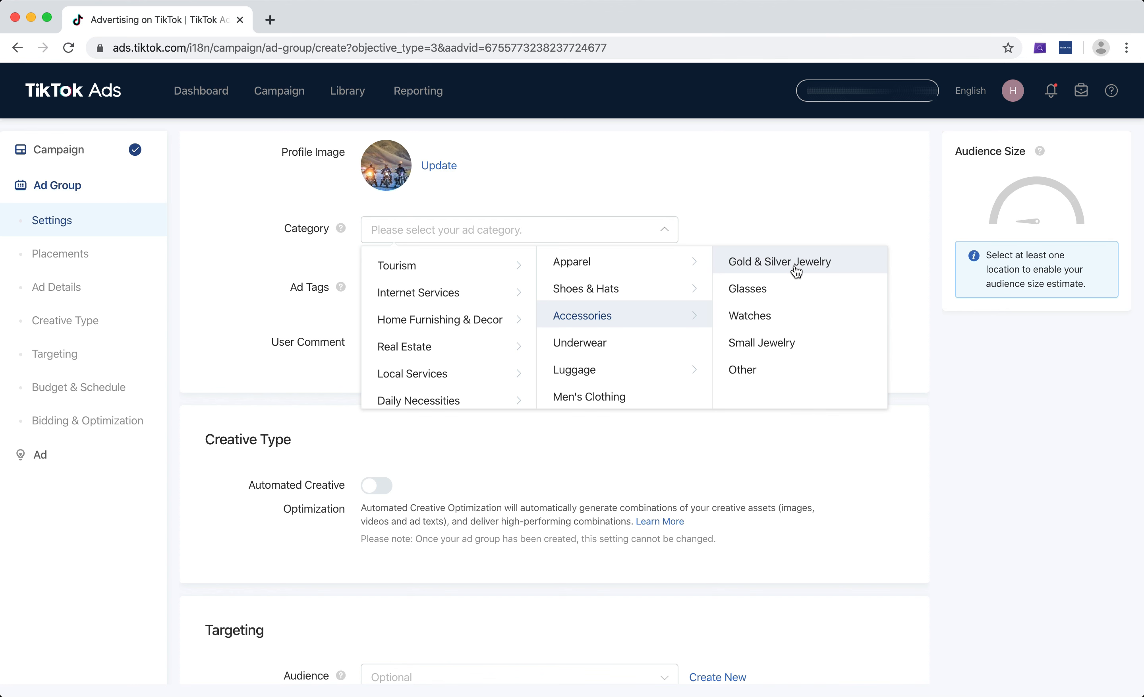
pyautogui.click(796, 344)
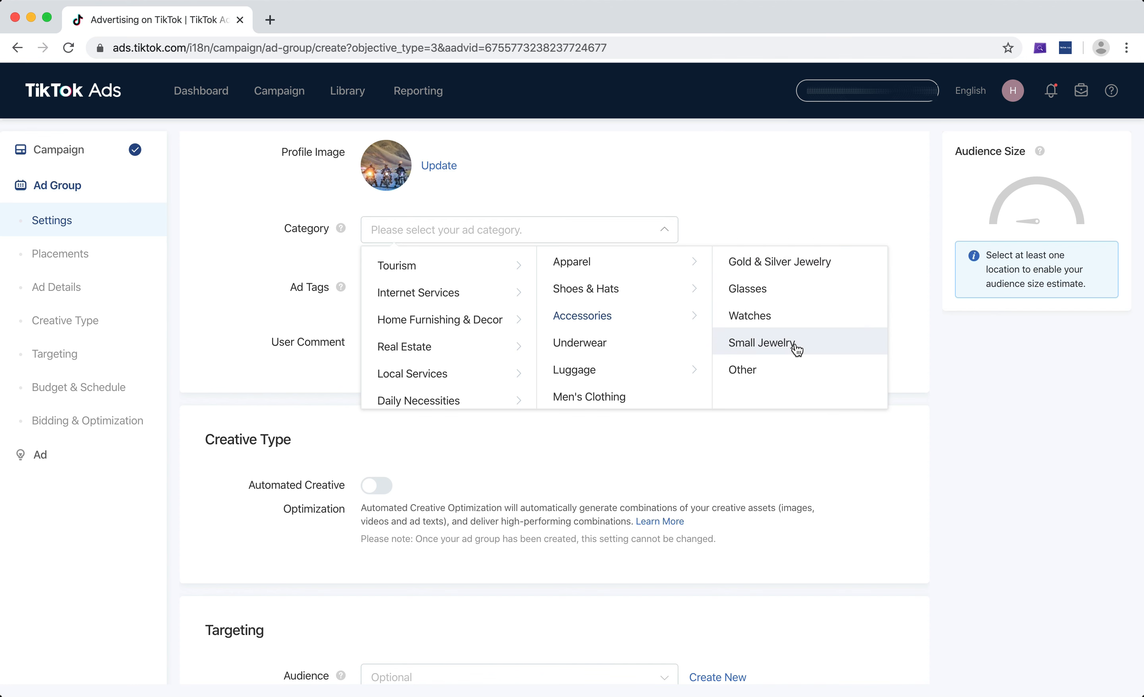
# Add the ad tags jewelry, fashion, viral and imitation jewelry.
pyautogui.scroll(-1, 756, 310)
pyautogui.click(587, 269)
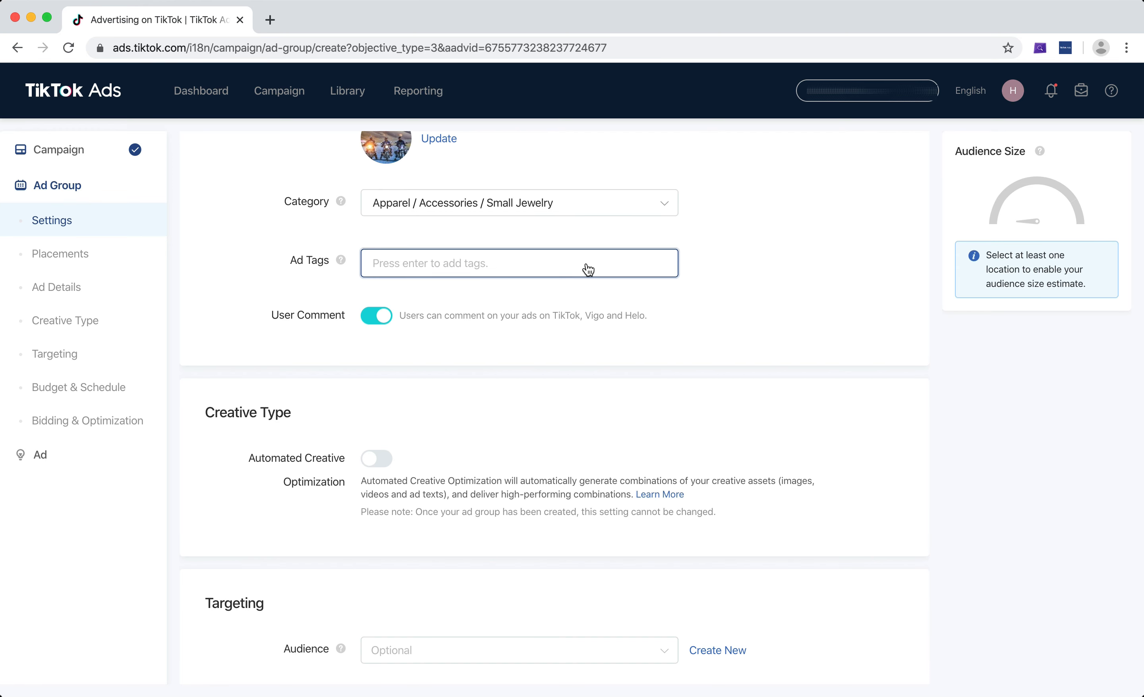
pyautogui.write('jewelry')
pyautogui.press('Return')
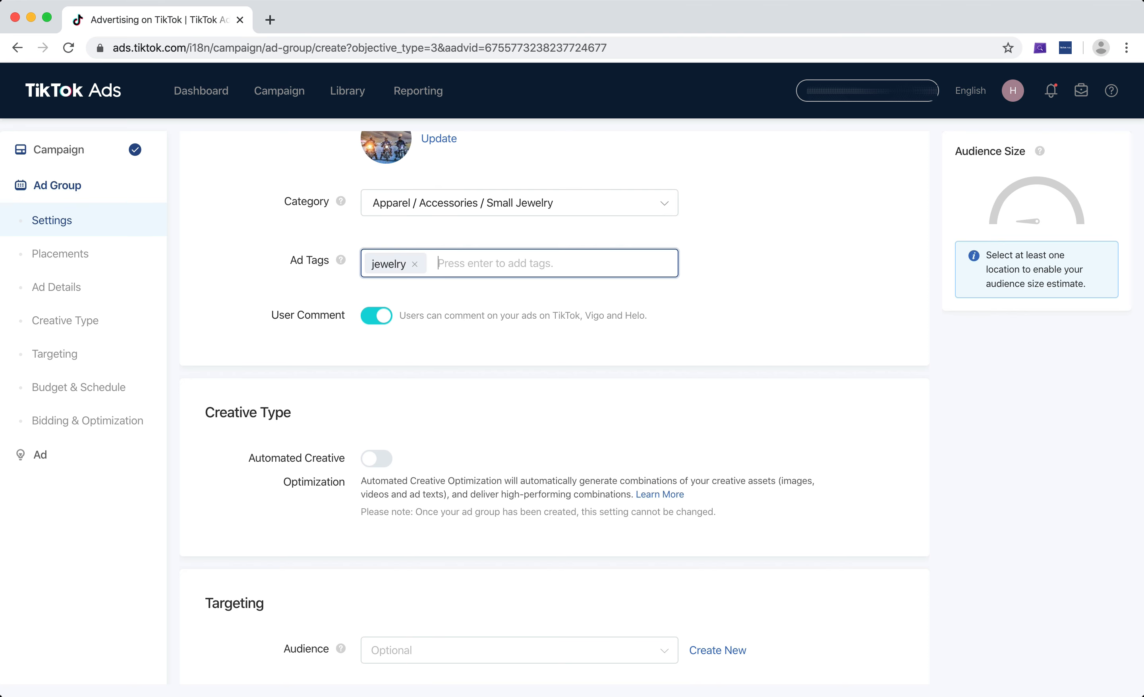
pyautogui.write('fashion')
pyautogui.press('Return')
pyautogui.write('viral')
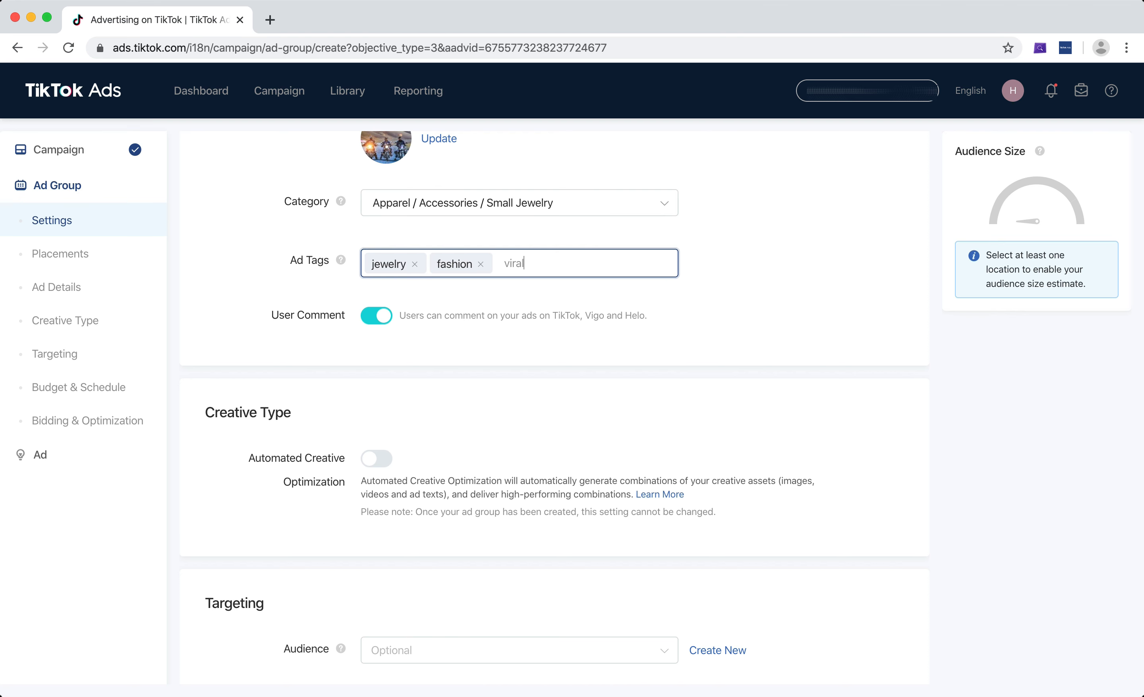
pyautogui.press('Return')
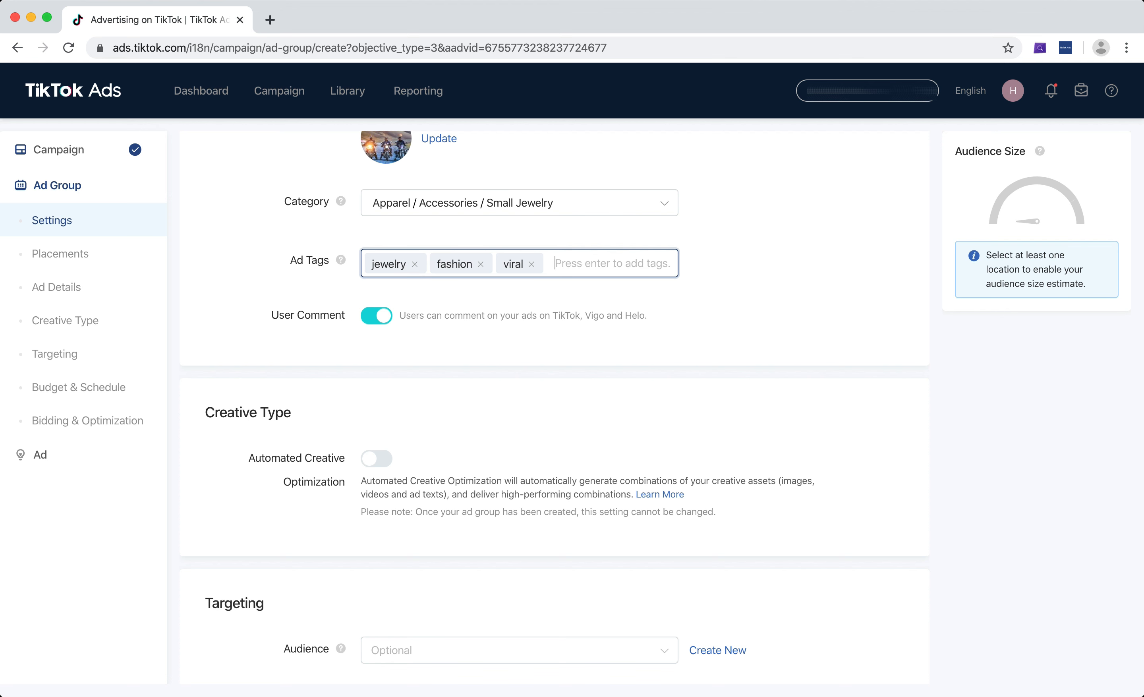
pyautogui.write('imitation jewelry')
pyautogui.press('Return')
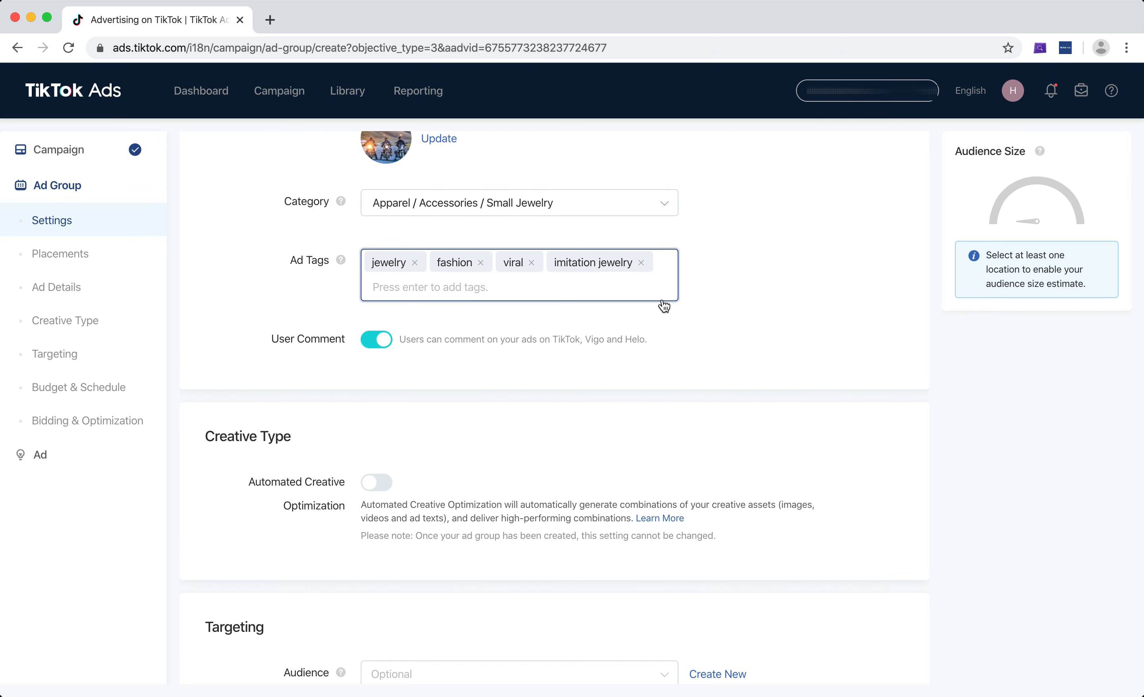
pyautogui.scroll(-2, 802, 281)
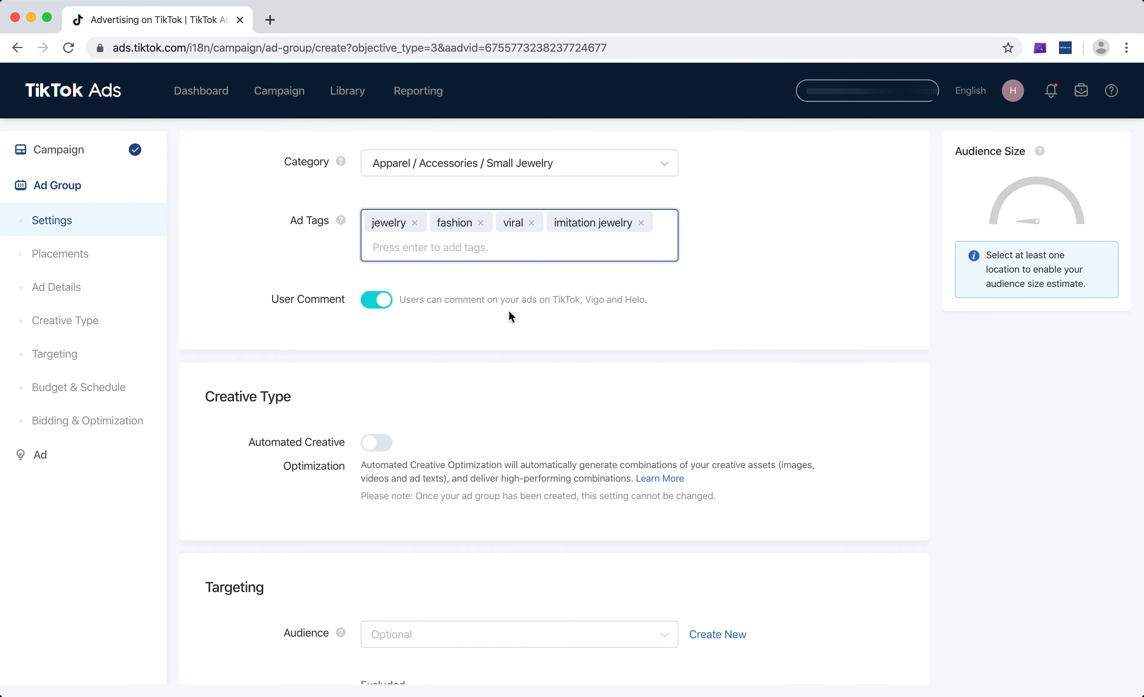
pyautogui.click(371, 300)
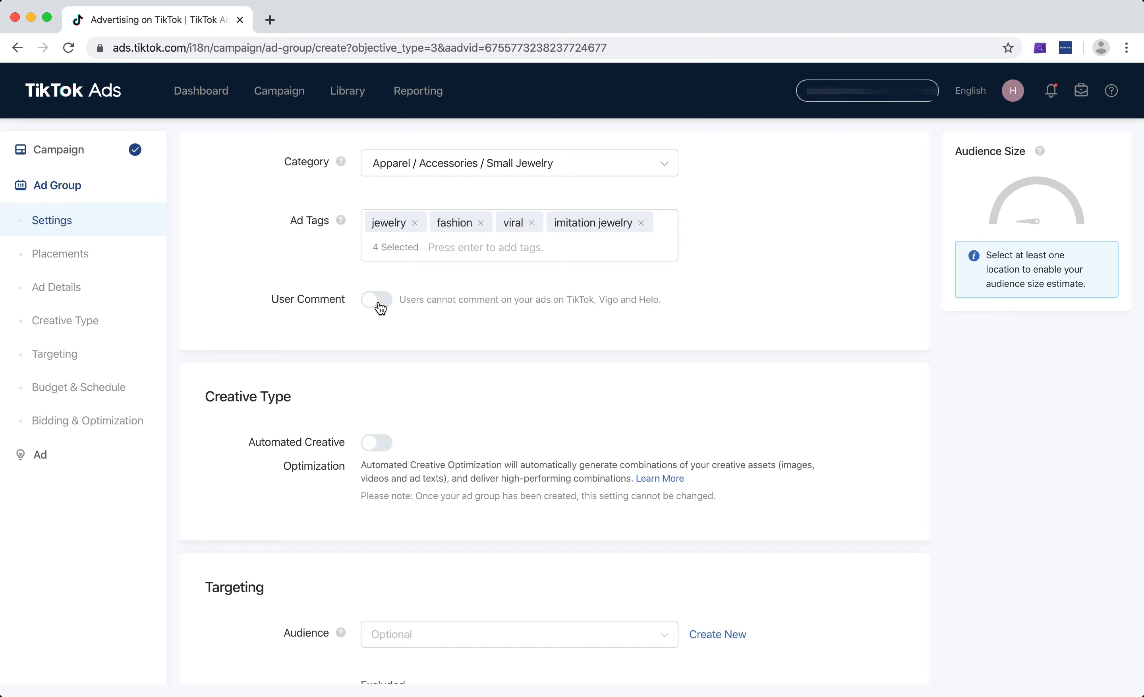
pyautogui.click(378, 304)
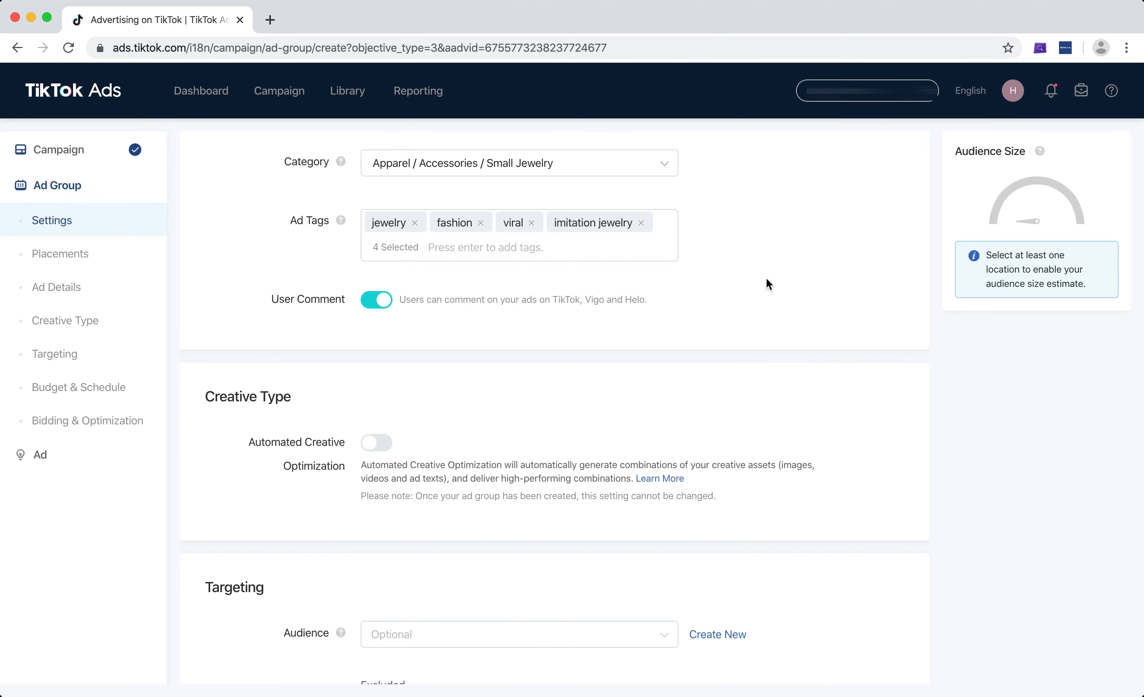
# Review the Targeting section, opening the Audience and Excluded audience lists to see the available audiences.
pyautogui.scroll(-5, 766, 283)
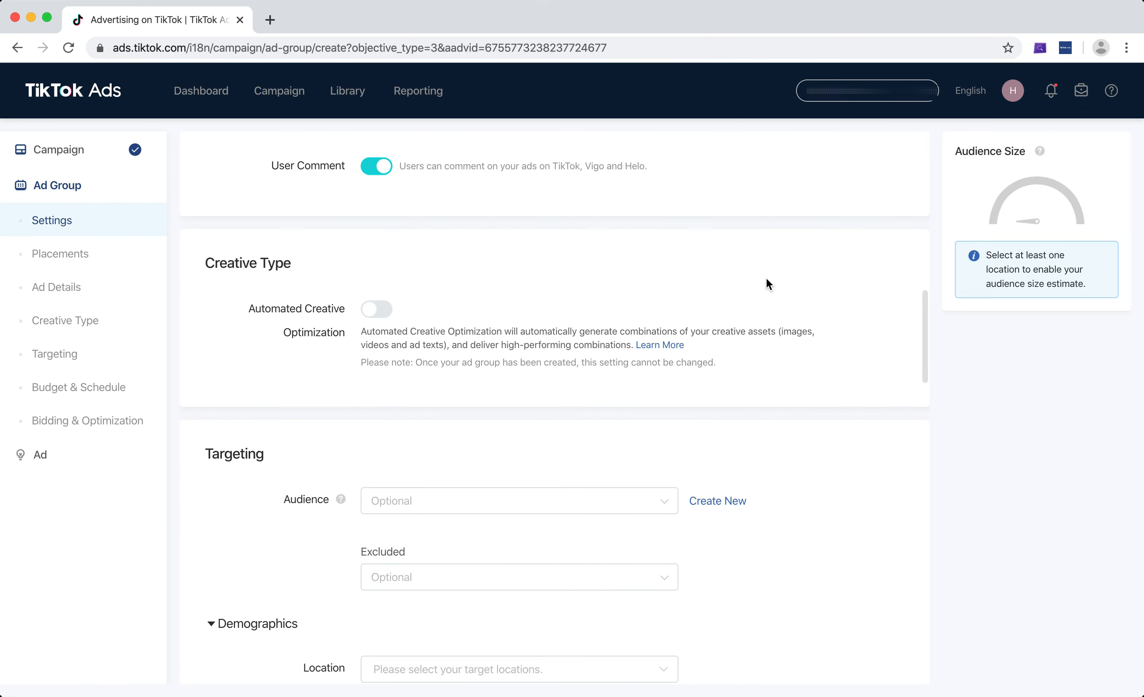
pyautogui.scroll(-1, 767, 280)
pyautogui.scroll(-1, 766, 278)
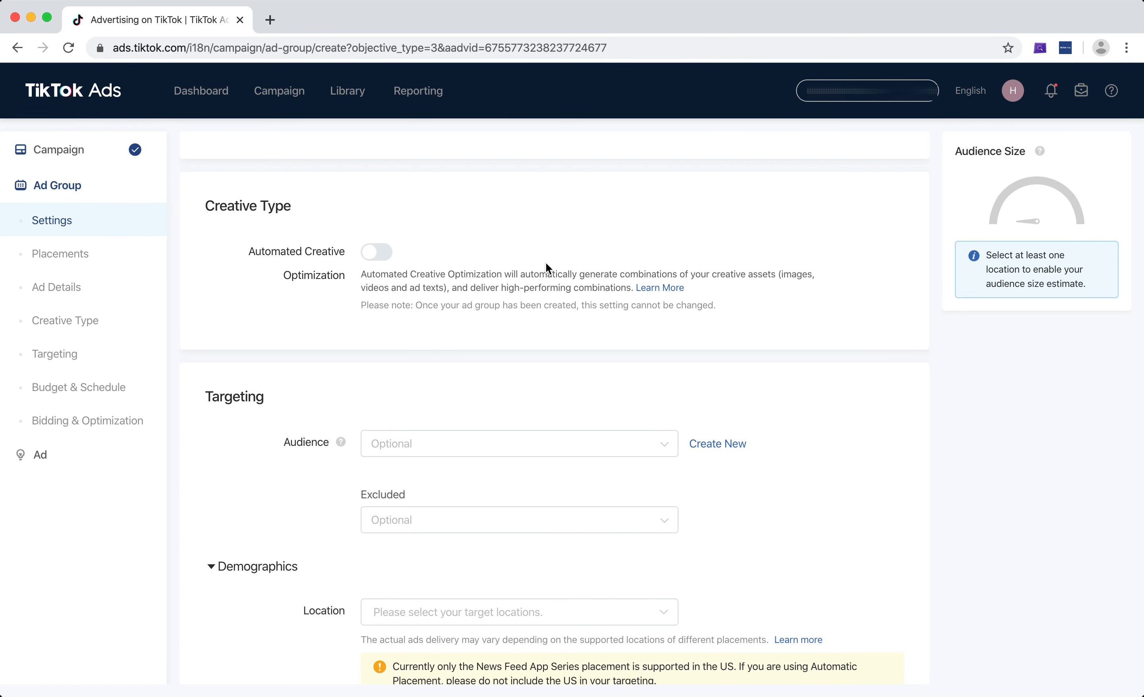
pyautogui.scroll(-3, 473, 265)
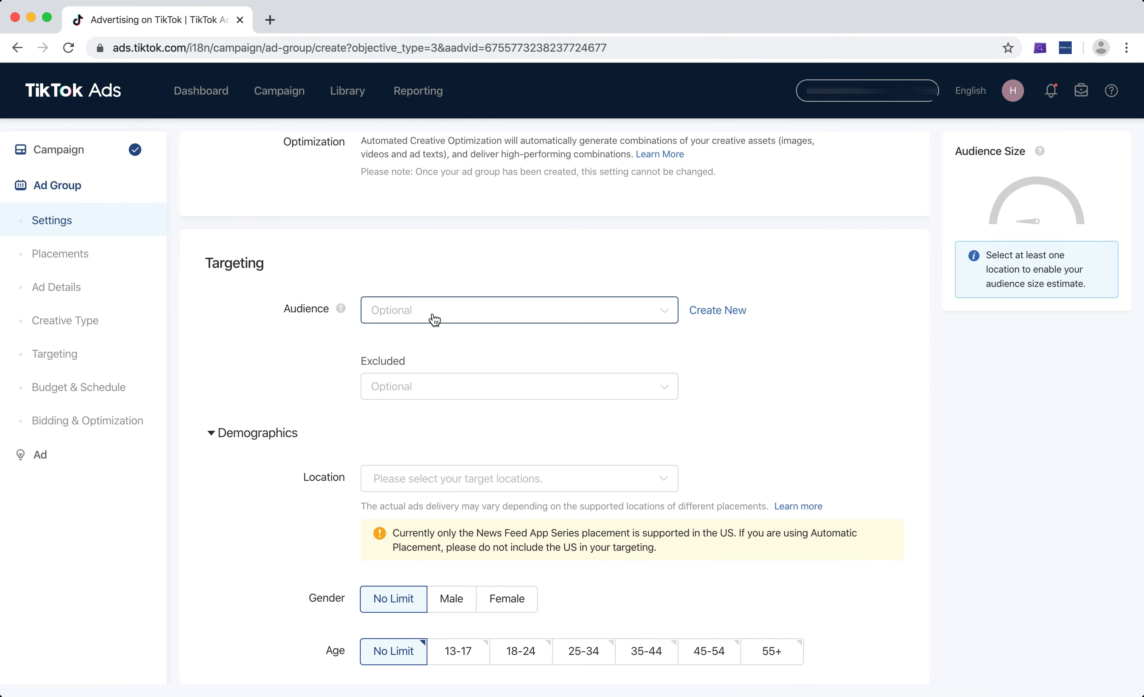
pyautogui.scroll(10, 435, 319)
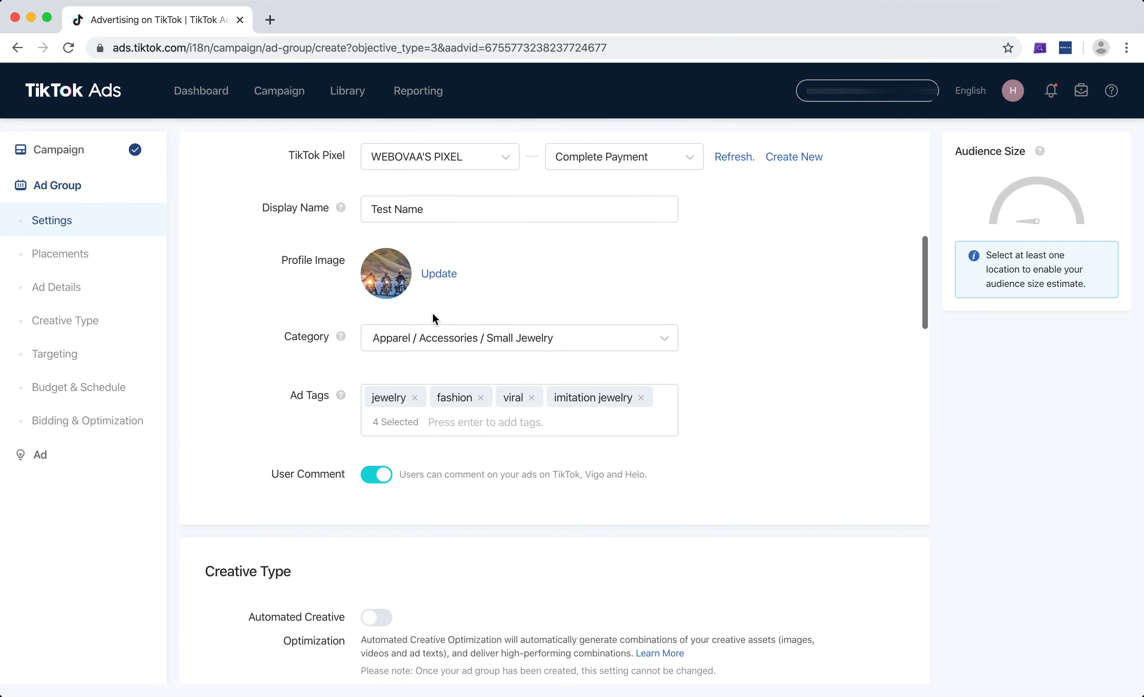
pyautogui.scroll(-7, 330, 329)
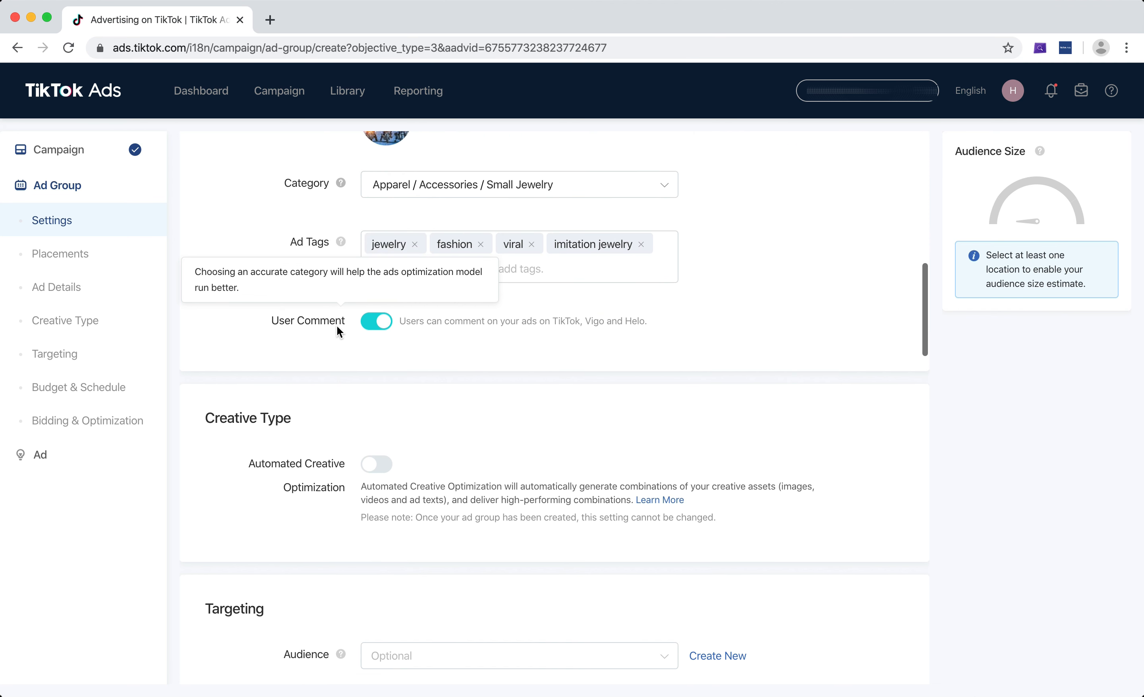
pyautogui.scroll(-3, 337, 330)
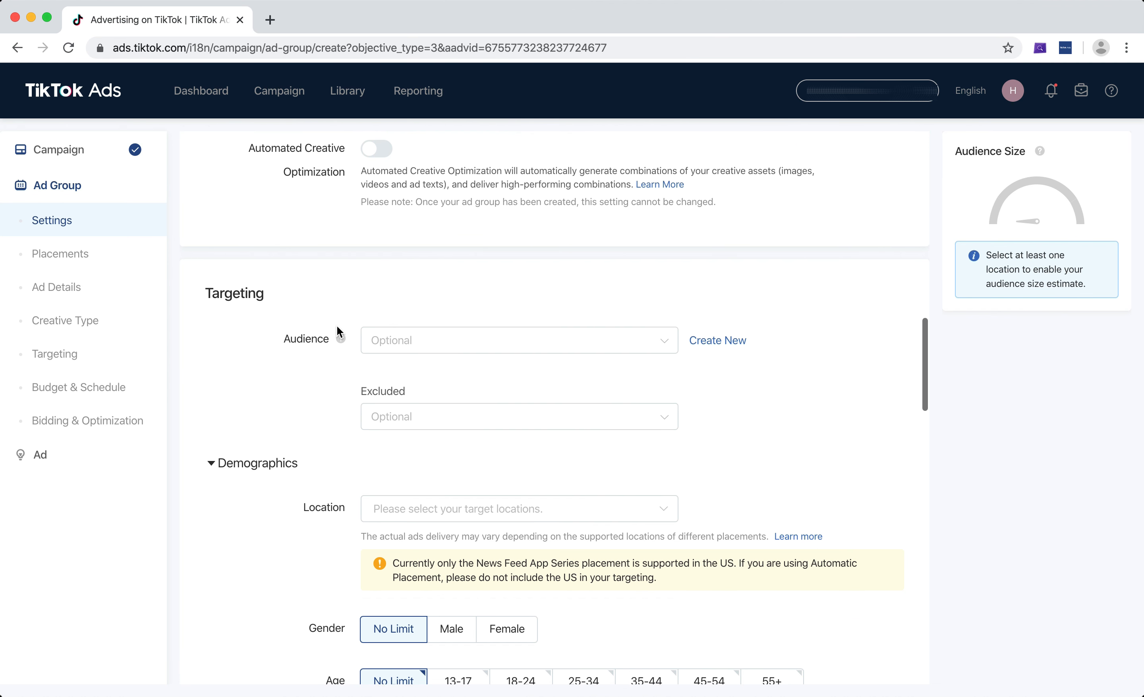
pyautogui.click(409, 336)
pyautogui.scroll(-1, 709, 277)
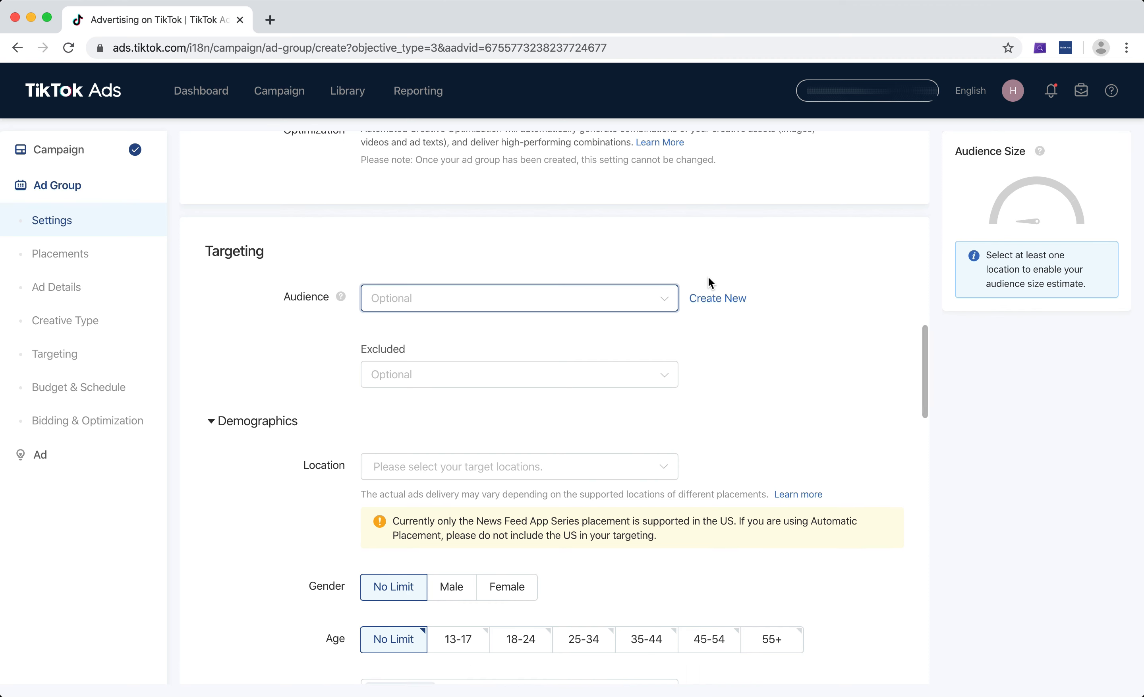
pyautogui.scroll(-2, 708, 277)
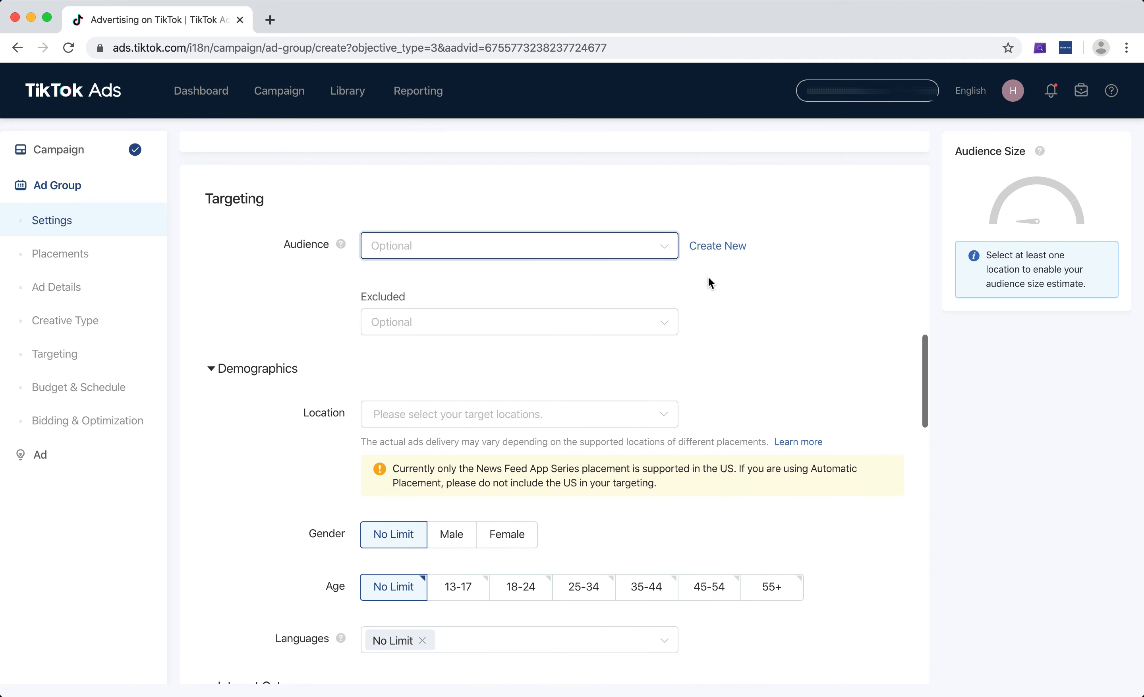
pyautogui.click(665, 255)
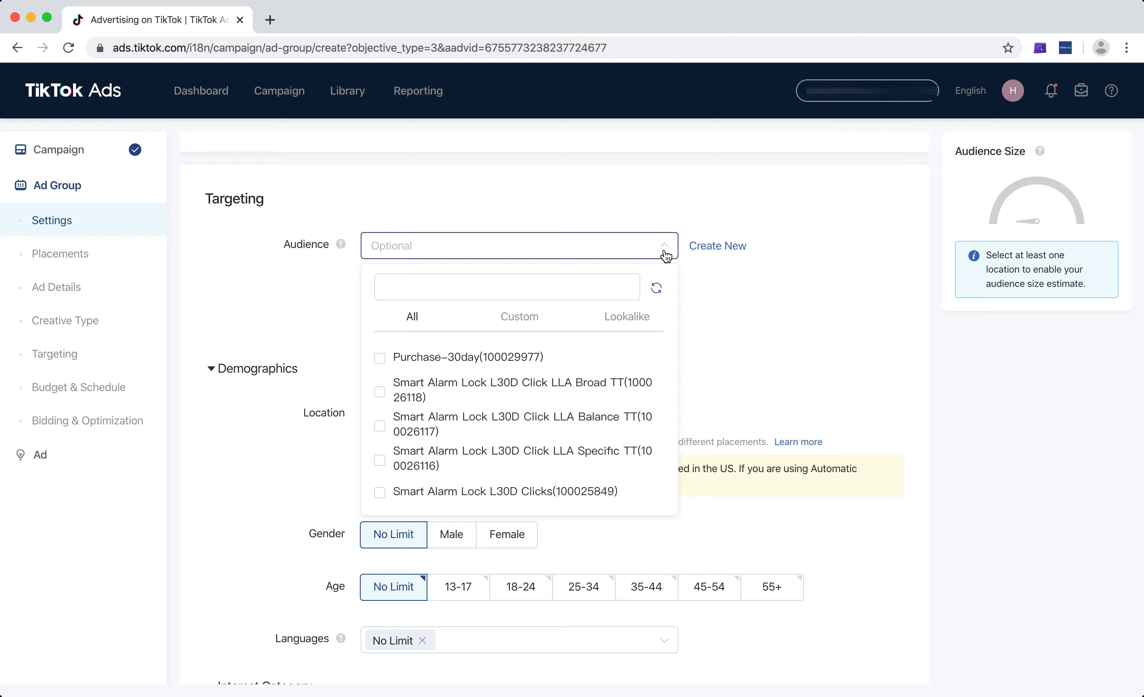
pyautogui.click(665, 255)
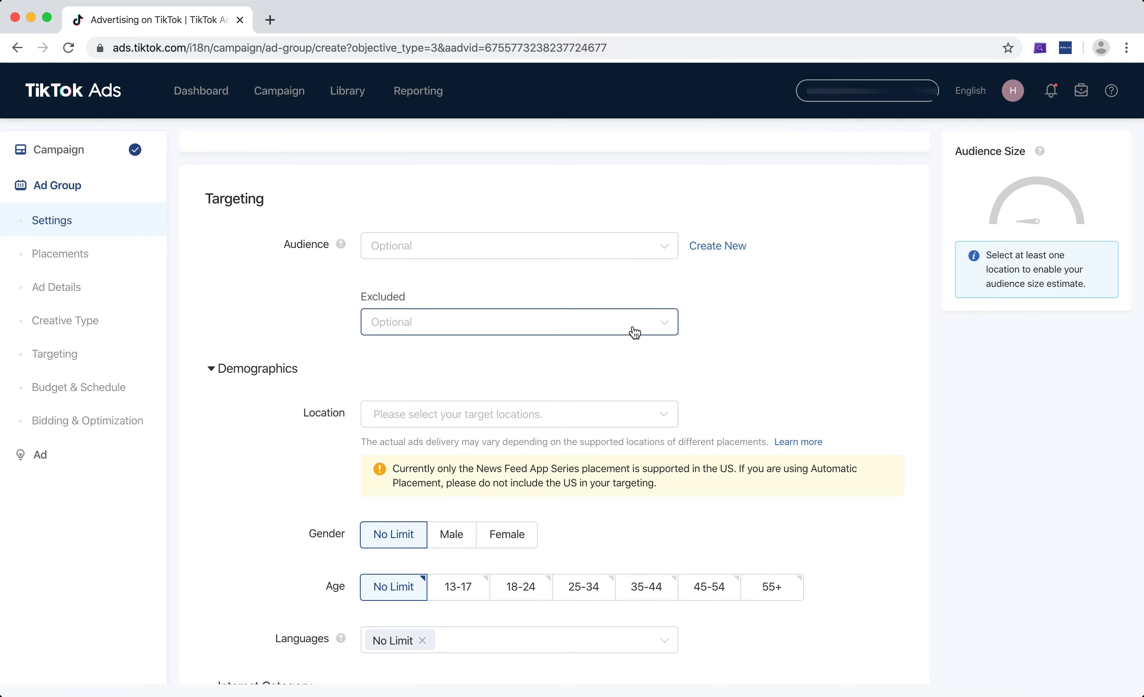
pyautogui.click(637, 333)
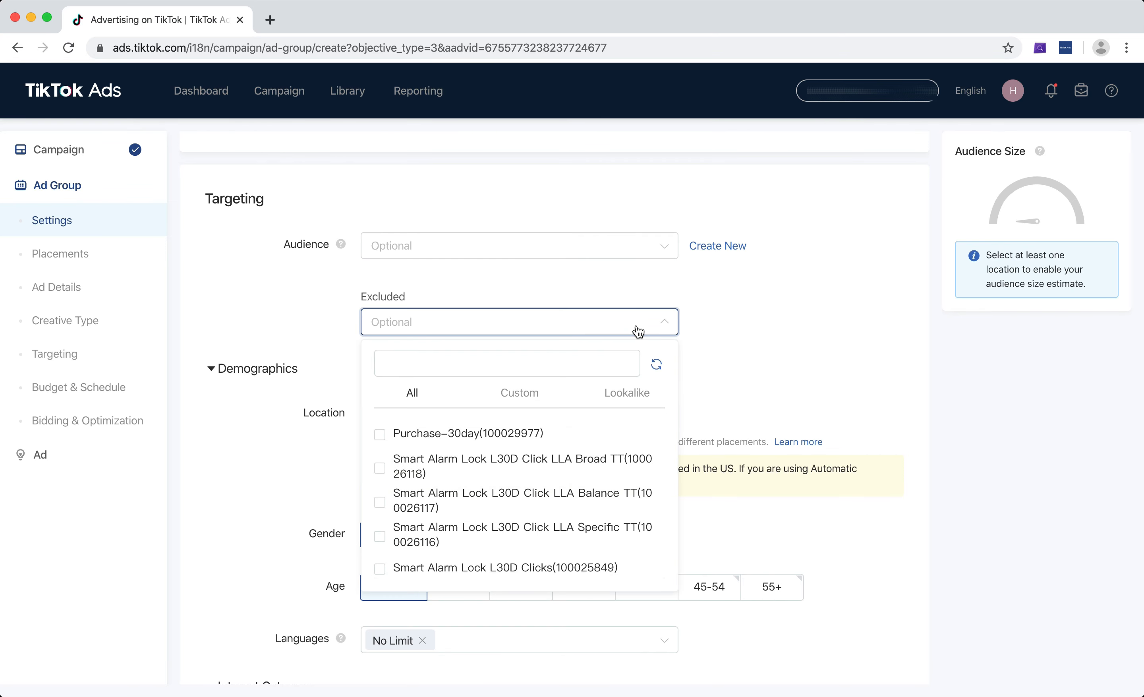
pyautogui.click(758, 325)
# Drill into India's State of Maharashtra cities and select Mumbai as the target location.
pyautogui.scroll(-5, 797, 319)
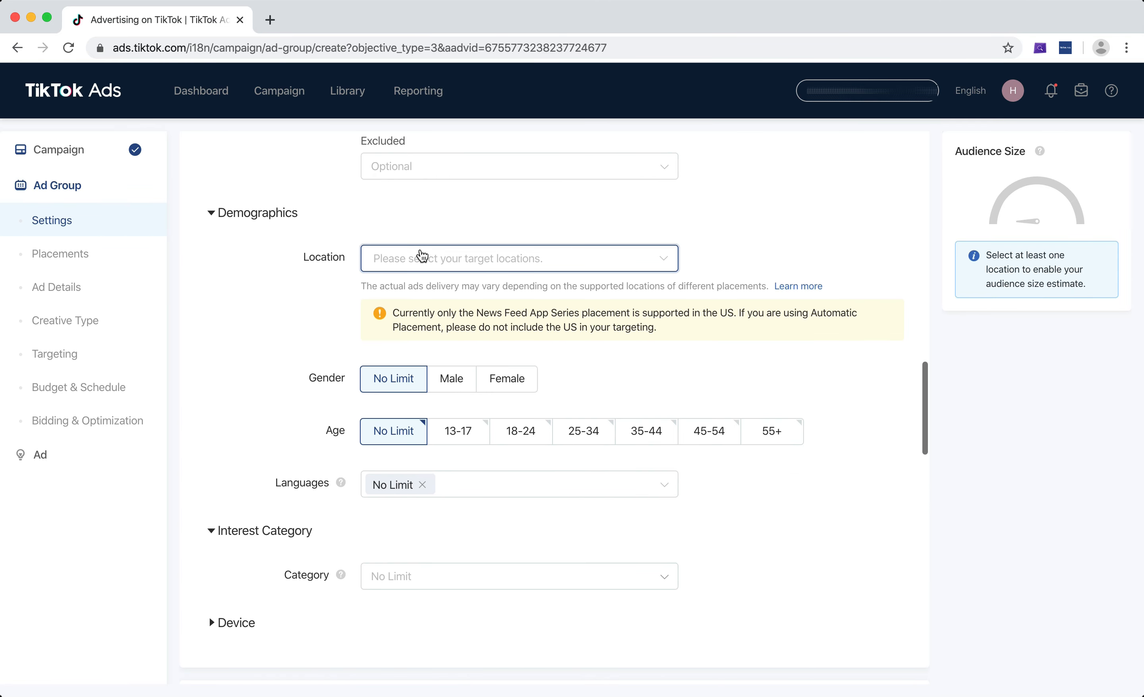
pyautogui.click(421, 256)
pyautogui.scroll(-1, 409, 317)
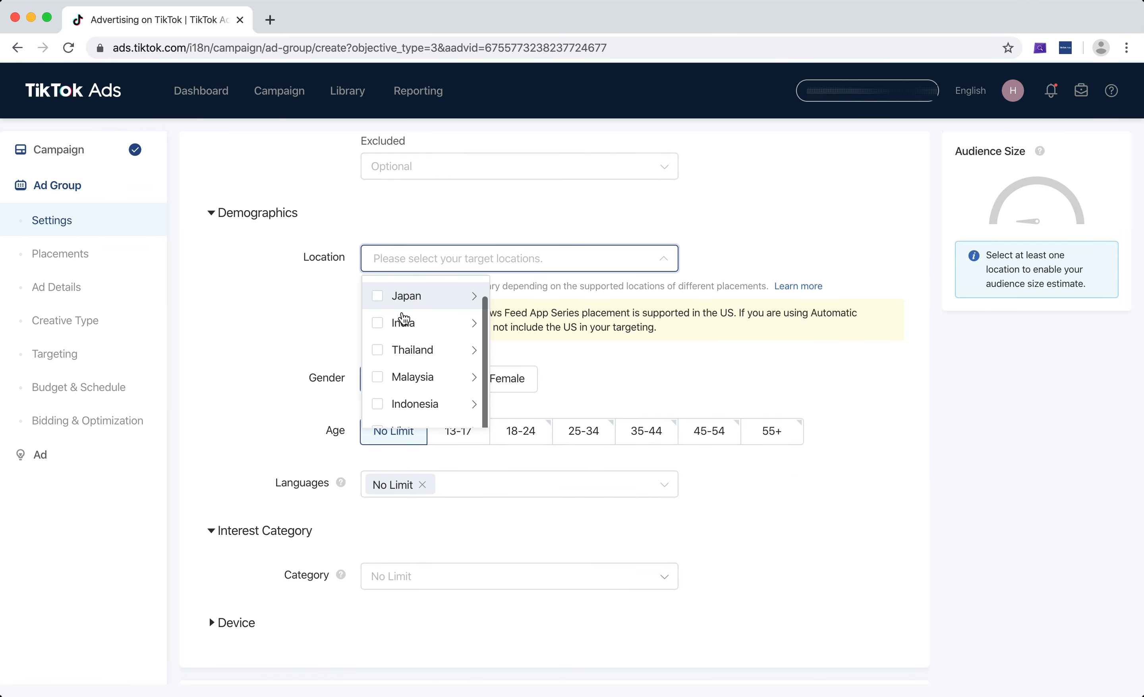
pyautogui.click(469, 327)
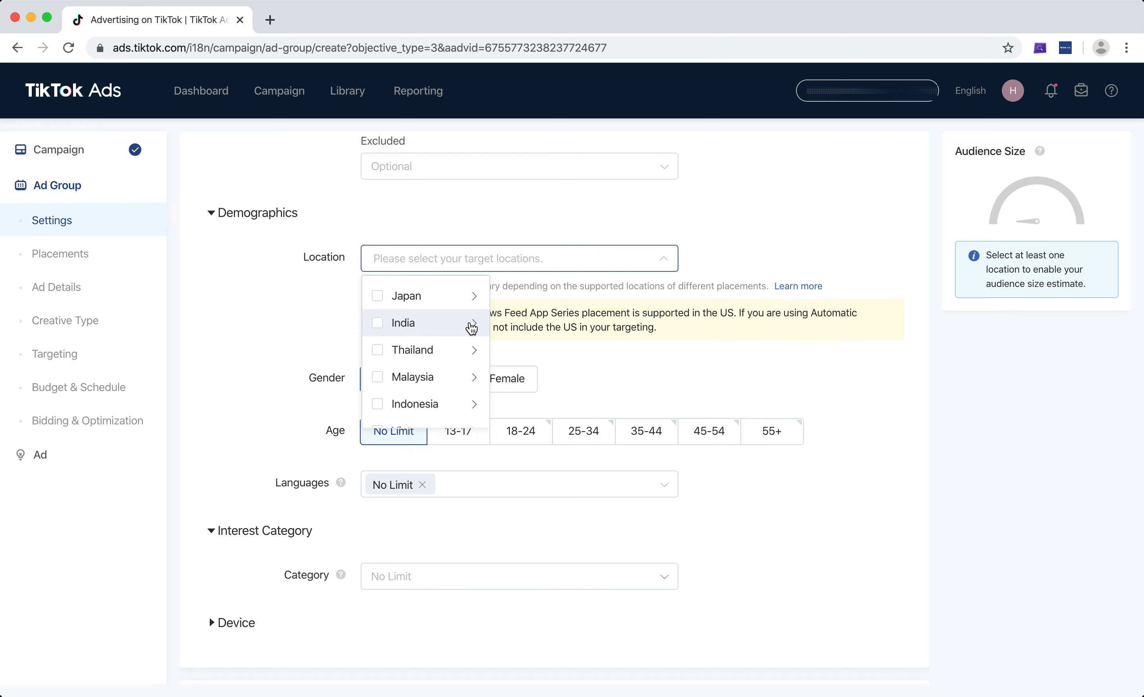
pyautogui.scroll(-8, 657, 328)
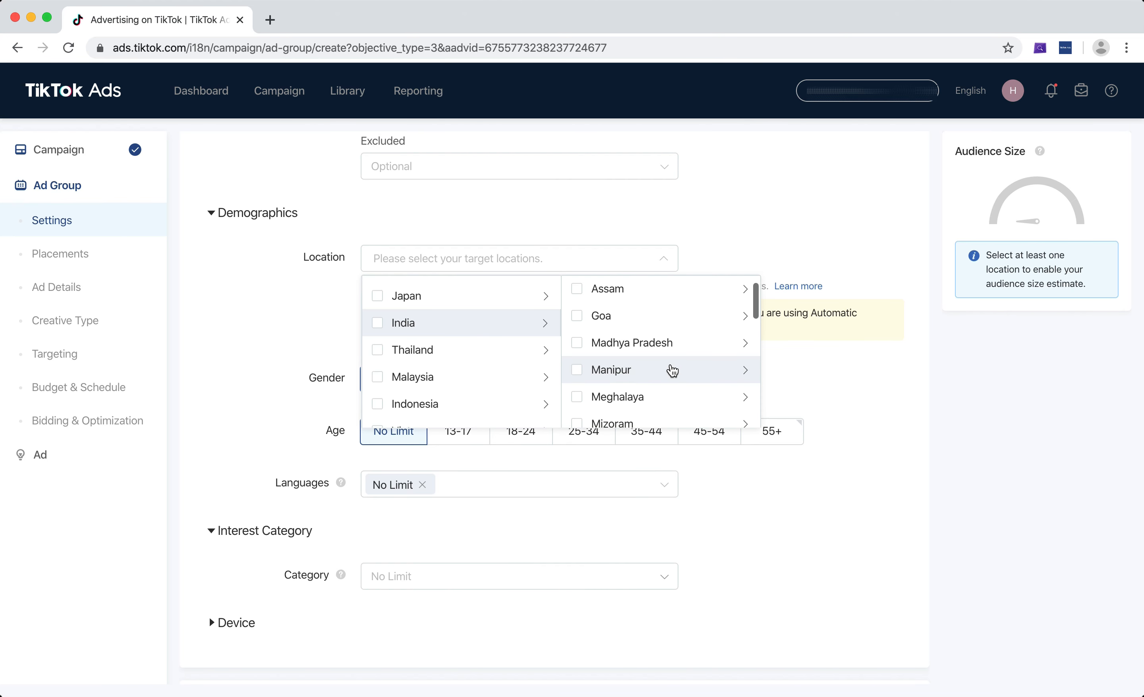
pyautogui.scroll(-5, 672, 371)
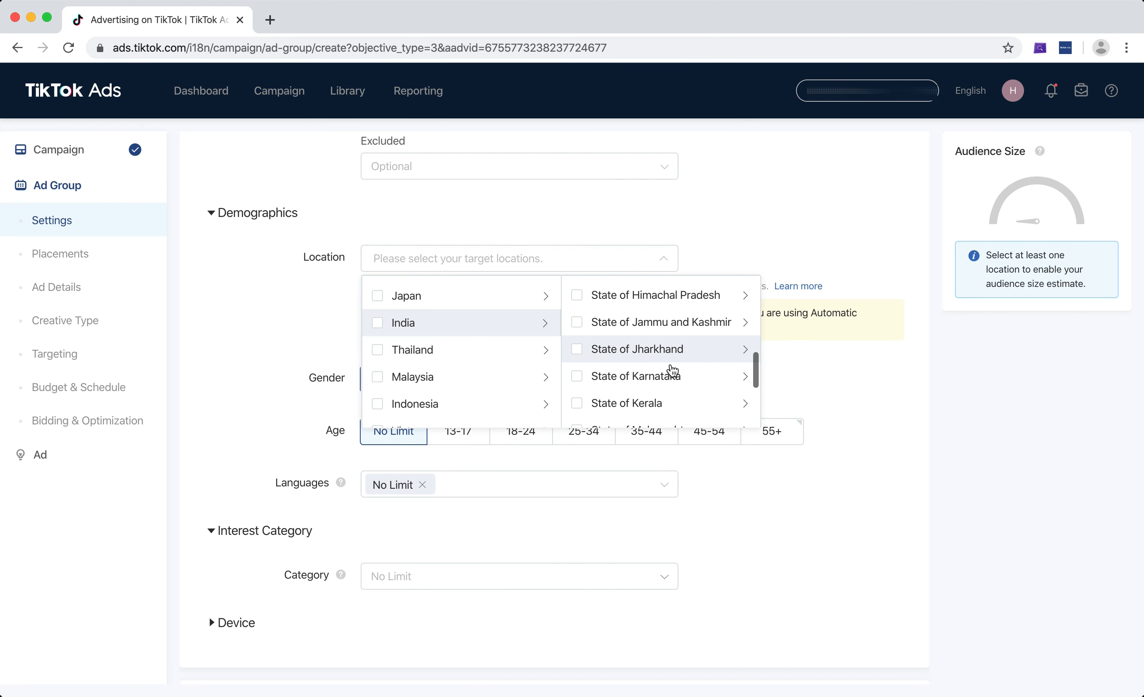
pyautogui.click(746, 359)
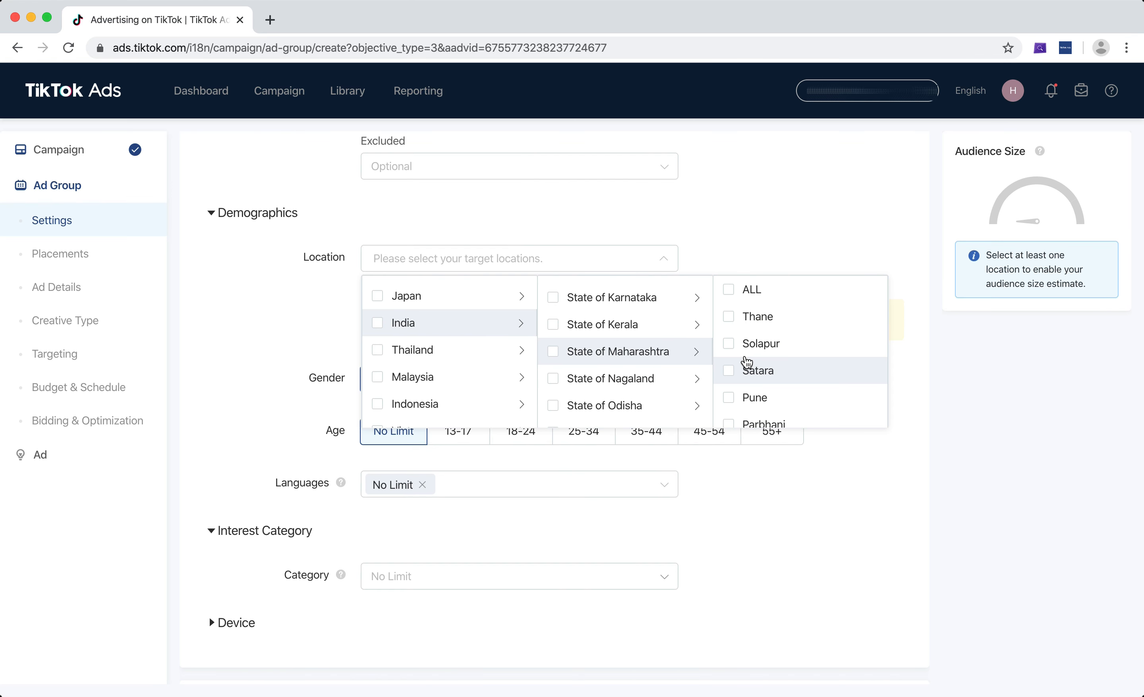
pyautogui.scroll(-4, 788, 360)
pyautogui.scroll(-5, 788, 360)
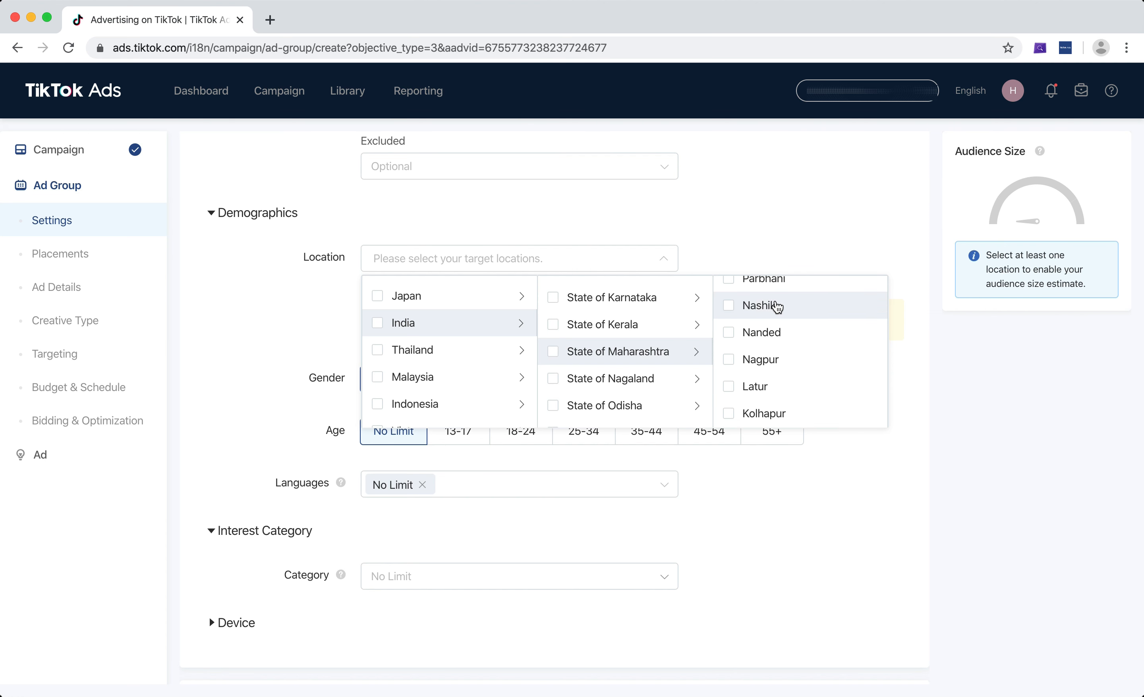
pyautogui.scroll(-1, 776, 312)
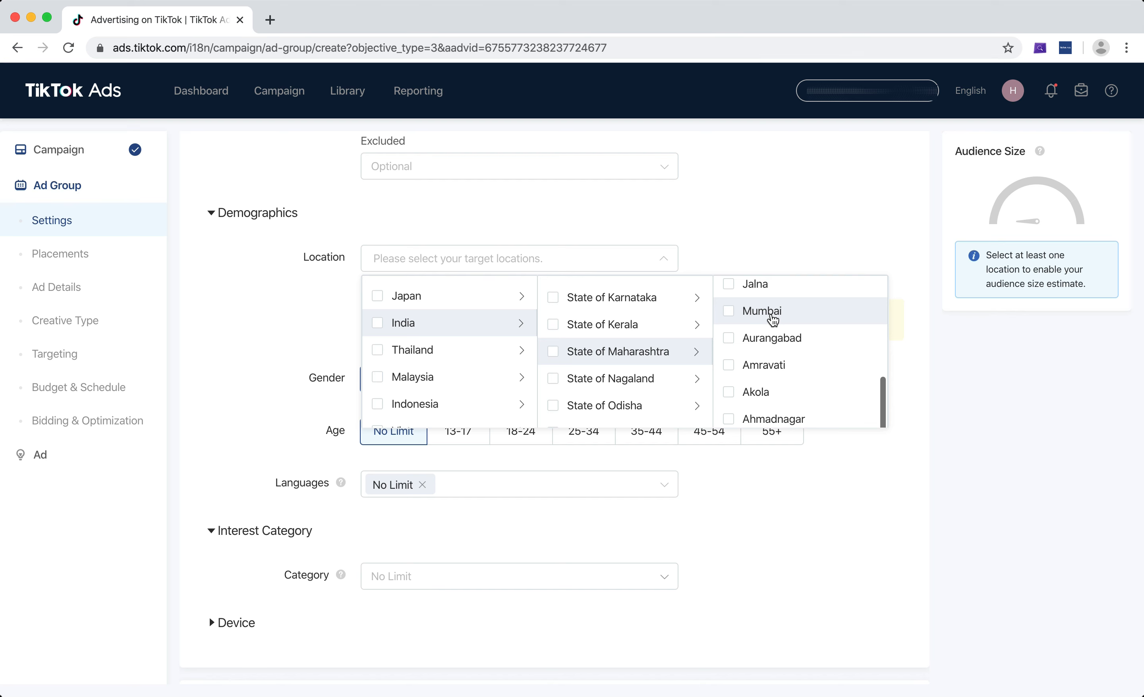
pyautogui.click(773, 320)
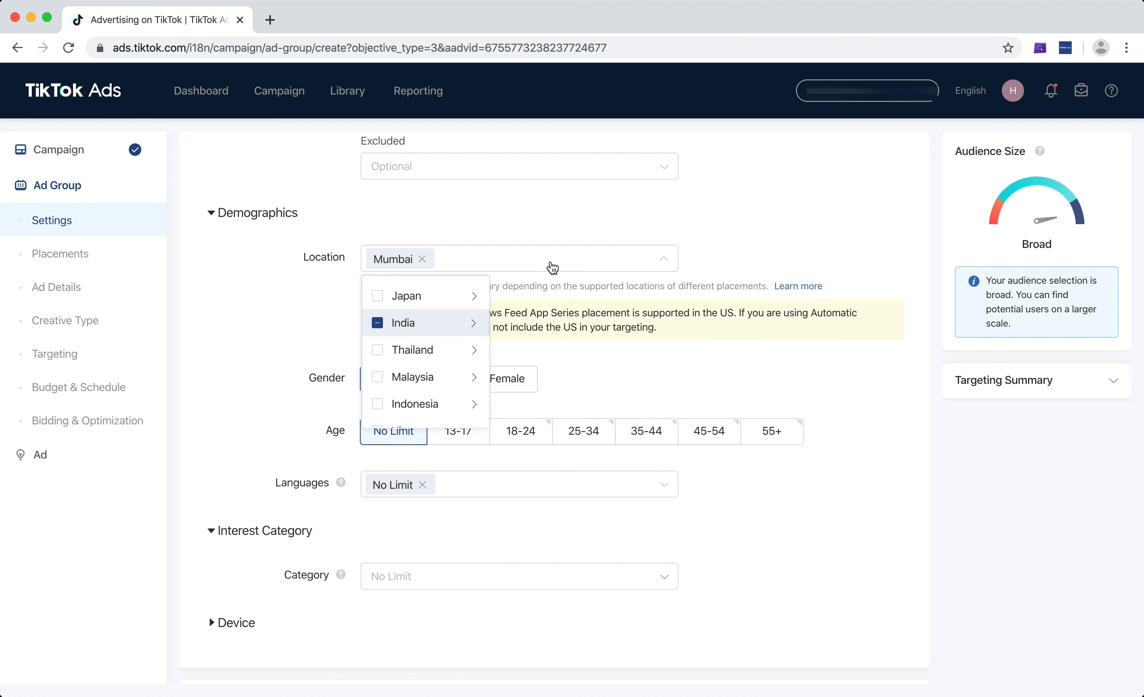
# Set the target location to India only, trying Thailand, Malaysia and all countries along the way.
pyautogui.click(378, 323)
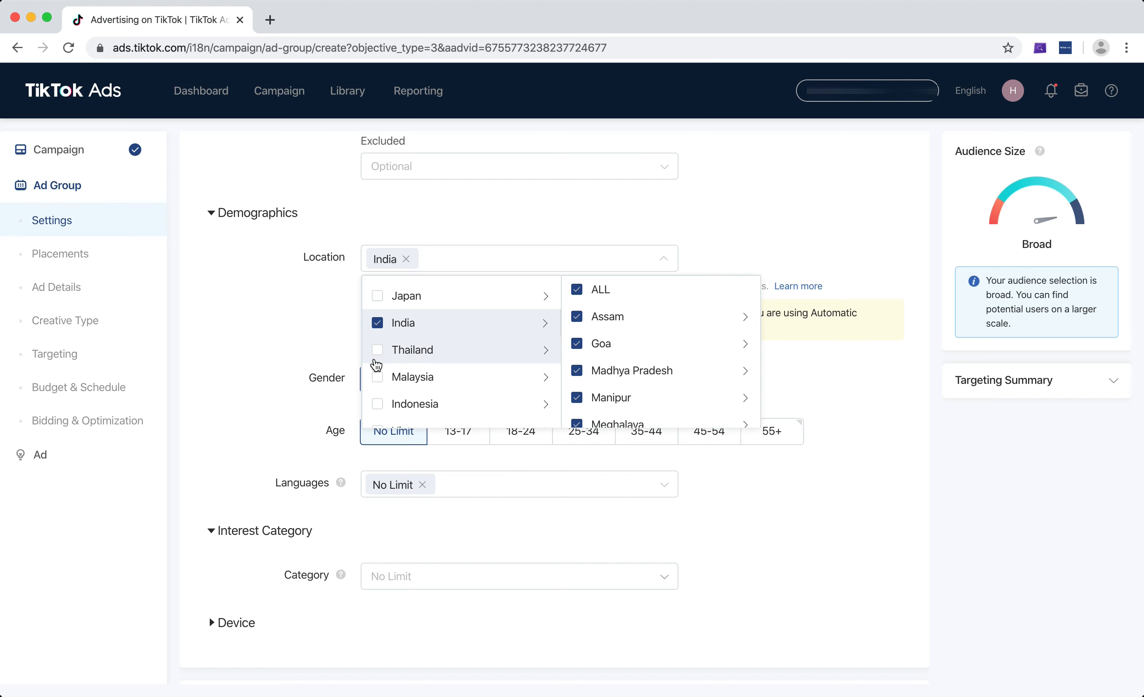
pyautogui.click(378, 353)
pyautogui.click(415, 369)
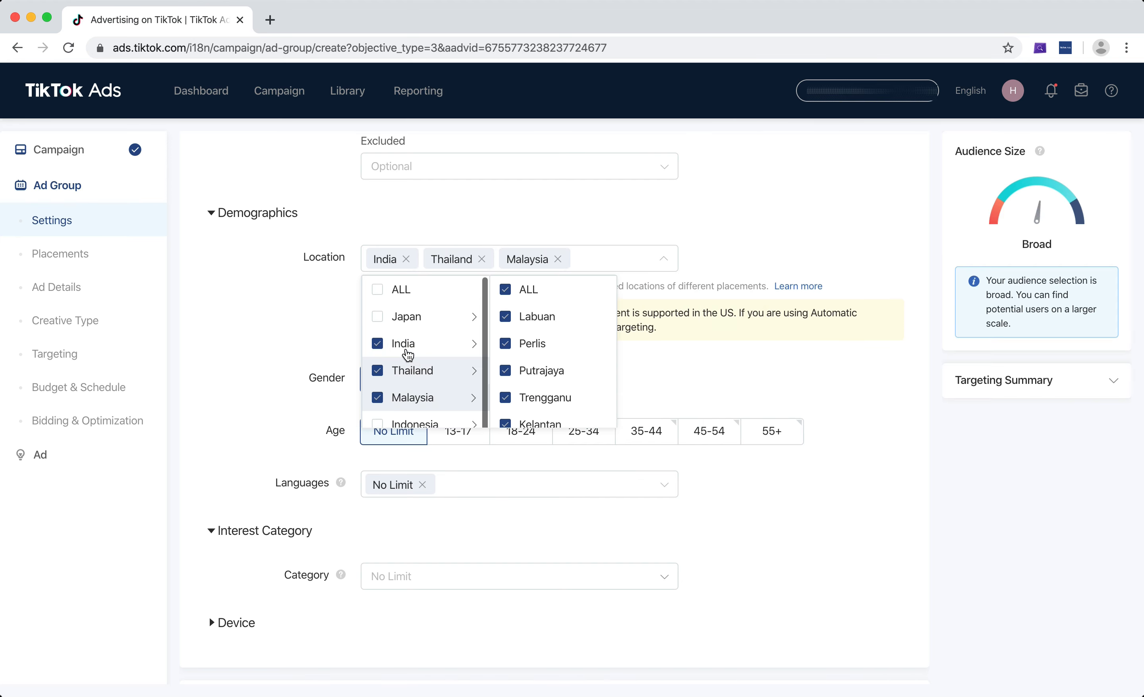
pyautogui.click(378, 290)
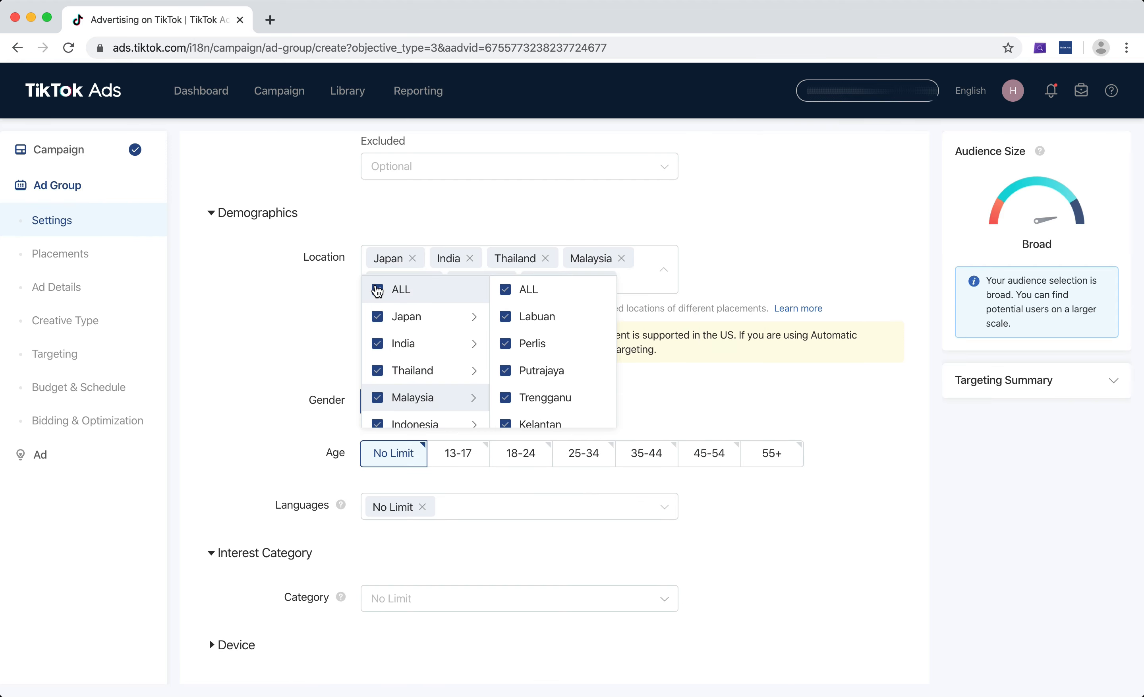
pyautogui.click(378, 290)
pyautogui.click(378, 344)
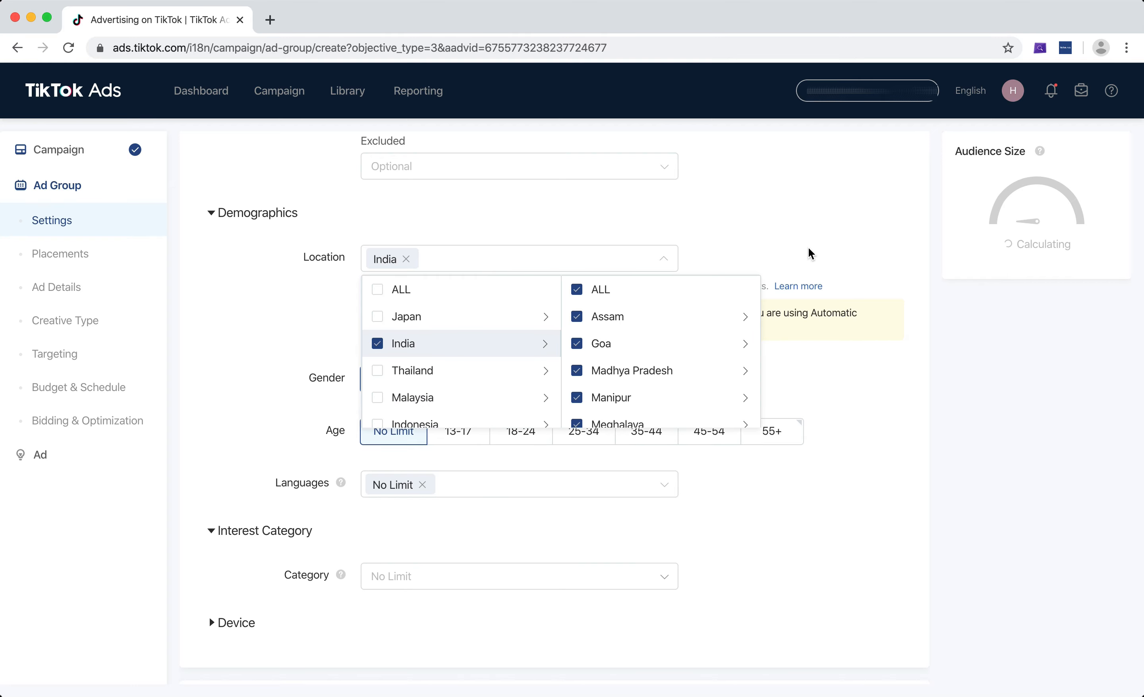
pyautogui.click(818, 230)
# Try the Male and Female gender options and return the gender to No Limit.
pyautogui.scroll(-2, 815, 235)
pyautogui.scroll(-1, 811, 288)
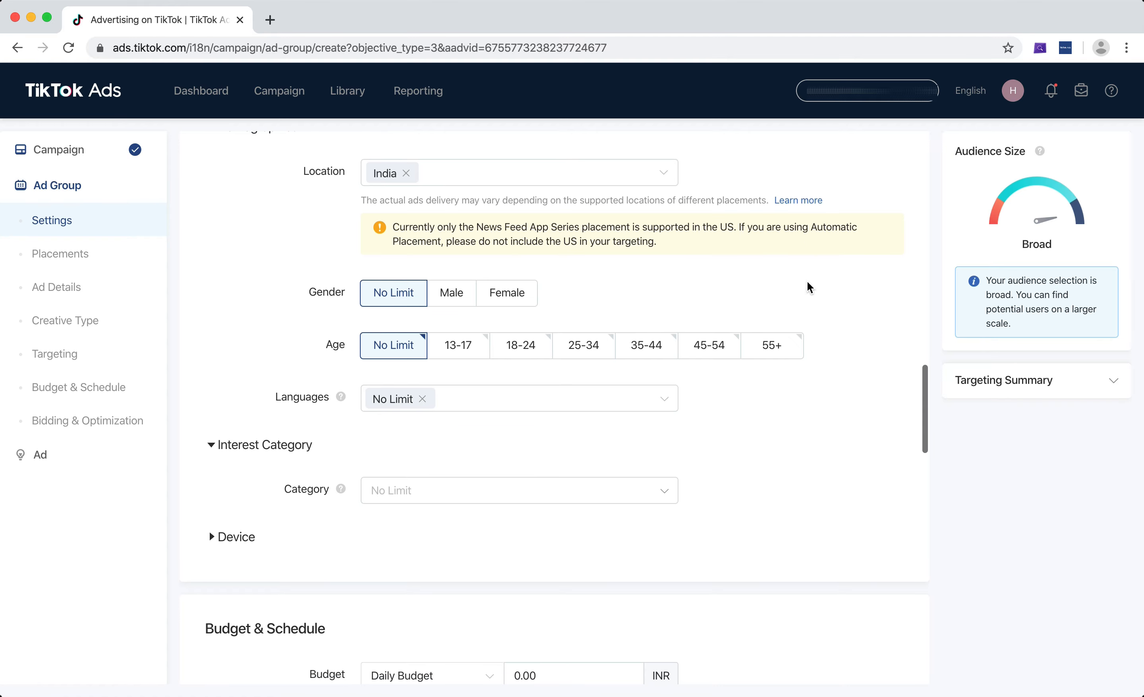
pyautogui.scroll(1, 810, 287)
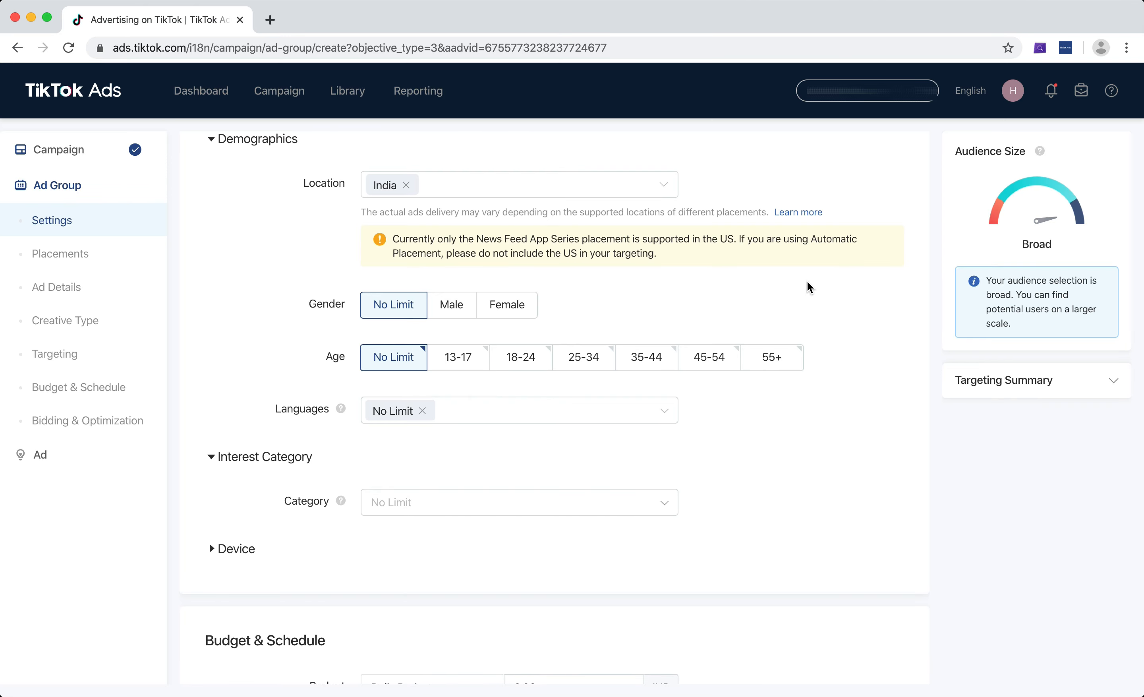
pyautogui.scroll(-3, 808, 287)
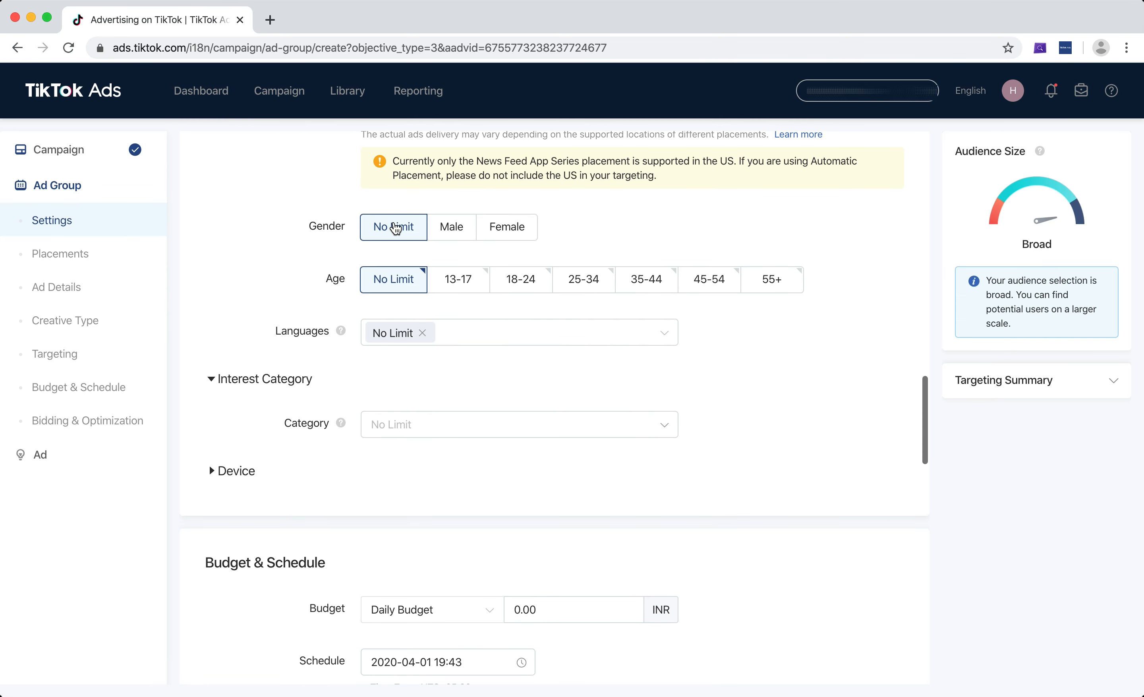
pyautogui.click(447, 233)
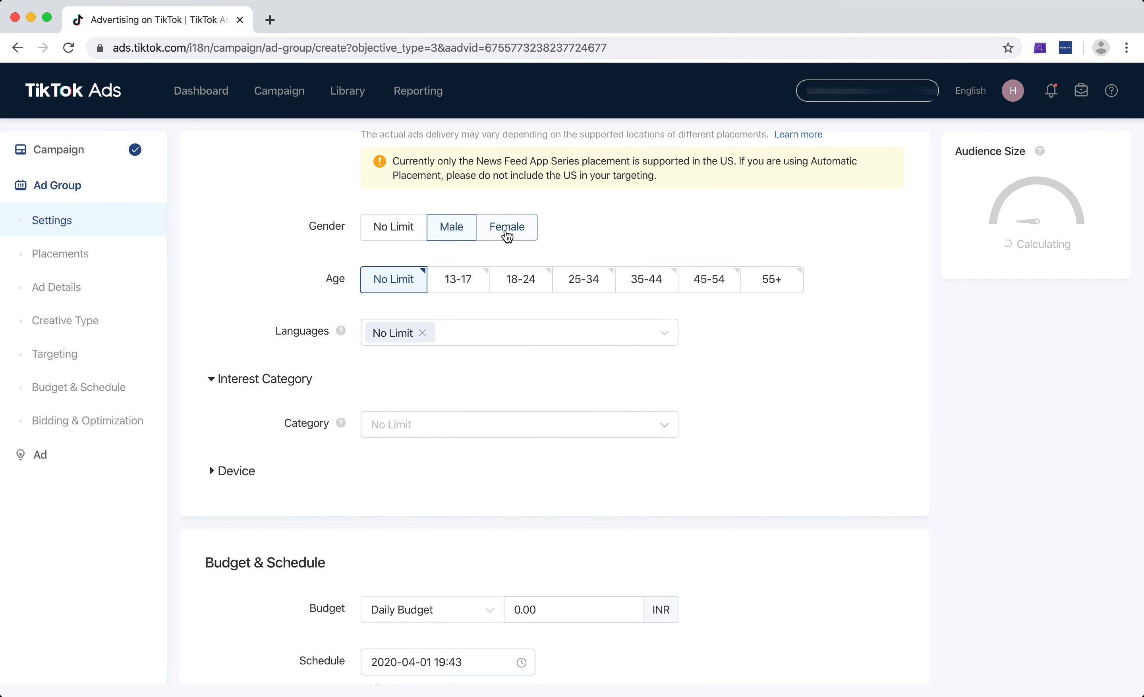
pyautogui.click(506, 232)
pyautogui.click(415, 233)
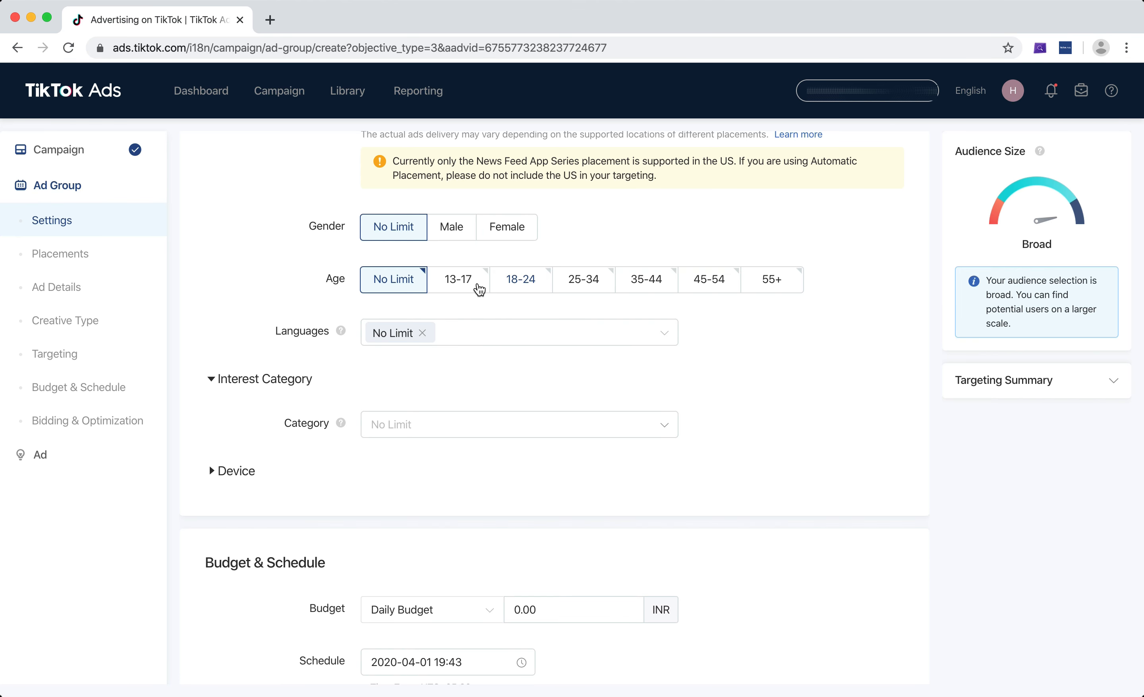
# Try selecting age ranges 13-17 through 35-44, then return the age to No Limit.
pyautogui.click(481, 289)
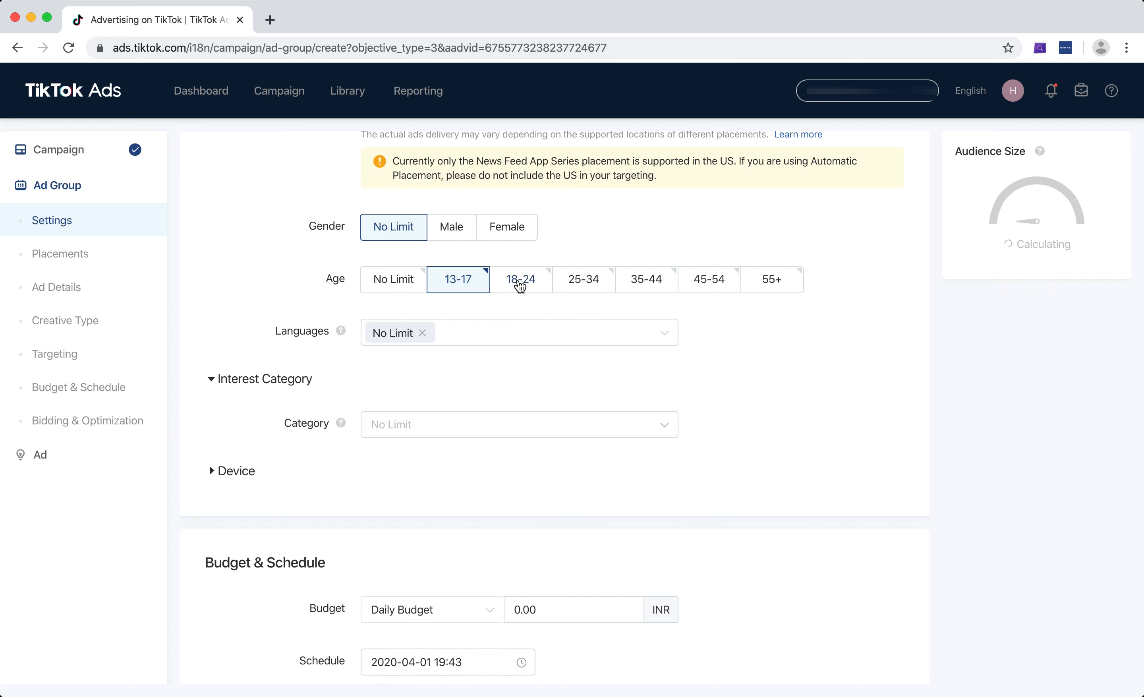
pyautogui.click(518, 284)
pyautogui.click(584, 287)
pyautogui.click(646, 284)
pyautogui.click(398, 292)
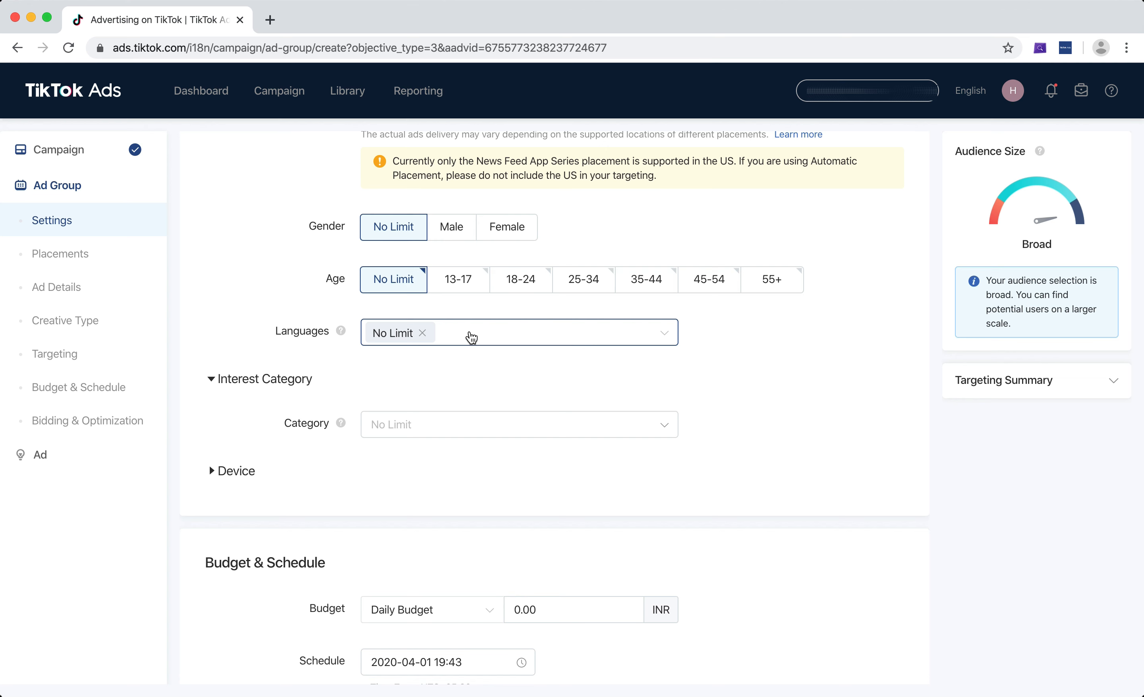
# Set the age targeting to the ranges 18-24, 25-34, 35-44, 45-54 and 55+.
pyautogui.click(467, 294)
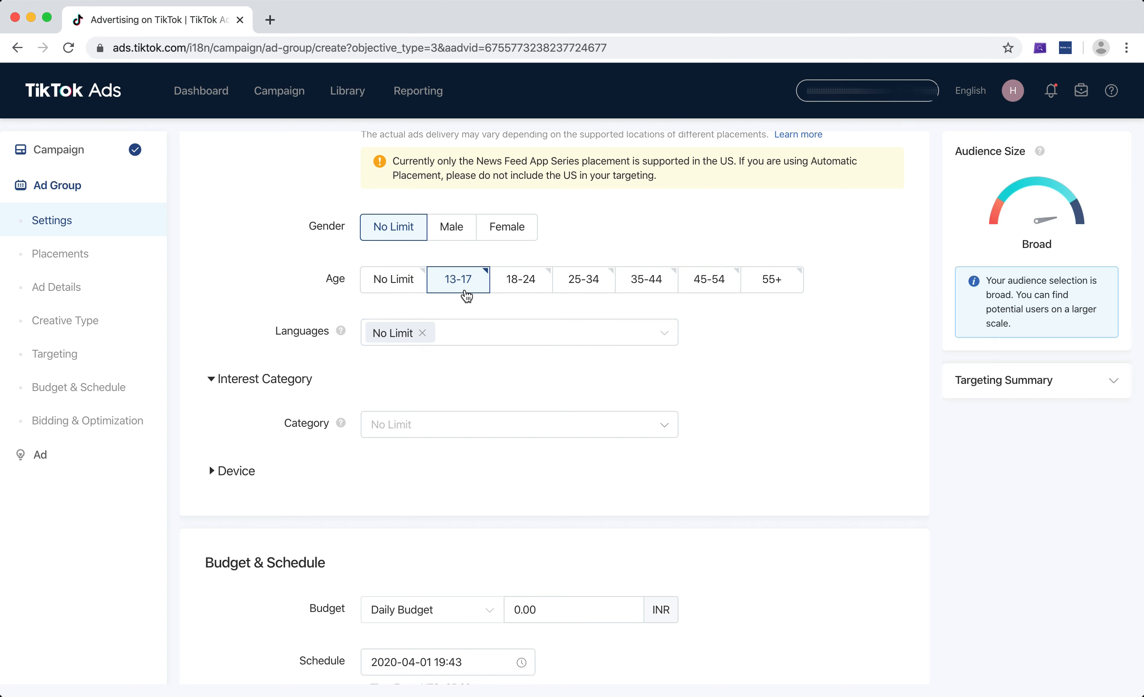
pyautogui.click(467, 295)
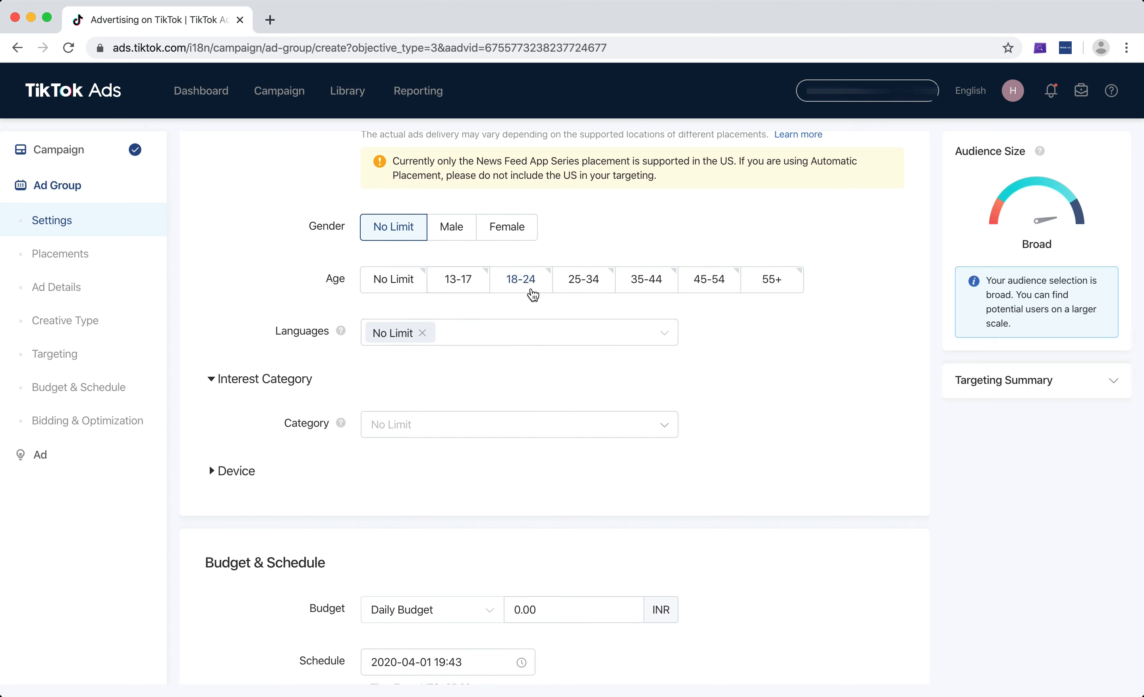
pyautogui.click(533, 294)
pyautogui.click(605, 287)
pyautogui.click(650, 284)
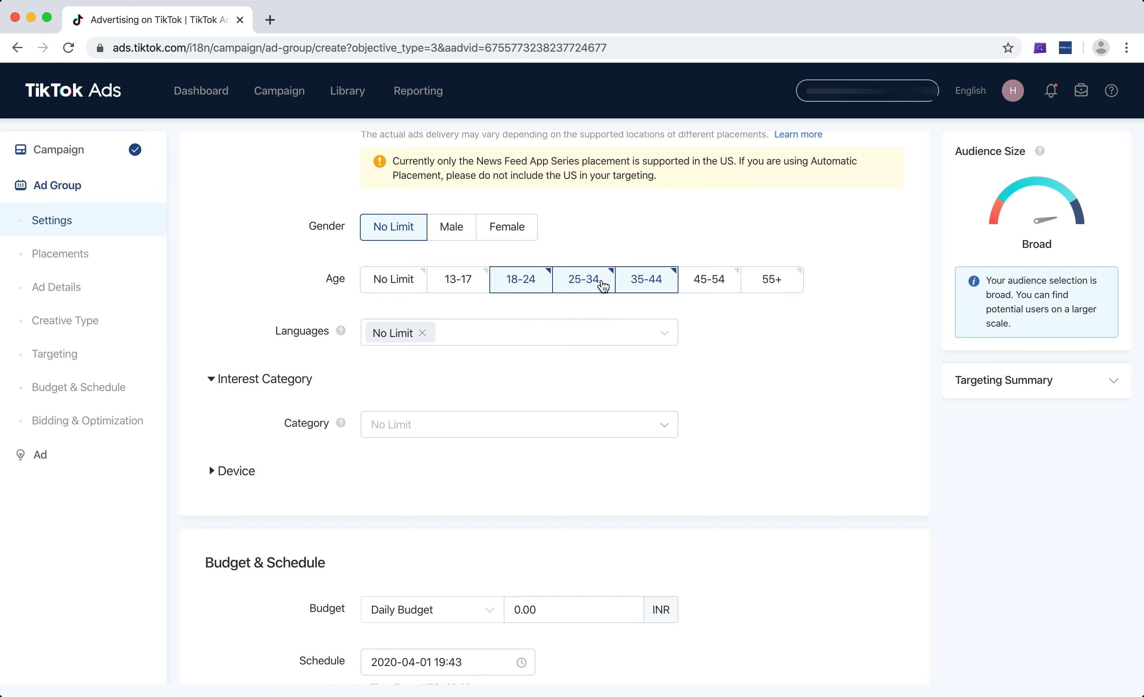
pyautogui.click(720, 287)
pyautogui.click(771, 279)
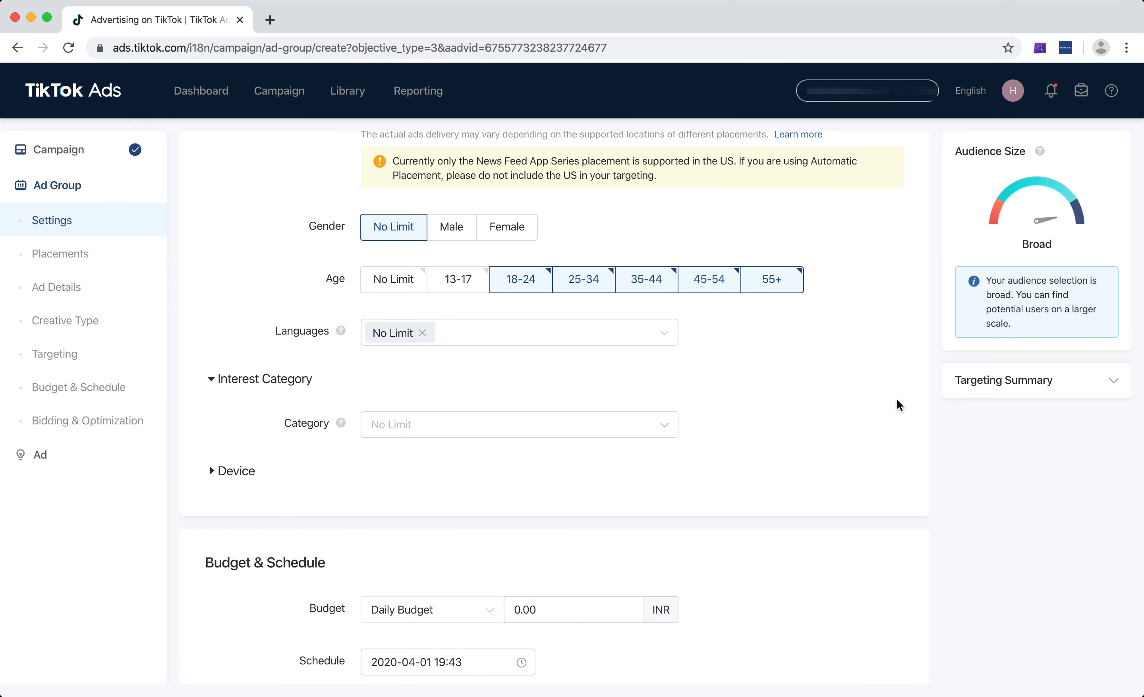
# Open the languages list, browse the available languages and deselect No Limit.
pyautogui.scroll(-3, 868, 286)
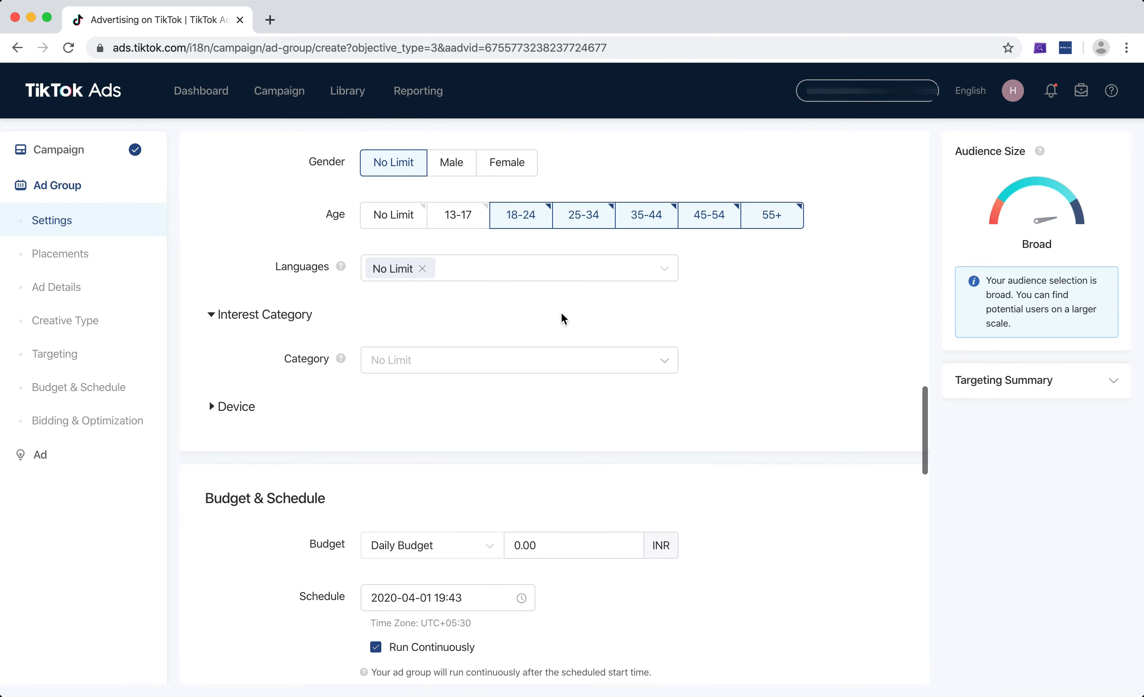
pyautogui.click(508, 268)
pyautogui.scroll(-2, 470, 338)
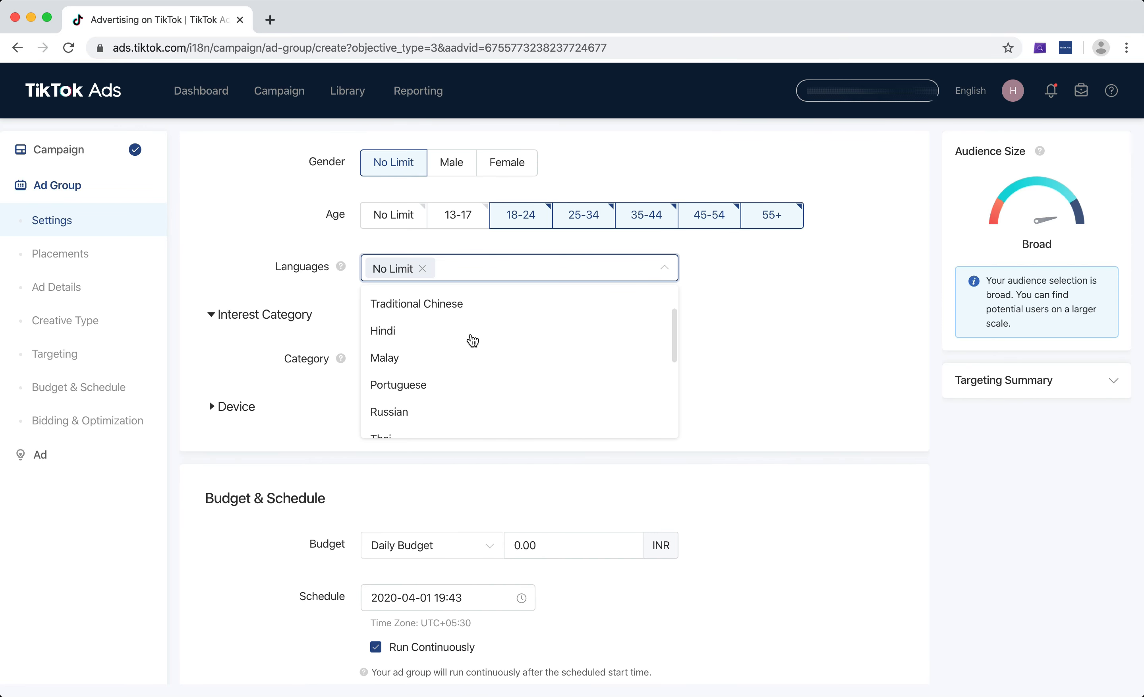
pyautogui.scroll(-8, 472, 340)
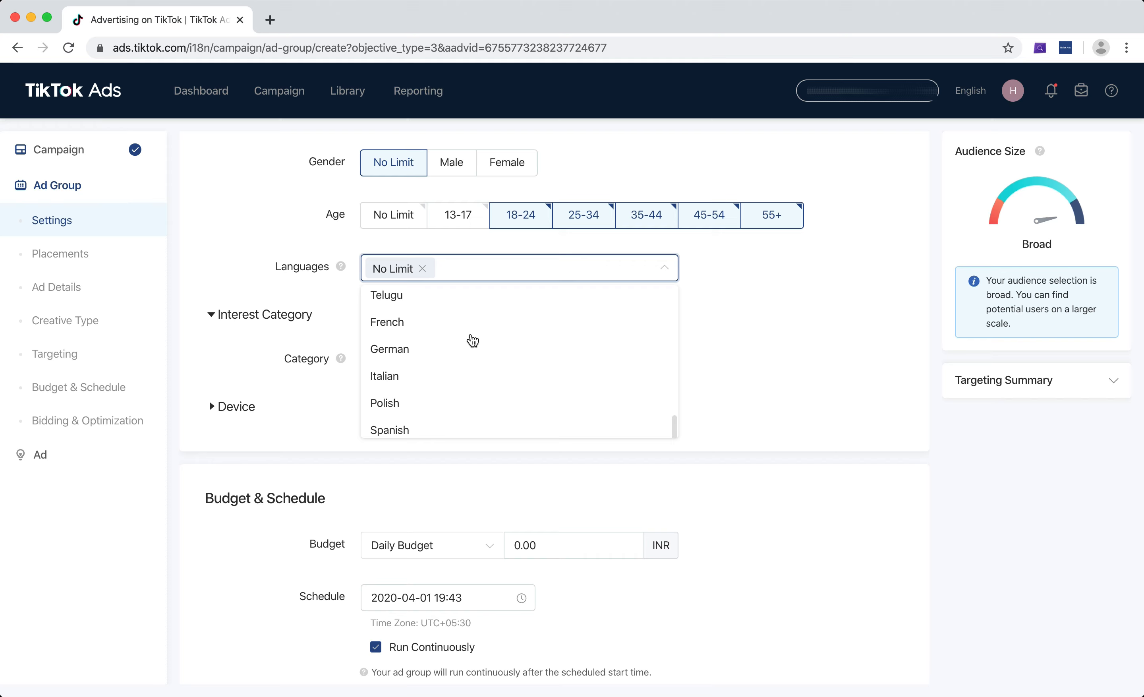
pyautogui.scroll(-3, 471, 338)
pyautogui.scroll(15, 470, 337)
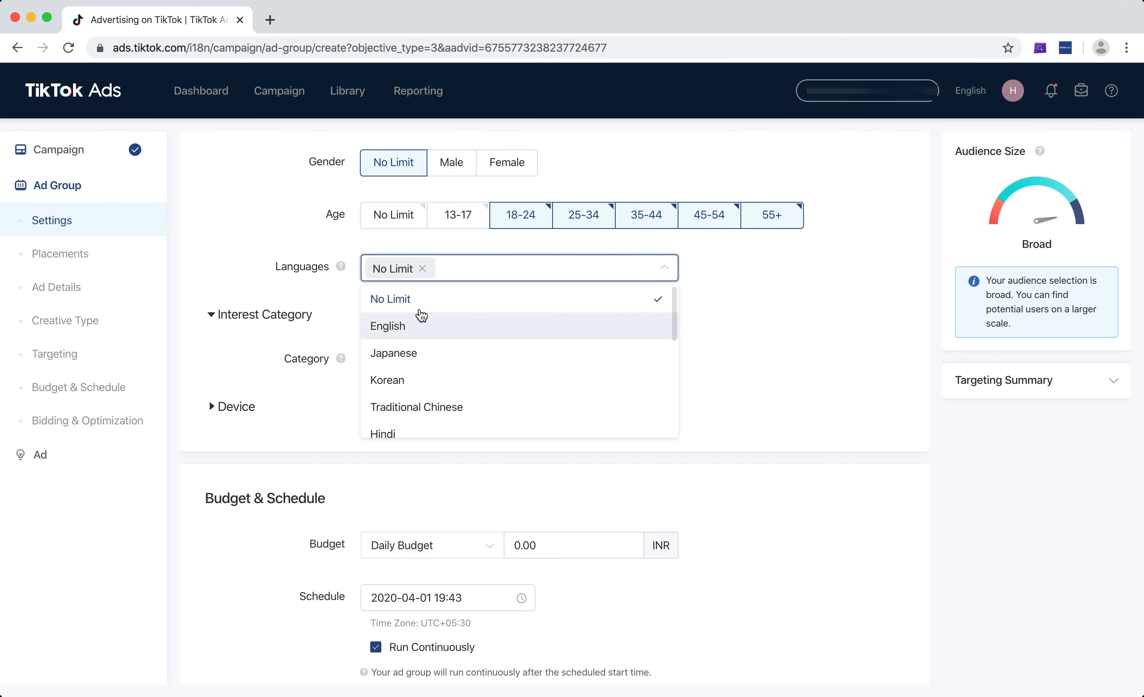
pyautogui.click(399, 302)
pyautogui.click(827, 337)
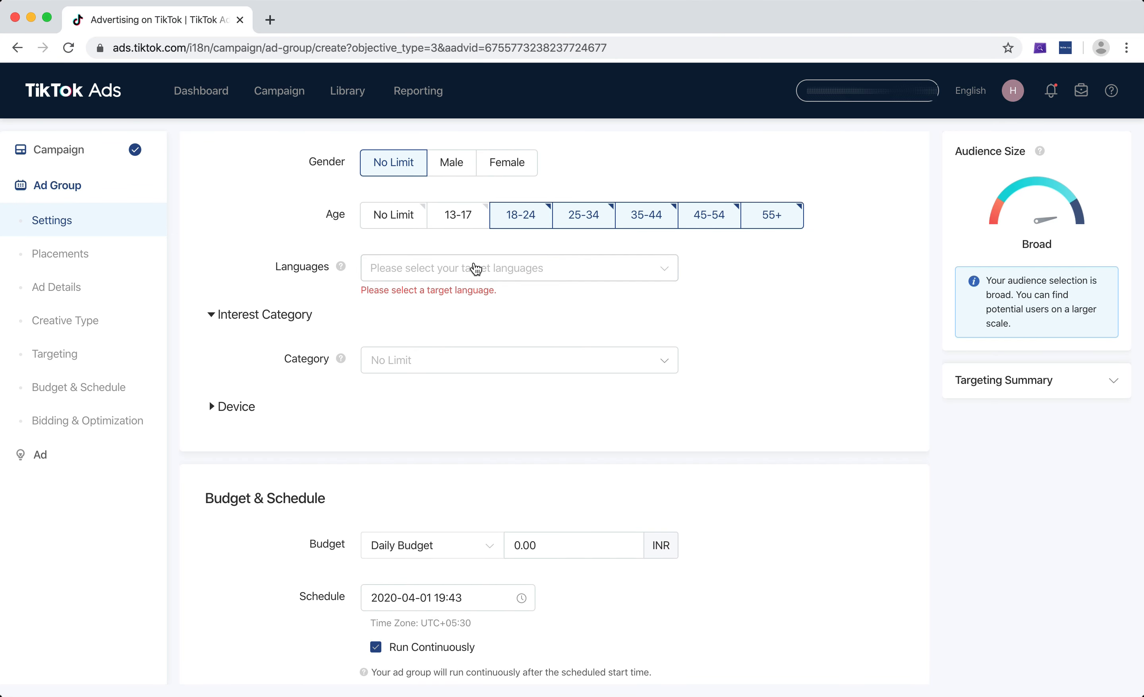
# Add English and Hindi as target languages, then remove both again.
pyautogui.click(475, 268)
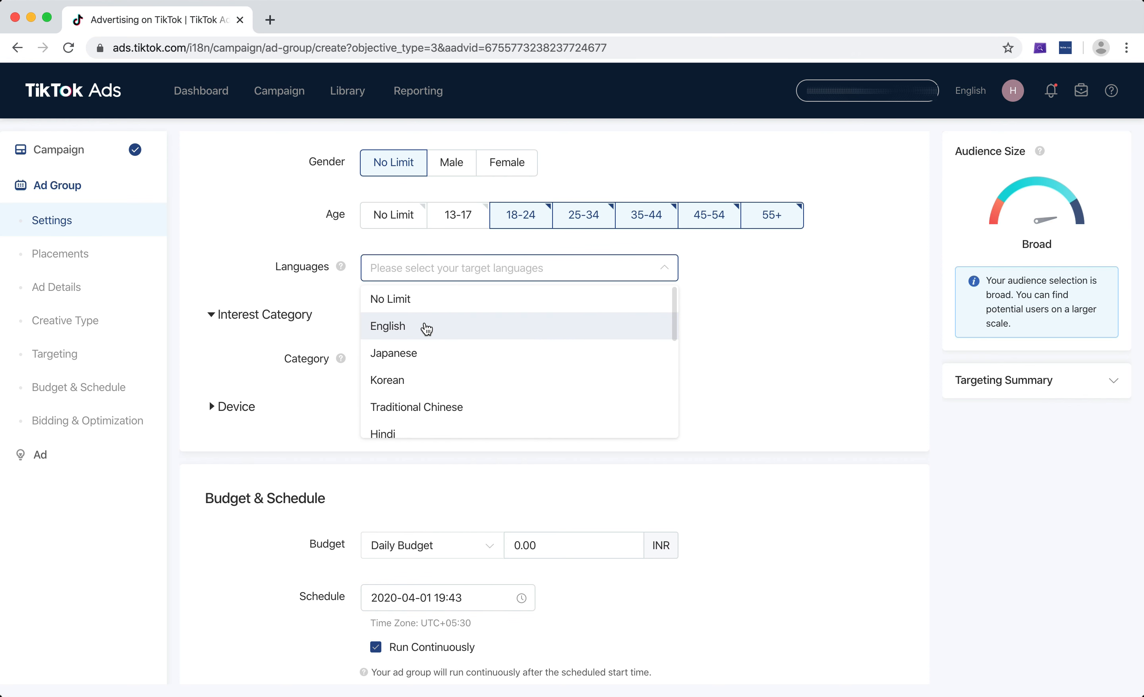
pyautogui.click(427, 329)
pyautogui.scroll(-2, 439, 389)
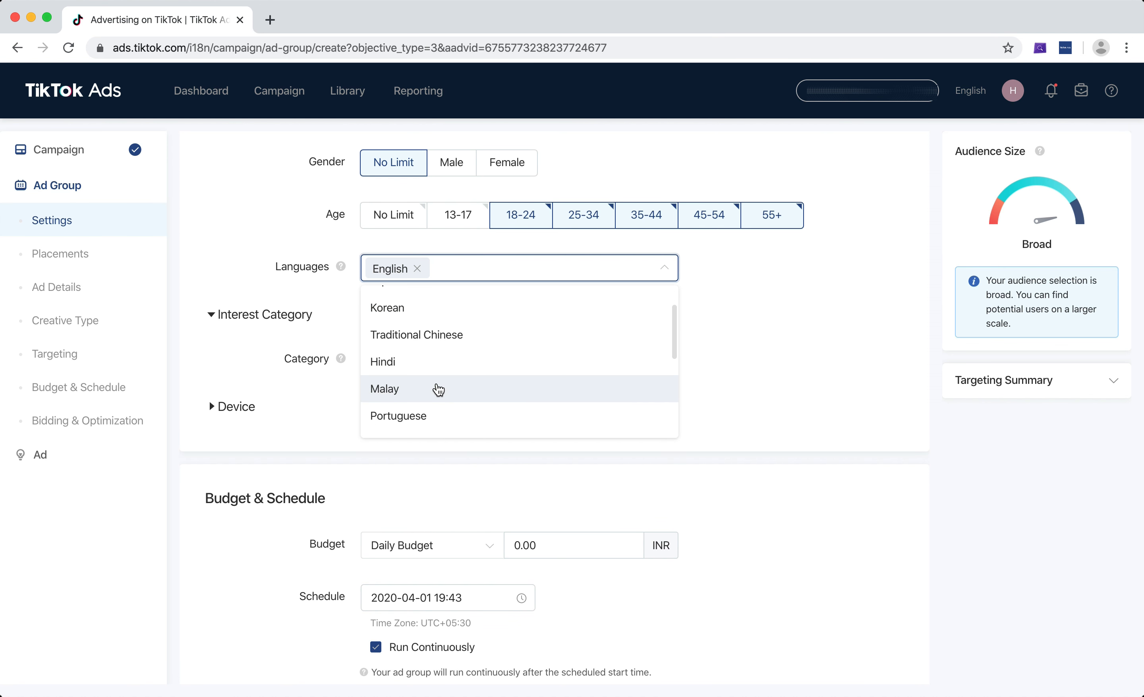
pyautogui.click(414, 364)
pyautogui.scroll(-3, 415, 365)
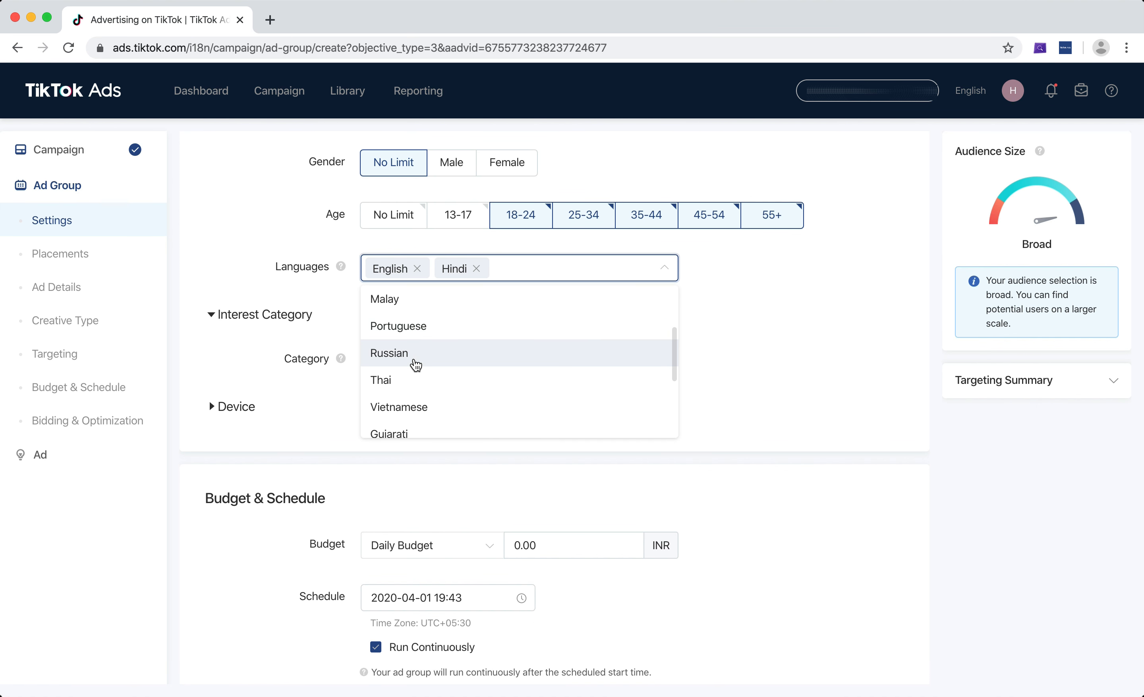
pyautogui.click(417, 269)
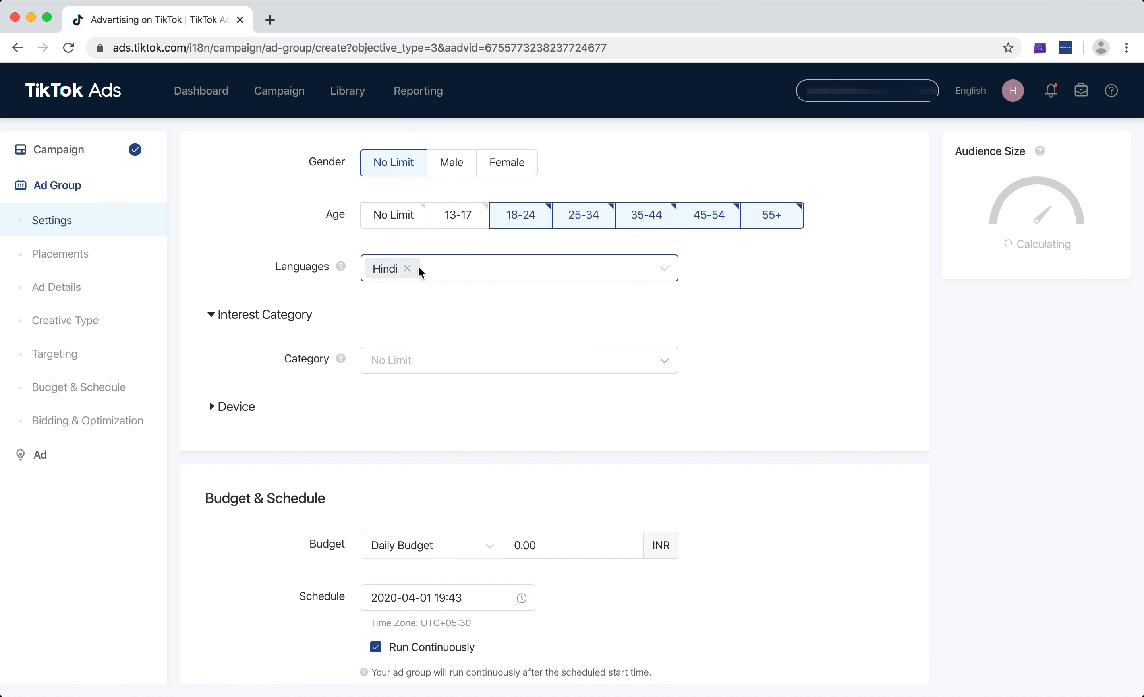
pyautogui.click(421, 272)
pyautogui.click(407, 268)
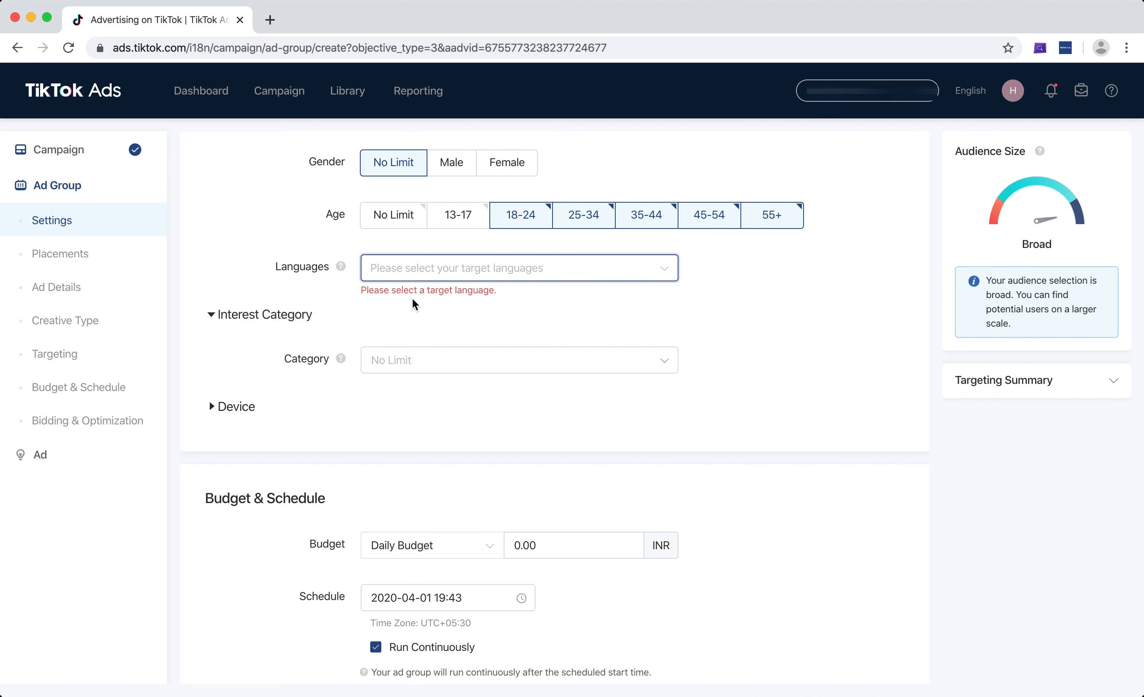
# Set the target language back to No Limit.
pyautogui.click(446, 272)
pyautogui.scroll(3, 445, 329)
pyautogui.click(440, 301)
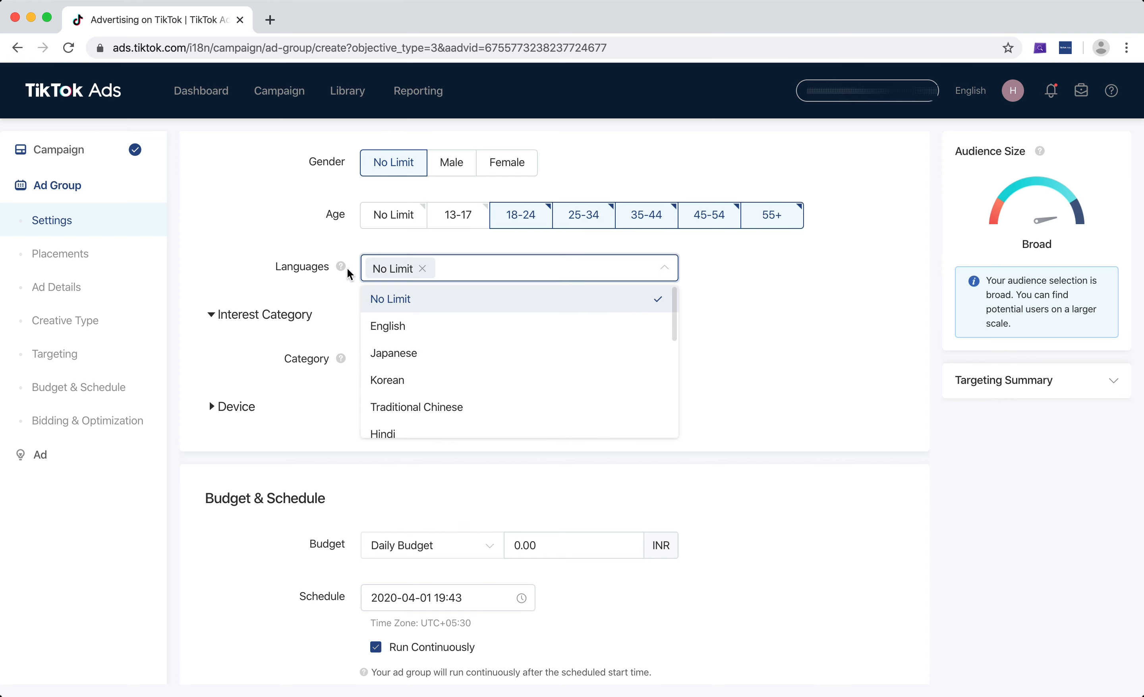
# Close the languages list and add Apparel & Accessories as an interest category.
pyautogui.moveTo(341, 269)
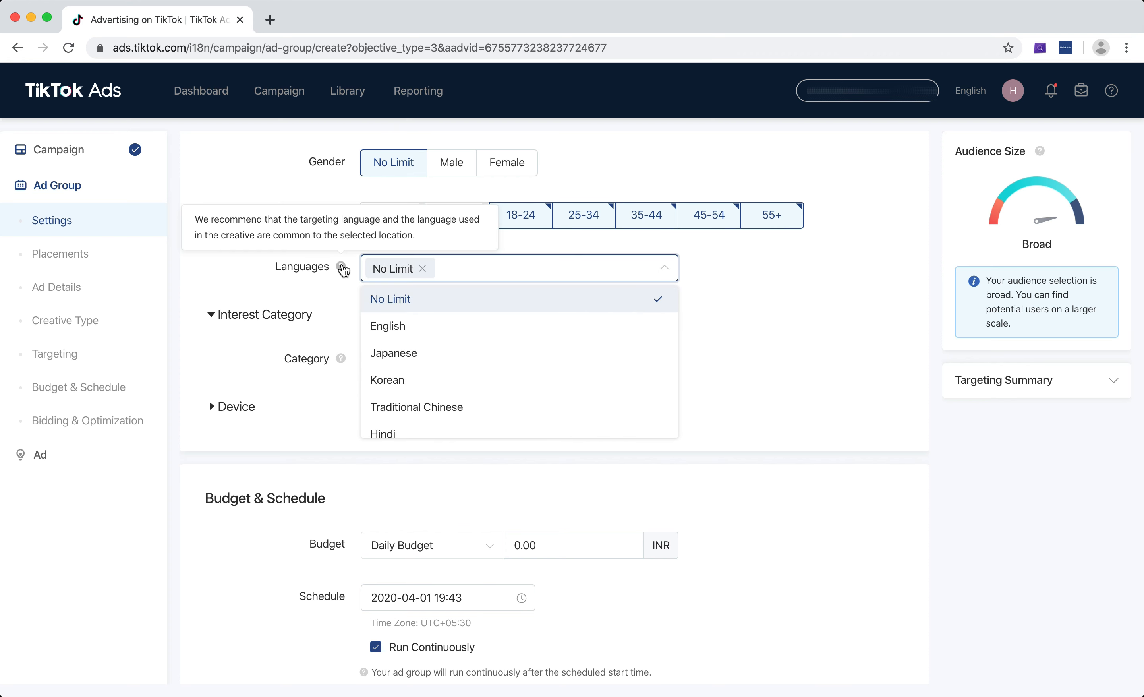
pyautogui.click(781, 304)
pyautogui.scroll(-2, 784, 305)
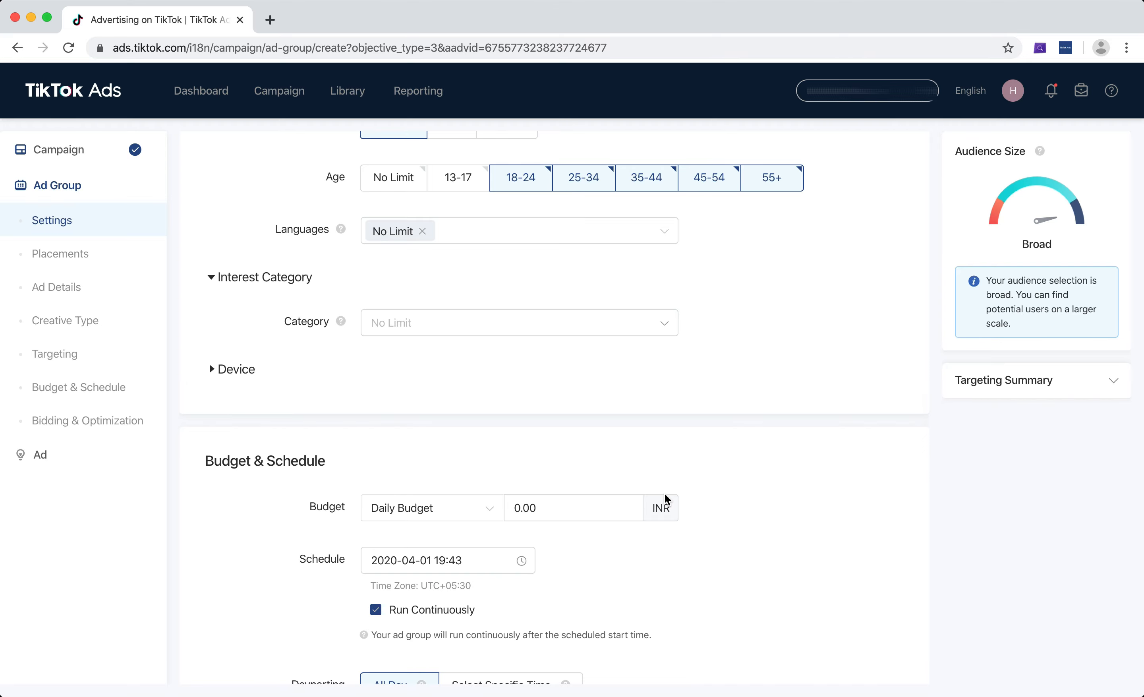
pyautogui.click(671, 324)
pyautogui.click(671, 325)
pyautogui.scroll(-2, 710, 324)
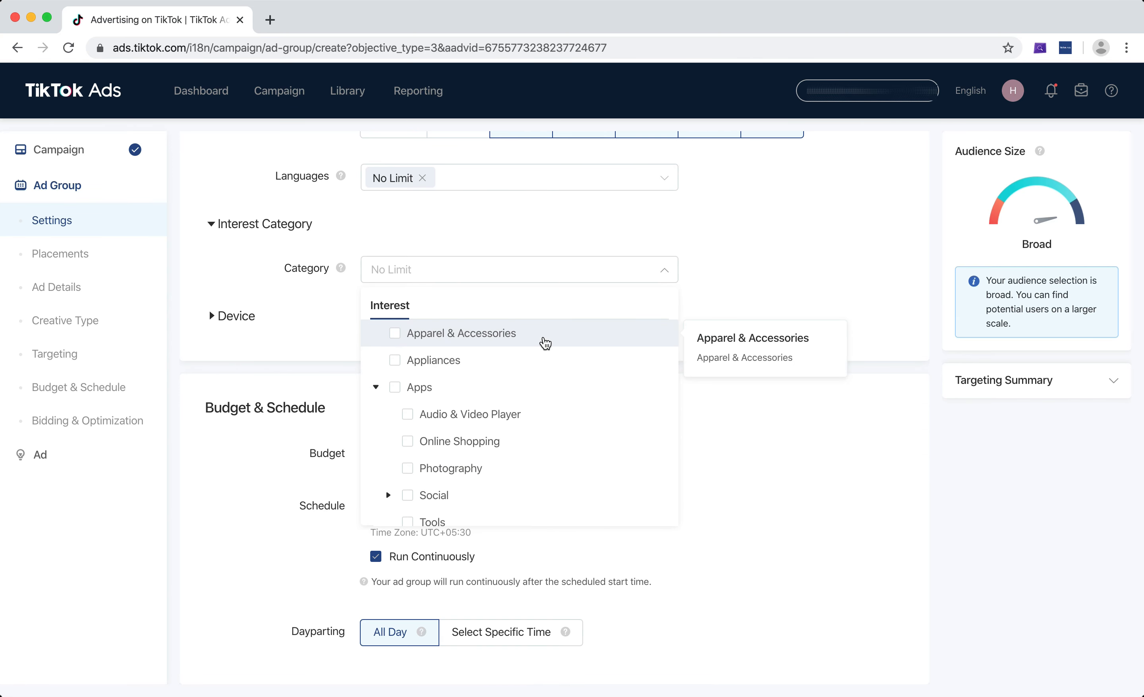
pyautogui.click(394, 333)
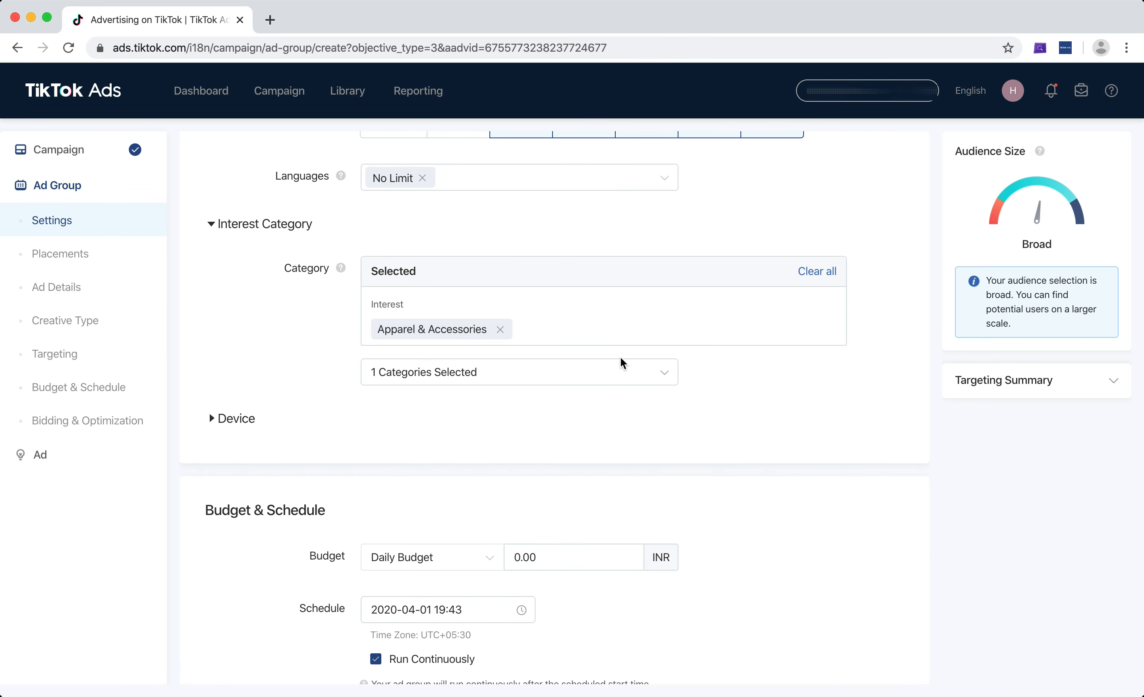
# Browse the full list of interest categories.
pyautogui.click(631, 368)
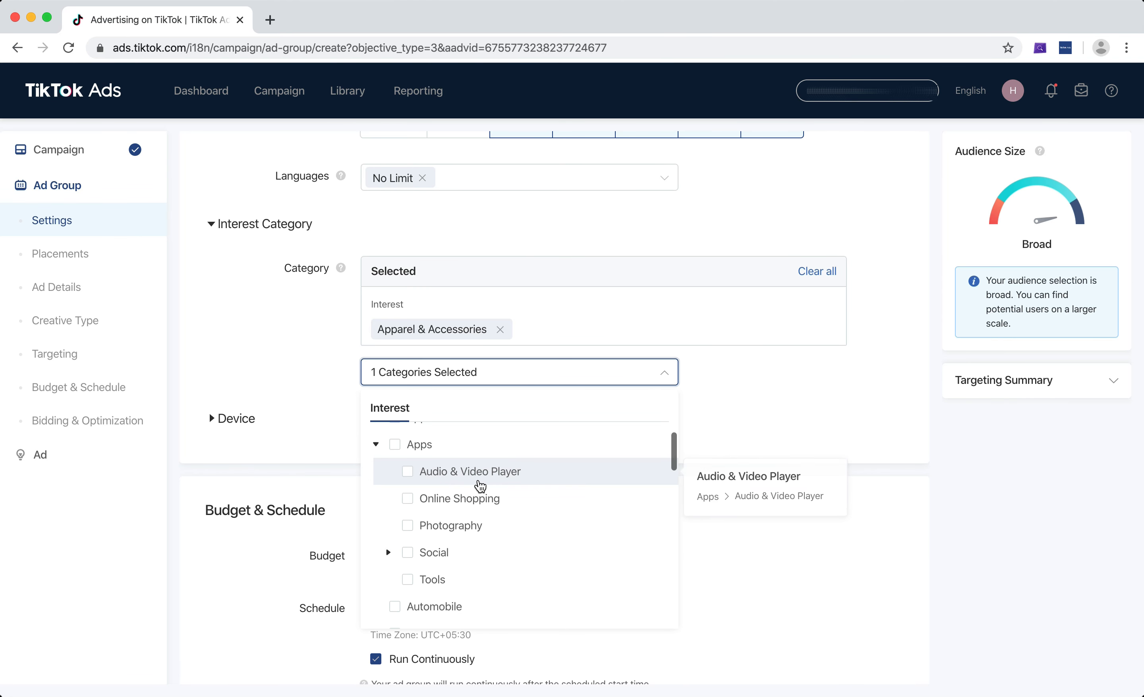
pyautogui.scroll(-3, 480, 484)
pyautogui.scroll(-5, 480, 485)
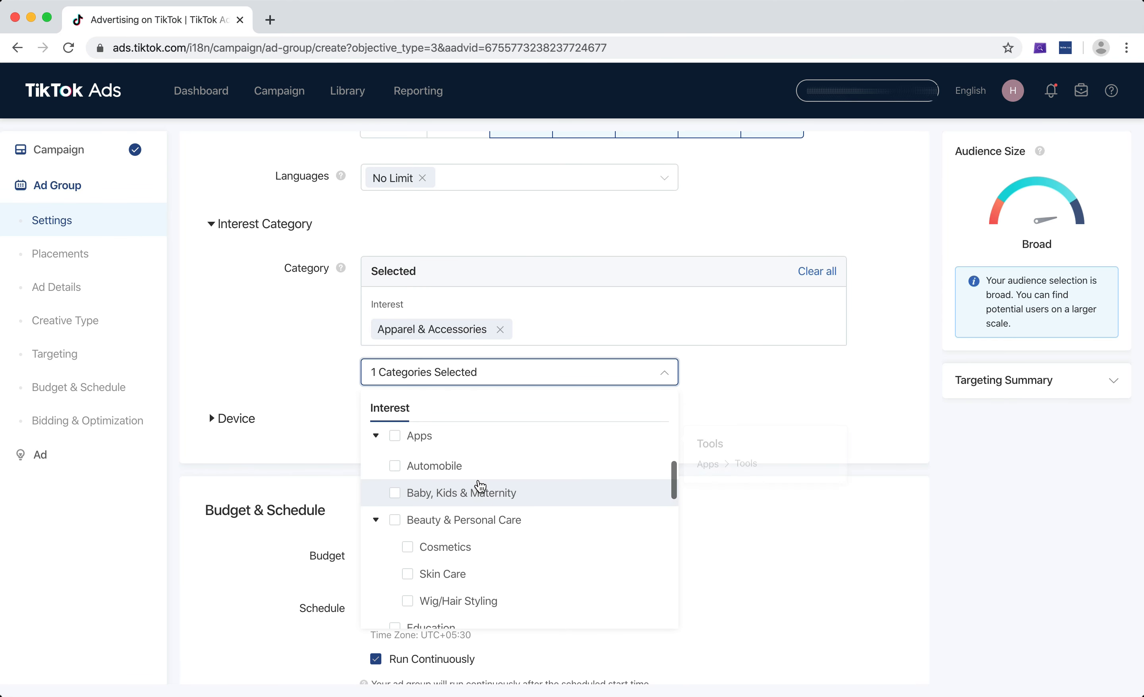
pyautogui.scroll(-6, 479, 484)
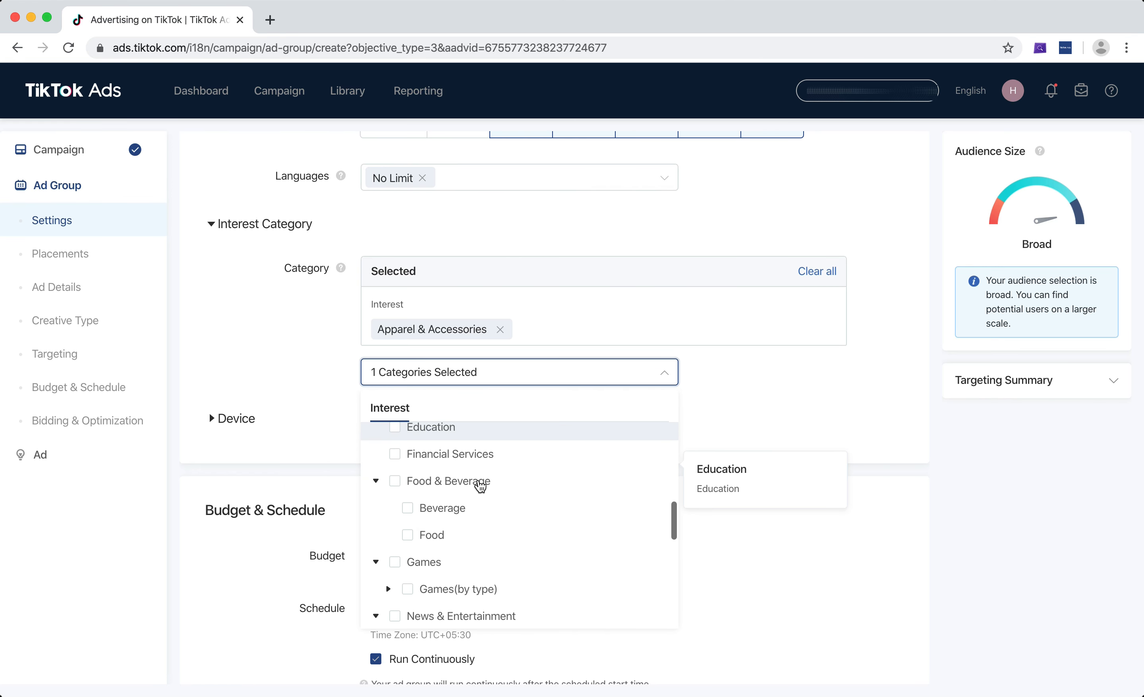
pyautogui.scroll(-4, 479, 485)
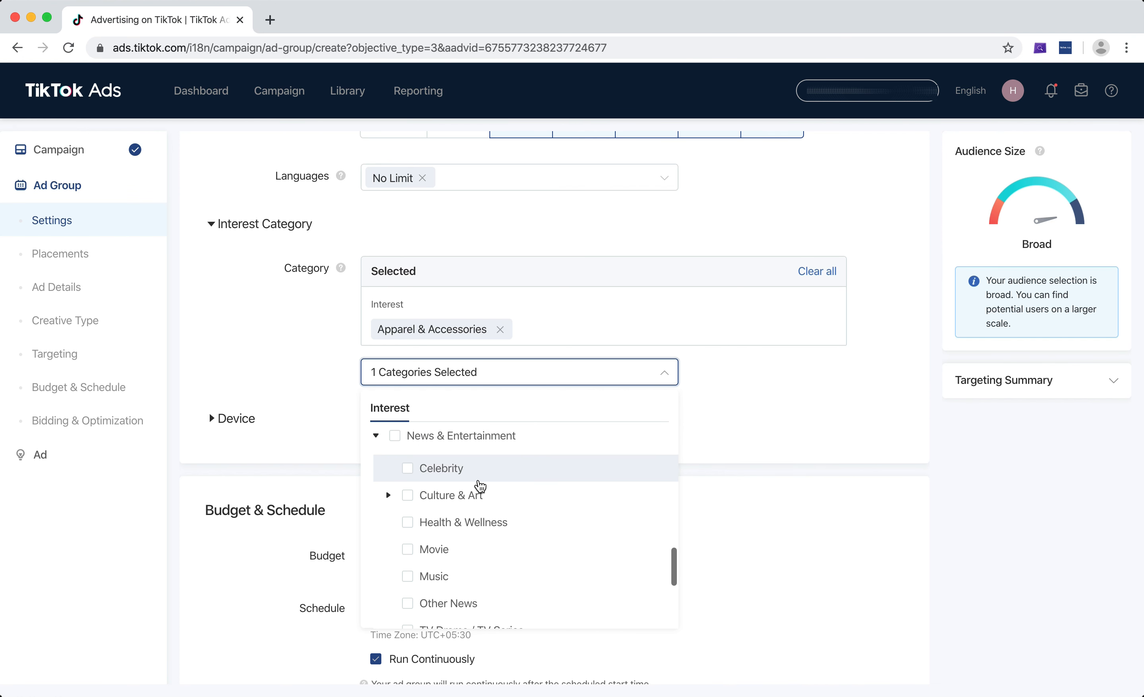
pyautogui.scroll(-3, 480, 486)
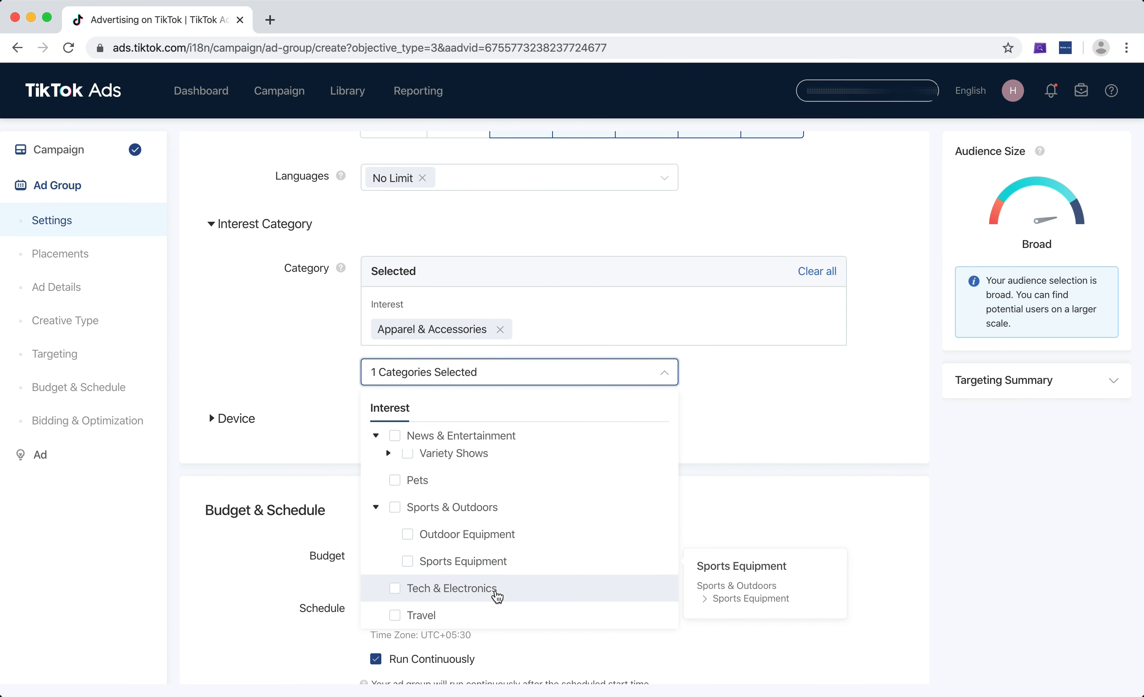
pyautogui.scroll(5, 515, 578)
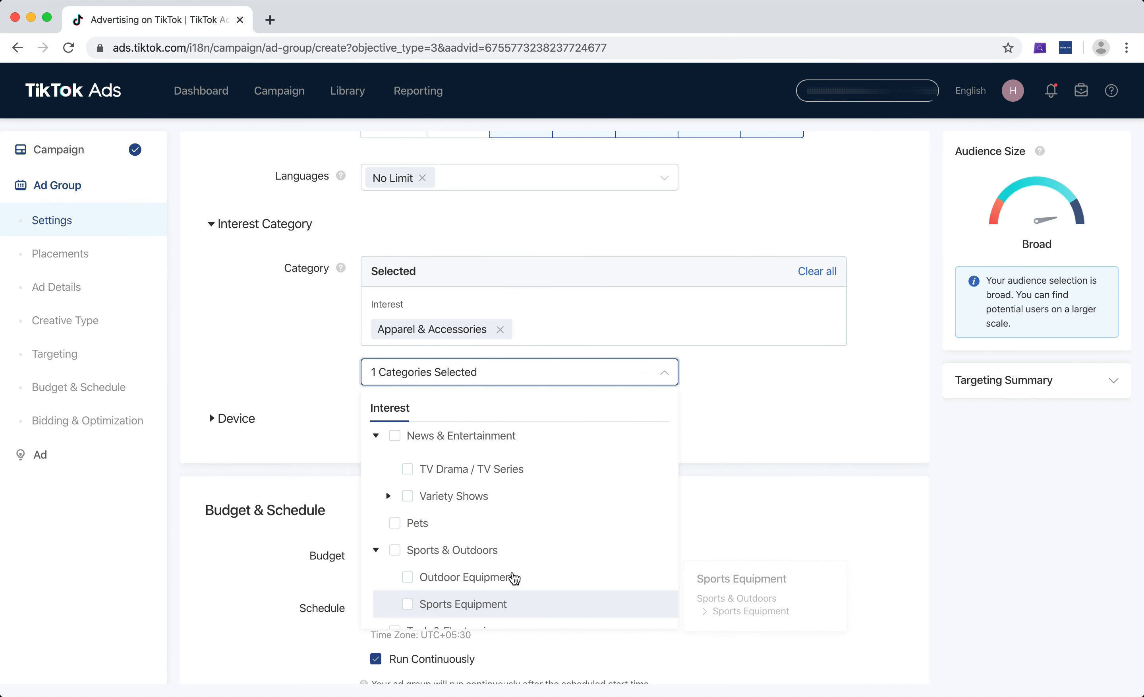
pyautogui.scroll(8, 514, 579)
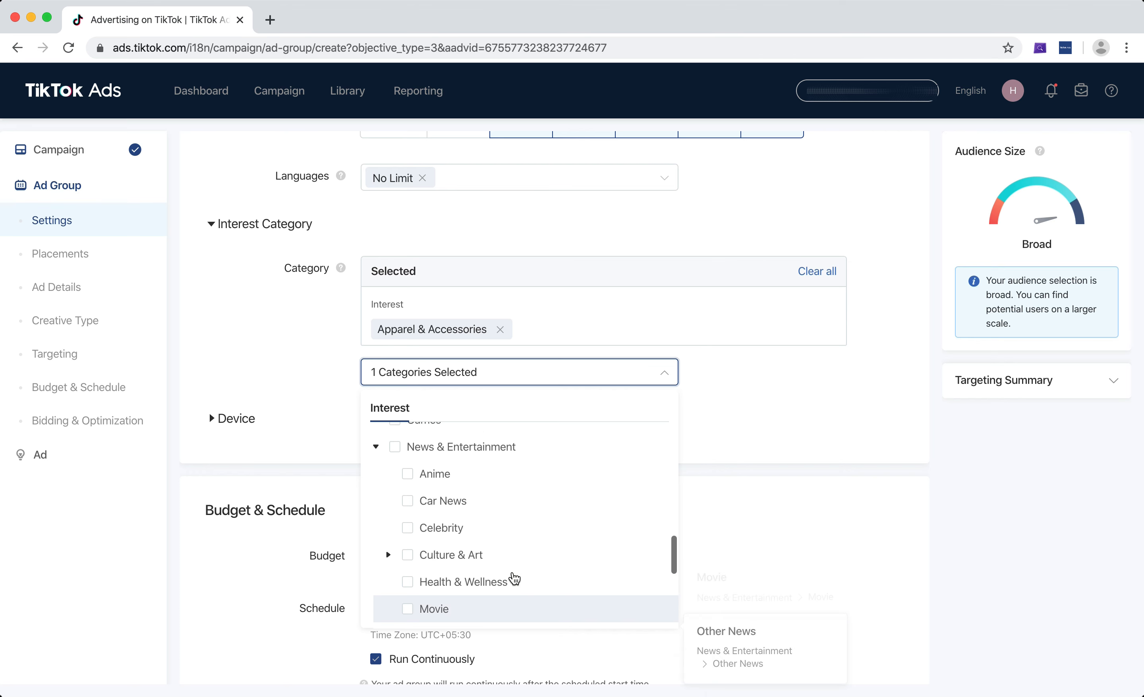
pyautogui.scroll(4, 515, 579)
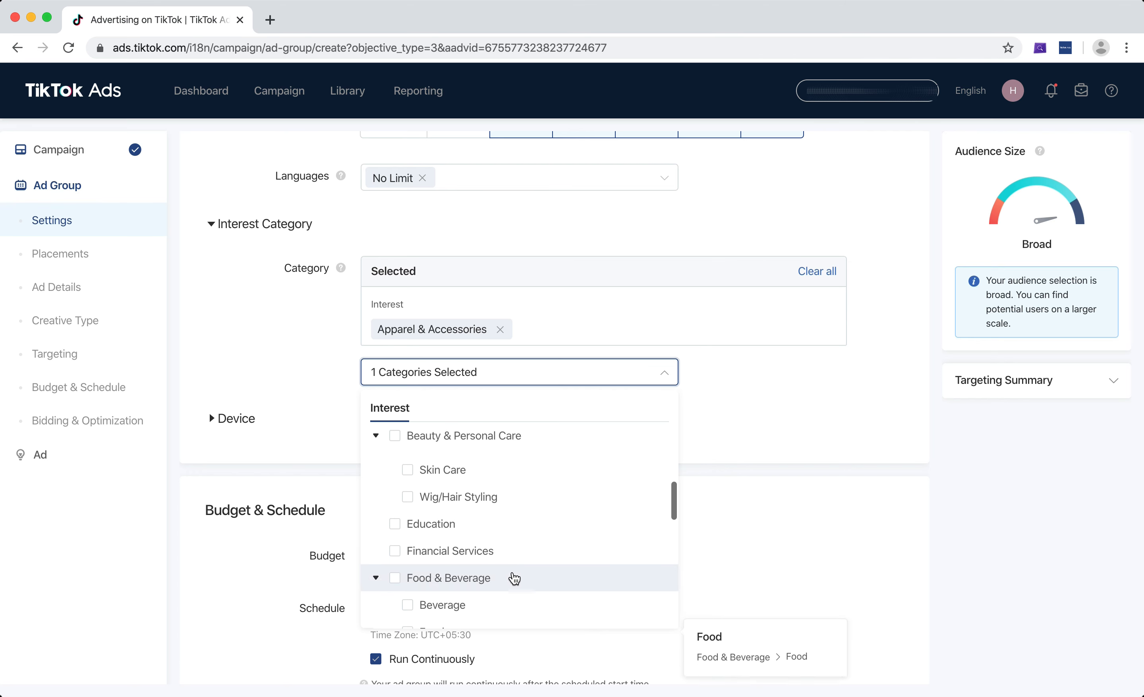
pyautogui.scroll(3, 514, 578)
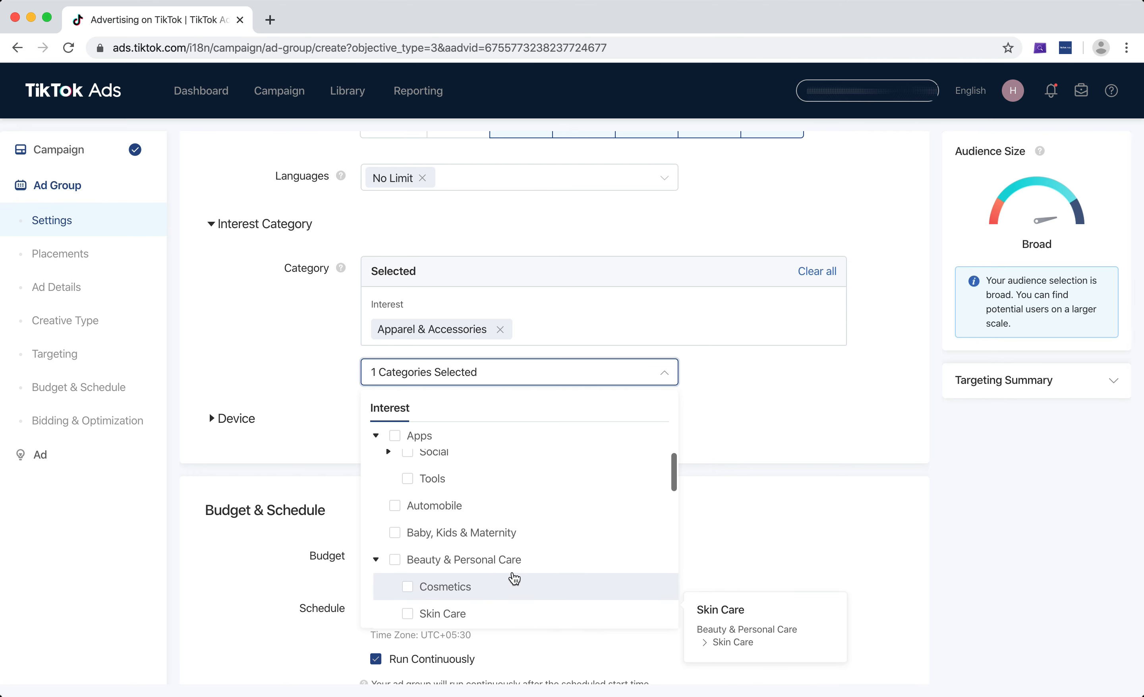
pyautogui.scroll(1, 515, 578)
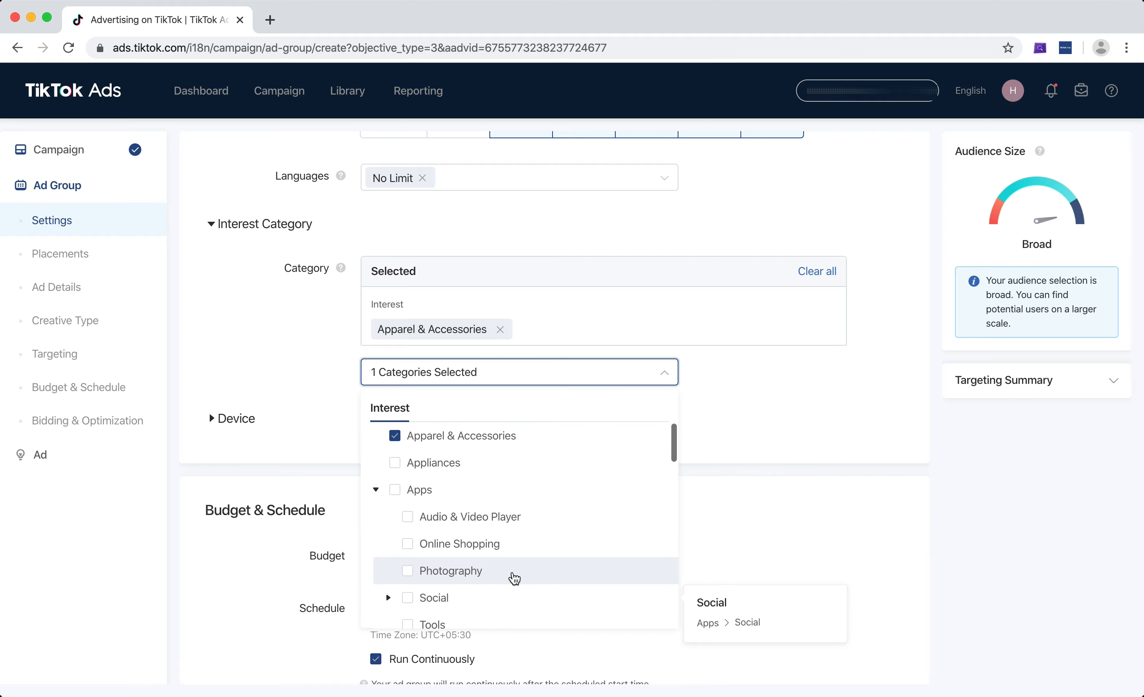
pyautogui.click(796, 353)
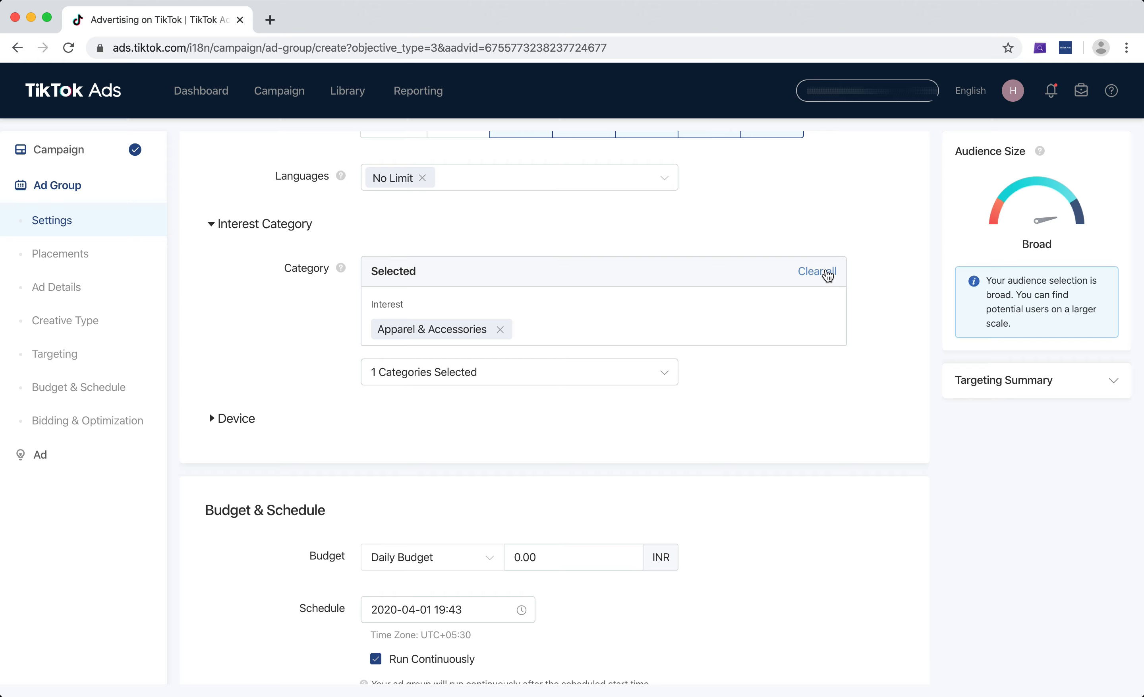
# Clear all interest categories and expand and collapse the Device section.
pyautogui.click(828, 272)
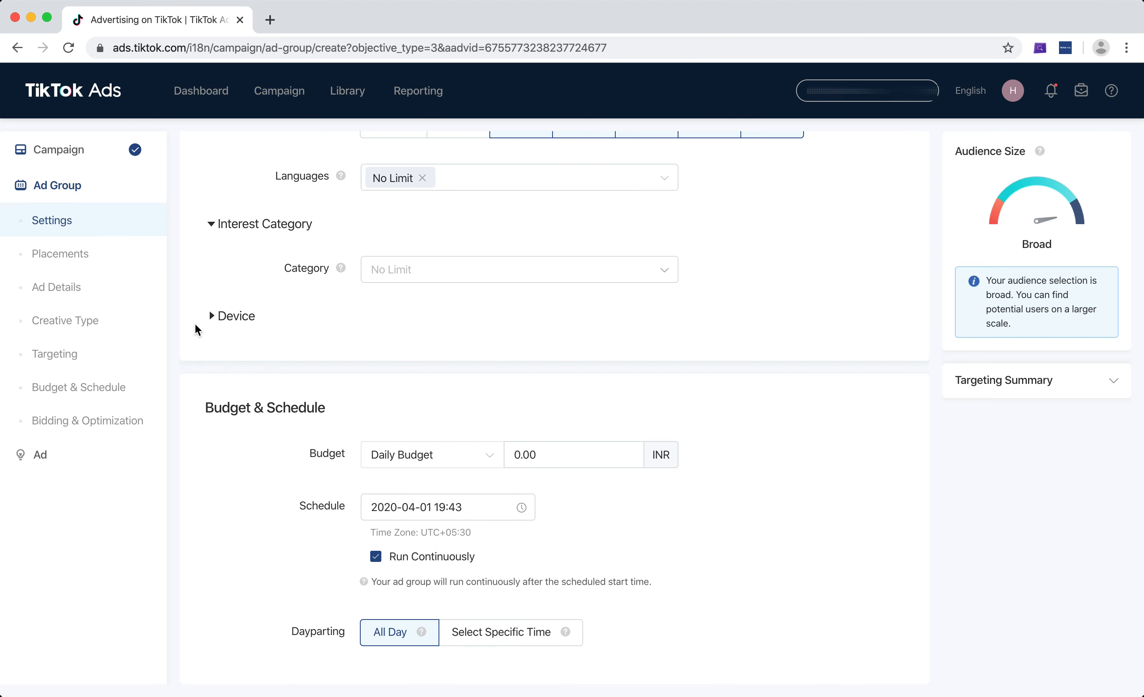
pyautogui.click(212, 324)
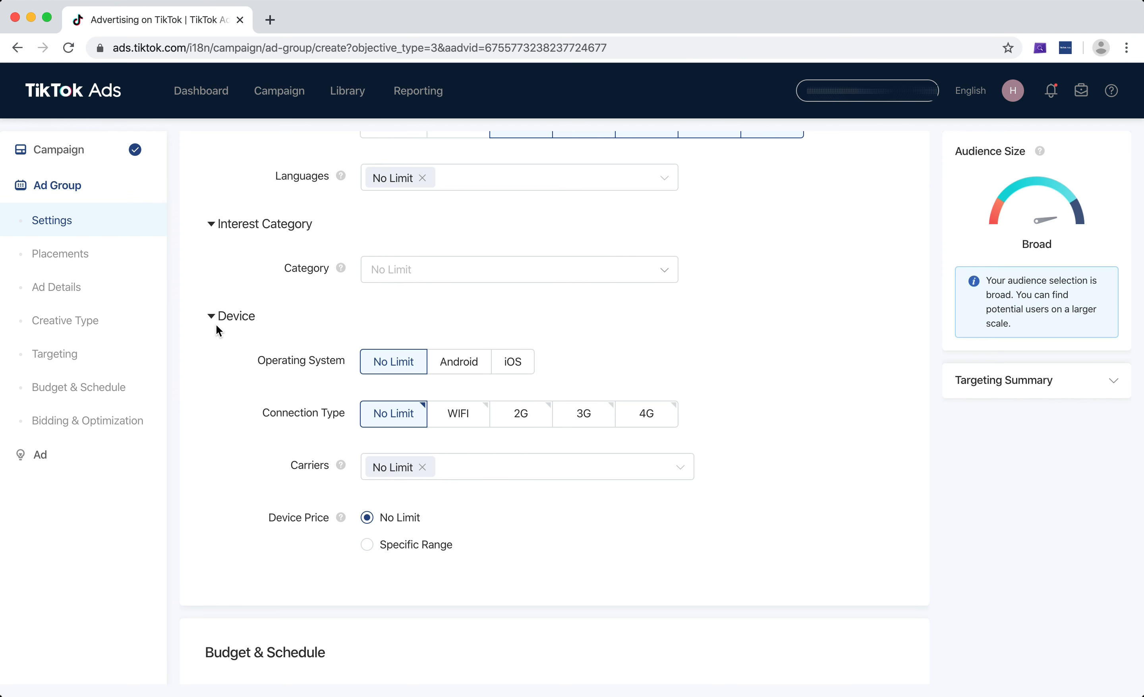
pyautogui.click(213, 320)
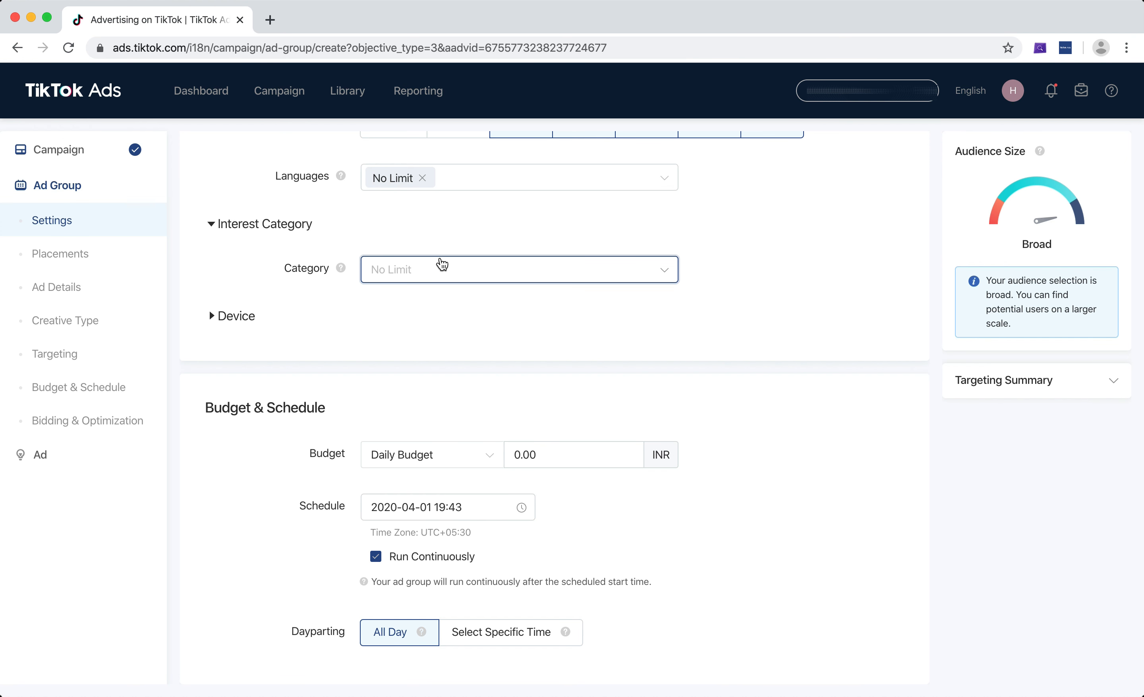
# Add Online Shopping under Apps as a second interest category.
pyautogui.click(442, 263)
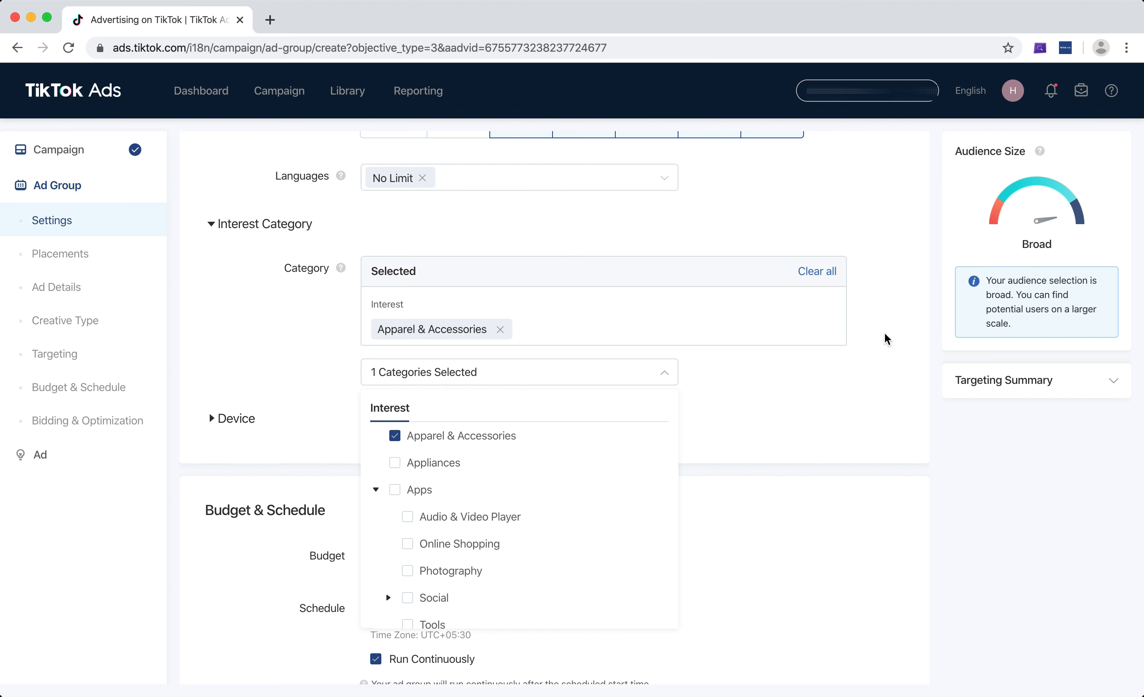
pyautogui.click(886, 339)
pyautogui.scroll(-3, 886, 335)
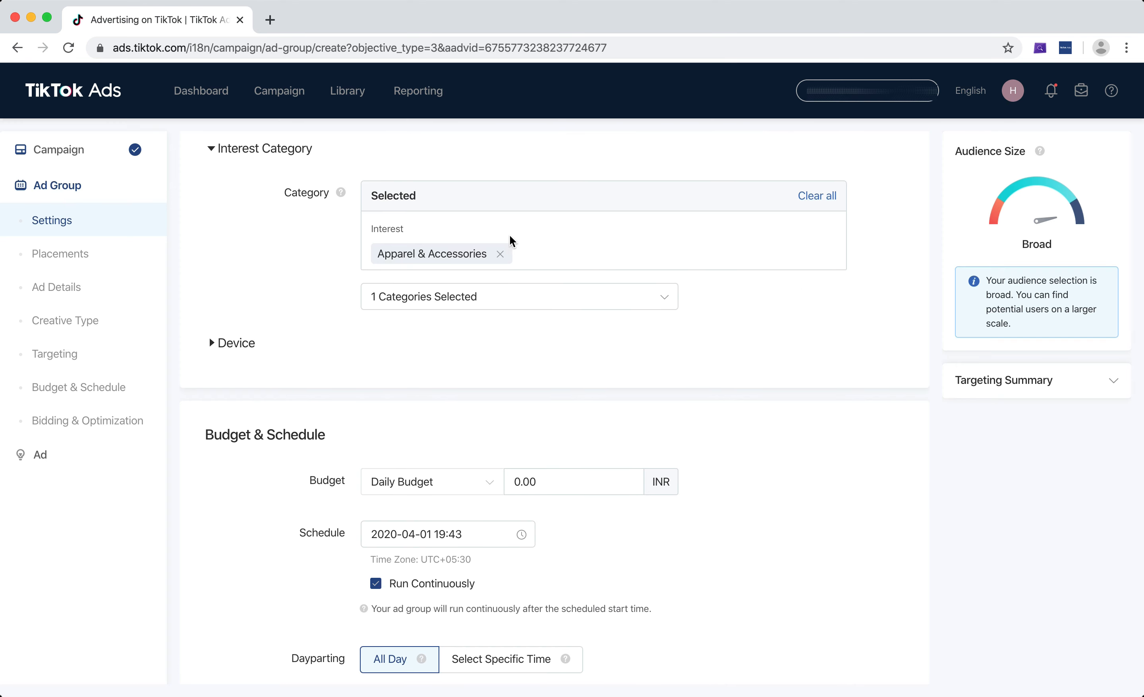
pyautogui.click(541, 304)
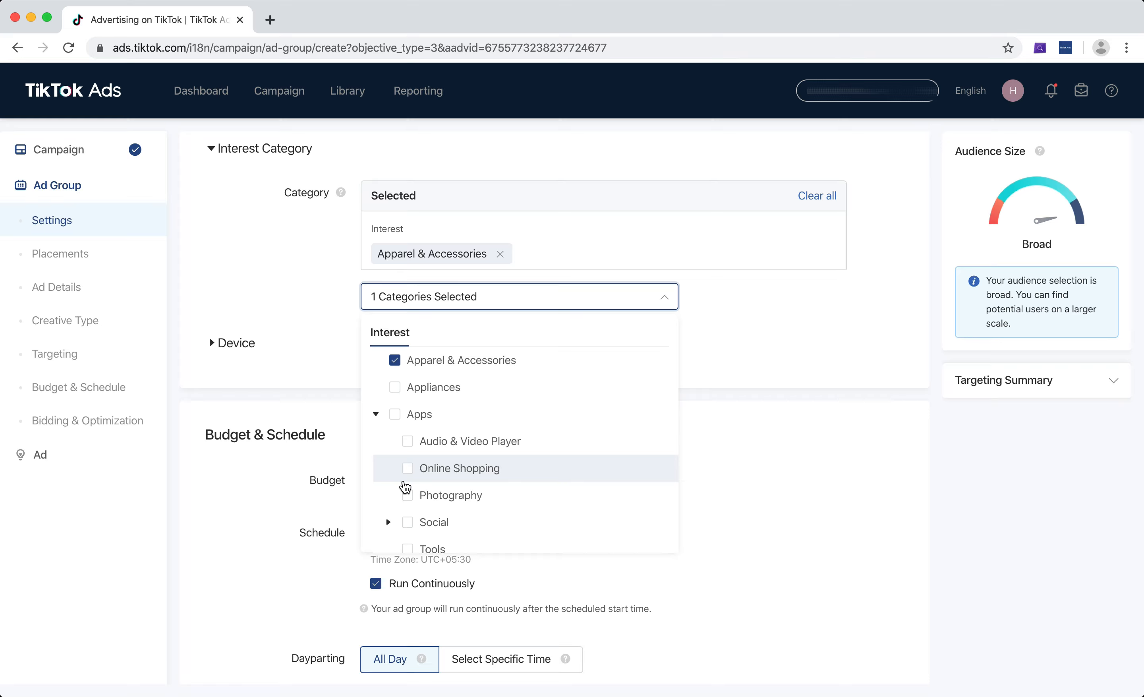
pyautogui.click(409, 475)
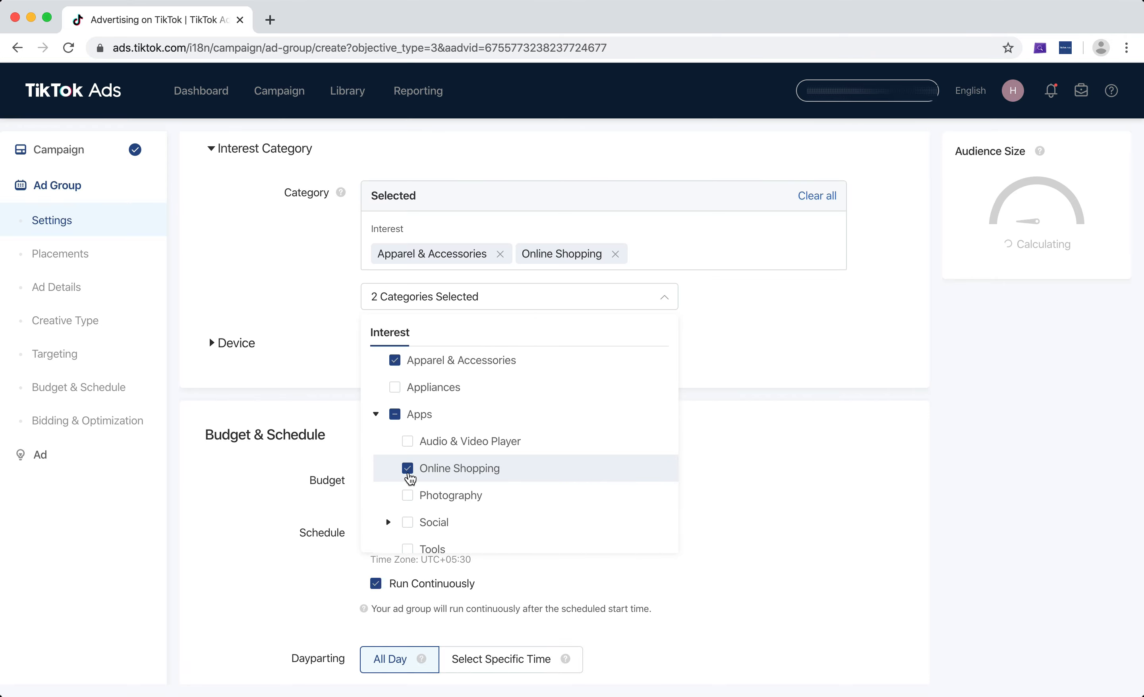
pyautogui.click(751, 341)
# Expand the Device targeting section.
pyautogui.scroll(-1, 795, 324)
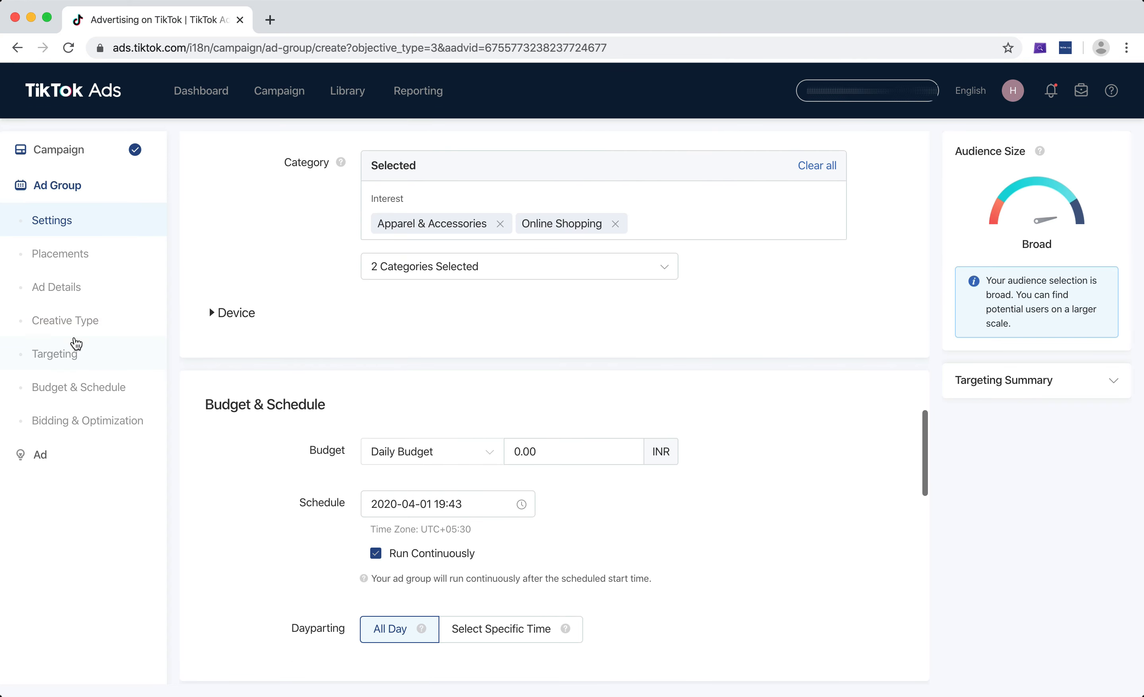
pyautogui.click(230, 313)
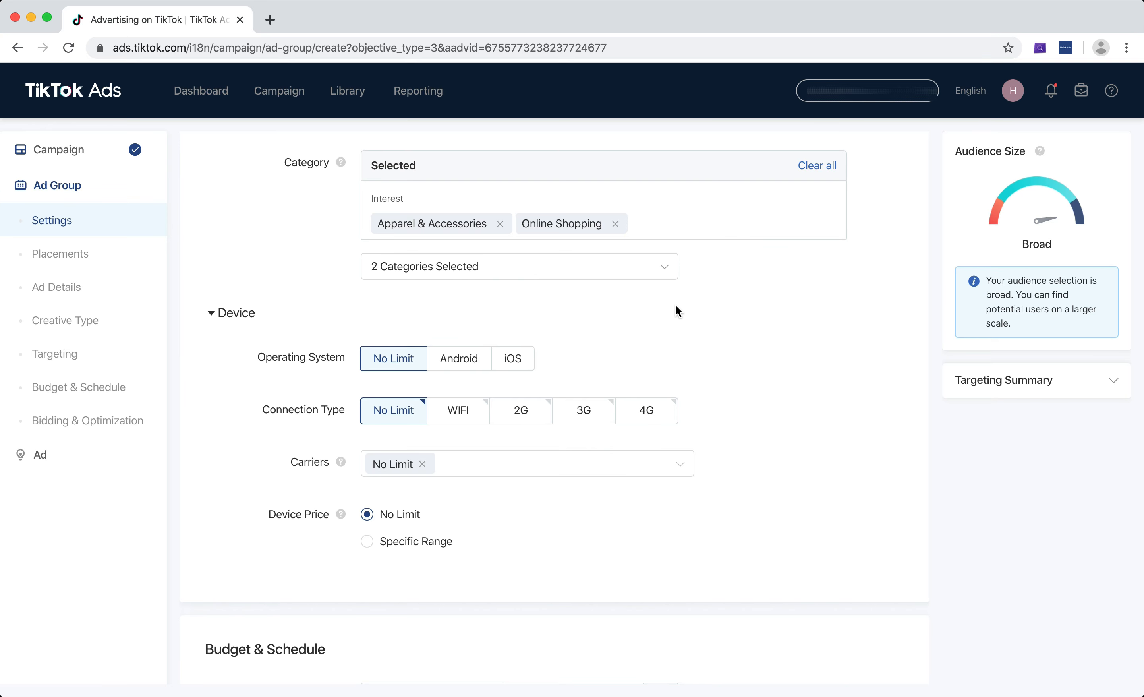
pyautogui.scroll(-5, 676, 309)
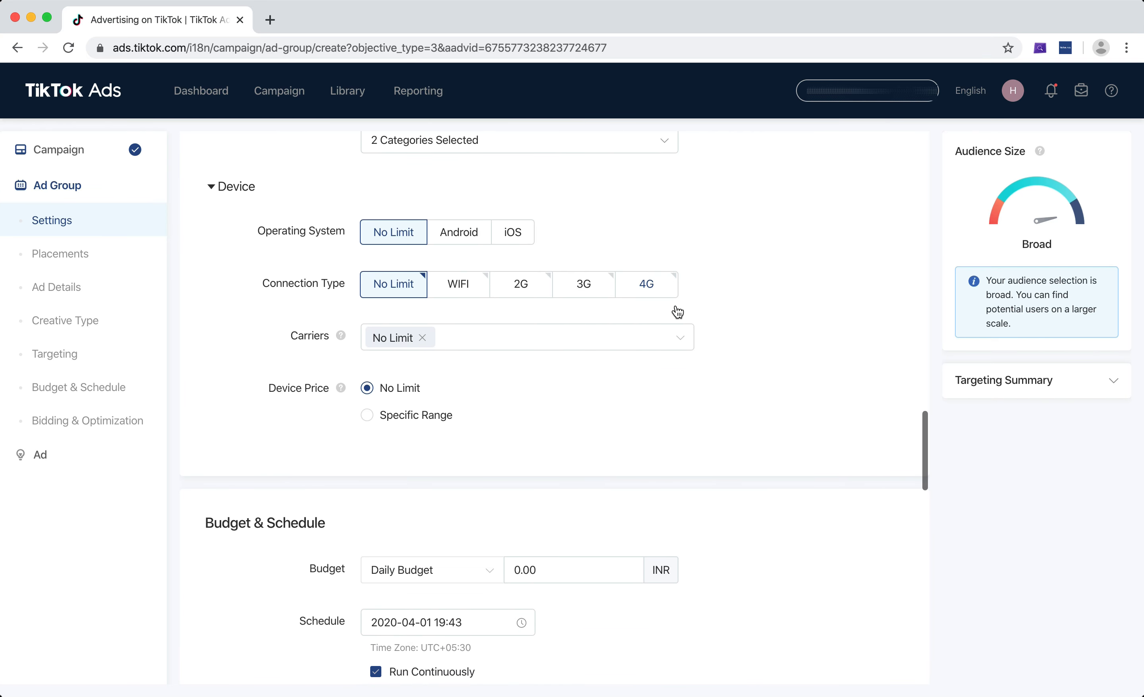
# Switch the operating system to Android, then back to No Limit.
pyautogui.click(461, 239)
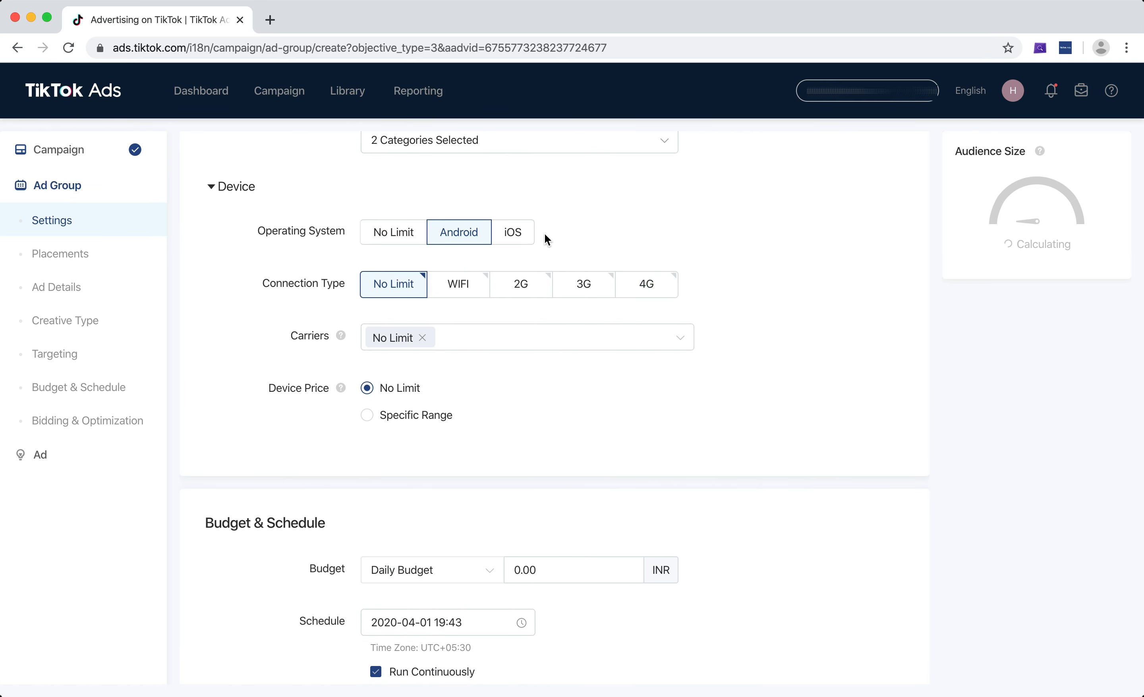
pyautogui.click(524, 237)
pyautogui.click(396, 232)
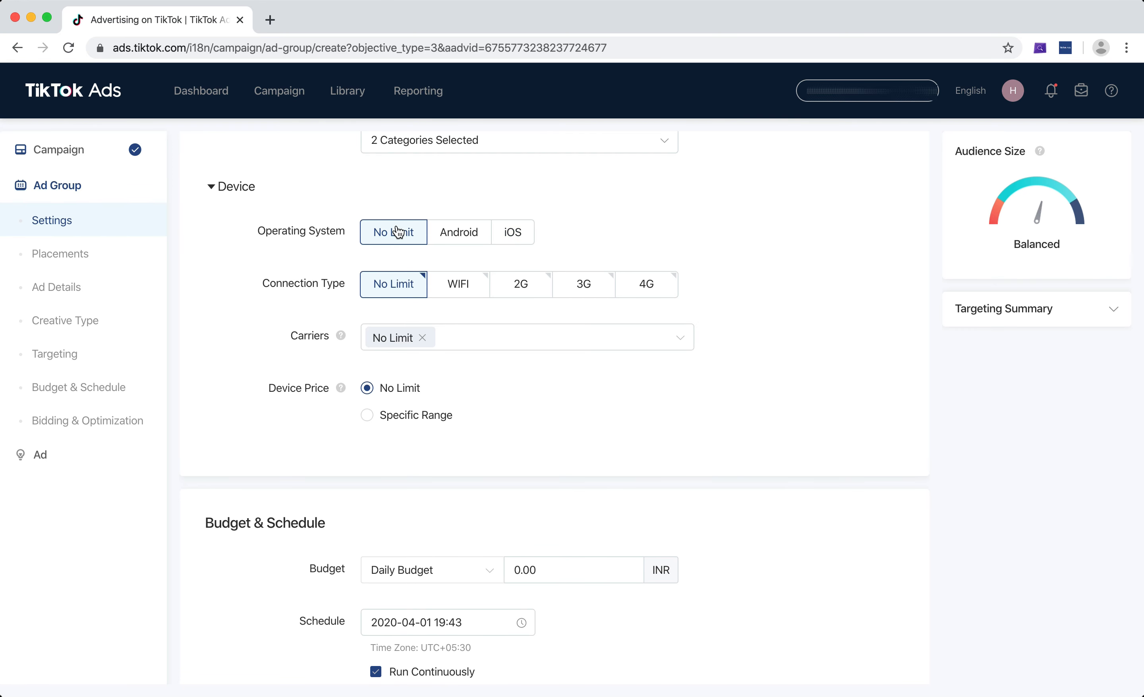
# Open the carriers list to review the available carriers.
pyautogui.click(646, 332)
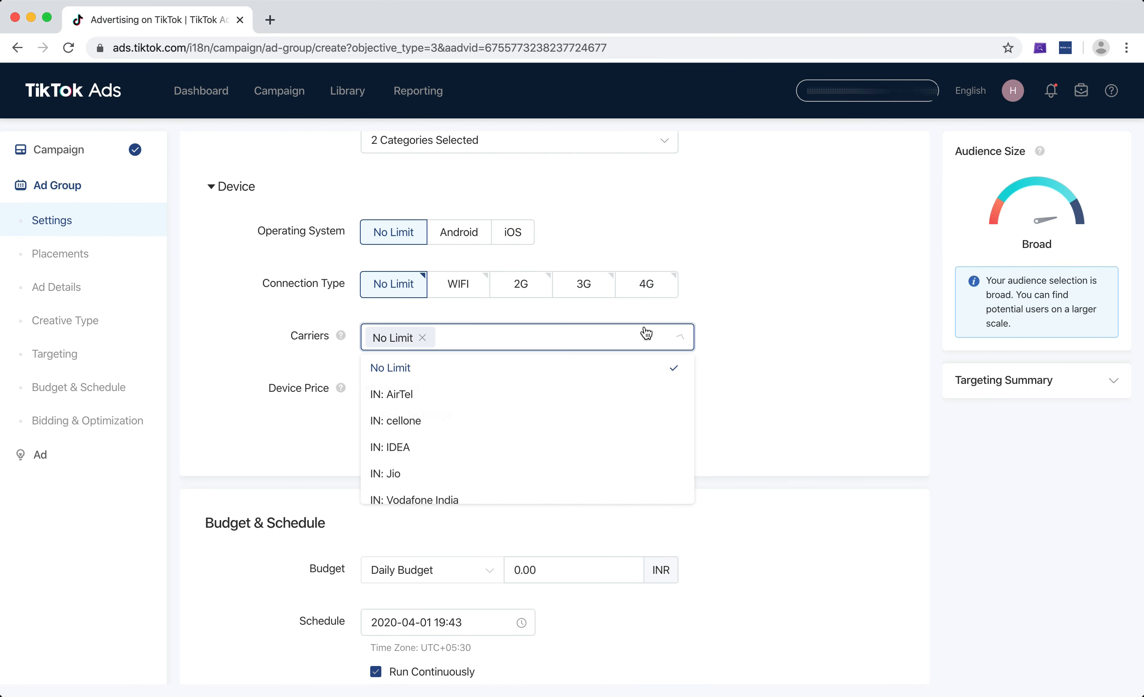
pyautogui.click(819, 261)
pyautogui.scroll(-2, 760, 303)
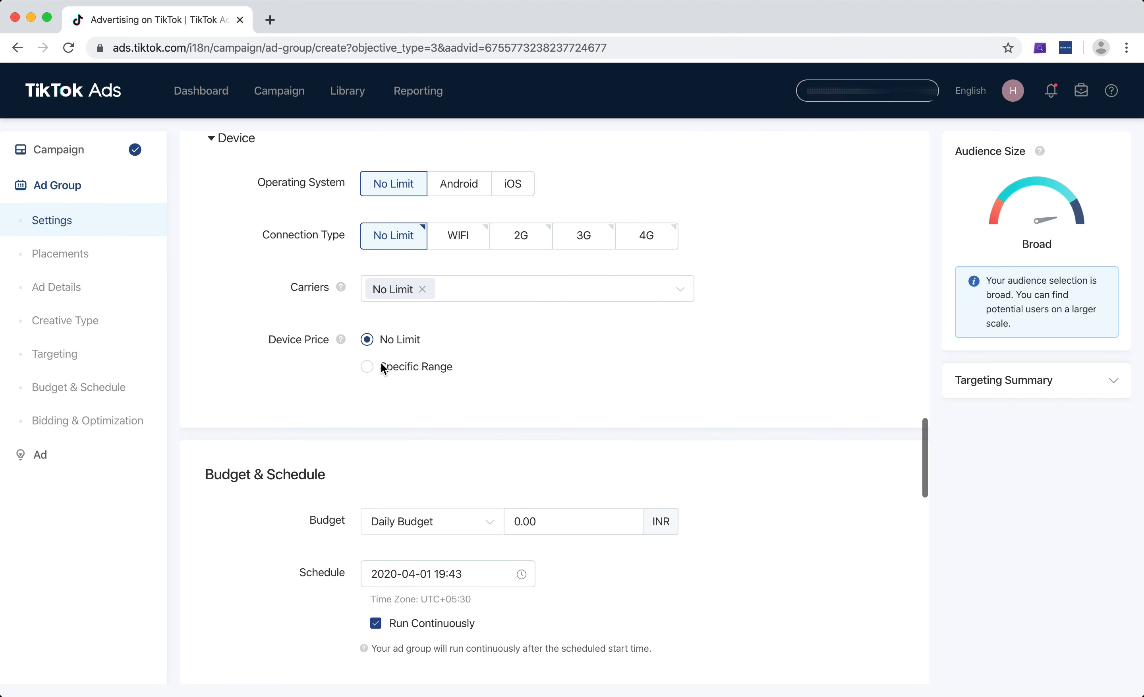
# Set the device price to a specific range of 300 to 1000+ USD, then switch it back to No Limit.
pyautogui.click(403, 372)
pyautogui.click(406, 403)
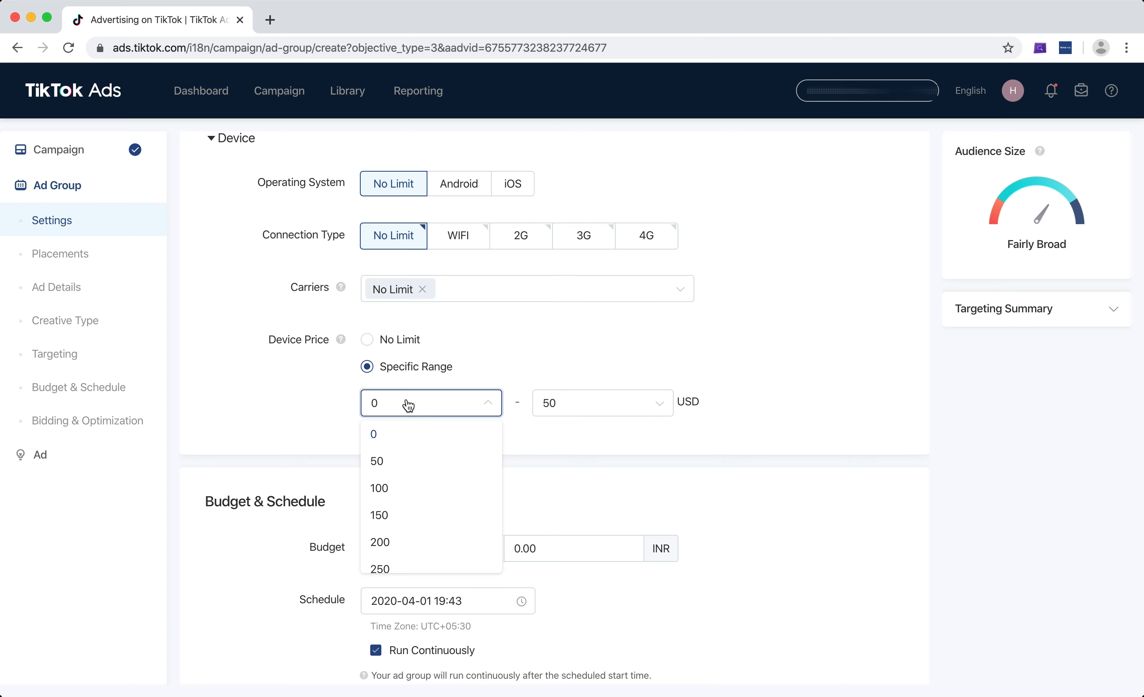
pyautogui.scroll(-5, 447, 446)
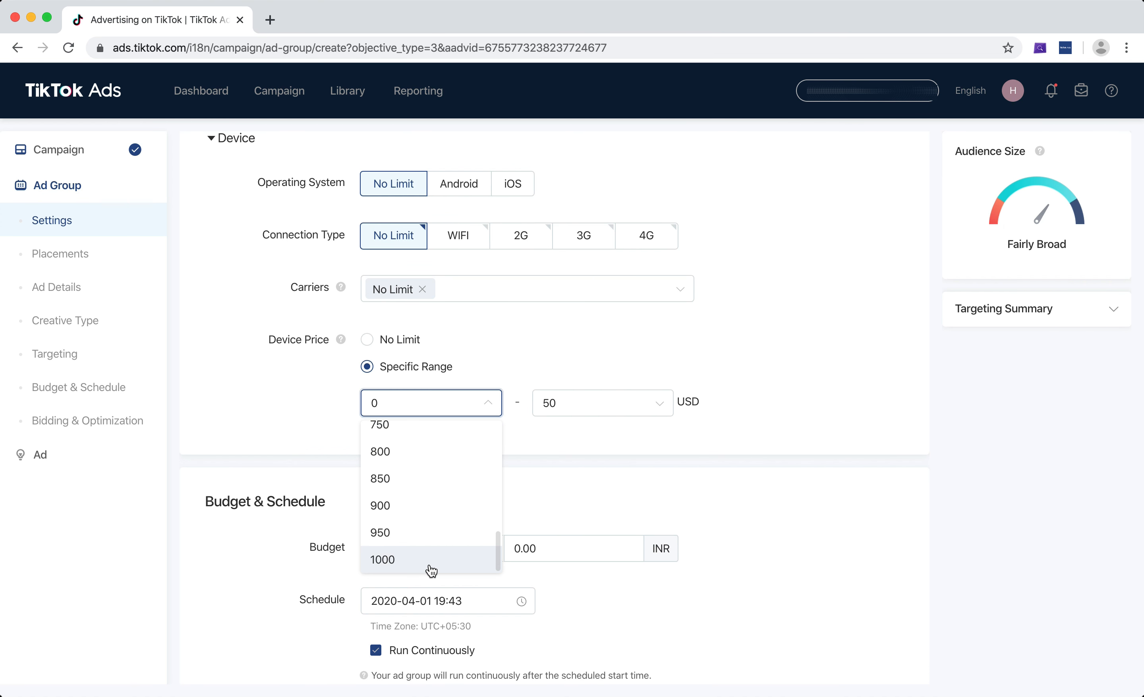
pyautogui.scroll(-5, 436, 563)
pyautogui.scroll(5, 440, 554)
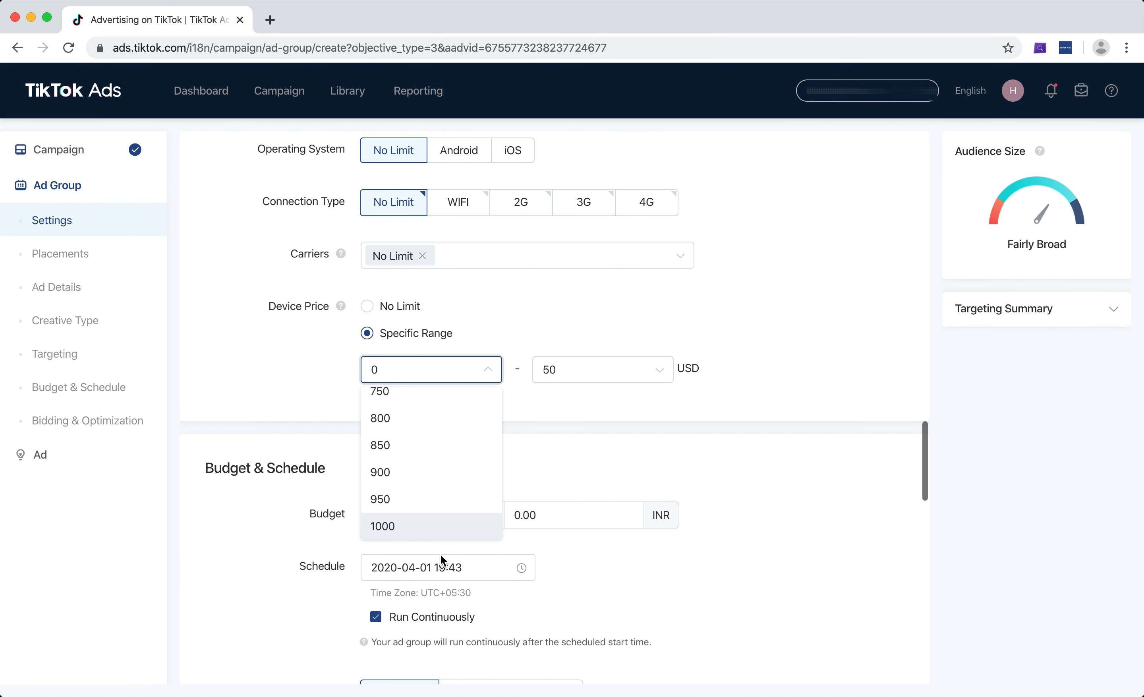
pyautogui.scroll(3, 429, 462)
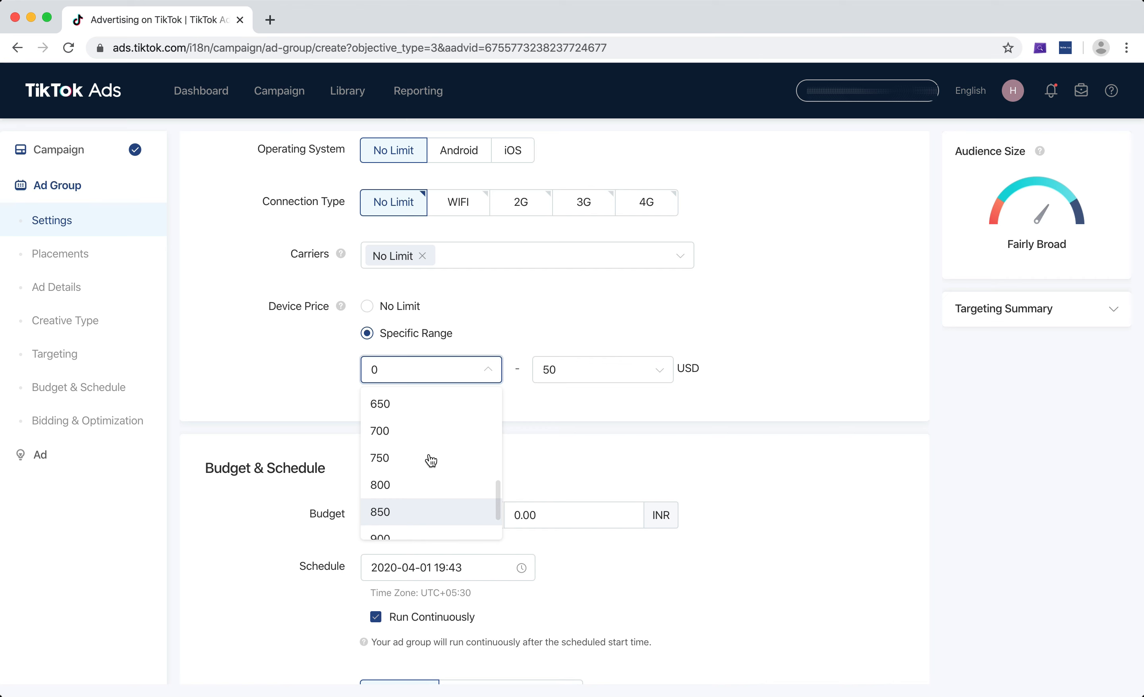
pyautogui.scroll(2, 431, 460)
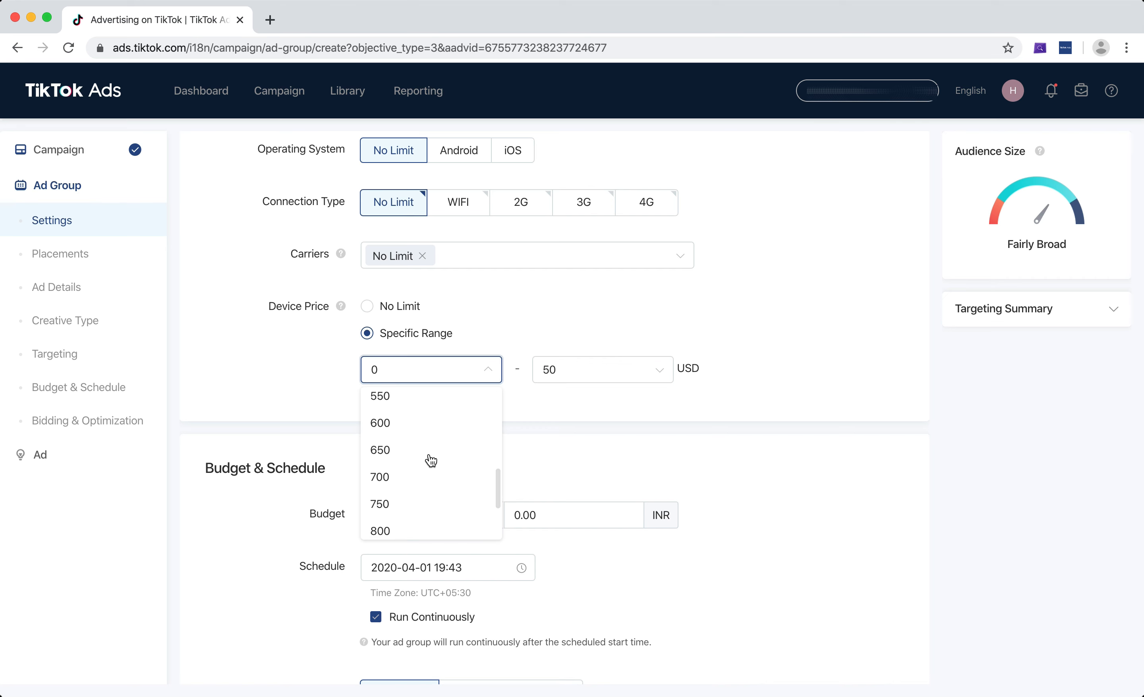
pyautogui.scroll(6, 431, 460)
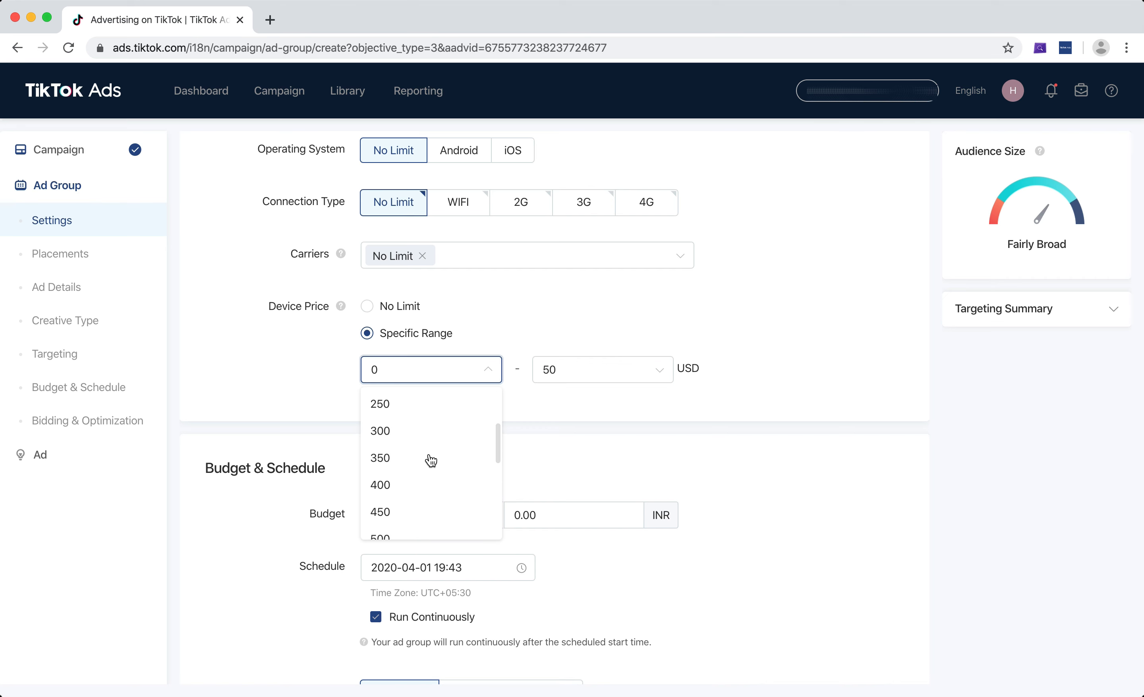
pyautogui.scroll(5, 430, 460)
pyautogui.scroll(-4, 426, 461)
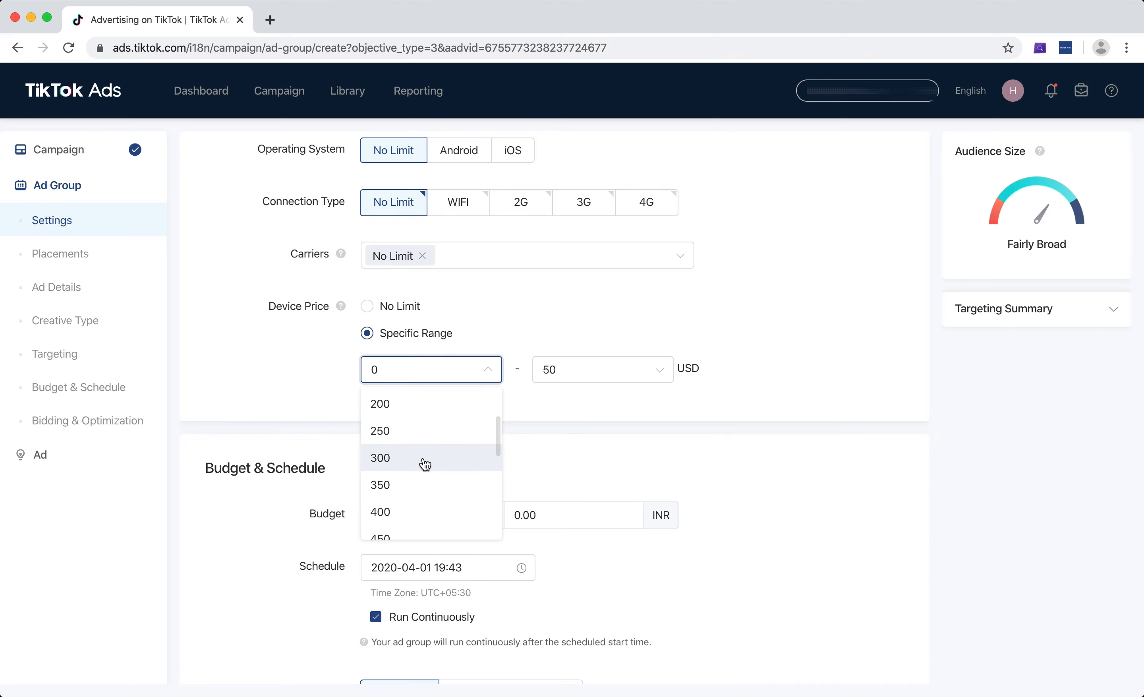
pyautogui.click(425, 463)
pyautogui.click(578, 376)
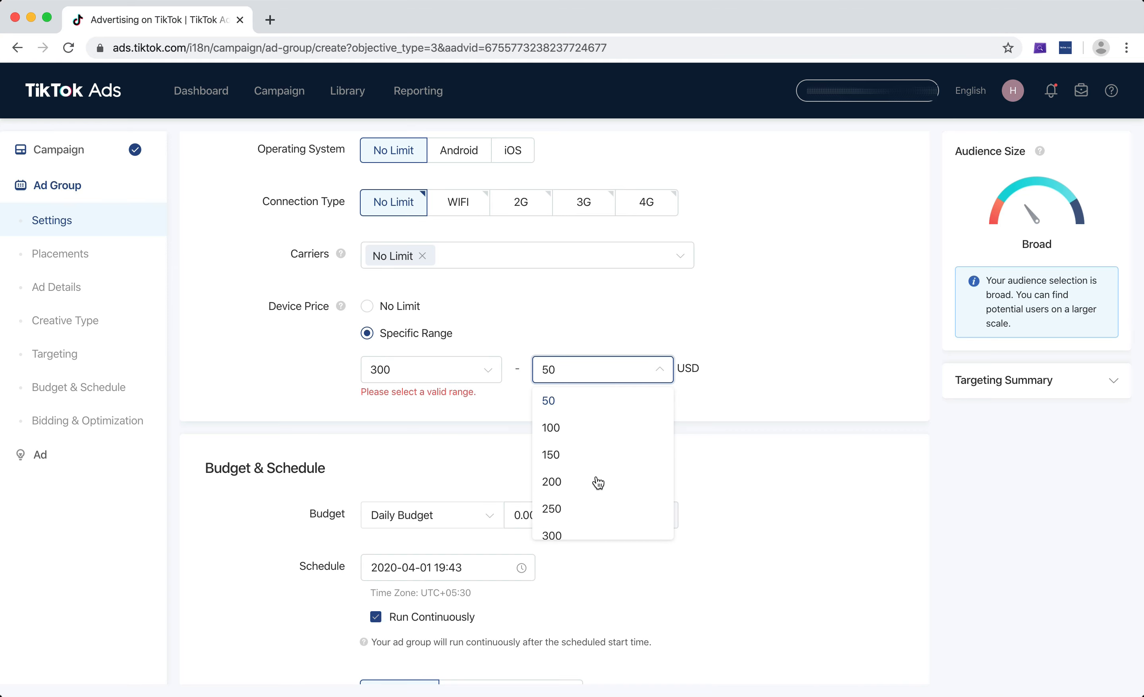
pyautogui.scroll(-3, 595, 492)
pyautogui.scroll(-2, 591, 539)
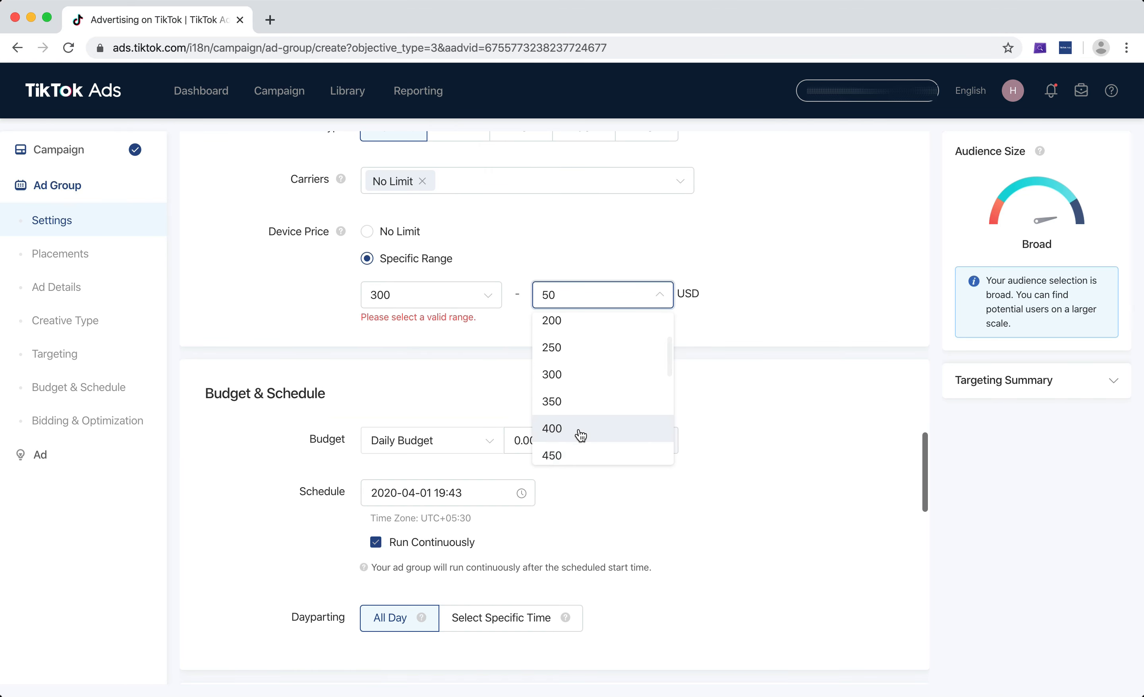
pyautogui.scroll(-1, 581, 435)
pyautogui.click(578, 455)
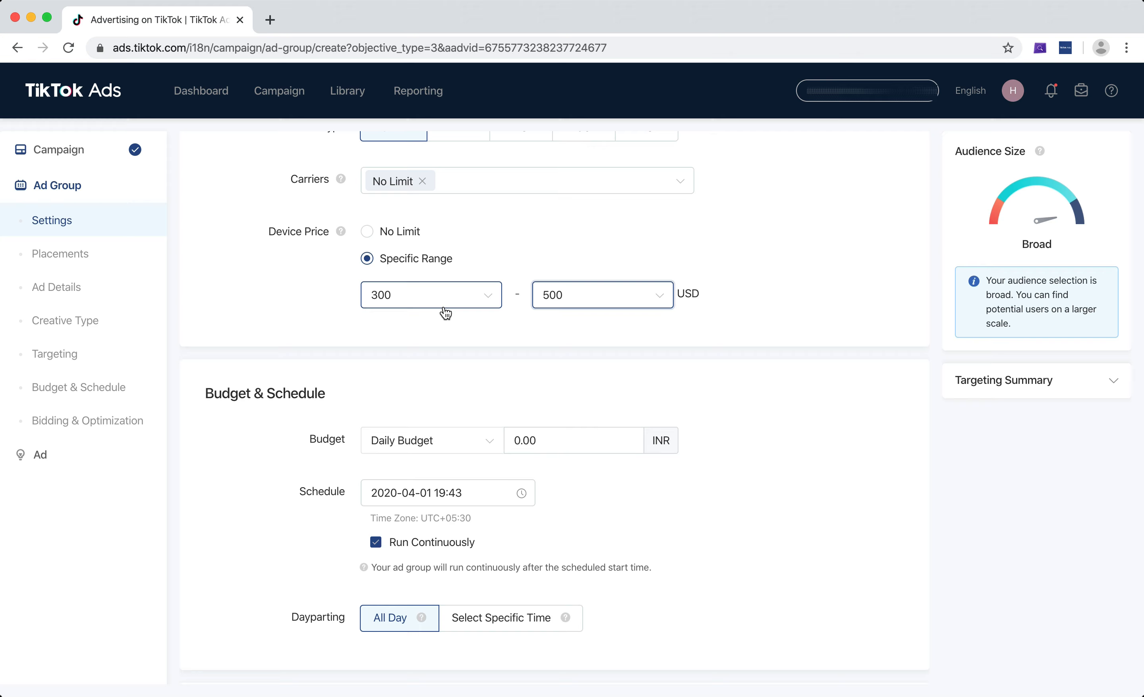
pyautogui.click(582, 298)
pyautogui.scroll(-5, 589, 413)
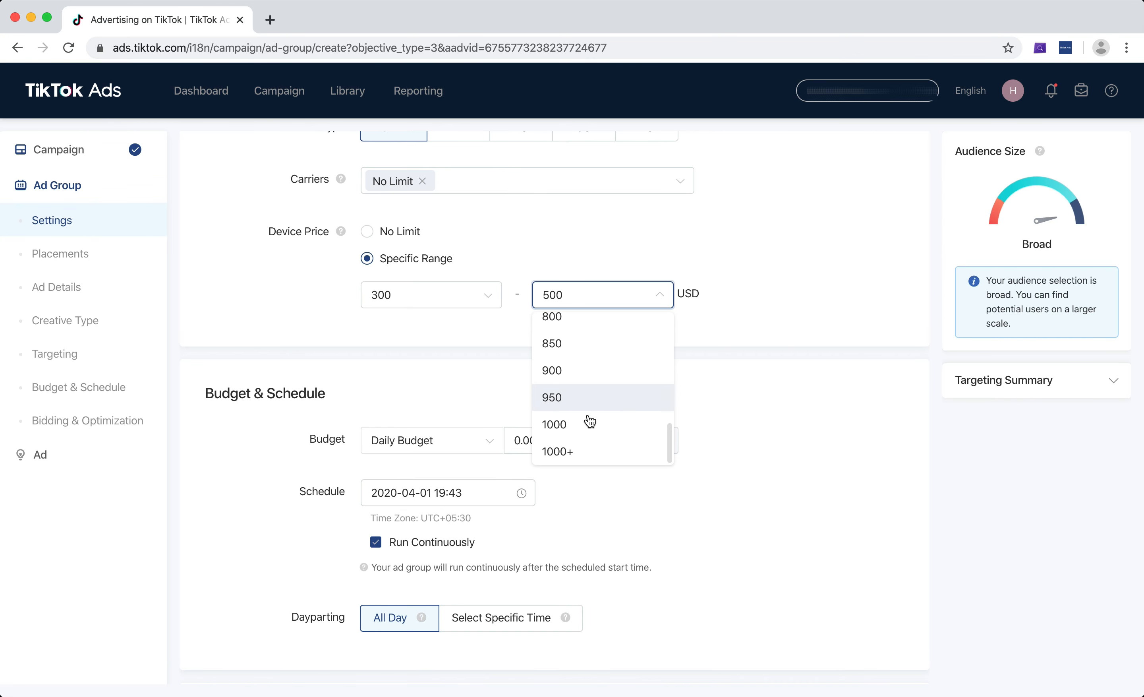
pyautogui.click(590, 423)
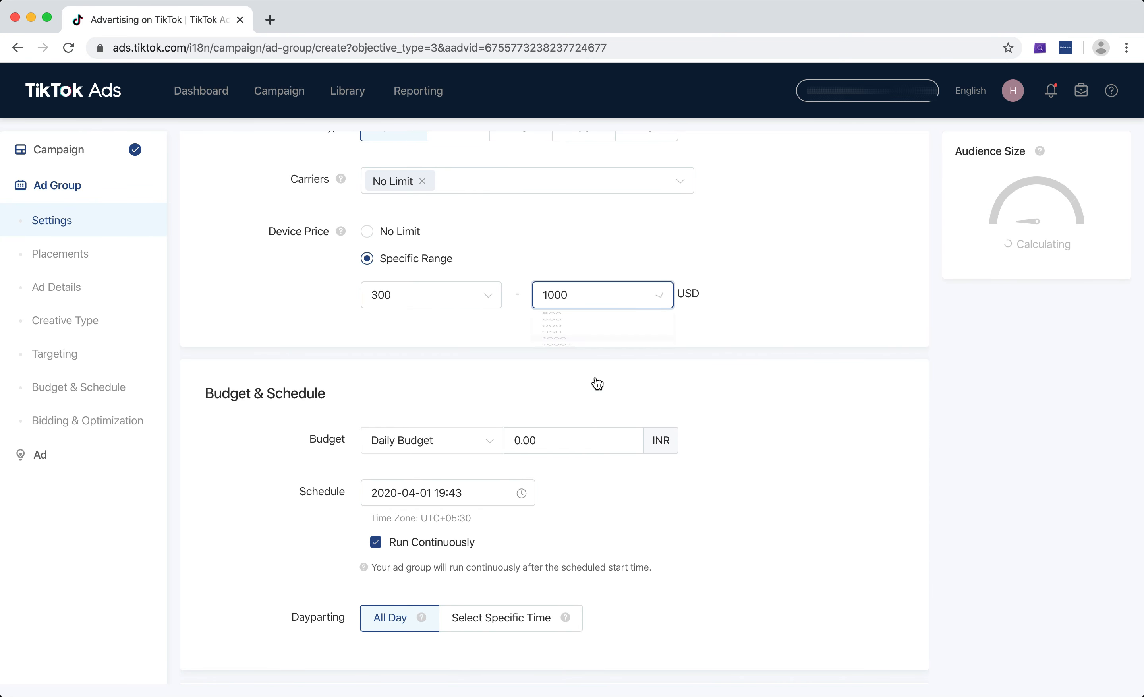
pyautogui.click(582, 453)
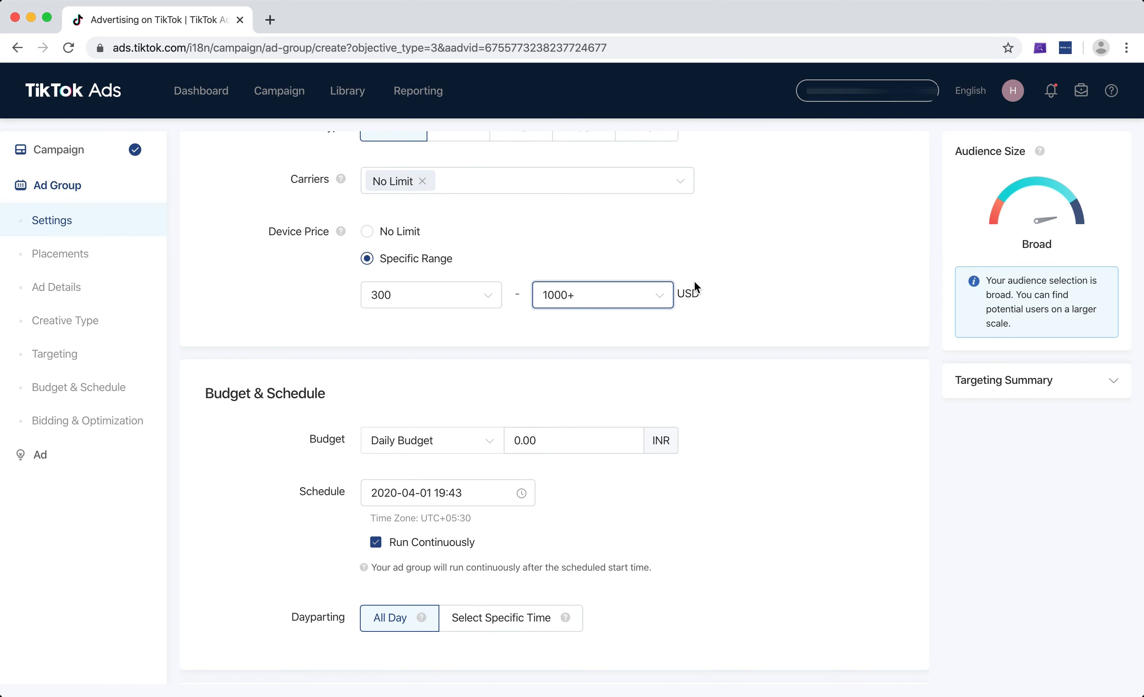
pyautogui.click(399, 232)
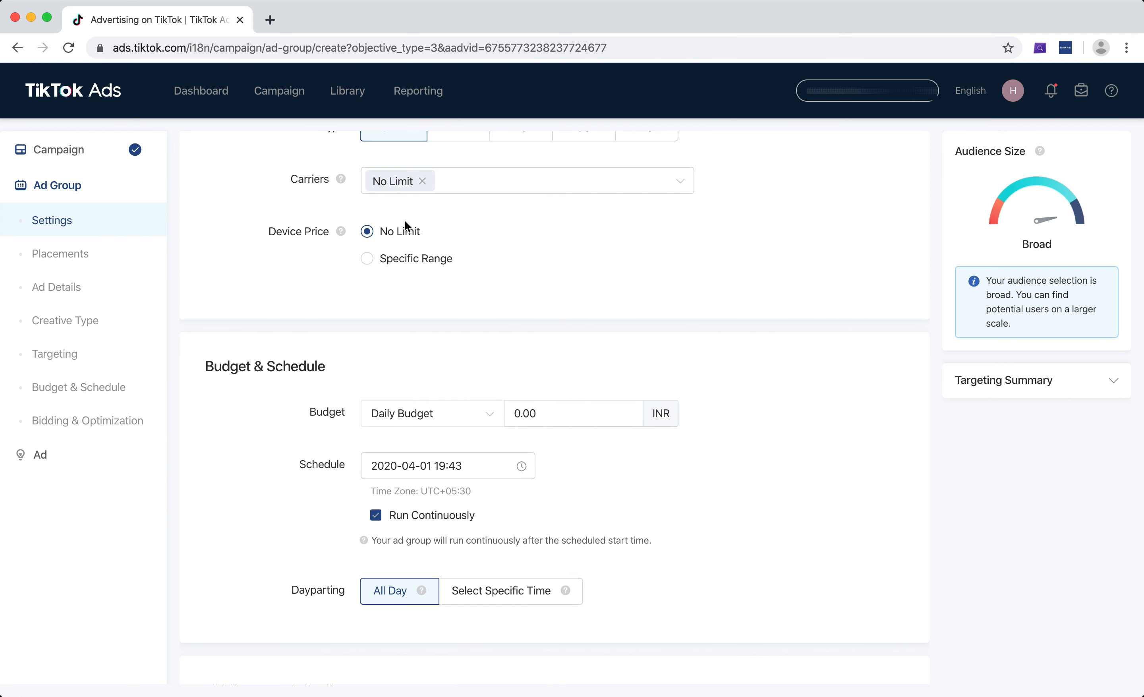
# Collapse and re-expand the Device targeting section several times.
pyautogui.scroll(4, 551, 348)
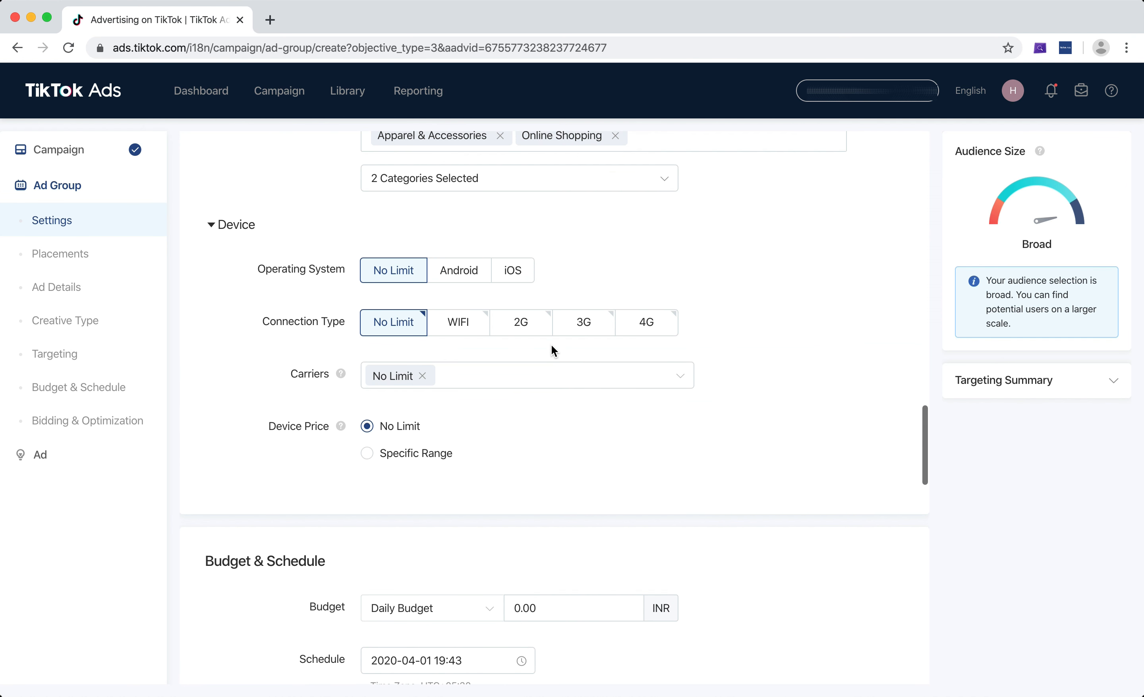
pyautogui.click(240, 229)
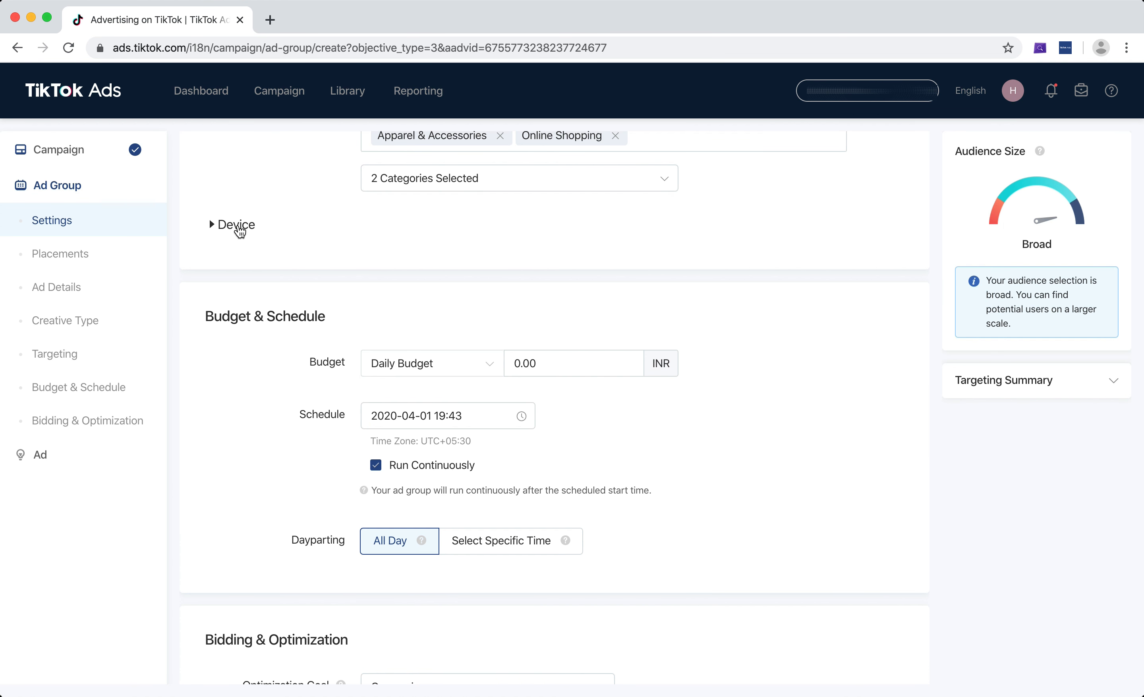
pyautogui.click(235, 230)
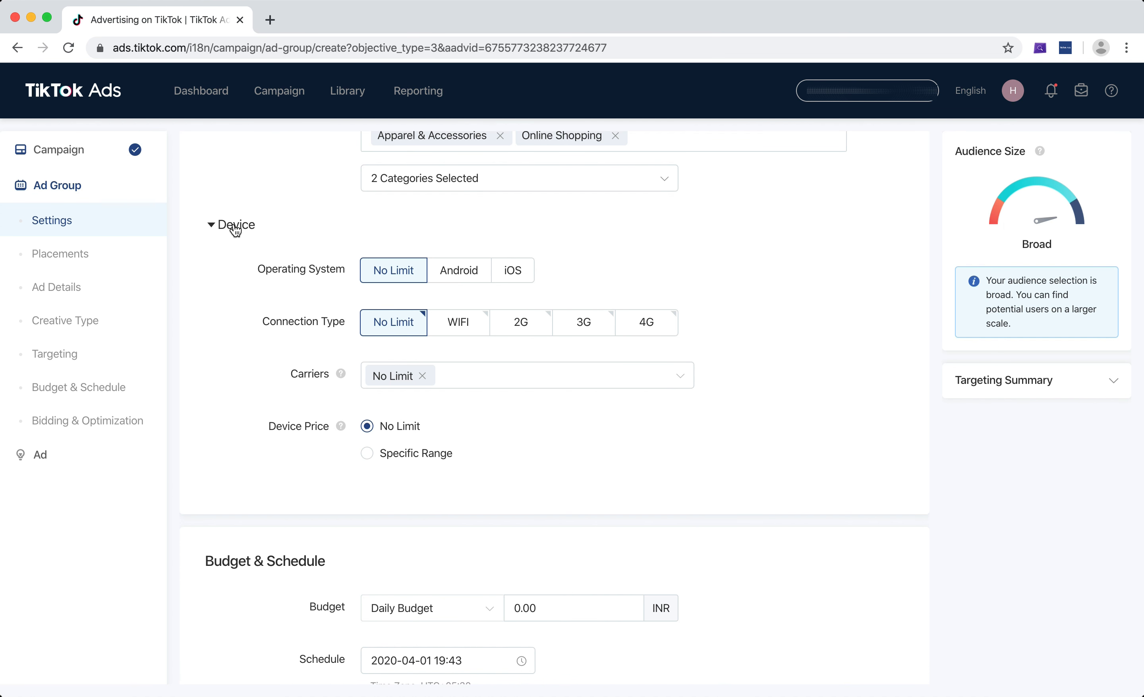
pyautogui.click(236, 229)
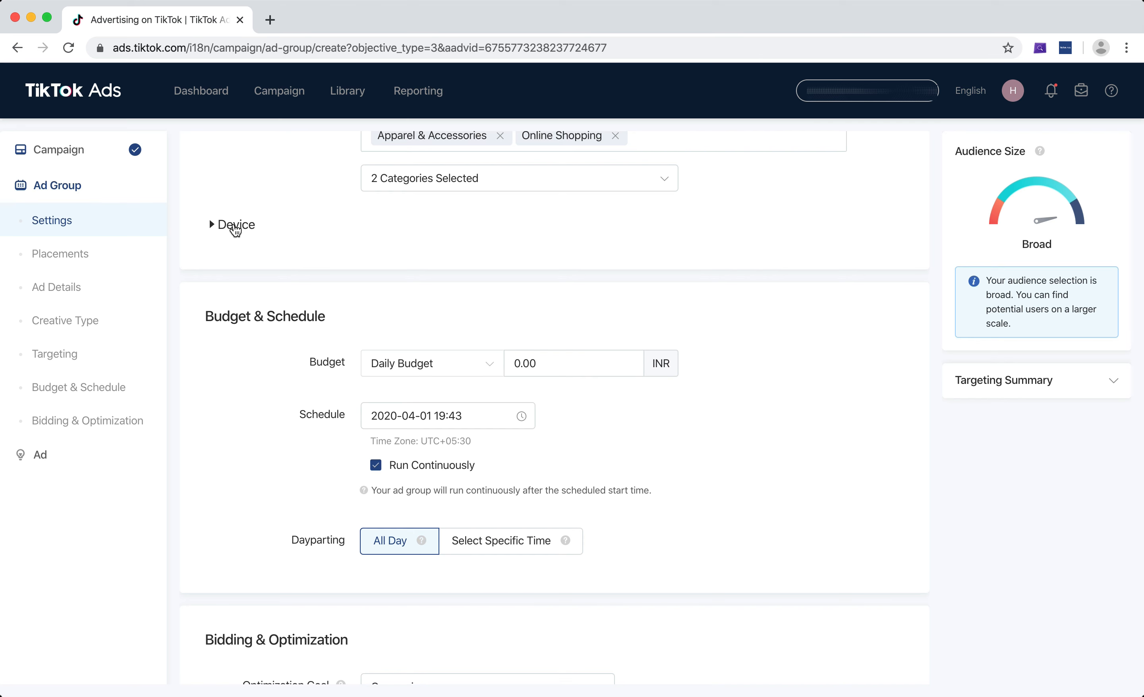
pyautogui.click(242, 228)
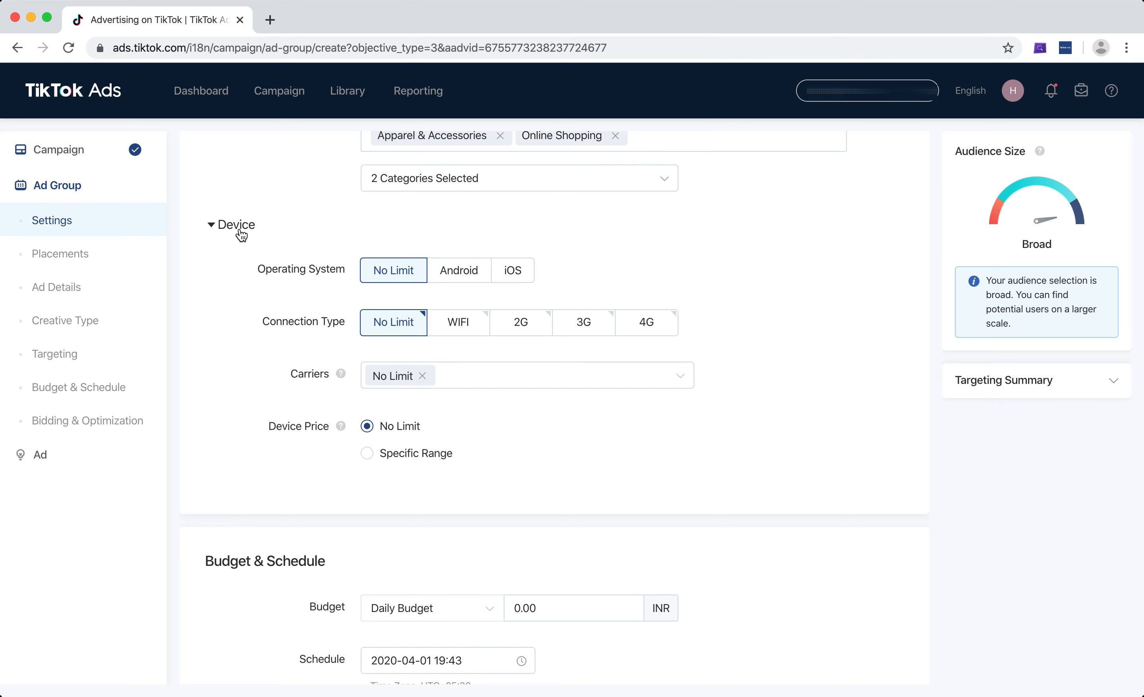
pyautogui.click(241, 235)
# Switch the ad group budget type from Daily Budget to Lifetime Budget.
pyautogui.scroll(-5, 318, 222)
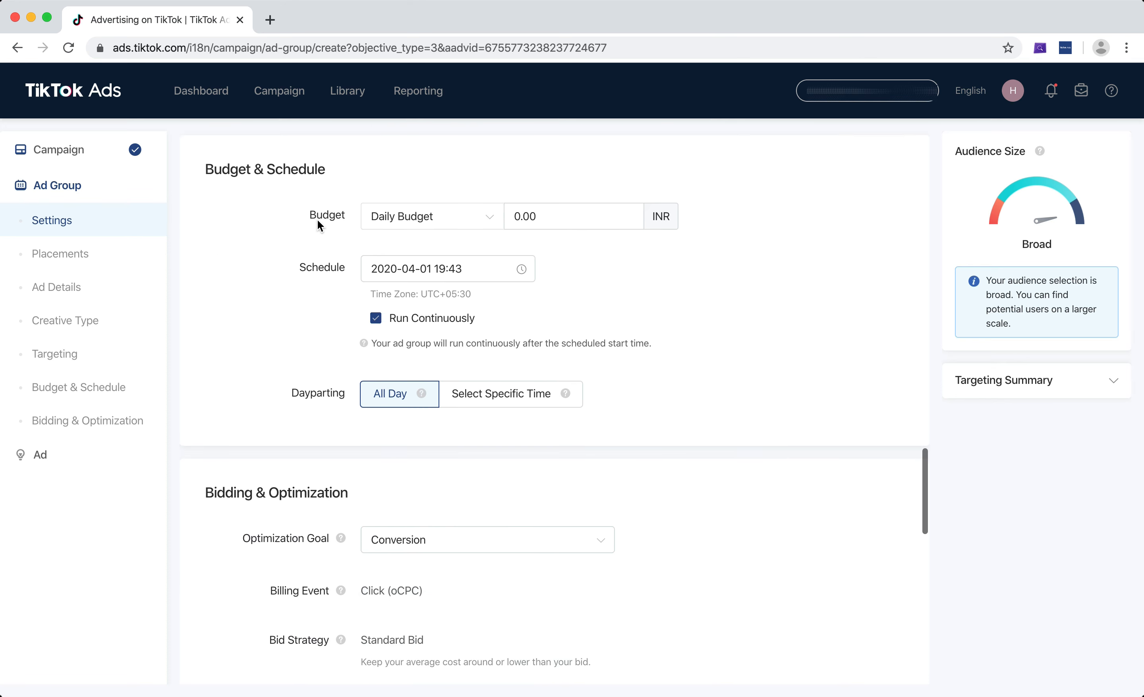
pyautogui.click(552, 215)
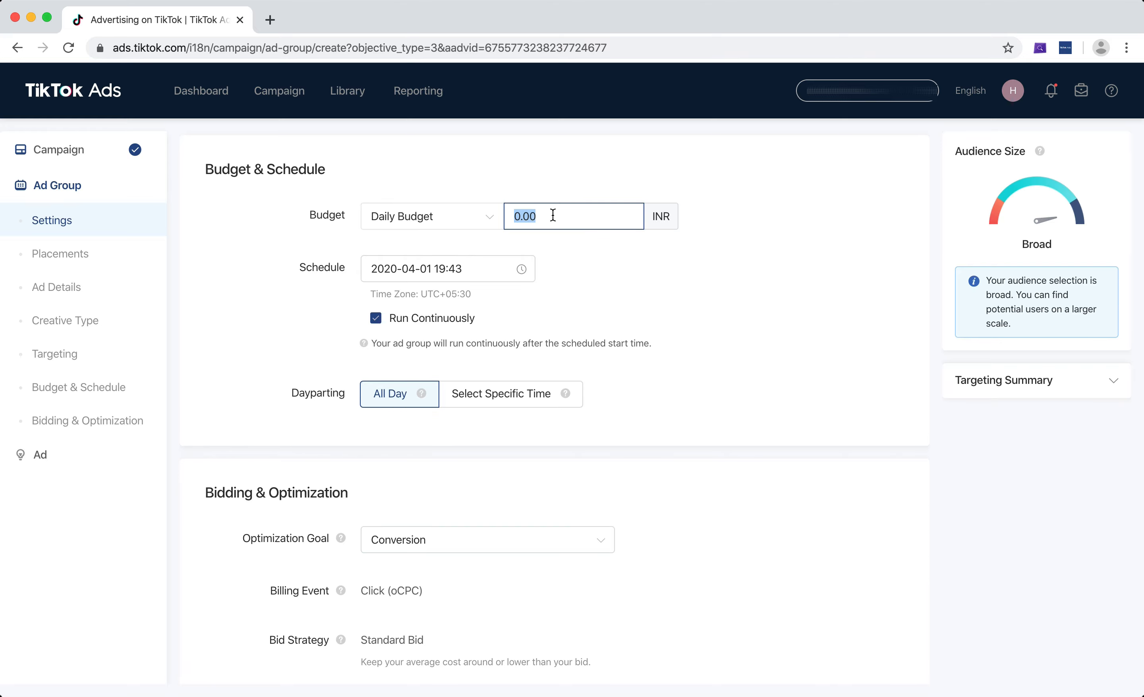
pyautogui.click(421, 215)
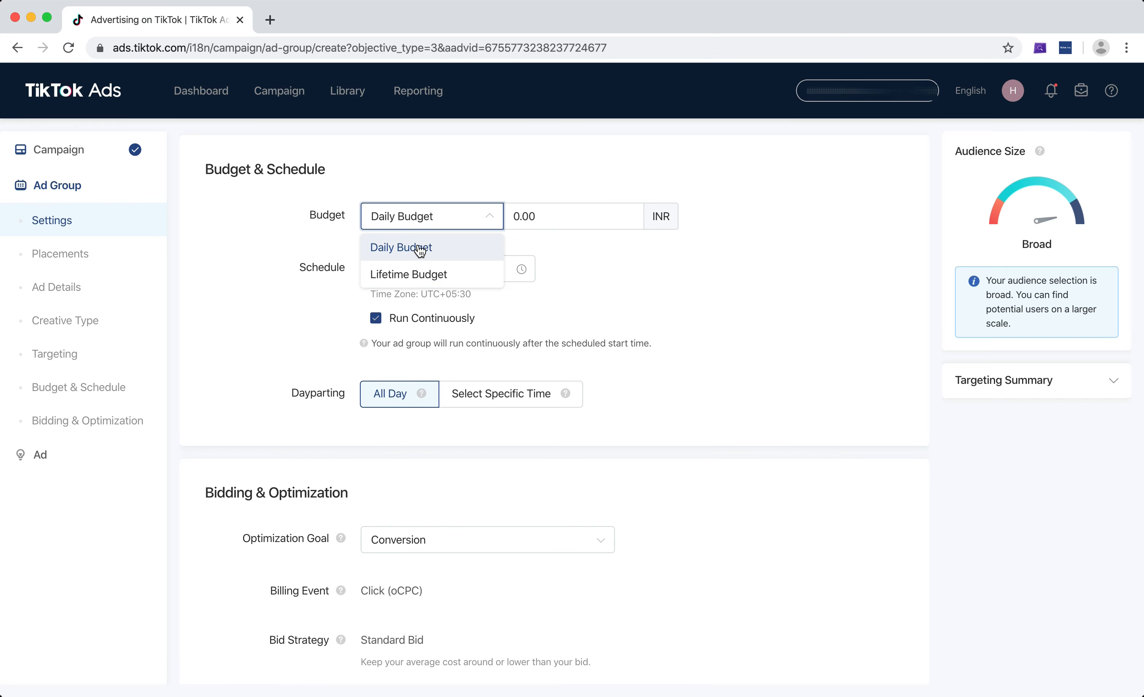
pyautogui.click(418, 248)
pyautogui.click(415, 217)
pyautogui.click(413, 271)
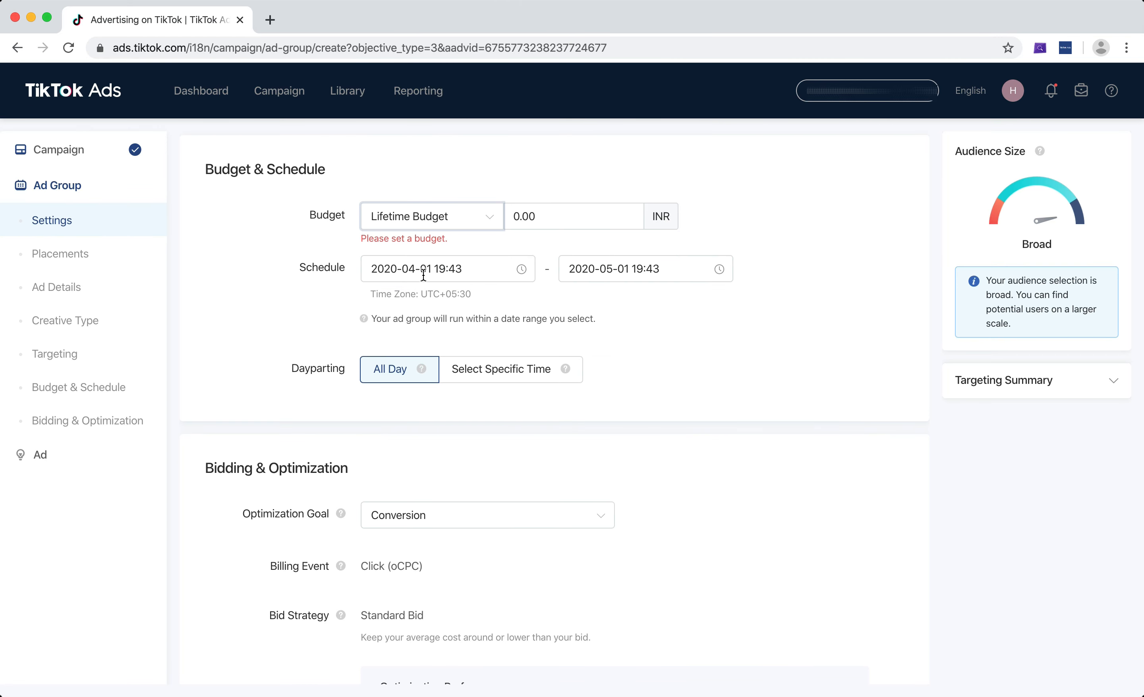
pyautogui.click(321, 255)
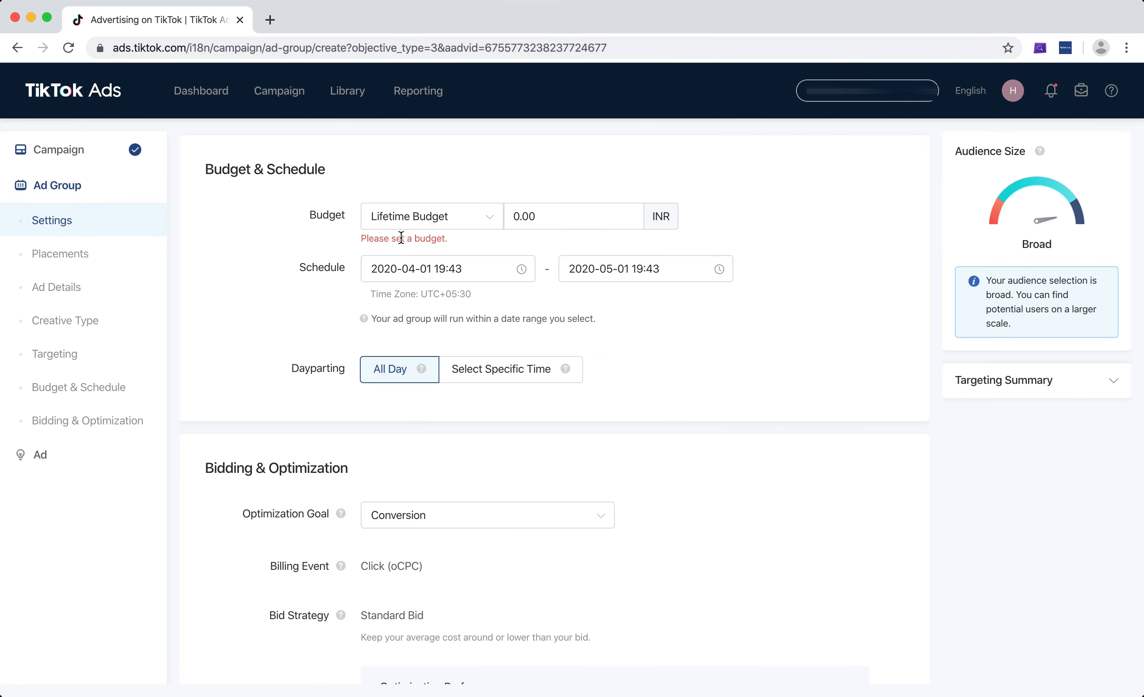
# Set the schedule start to 2020-04-02 at 00:00.
pyautogui.click(451, 274)
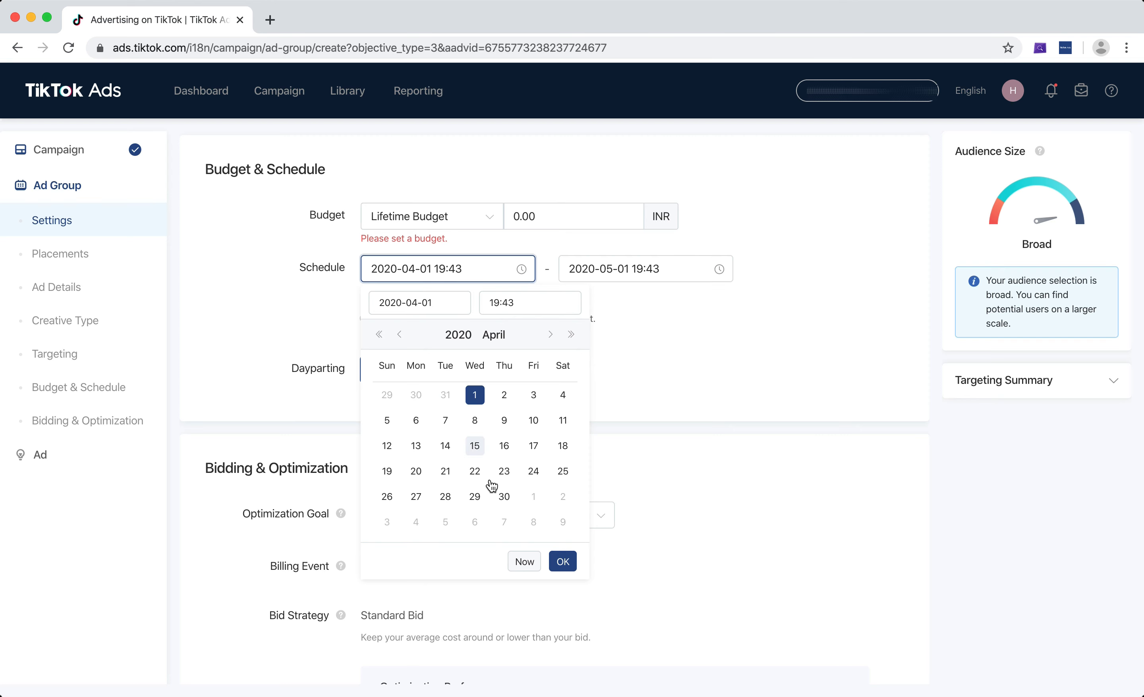
pyautogui.click(655, 269)
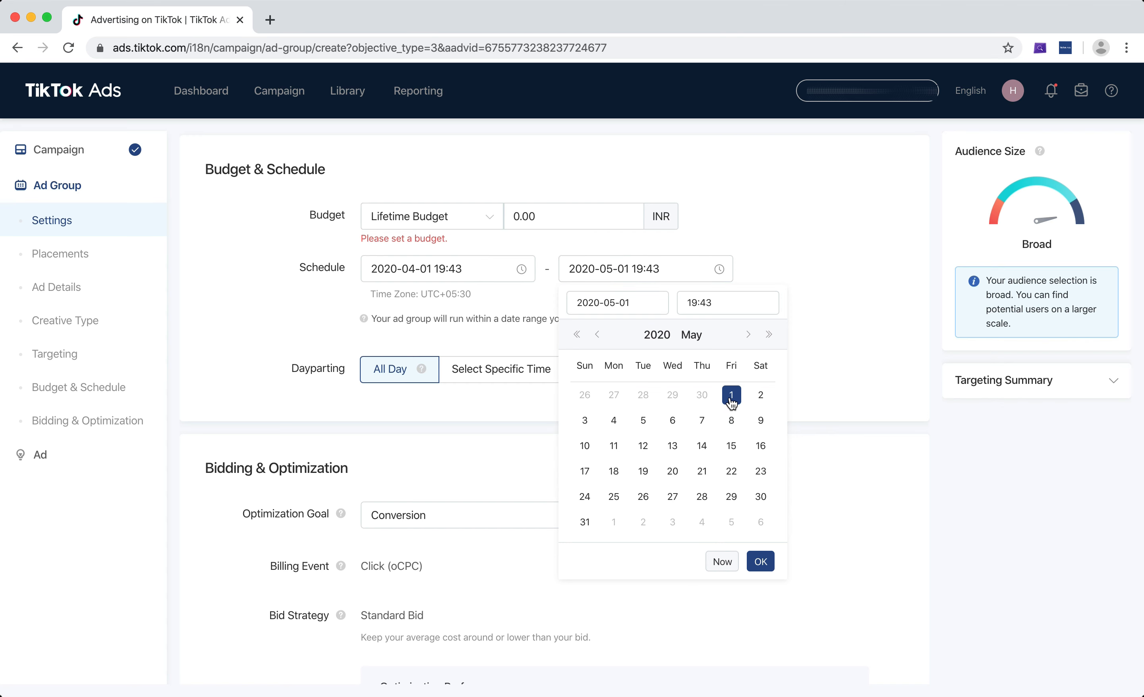
pyautogui.click(795, 281)
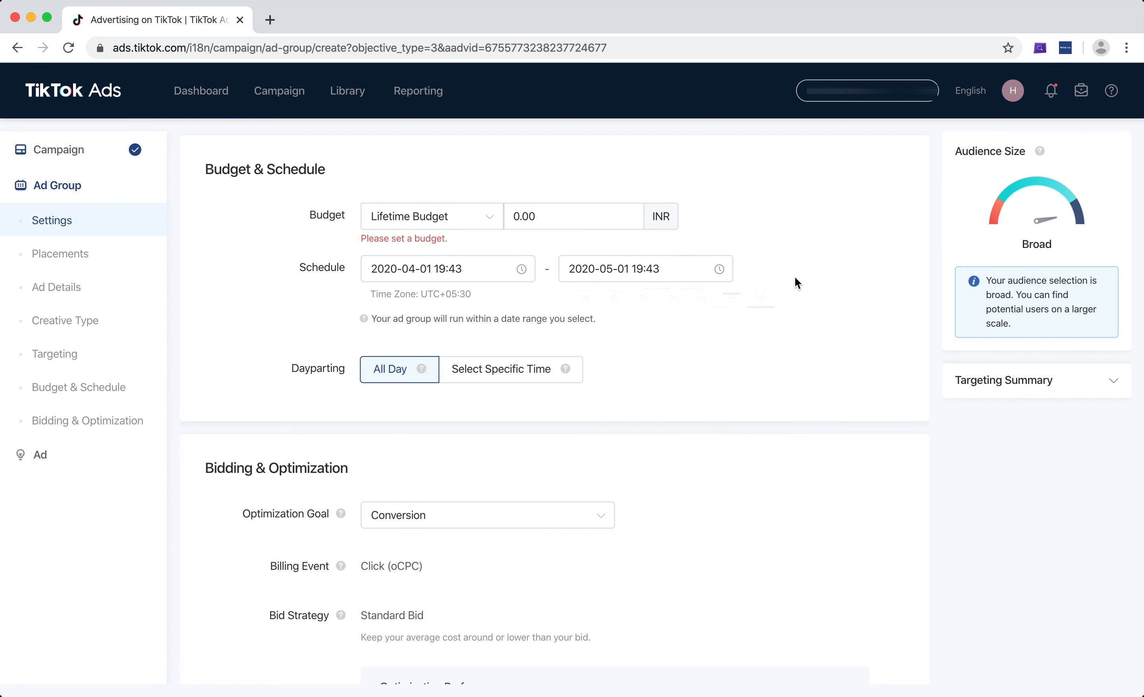
pyautogui.click(473, 266)
pyautogui.click(497, 301)
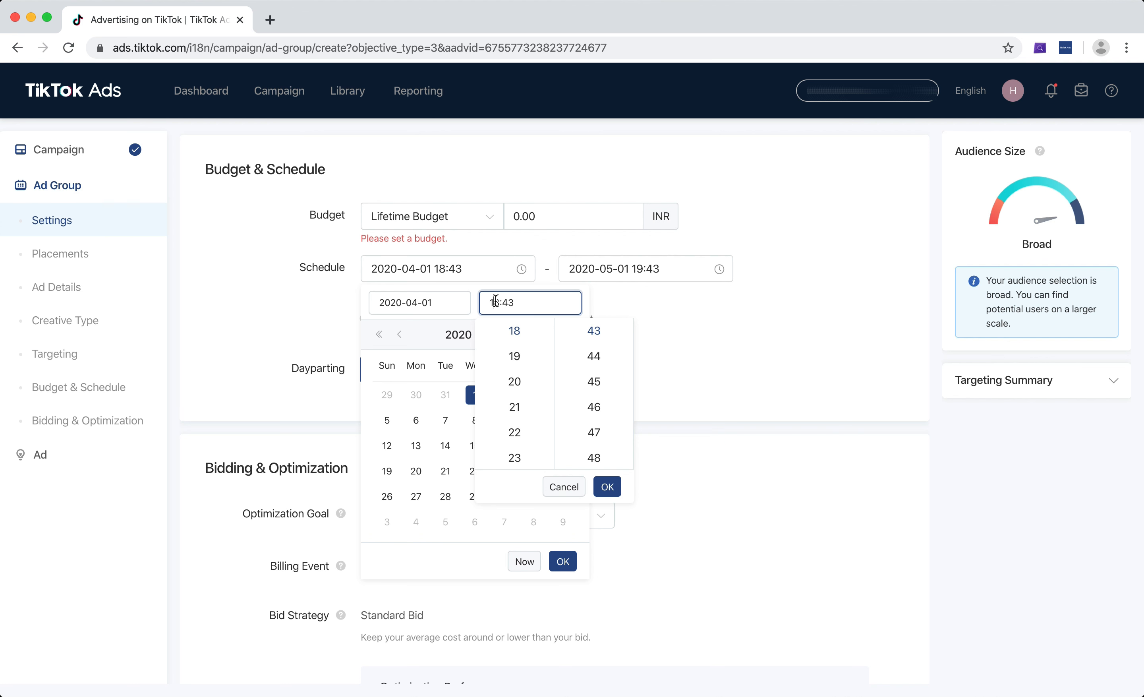
pyautogui.press('BackSpace')
pyautogui.press('BackSpace')
pyautogui.write('00')
pyautogui.press('Return')
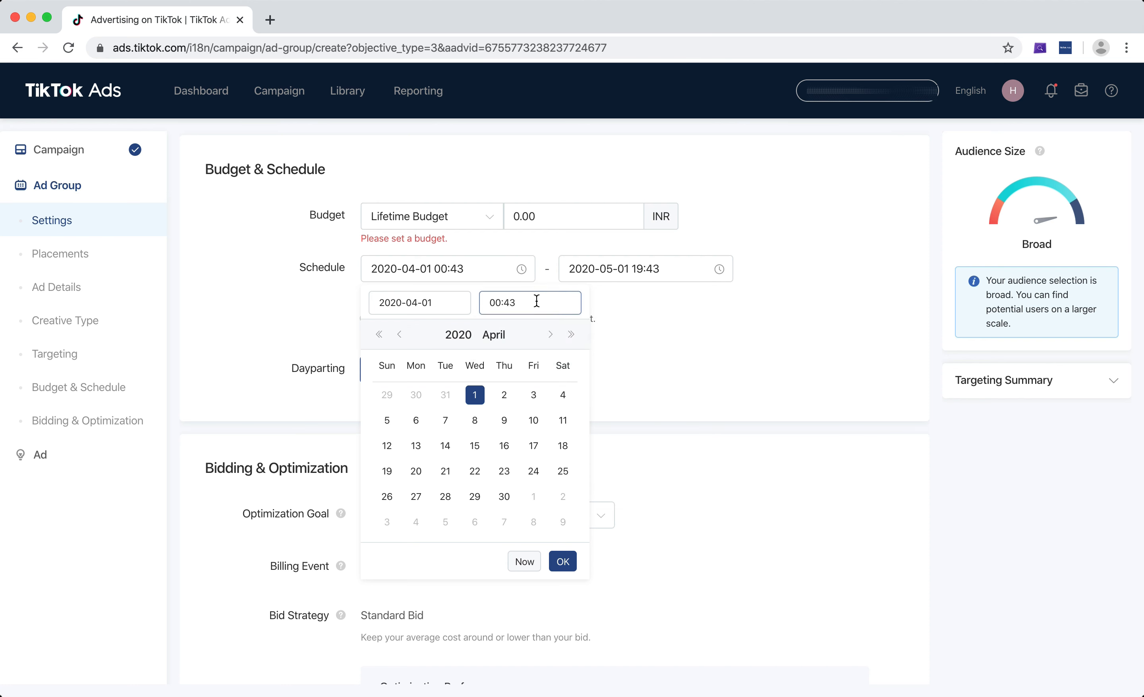
pyautogui.click(537, 302)
pyautogui.press('BackSpace')
pyautogui.press('BackSpace')
pyautogui.write('00')
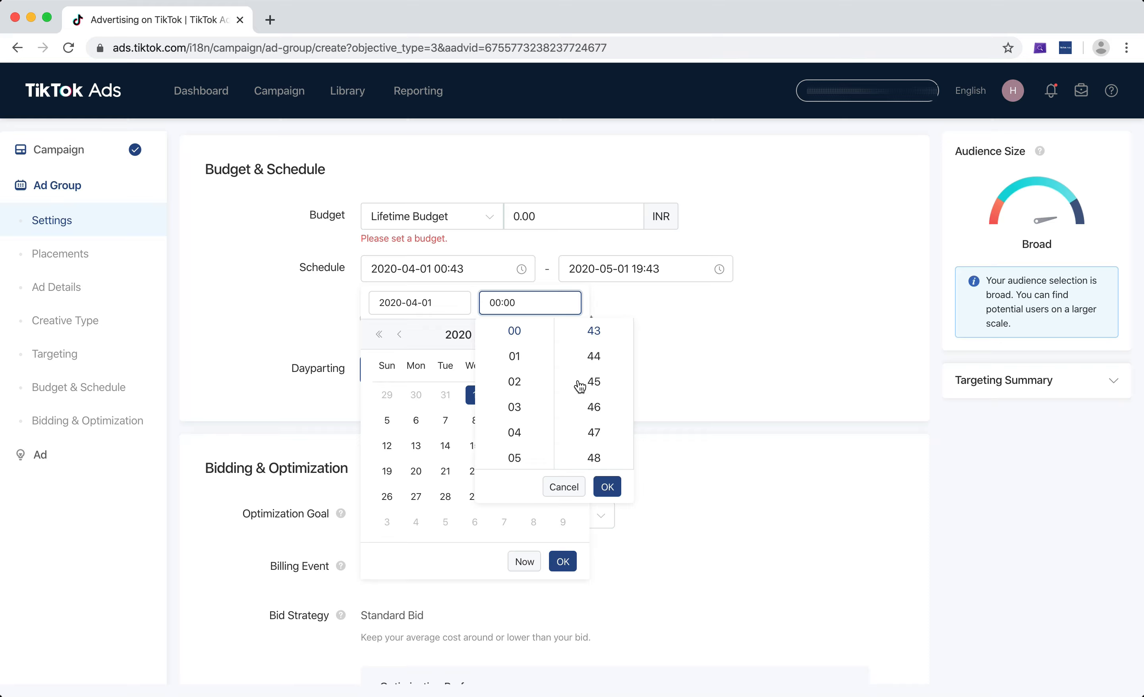
pyautogui.click(605, 483)
pyautogui.click(504, 397)
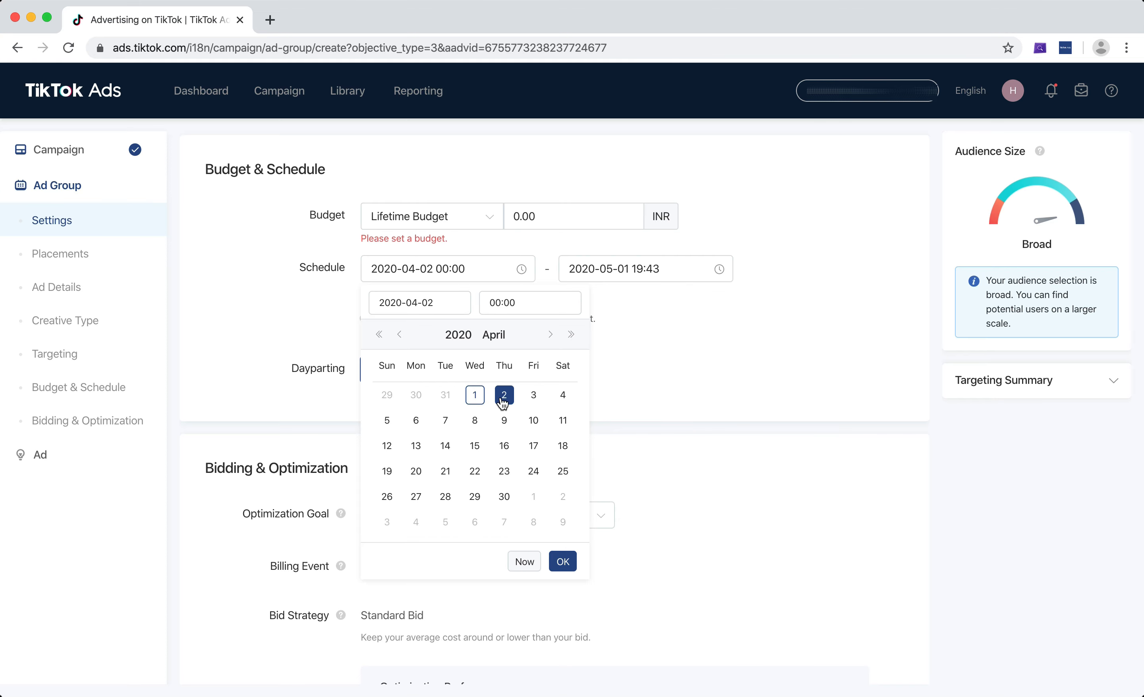
pyautogui.click(563, 562)
# Set the schedule end to 2020-05-01 at 00:00.
pyautogui.click(629, 265)
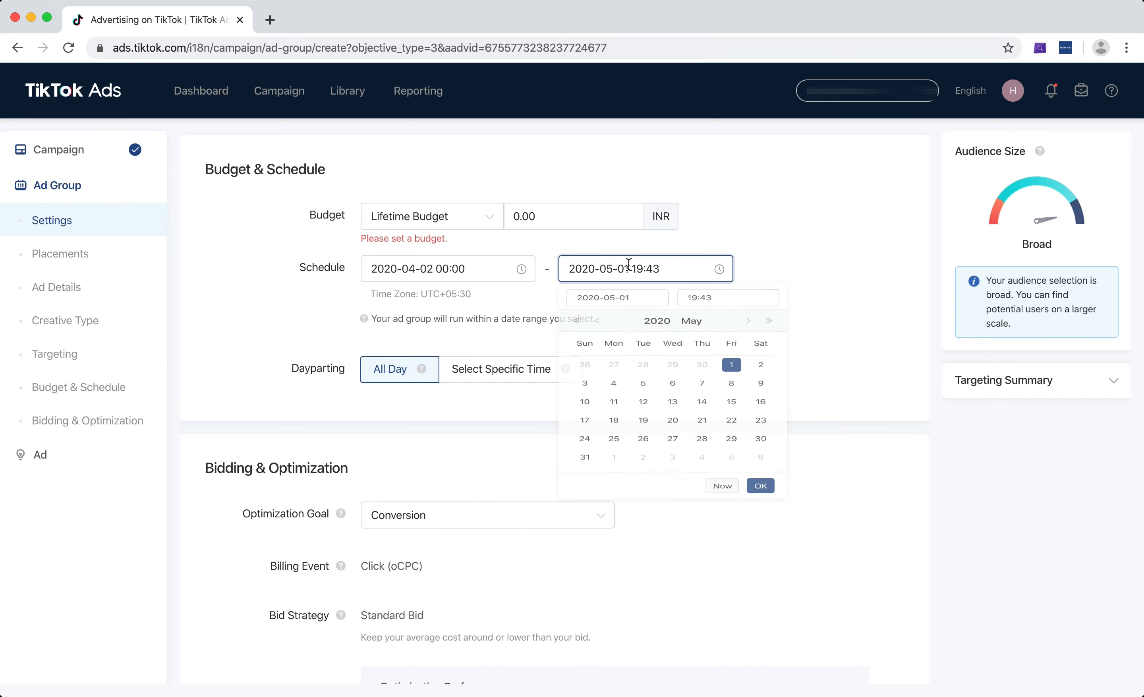
pyautogui.click(694, 308)
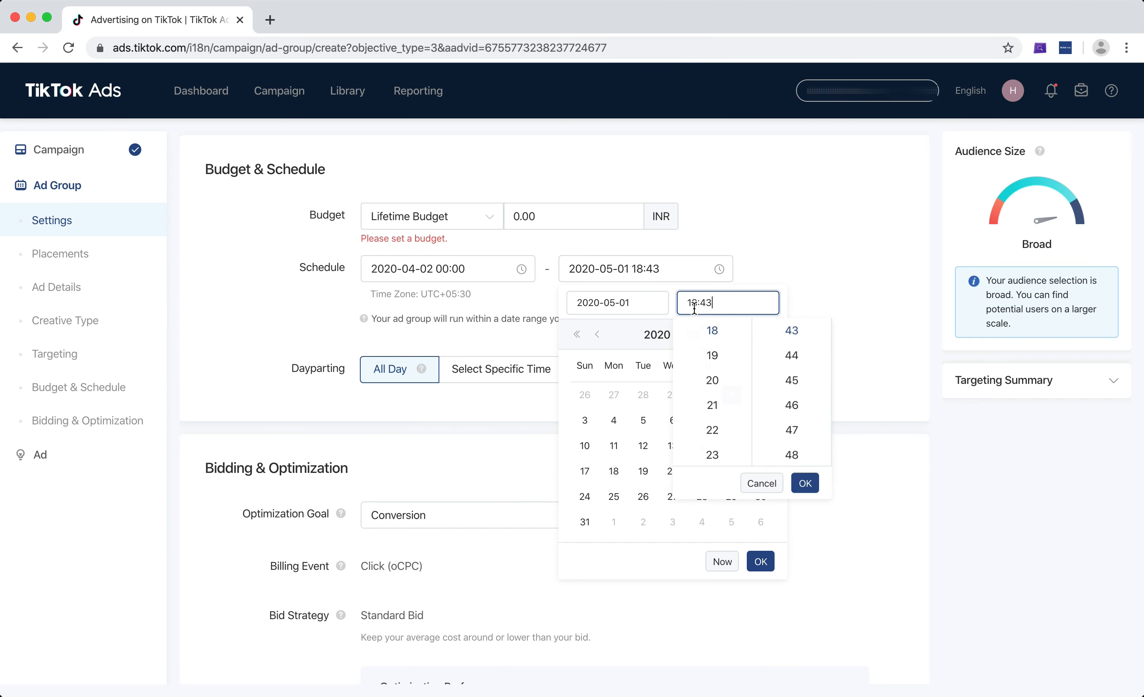
pyautogui.press('BackSpace')
pyautogui.press('BackSpace')
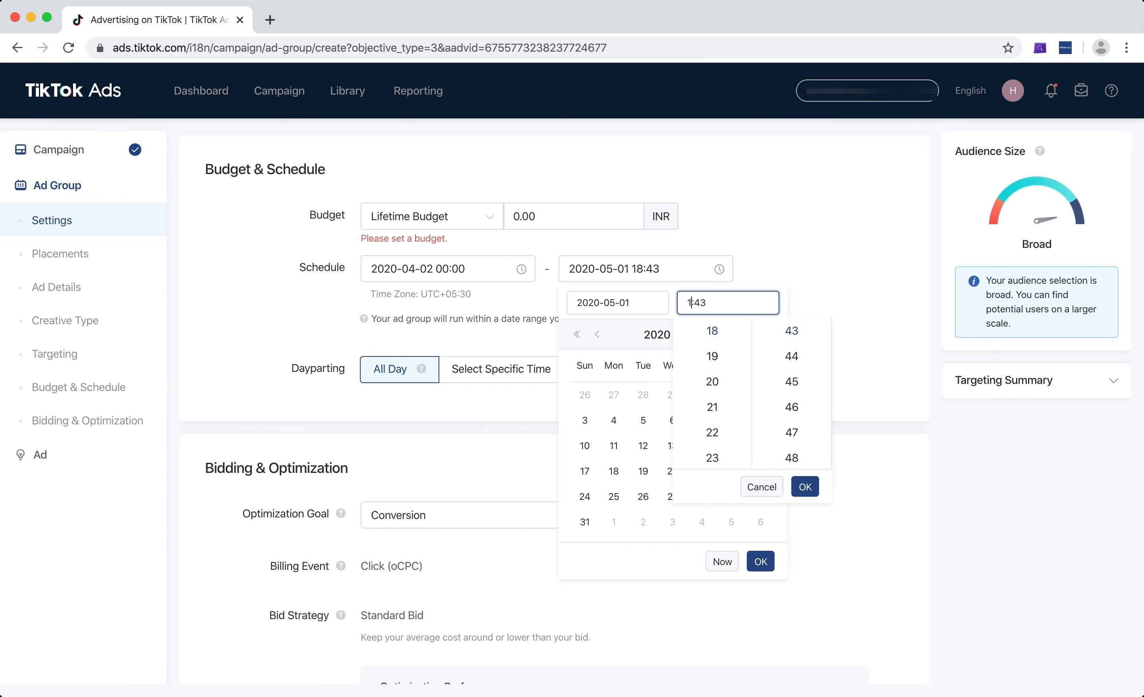
pyautogui.write('00:')
pyautogui.click(724, 305)
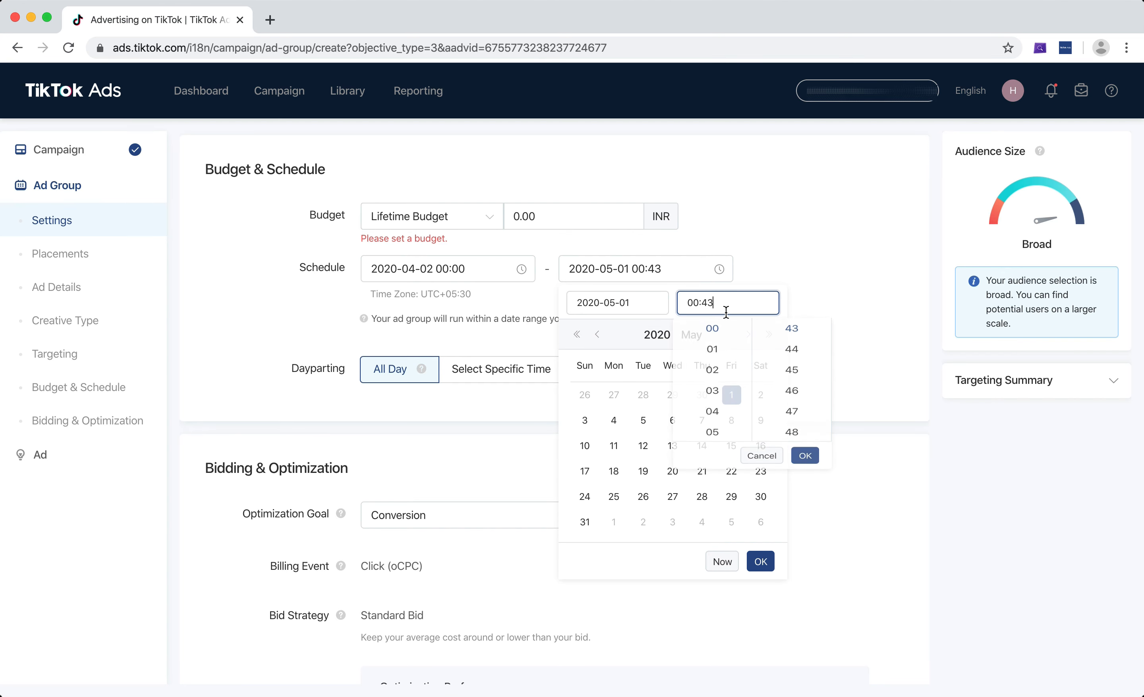
pyautogui.press('BackSpace')
pyautogui.press('BackSpace')
pyautogui.write('00')
pyautogui.click(805, 486)
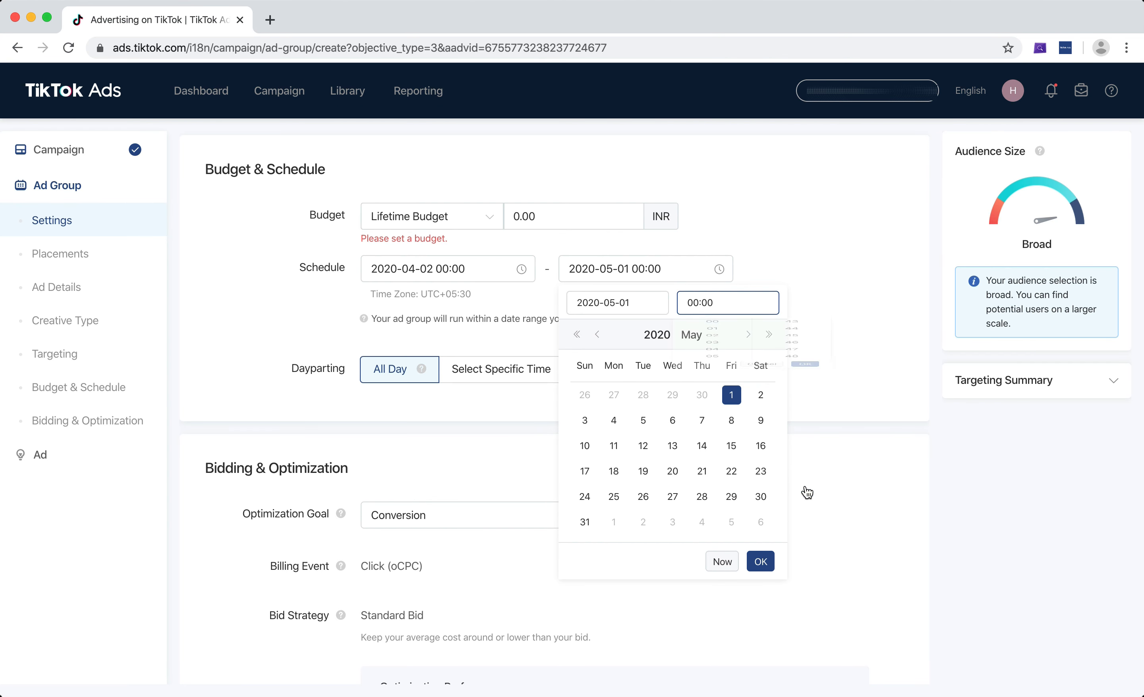
pyautogui.click(761, 561)
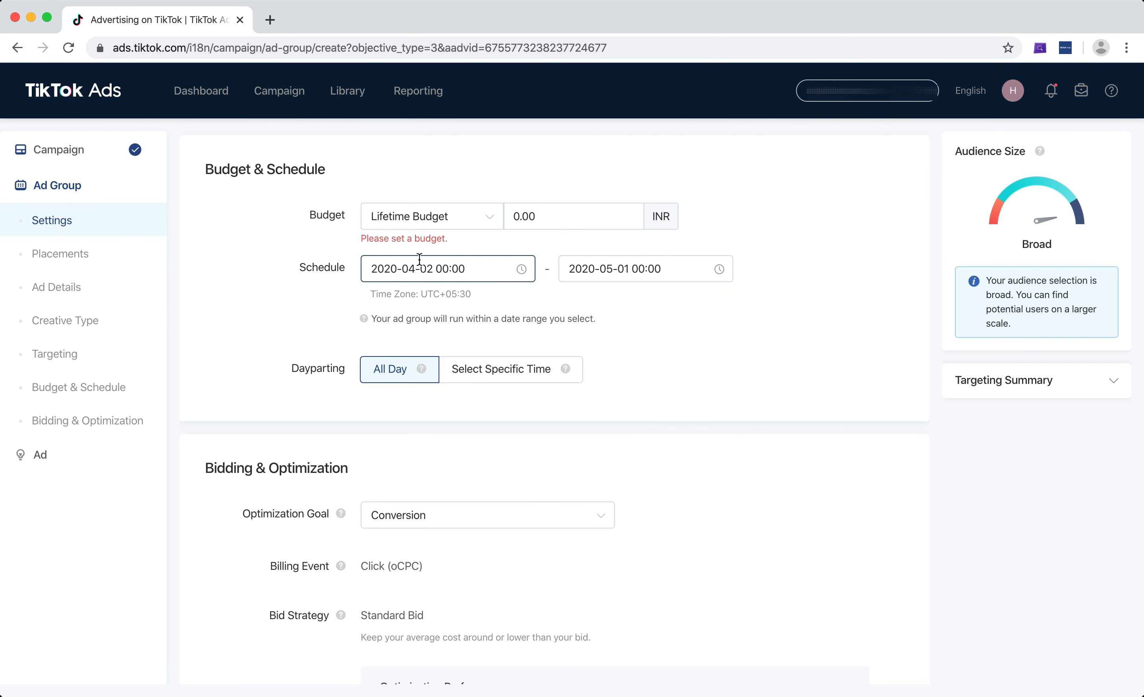
# Set the lifetime budget to 58000 INR.
pyautogui.click(539, 215)
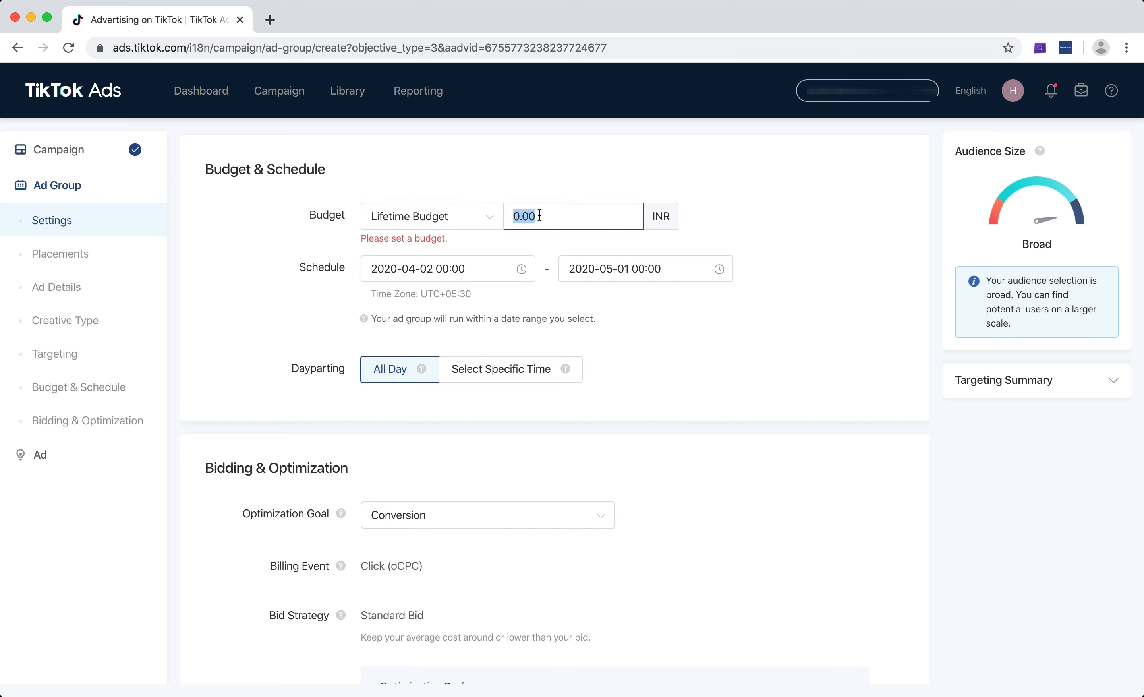
pyautogui.write('30000')
pyautogui.click(842, 219)
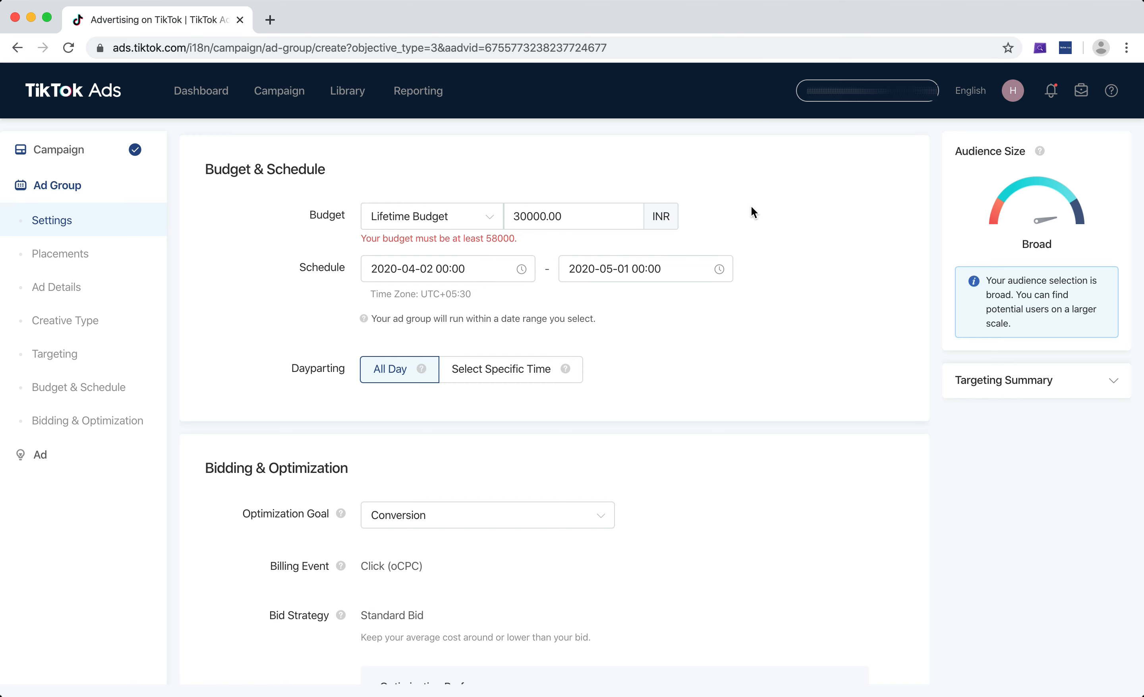
pyautogui.doubleClick(546, 220)
pyautogui.write('58000')
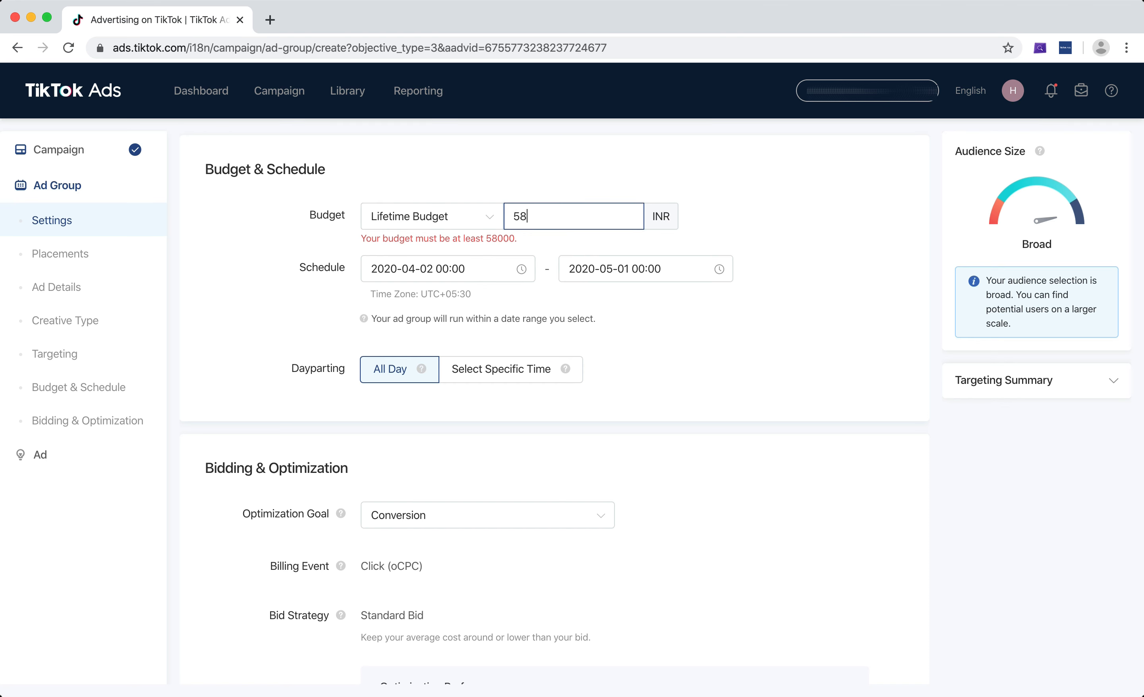
pyautogui.click(763, 274)
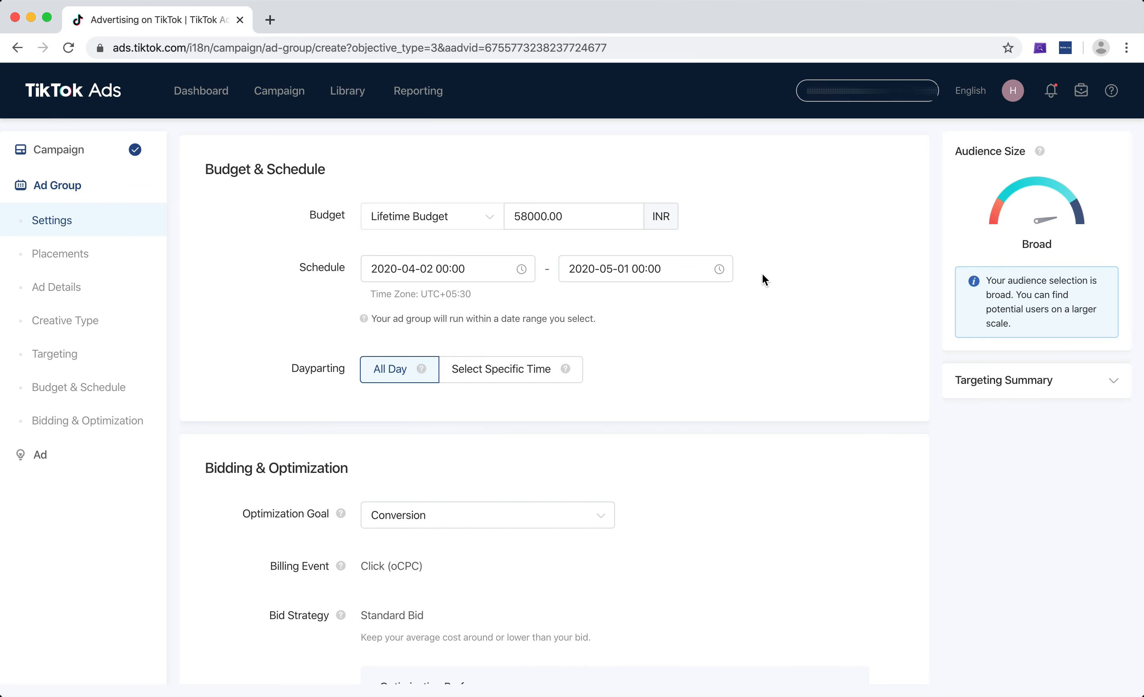
pyautogui.click(527, 215)
pyautogui.moveTo(516, 218); pyautogui.dragTo(582, 217)
pyautogui.click(679, 304)
pyautogui.click(432, 273)
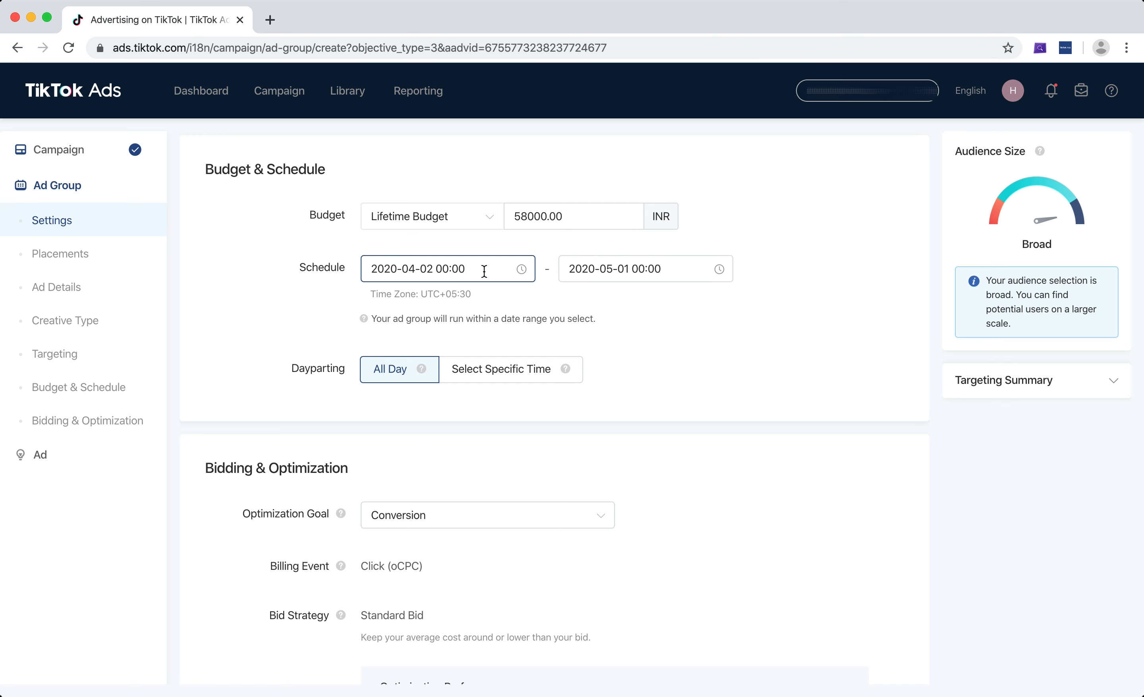
pyautogui.moveTo(521, 216); pyautogui.dragTo(579, 234)
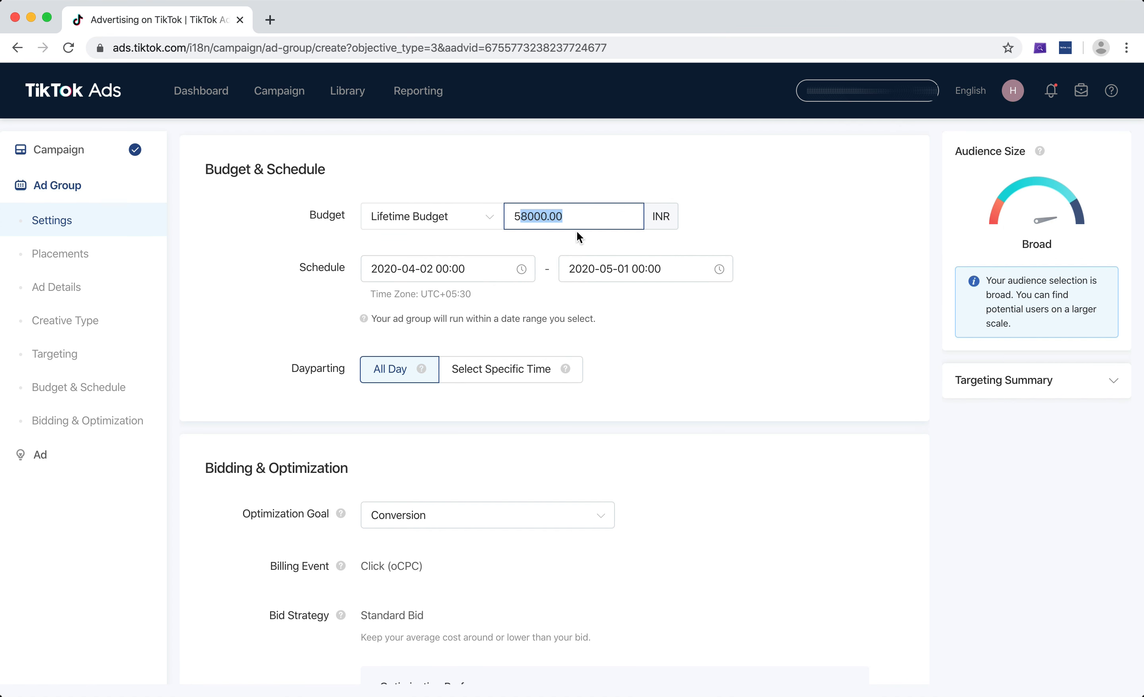
pyautogui.click(592, 219)
# Switch the budget type to Daily Budget and set the daily budget to 2000 INR.
pyautogui.click(463, 224)
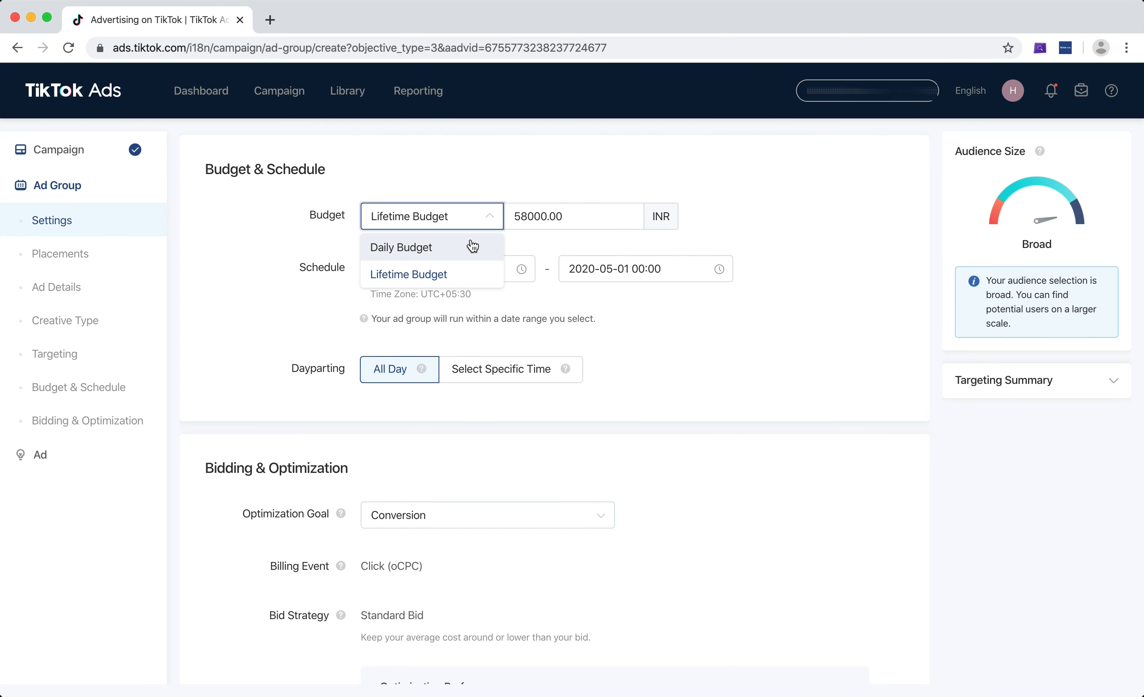
pyautogui.click(460, 252)
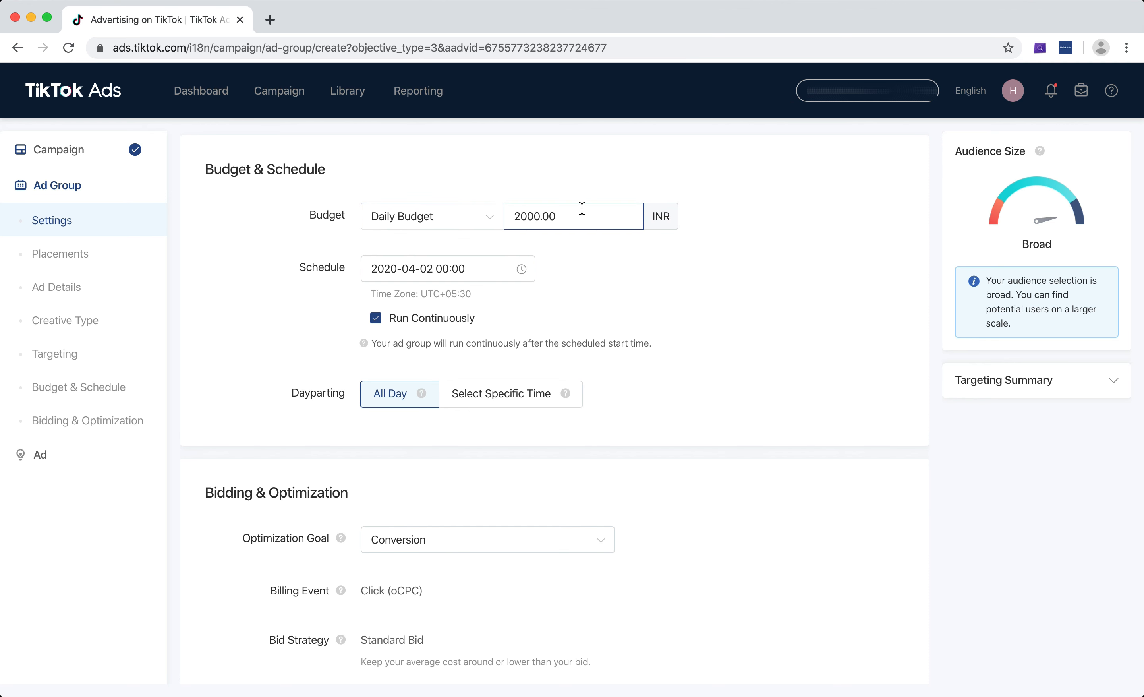
pyautogui.doubleClick(520, 216)
pyautogui.click(540, 219)
pyautogui.doubleClick(553, 219)
pyautogui.write('1000')
pyautogui.press('Tab')
pyautogui.click(642, 313)
pyautogui.click(530, 217)
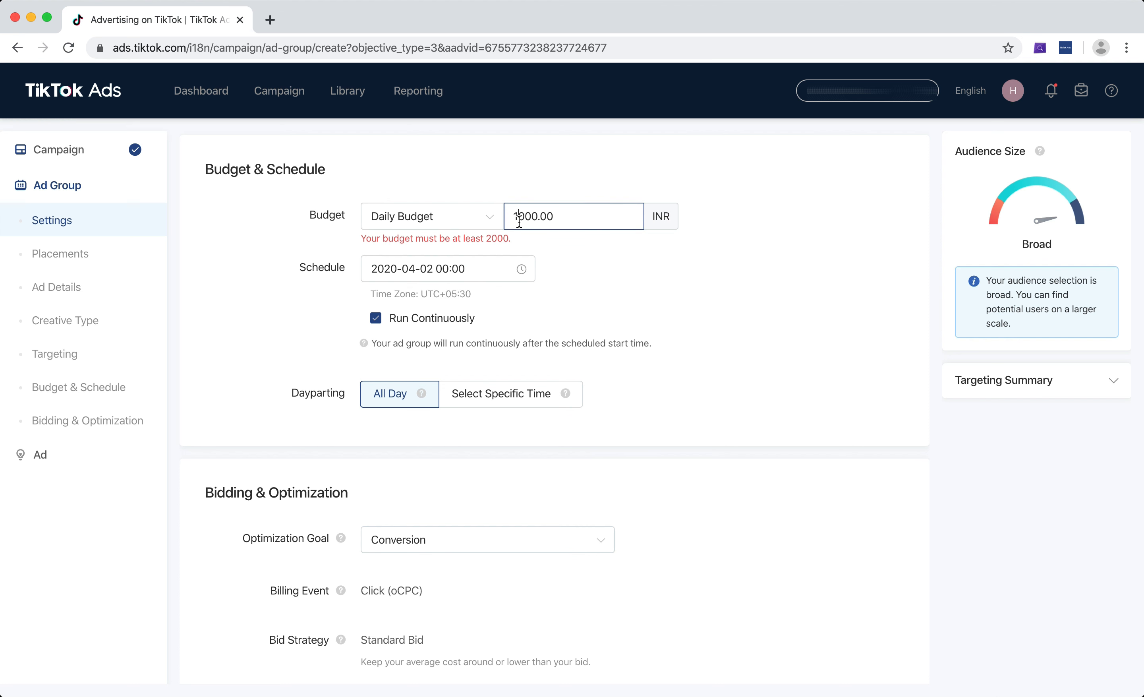
pyautogui.doubleClick(530, 216)
pyautogui.write('2000')
pyautogui.click(689, 246)
# Turn the Run Continuously option off and back on.
pyautogui.scroll(-1, 713, 274)
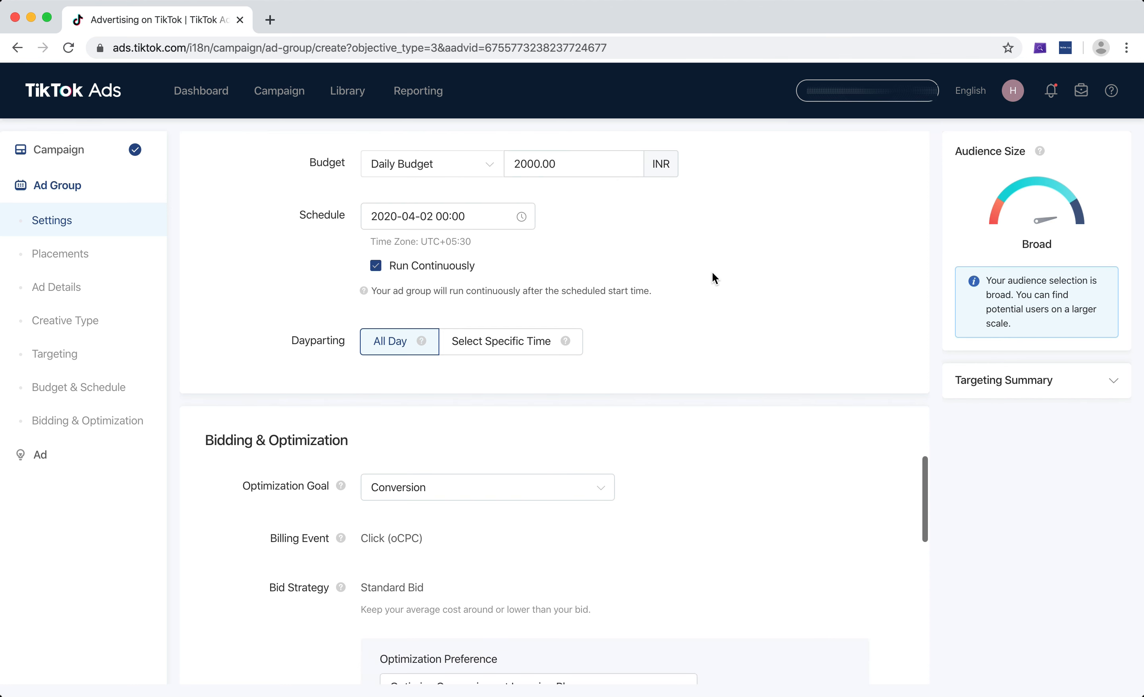
pyautogui.click(416, 271)
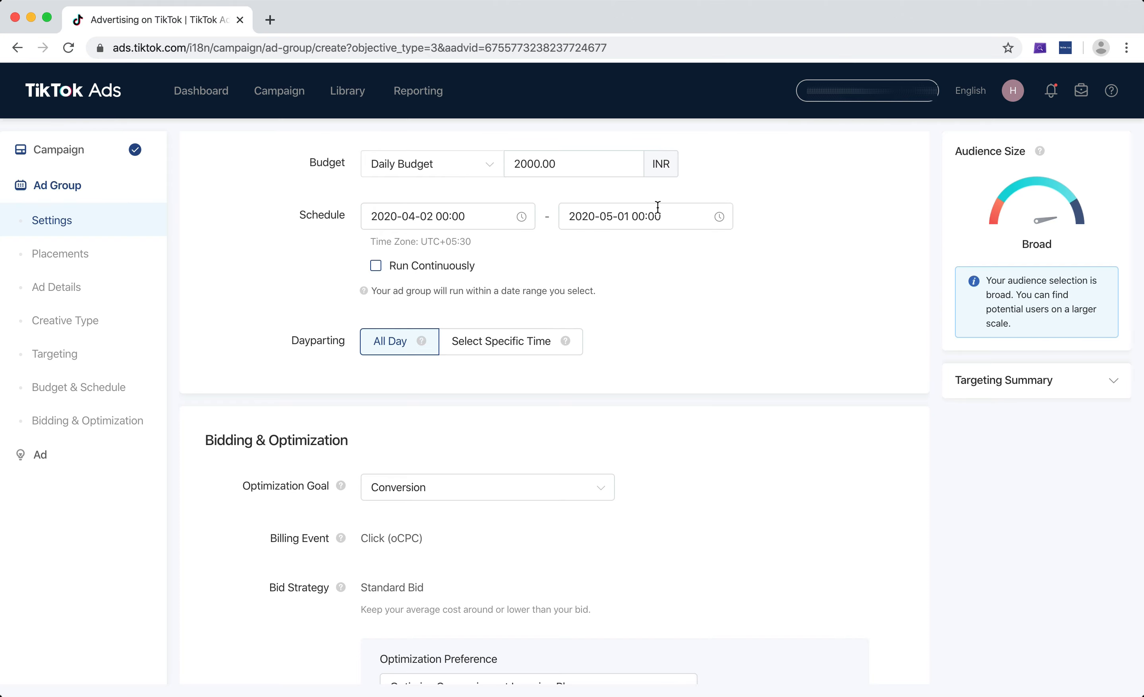
pyautogui.click(394, 272)
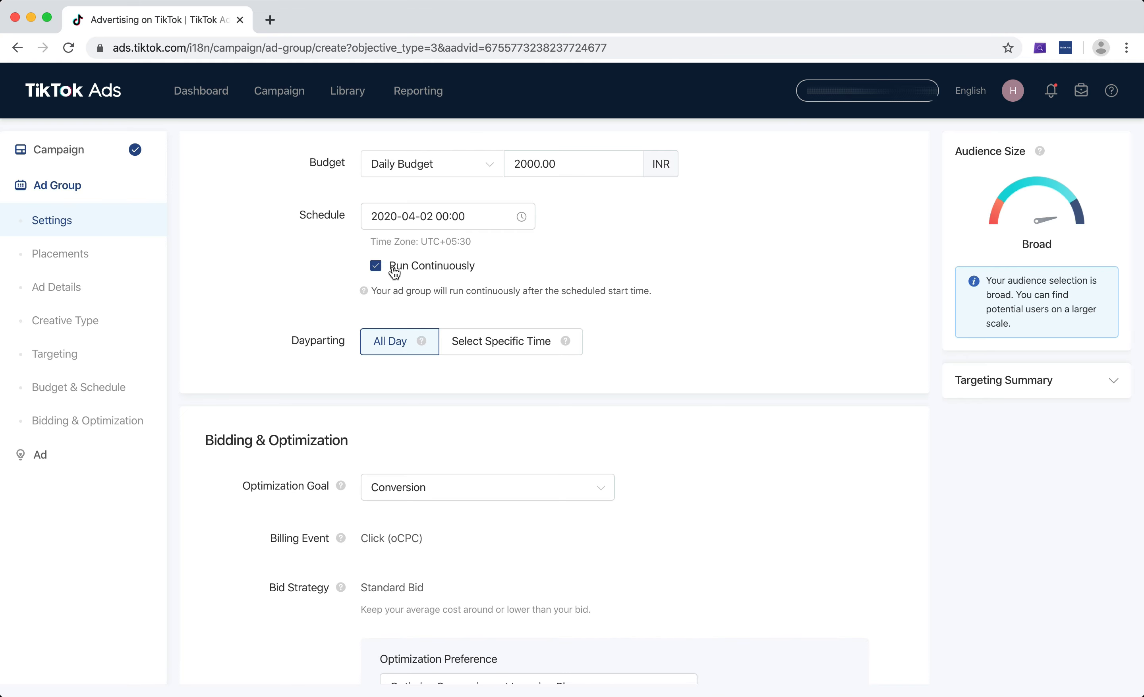
pyautogui.scroll(2, 673, 260)
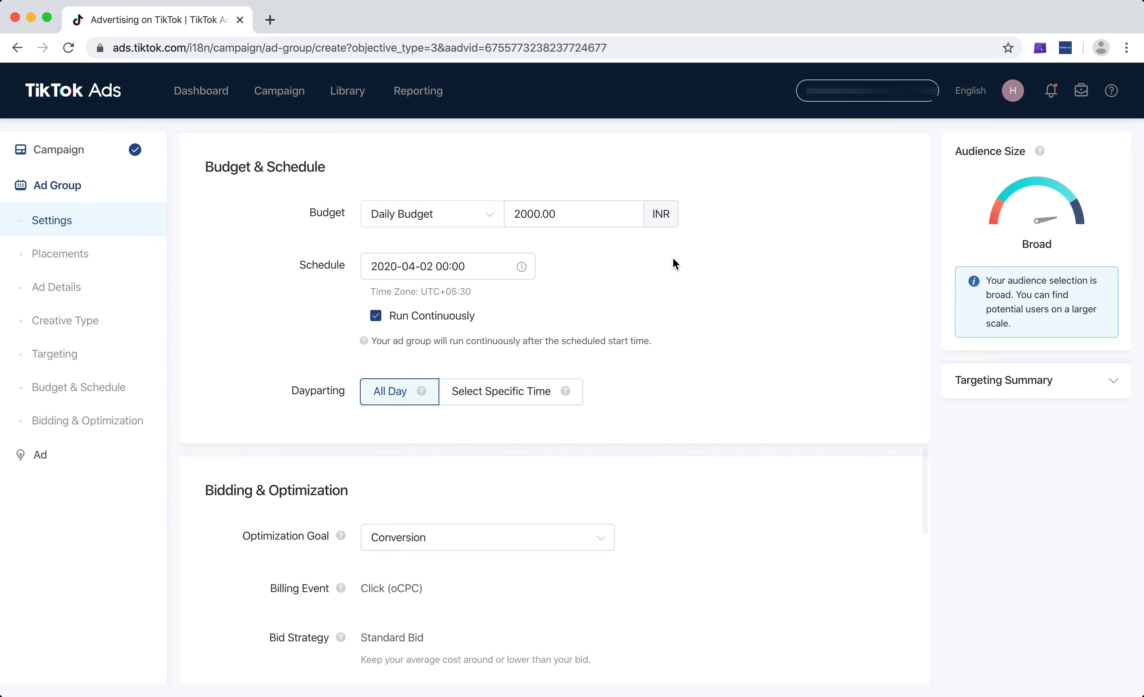
pyautogui.scroll(-3, 692, 270)
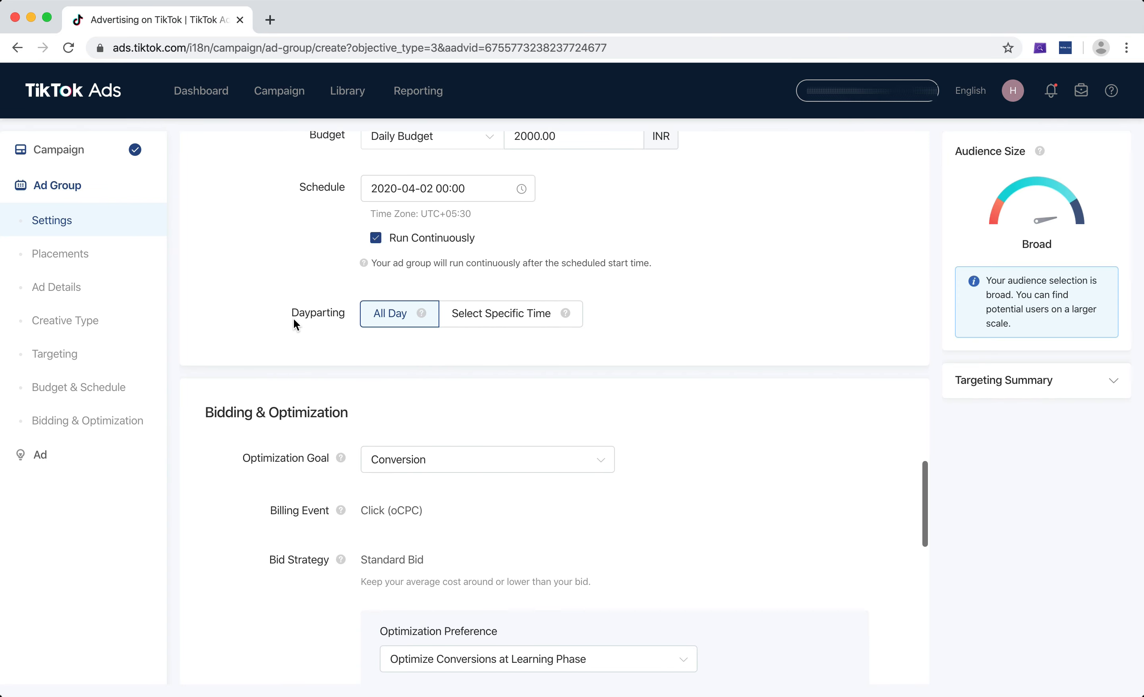
# Switch dayparting to Select Specific Time and select Monday from 00:00 to 11:30.
pyautogui.click(334, 313)
pyautogui.moveTo(417, 318)
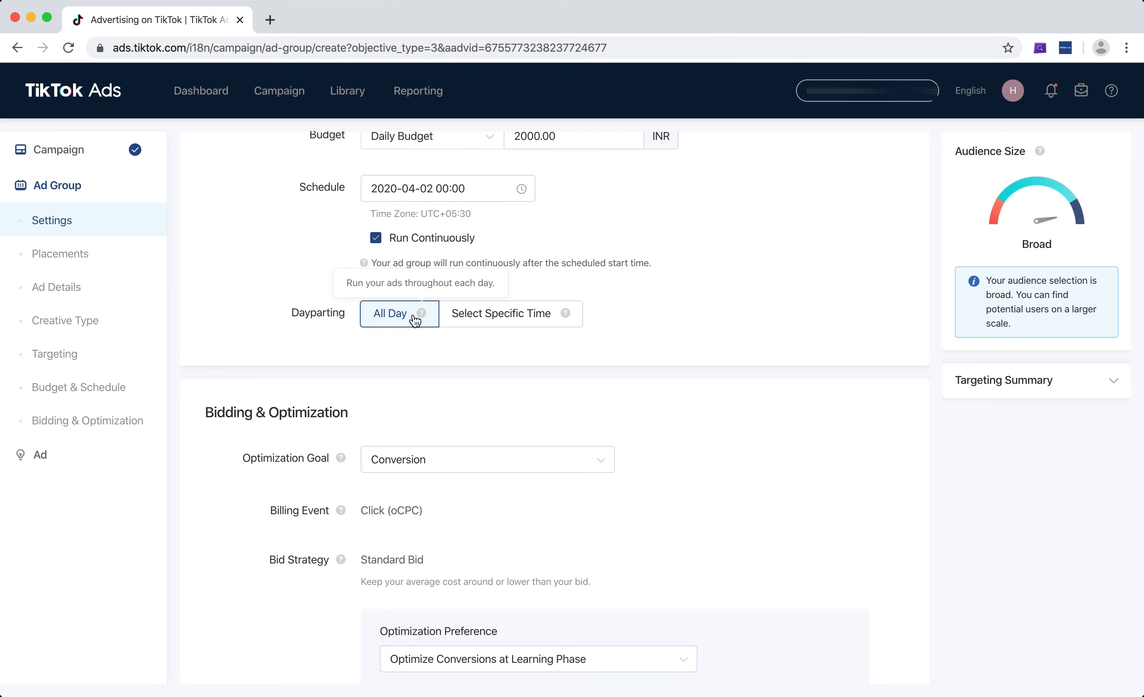
pyautogui.click(488, 314)
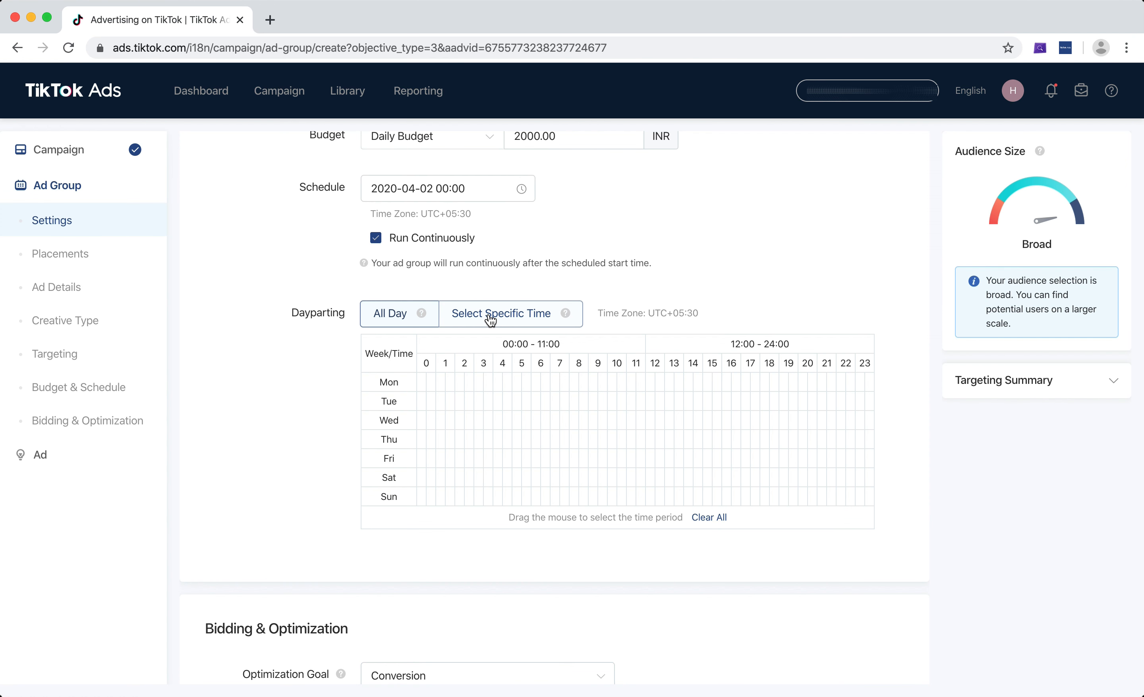
pyautogui.scroll(-3, 587, 299)
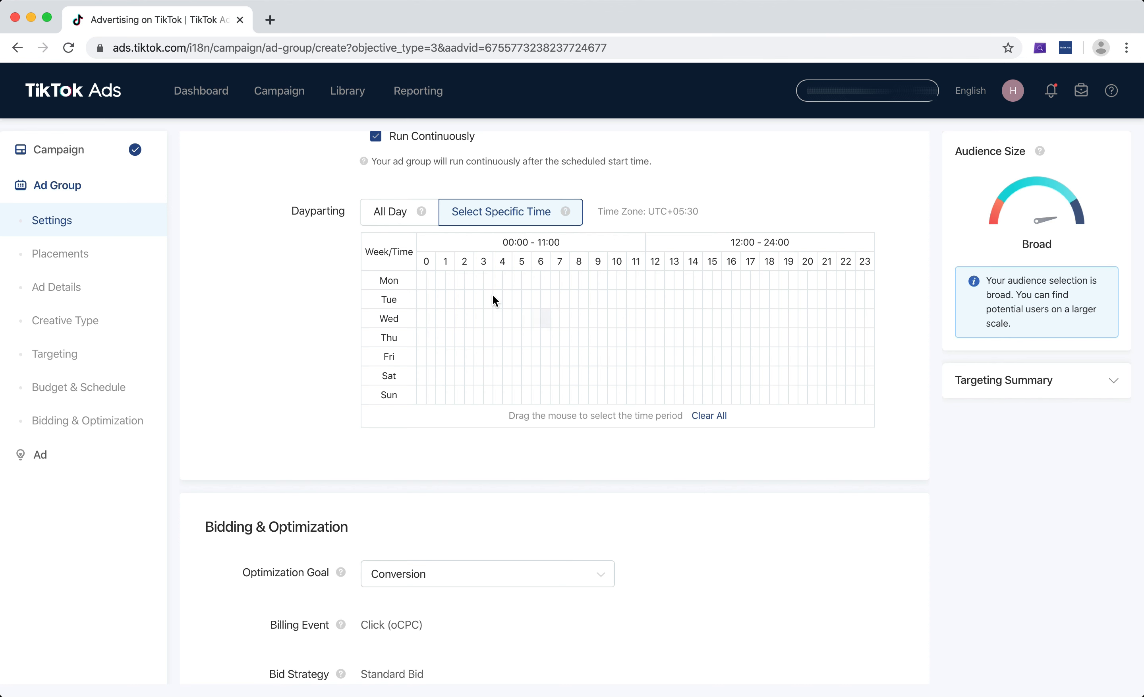
pyautogui.moveTo(421, 283); pyautogui.dragTo(631, 278)
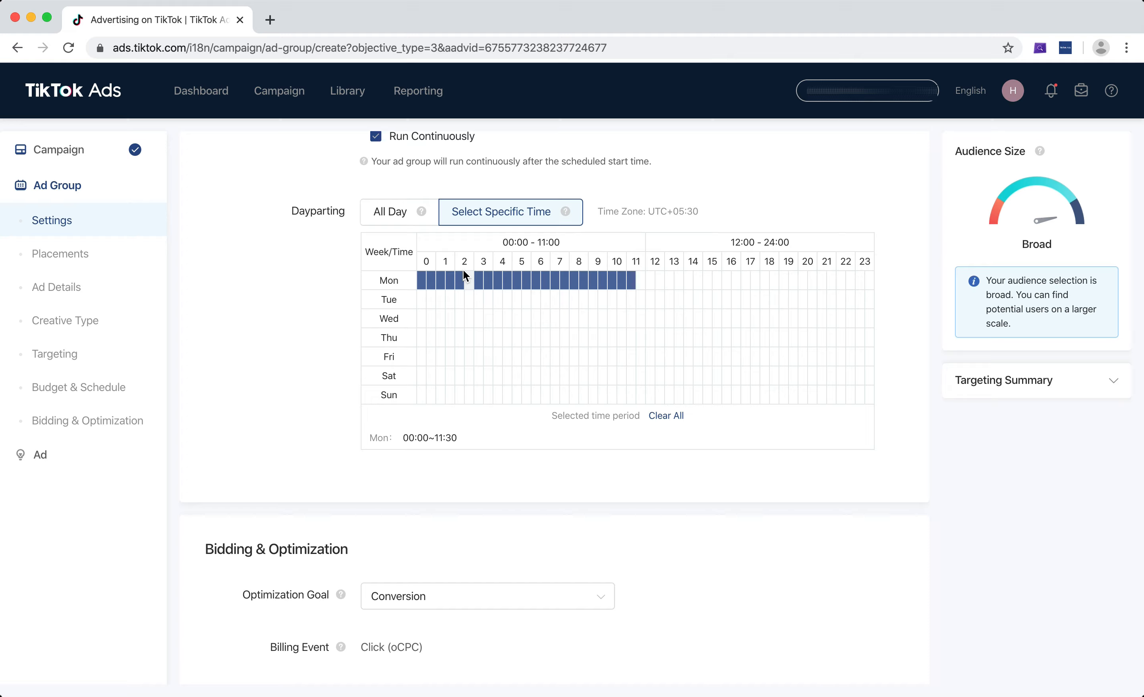
pyautogui.click(639, 281)
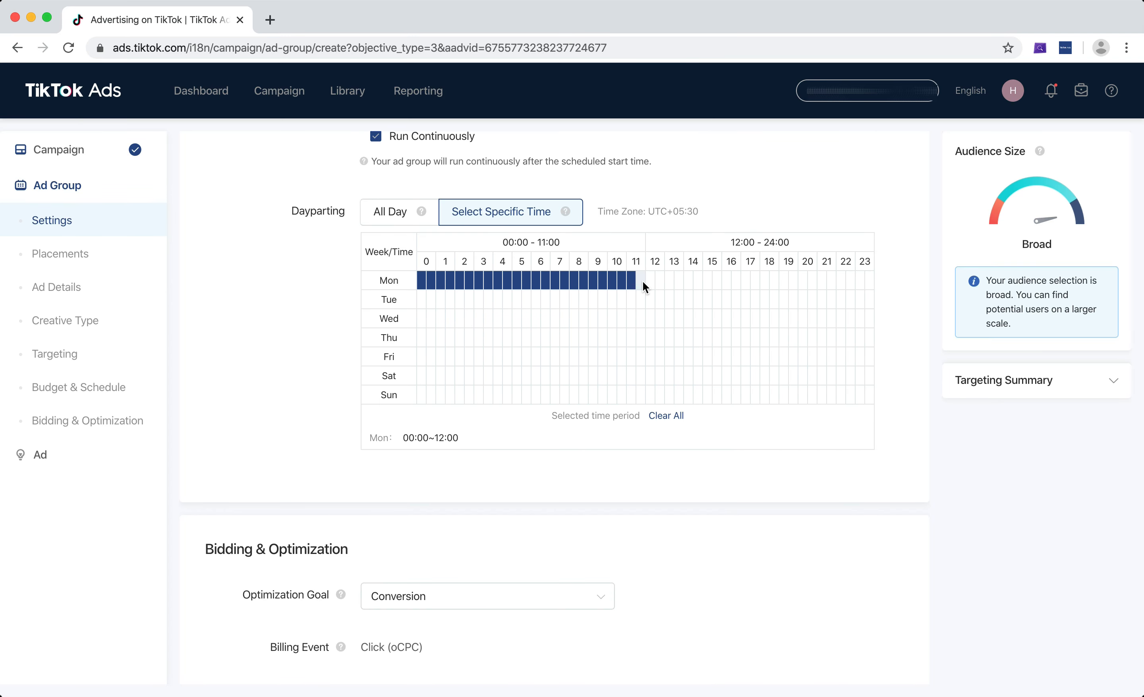
pyautogui.click(642, 281)
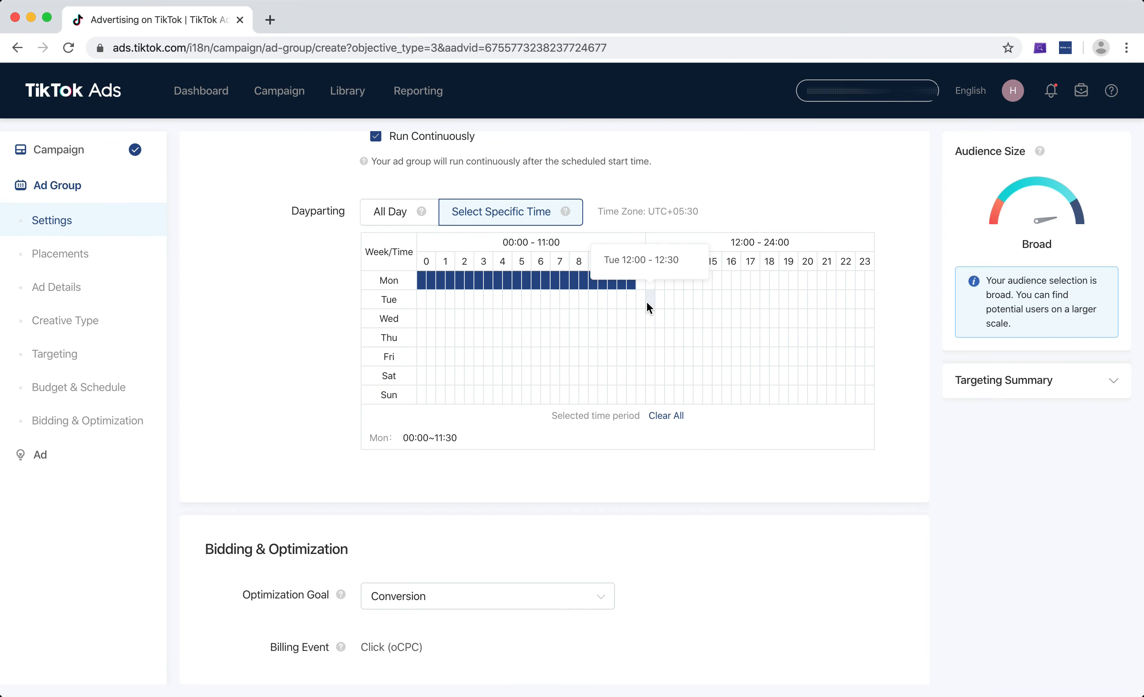
# Select Tuesday from 12:00 to 24:00 and a Thursday slot from 04:30 to 05:00 in the dayparting grid.
pyautogui.moveTo(867, 306); pyautogui.dragTo(650, 320)
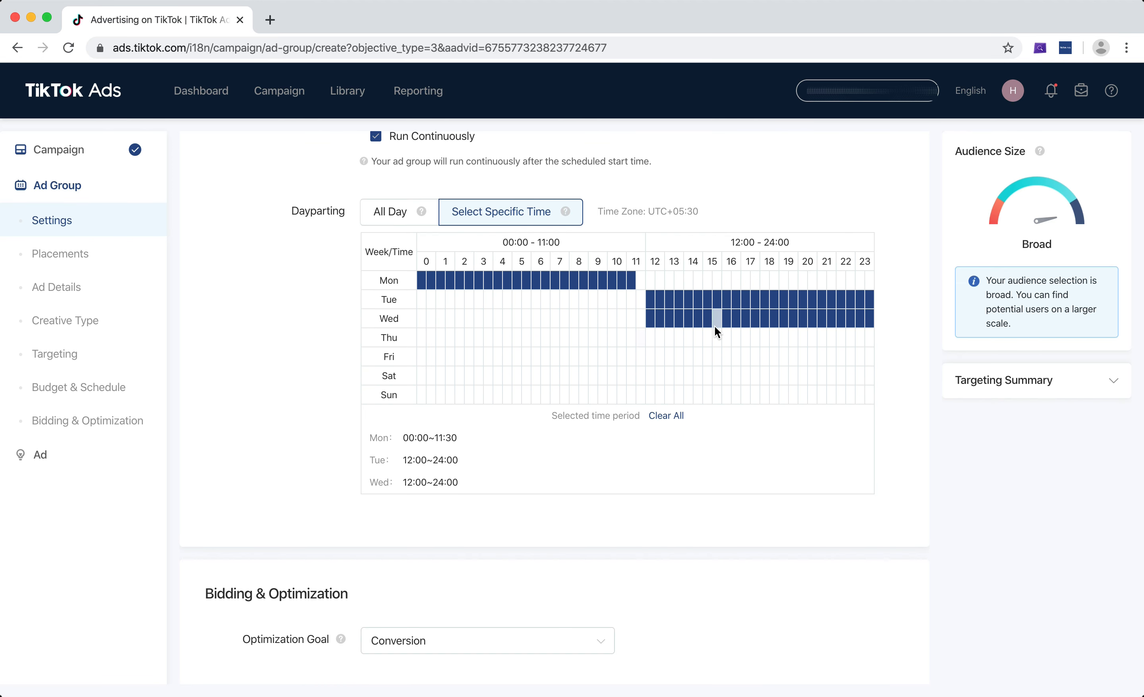
pyautogui.moveTo(854, 323); pyautogui.dragTo(874, 322)
pyautogui.click(507, 337)
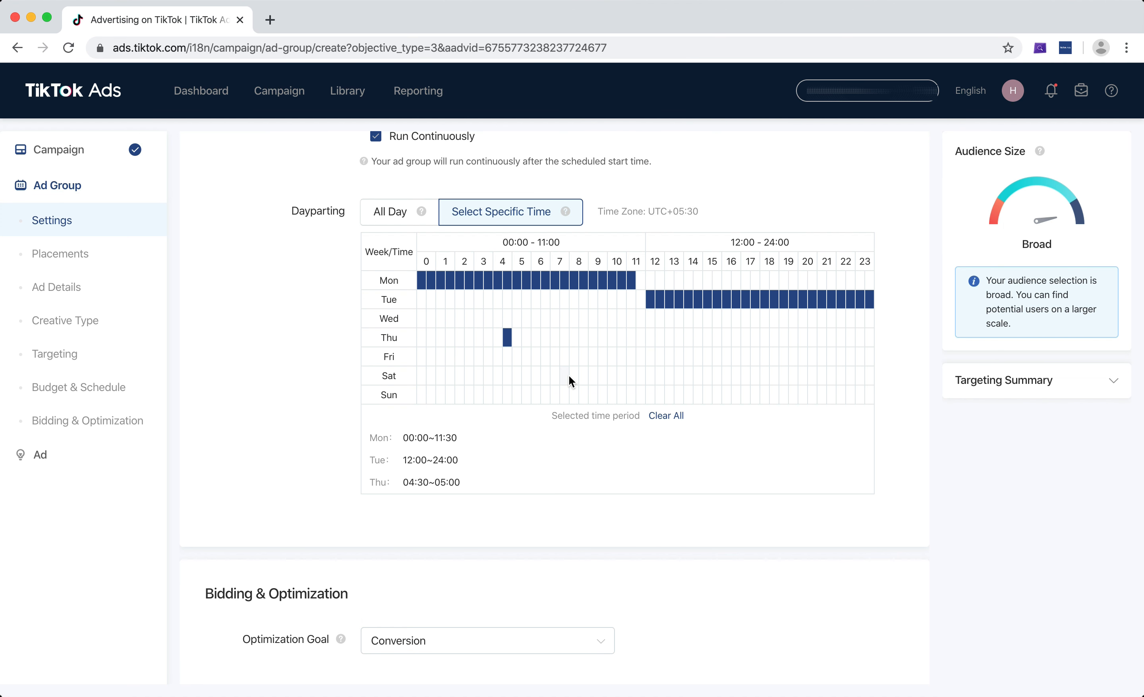
# Add scattered half-hour dayparting slots across Wednesday to Sunday, such as Saturday 07:30–08:30 and Sunday 11:30–12:00.
pyautogui.moveTo(565, 375); pyautogui.dragTo(574, 376)
pyautogui.click(641, 394)
pyautogui.click(678, 357)
pyautogui.click(709, 334)
pyautogui.click(623, 320)
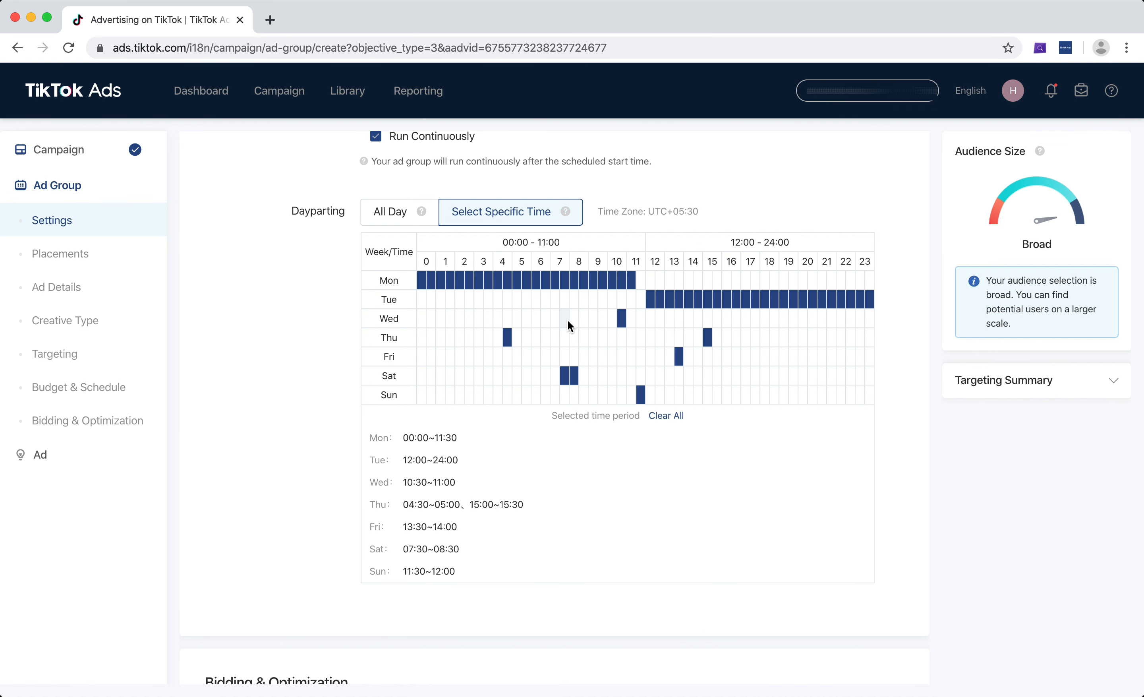
pyautogui.click(566, 319)
pyautogui.click(764, 377)
pyautogui.click(831, 394)
pyautogui.click(838, 379)
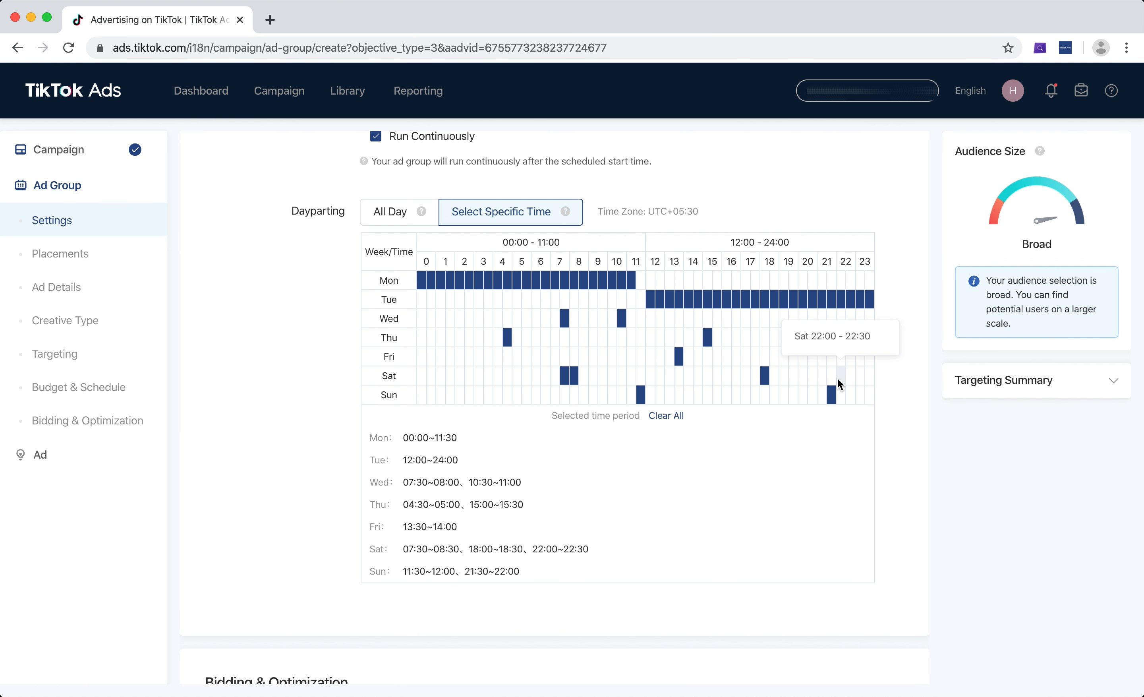
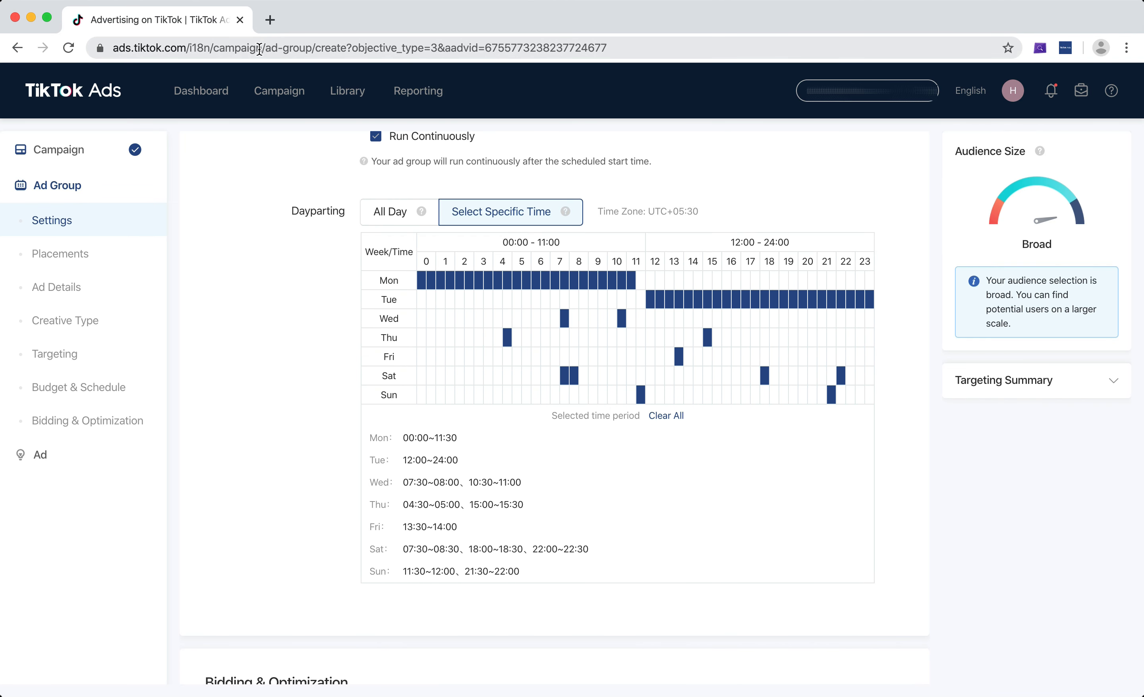
# Open TikTok Ads in a new tab and enter the ad account's dashboard.
pyautogui.click(271, 21)
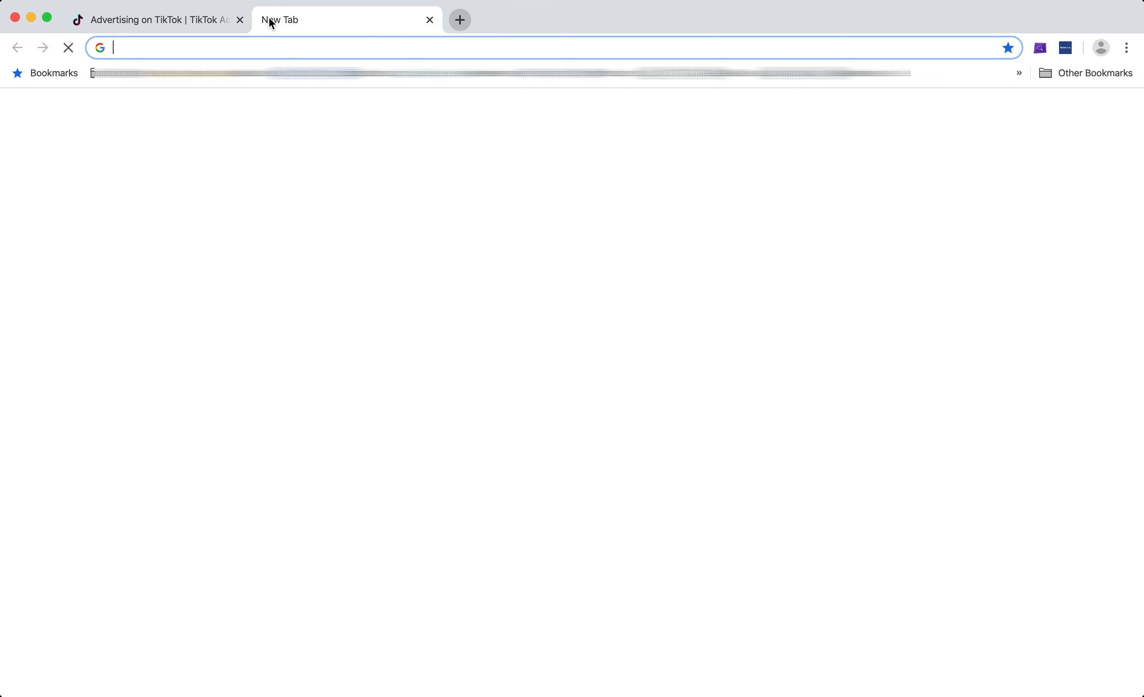
pyautogui.write('ads')
pyautogui.press('Return')
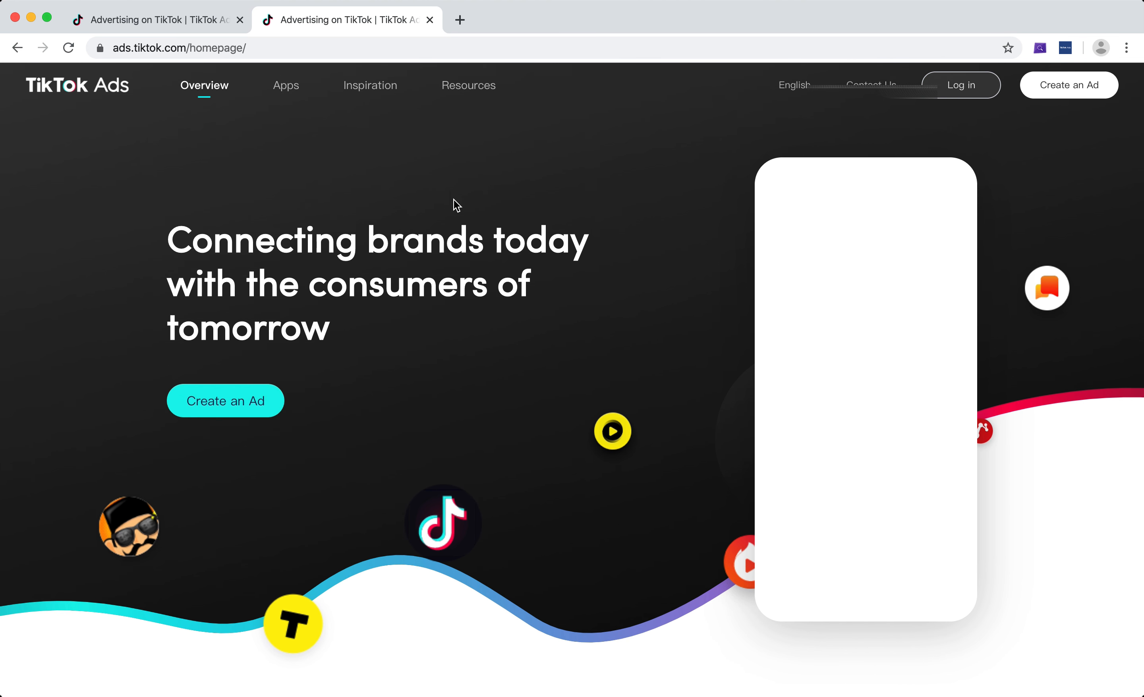
pyautogui.click(248, 401)
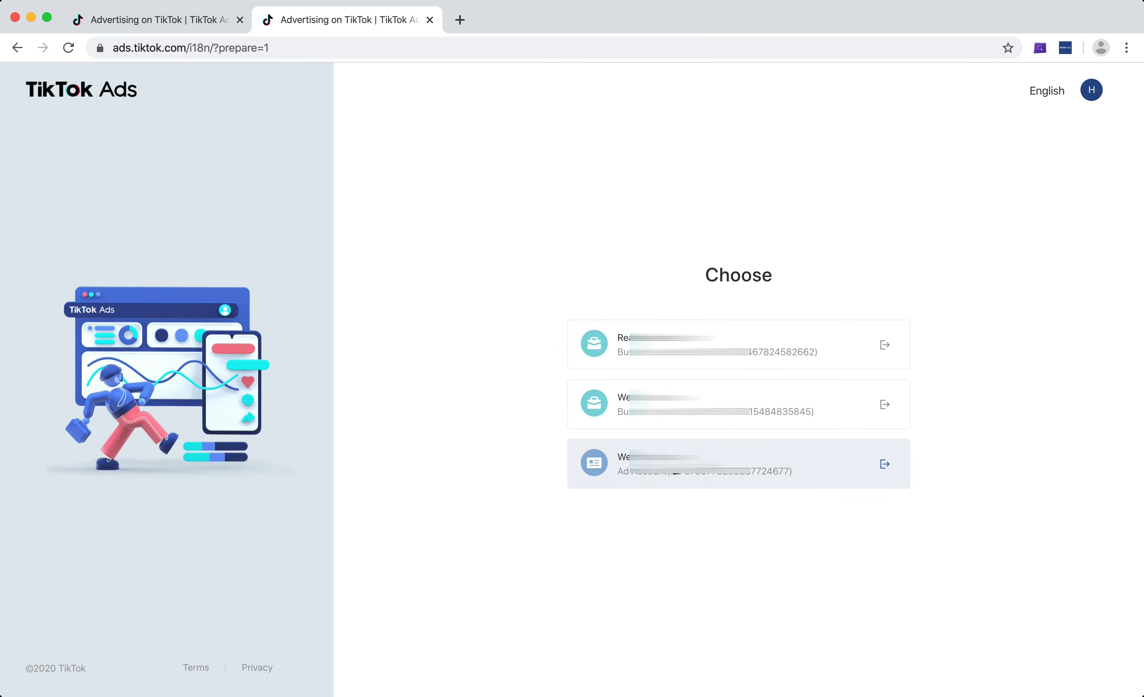
pyautogui.click(863, 467)
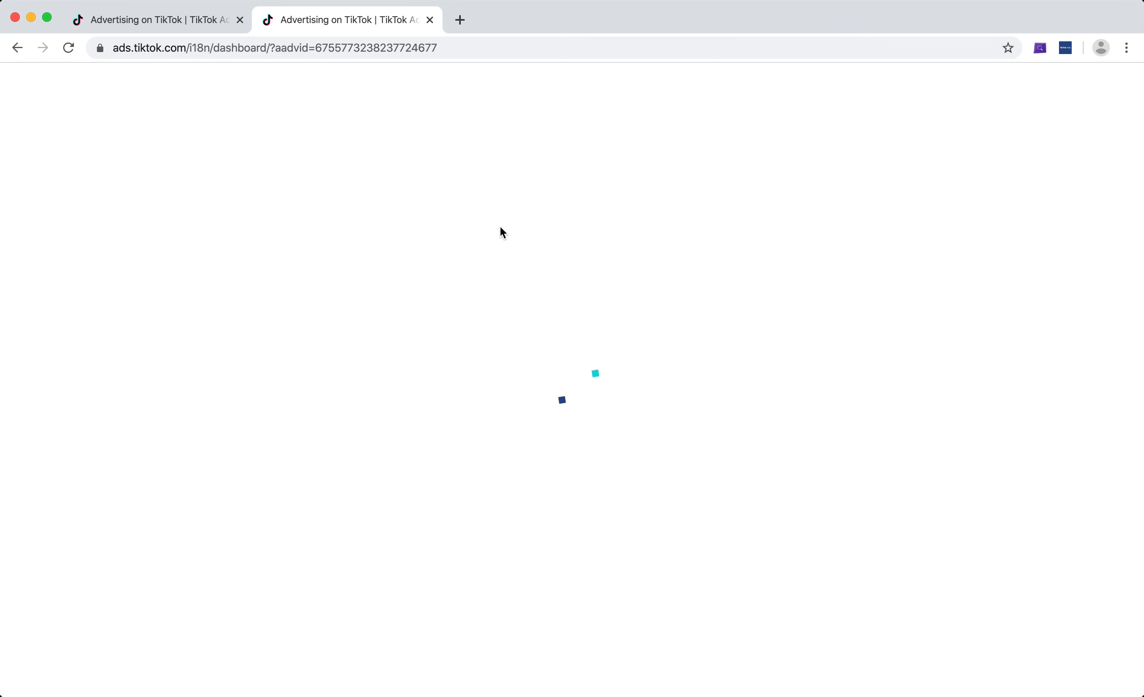
# Switch the dashboard's dayparting report metric to CPA.
pyautogui.scroll(-10, 592, 314)
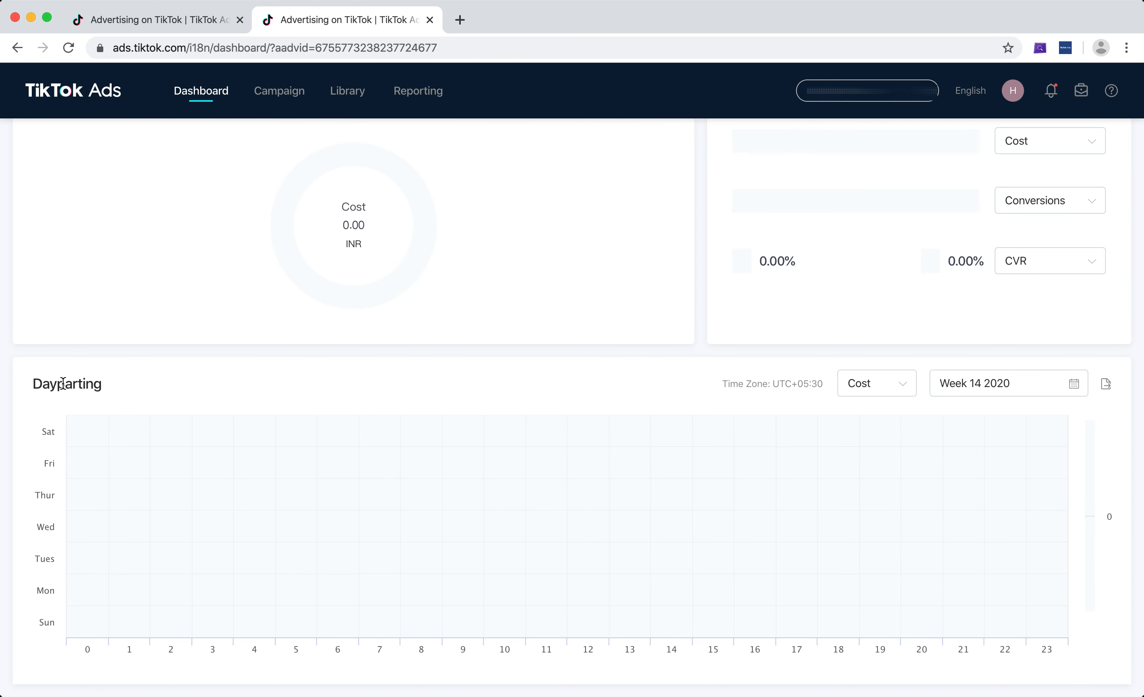
pyautogui.click(887, 391)
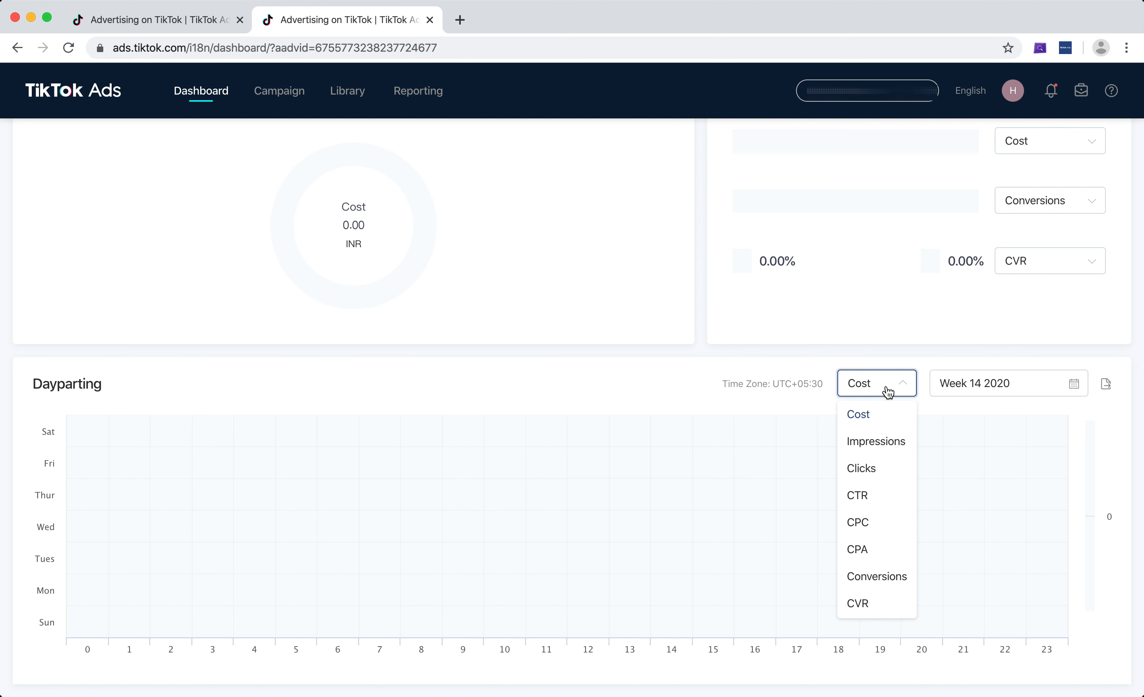
pyautogui.scroll(-1, 882, 519)
pyautogui.click(858, 528)
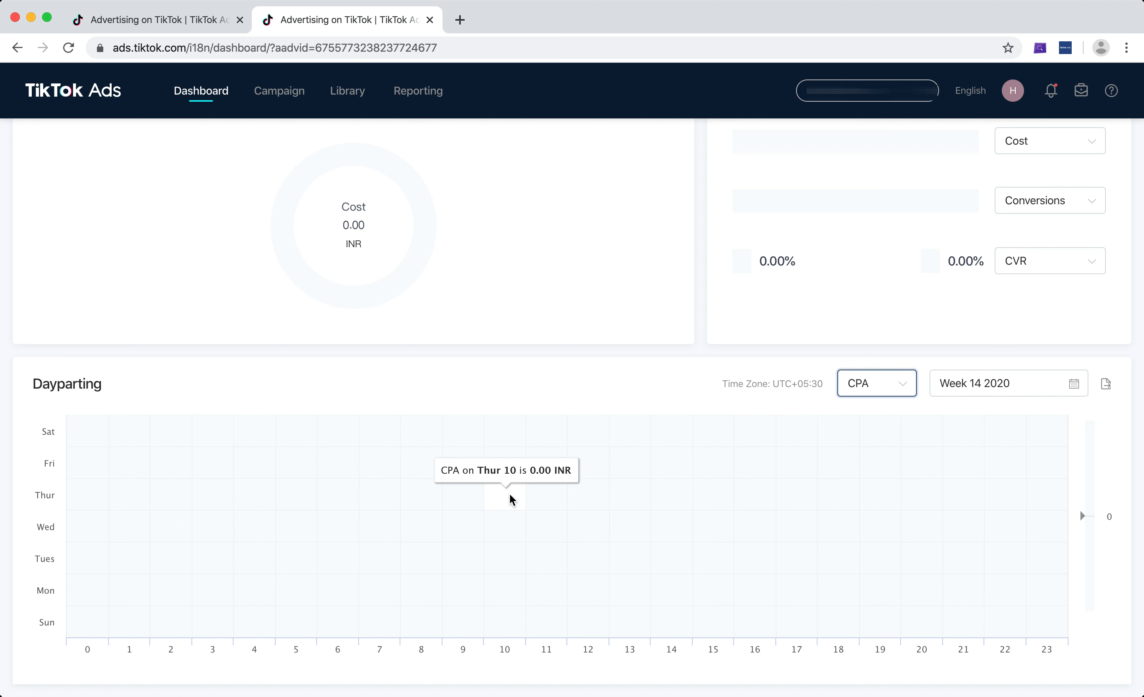
# Return to the ad group form and toggle the optimization goal between Click and Conversion, leaving it on Conversion.
pyautogui.click(175, 21)
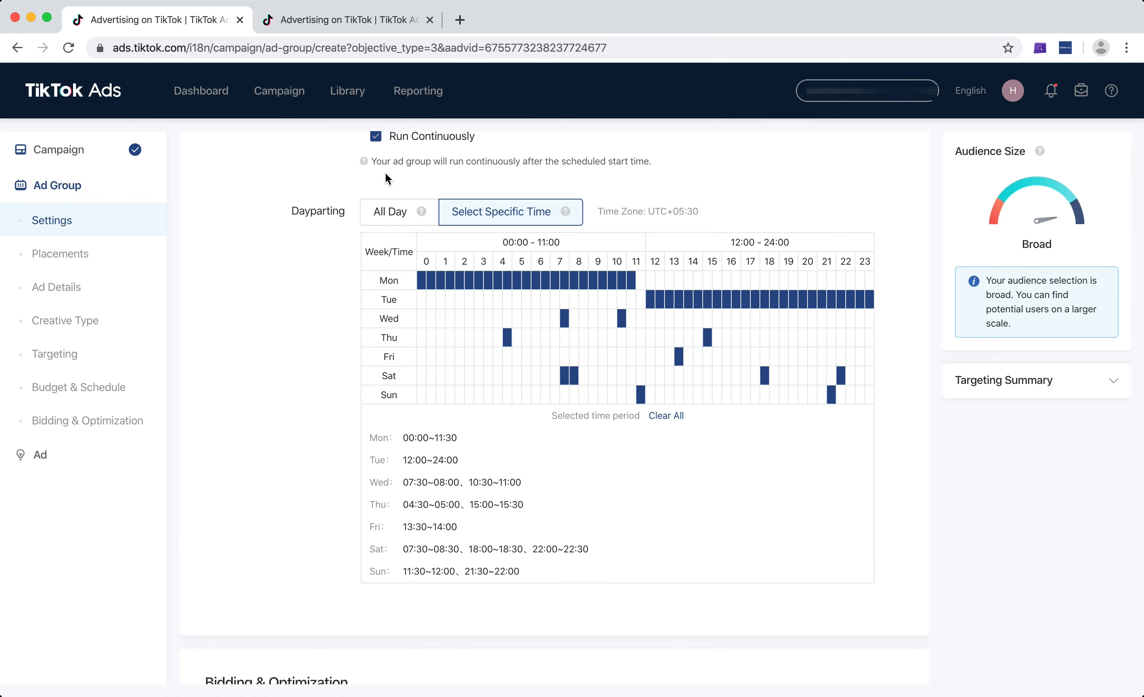
pyautogui.click(389, 217)
pyautogui.scroll(-2, 375, 255)
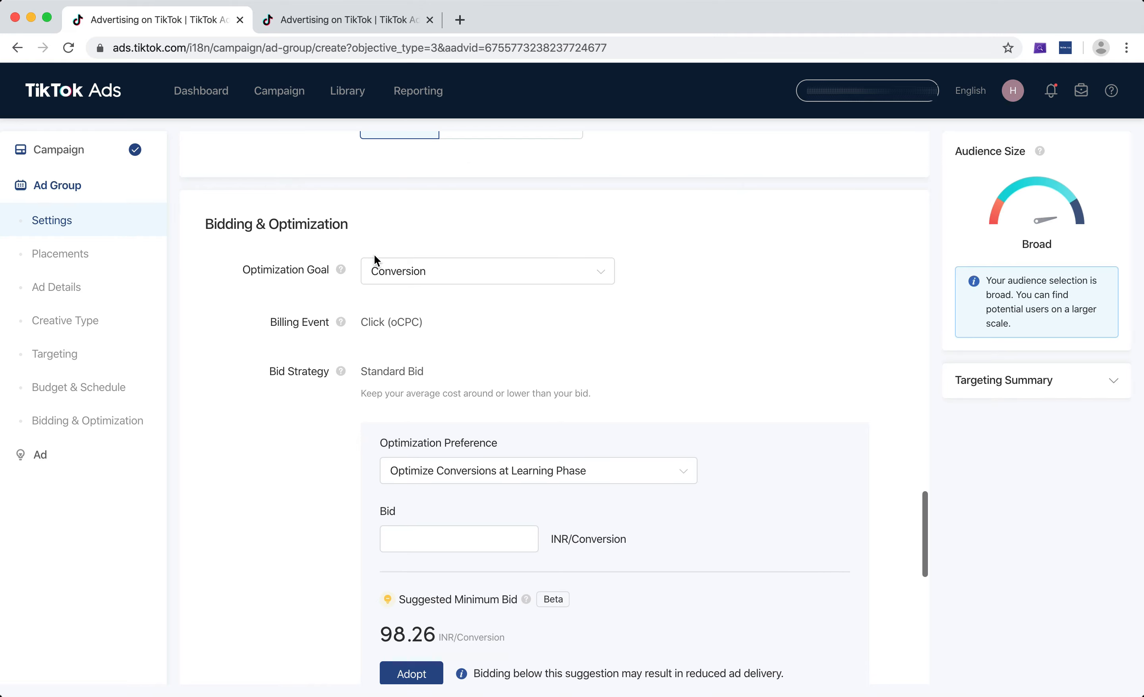
pyautogui.click(550, 281)
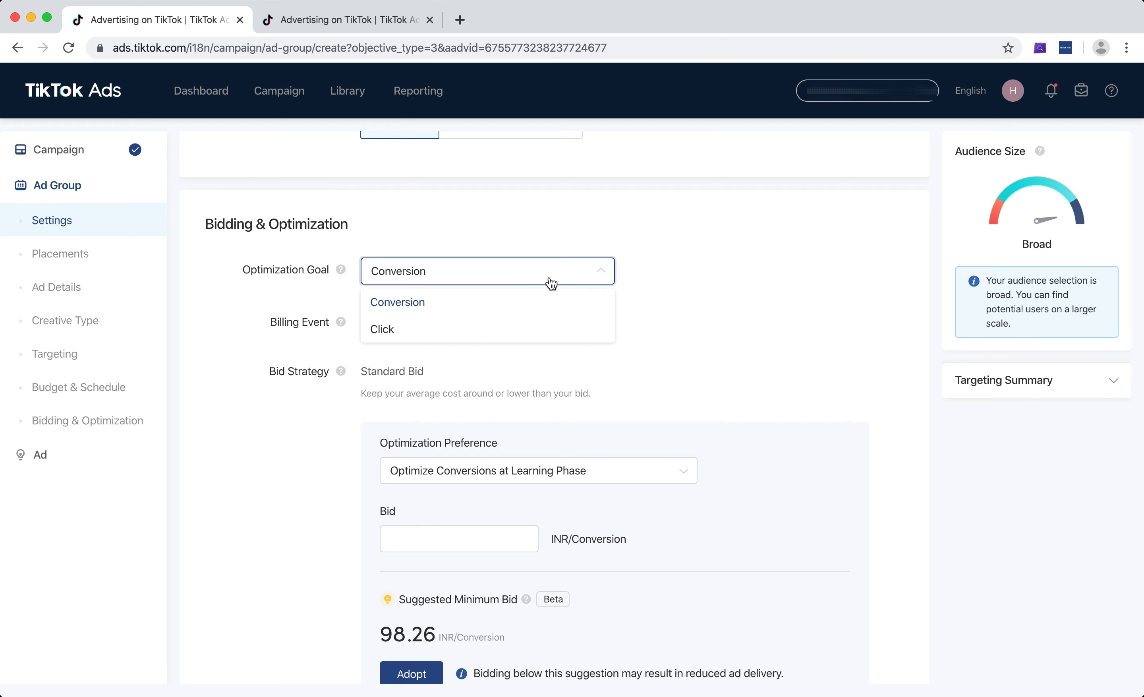
pyautogui.click(419, 334)
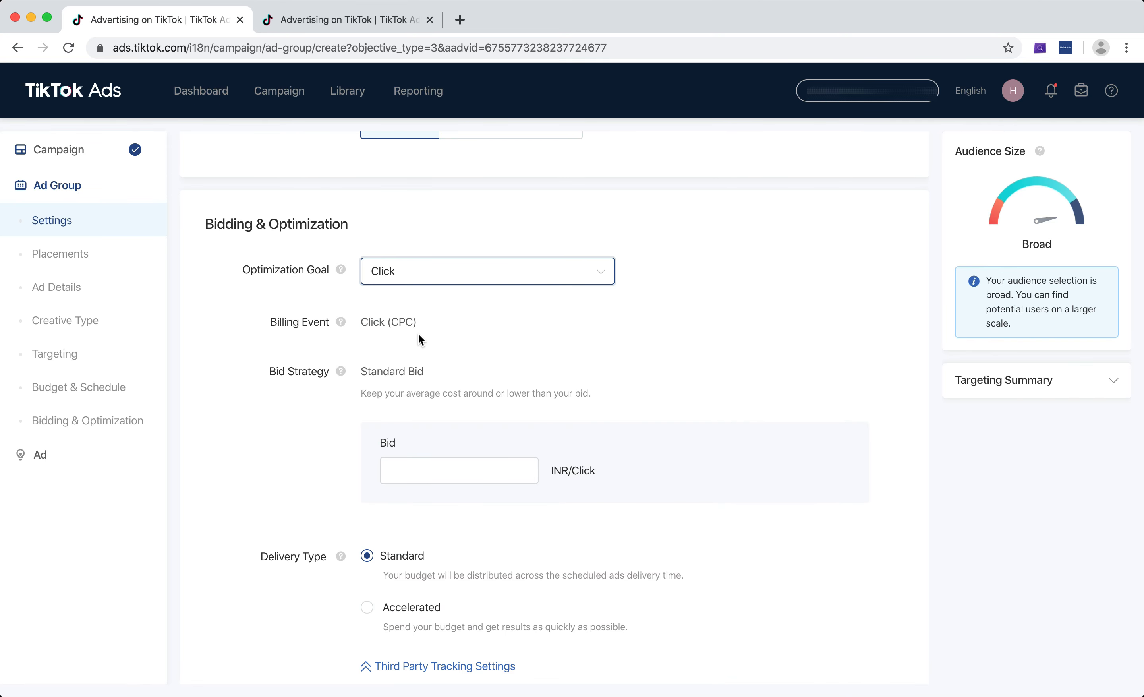
pyautogui.click(458, 281)
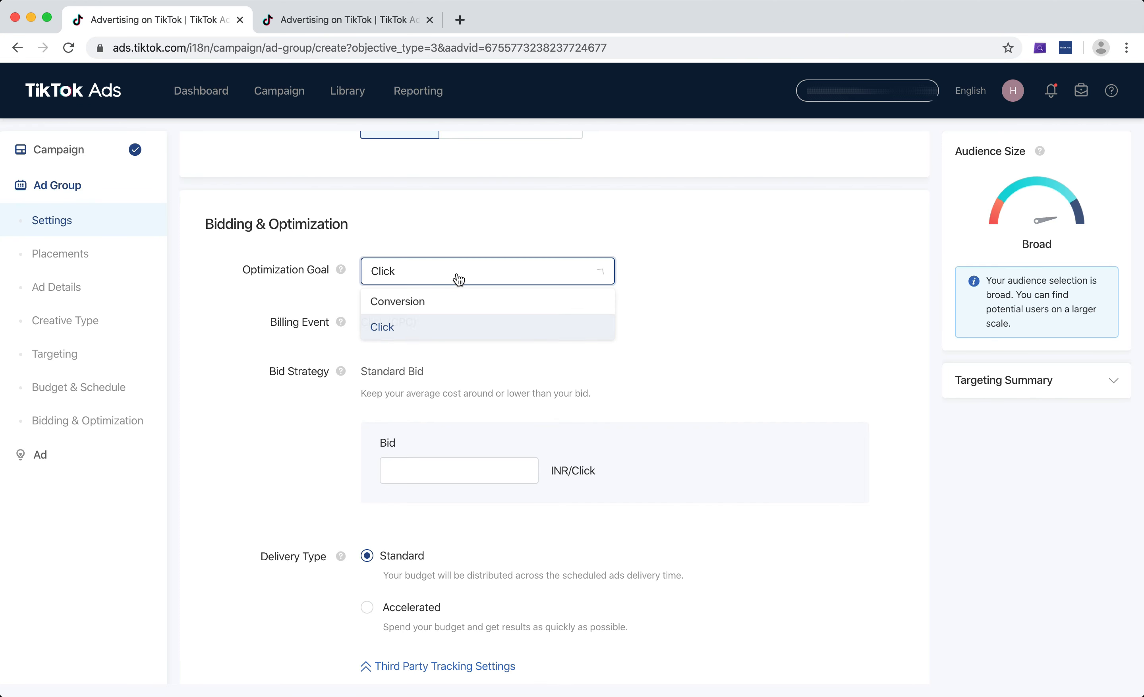
pyautogui.click(453, 307)
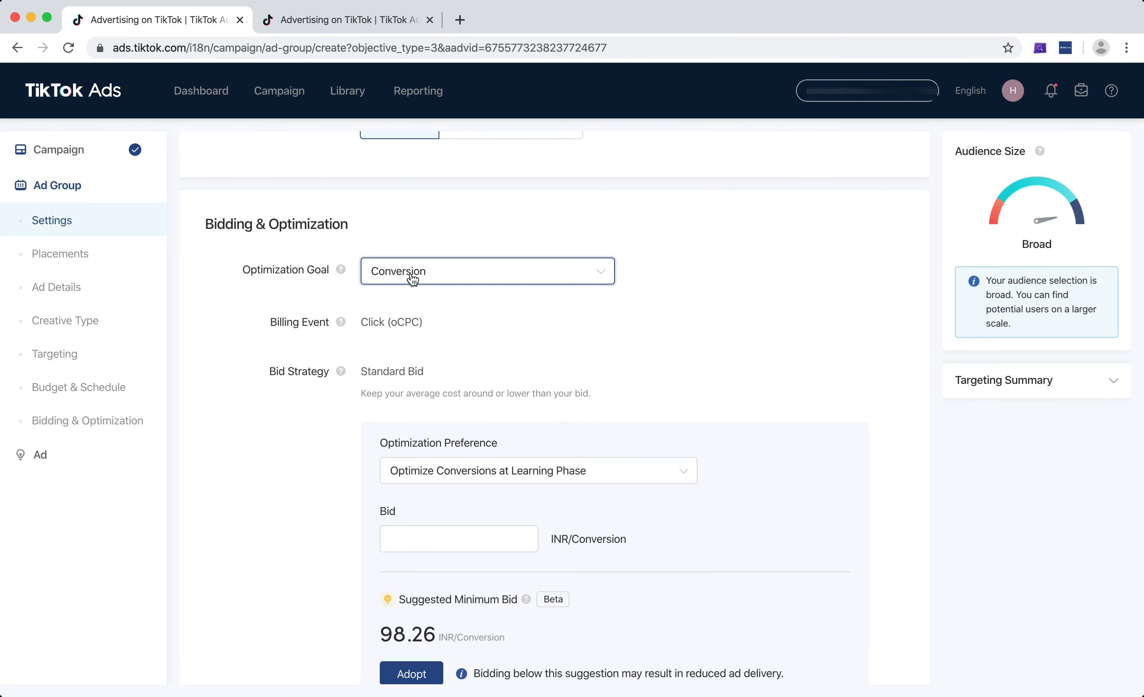
pyautogui.scroll(-3, 662, 356)
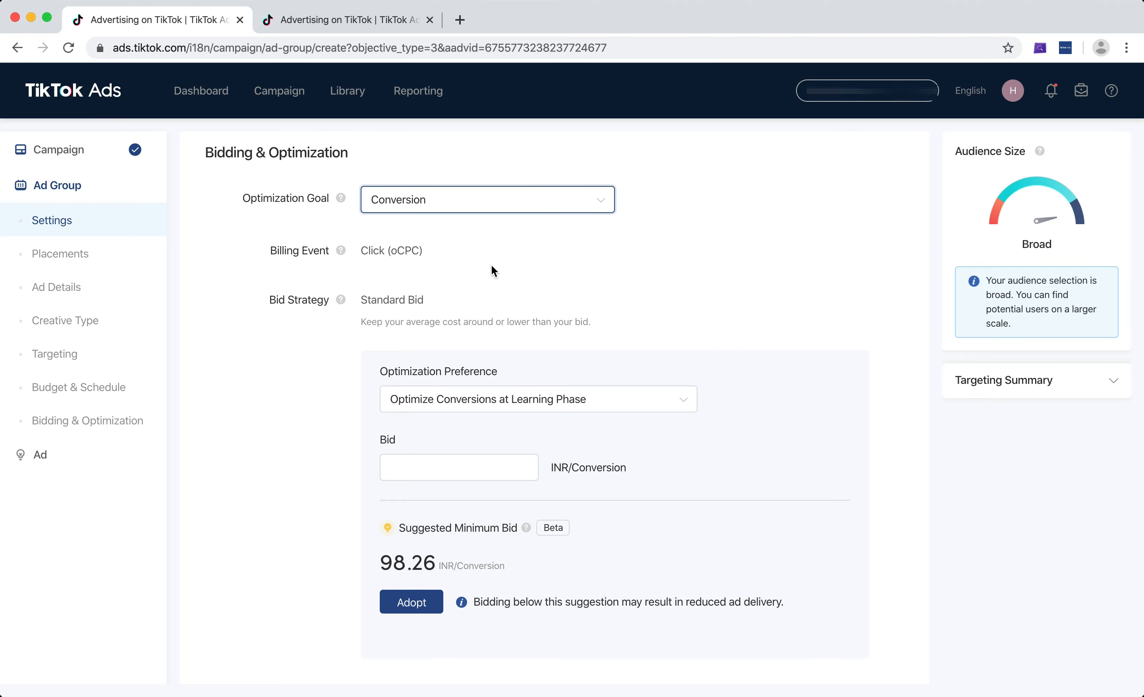
pyautogui.click(503, 197)
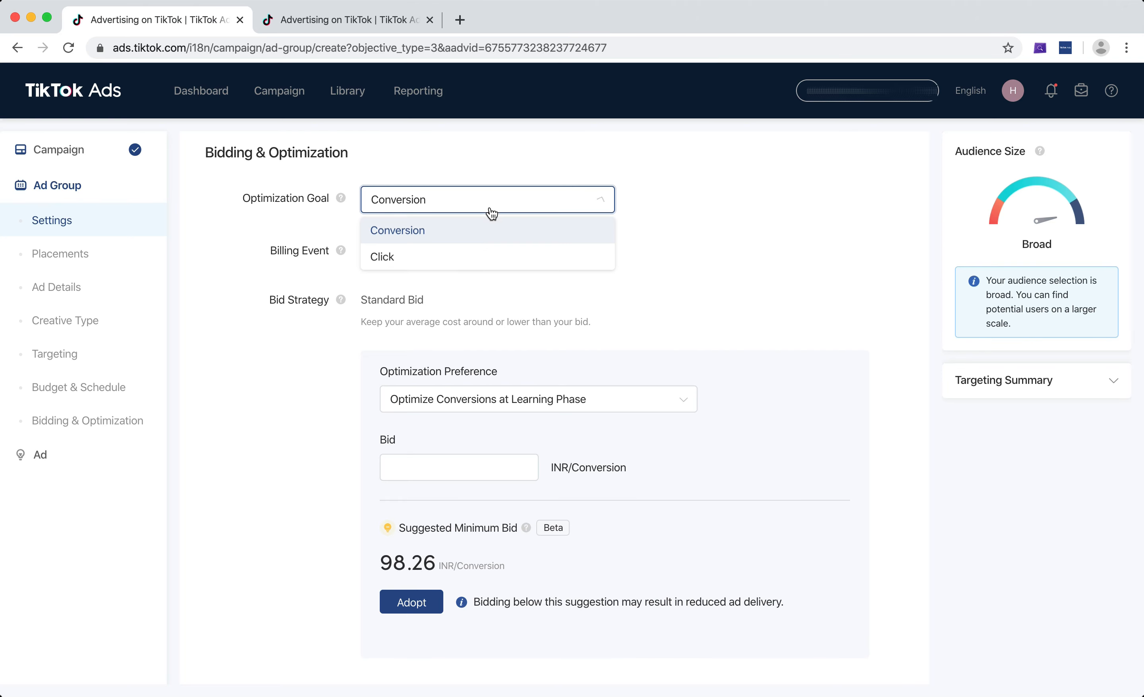
pyautogui.click(457, 258)
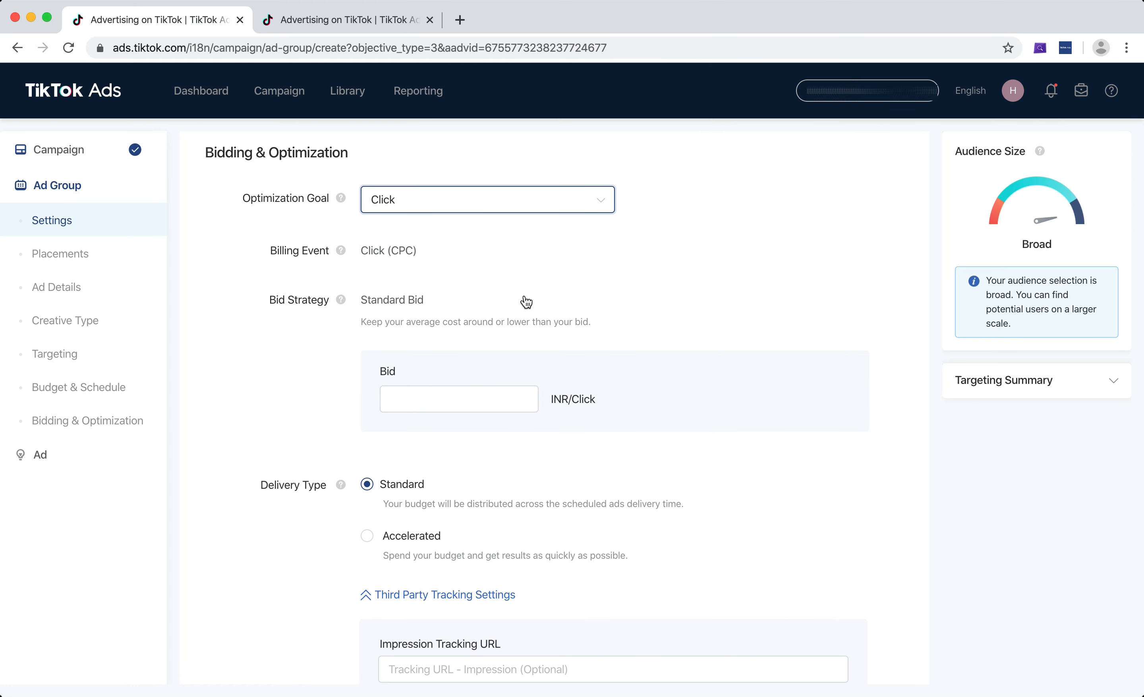
pyautogui.click(442, 201)
pyautogui.click(422, 237)
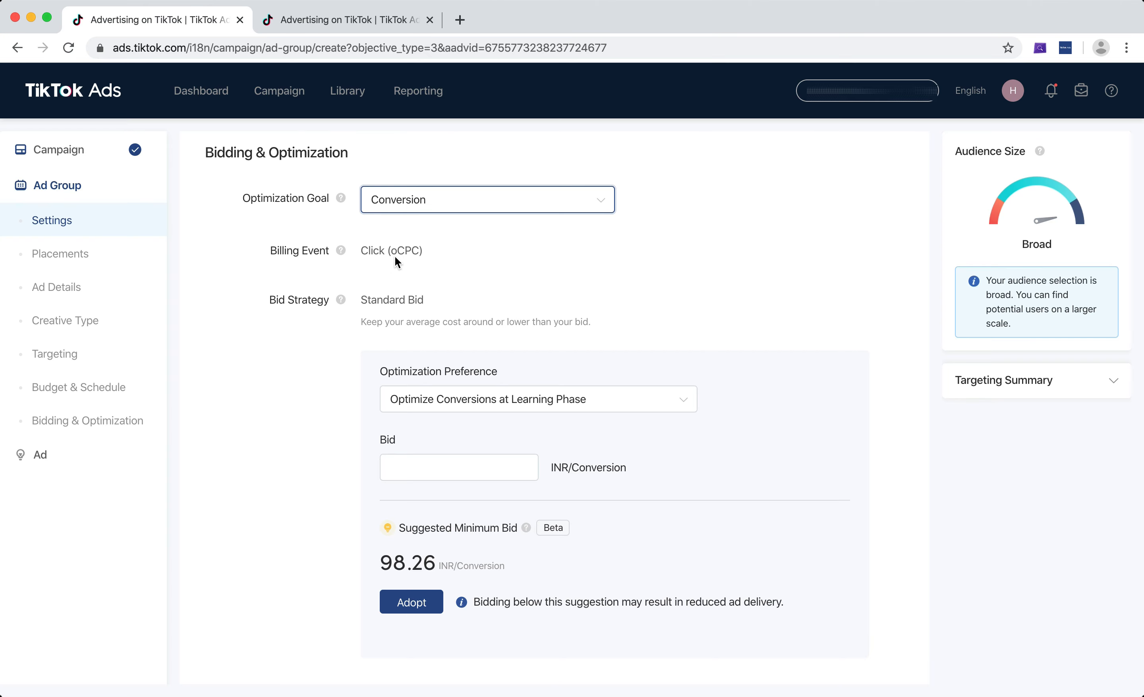
# Review the Standard Bid strategy and choose Optimize Conversions at Learning Phase as the optimization preference.
pyautogui.scroll(-2, 603, 292)
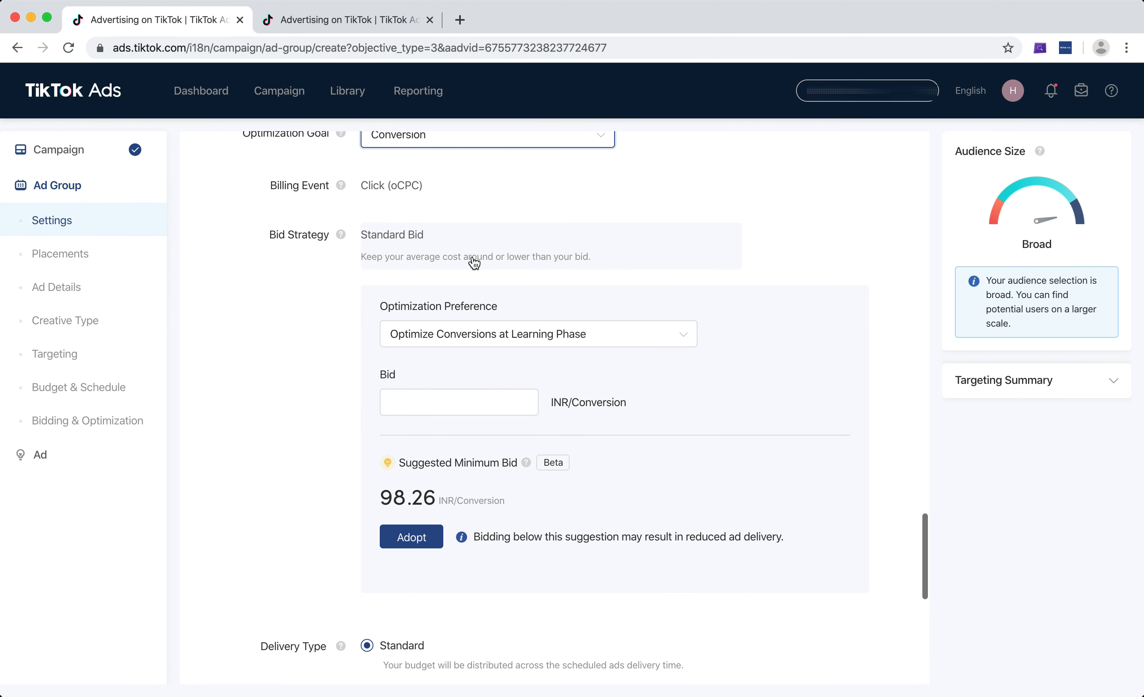
pyautogui.moveTo(474, 263)
pyautogui.scroll(2, 523, 260)
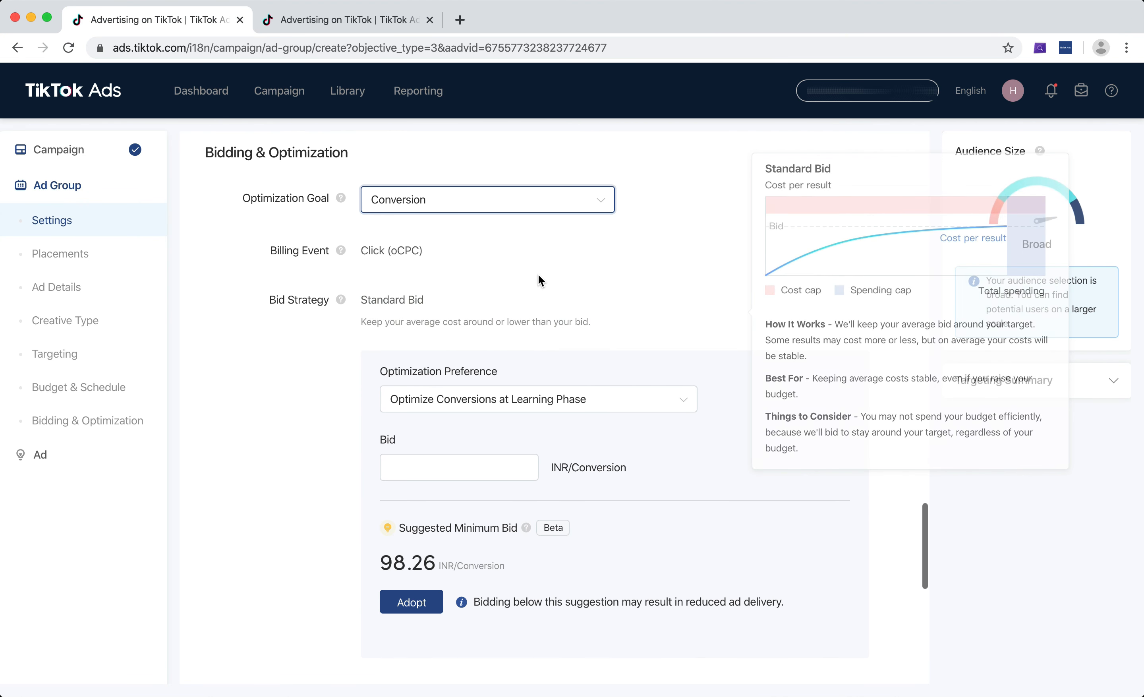
pyautogui.scroll(-2, 440, 330)
pyautogui.click(431, 350)
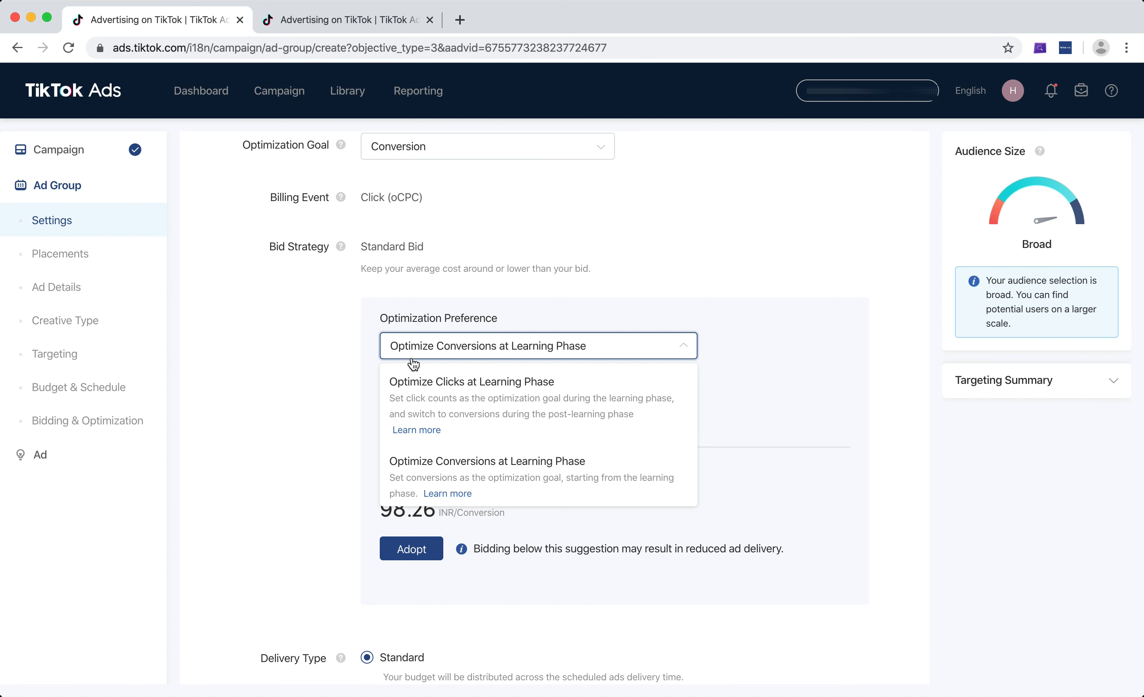
pyautogui.click(544, 493)
# Scroll through the ad group form to review the ad details, targeting, budget and schedule settings.
pyautogui.scroll(-1, 585, 392)
pyautogui.click(486, 382)
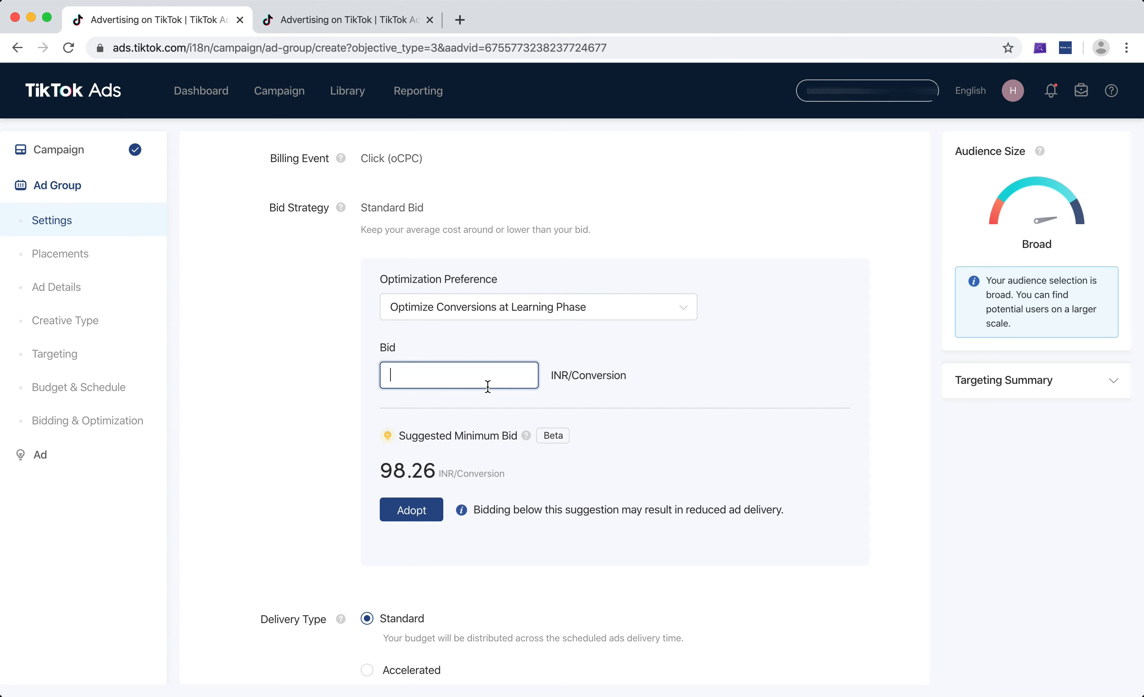
pyautogui.scroll(15, 487, 387)
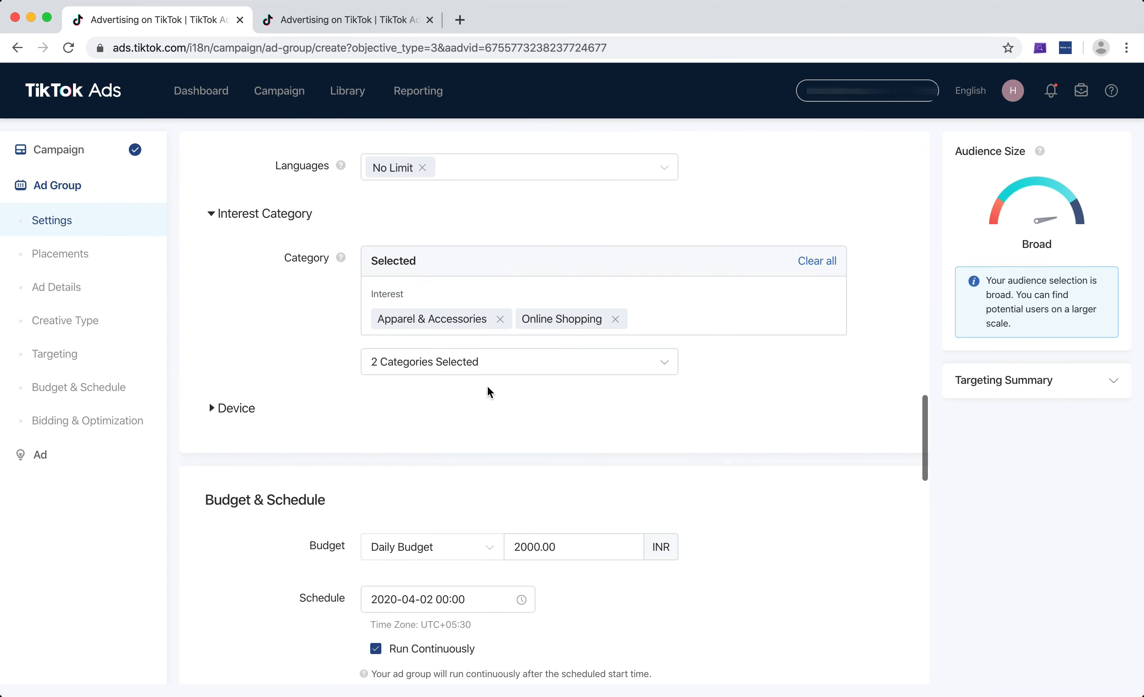
pyautogui.scroll(12, 487, 387)
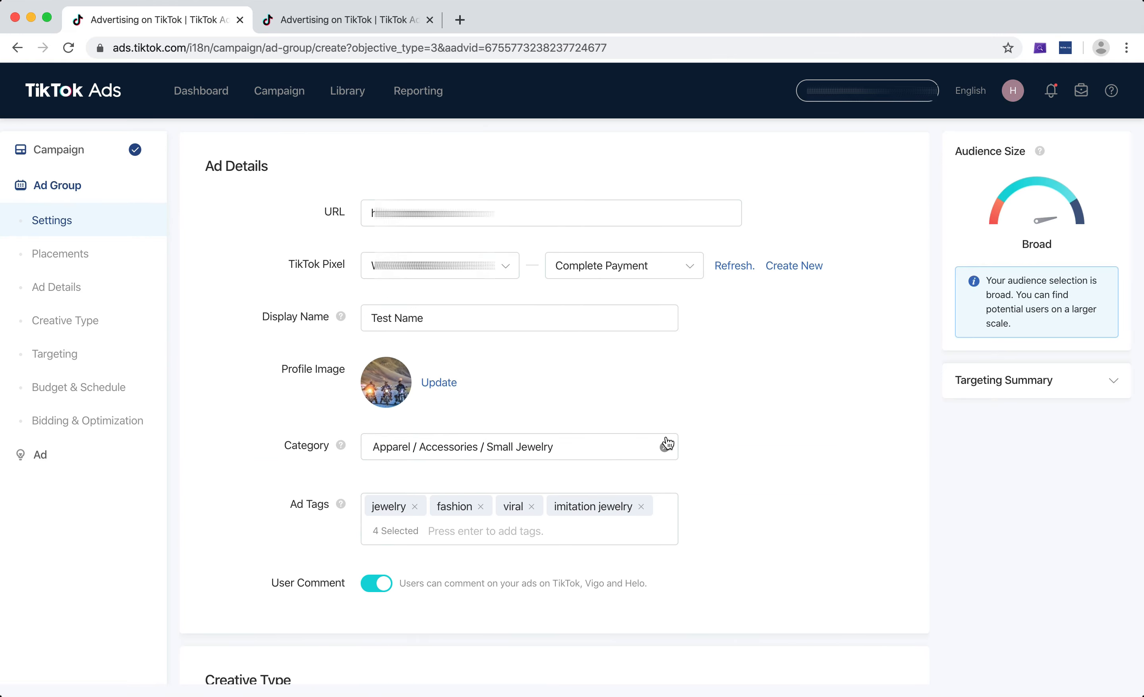
pyautogui.scroll(-3, 650, 434)
pyautogui.scroll(-20, 585, 426)
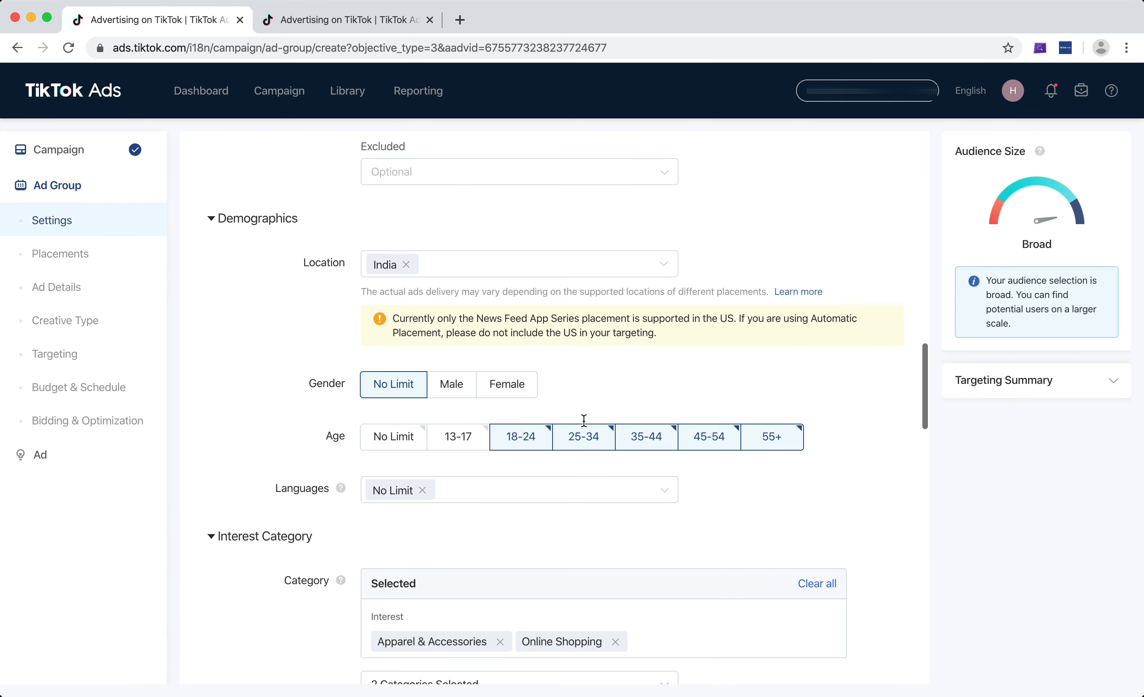
pyautogui.scroll(3, 585, 425)
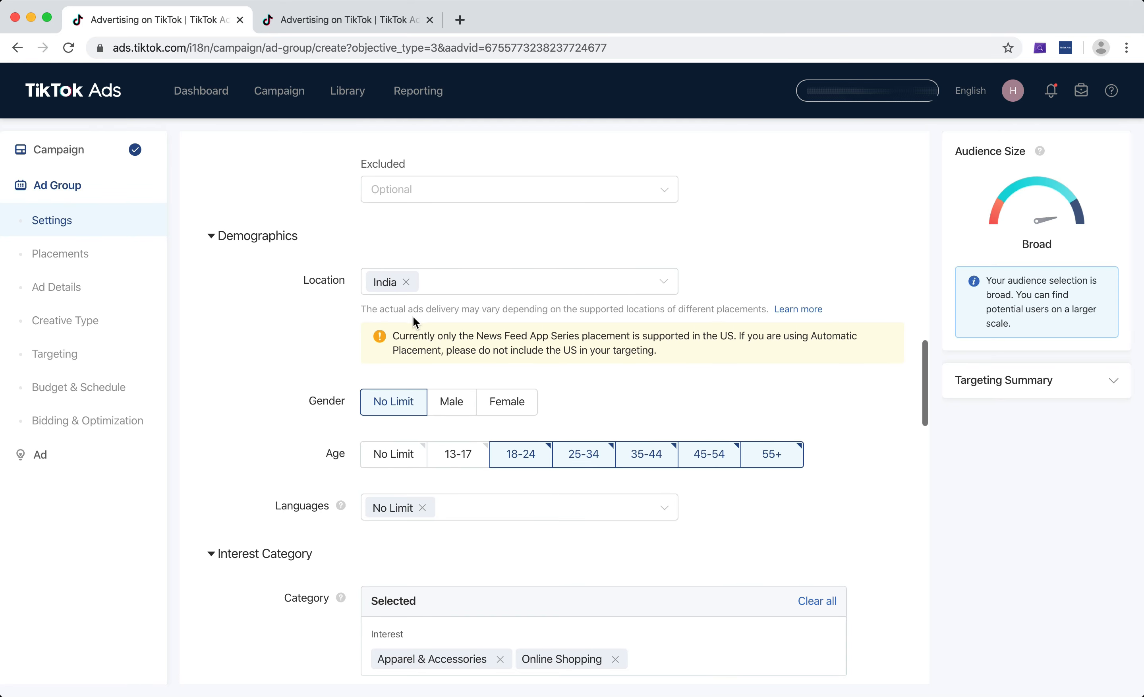
pyautogui.scroll(-12, 315, 500)
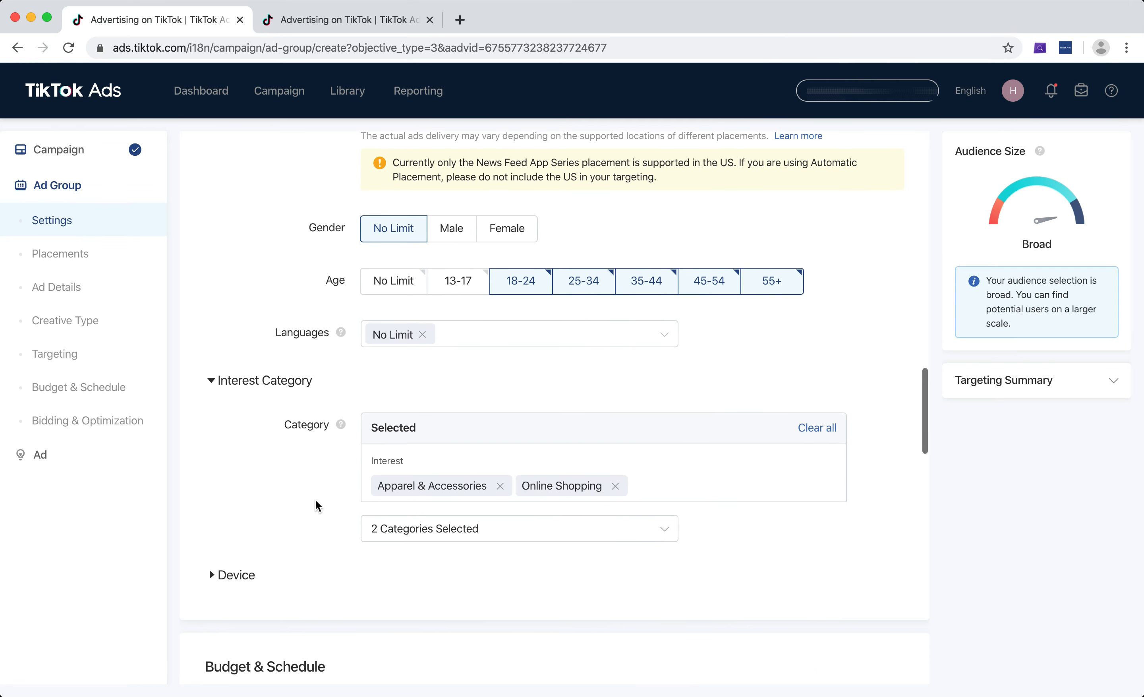
pyautogui.scroll(-5, 316, 500)
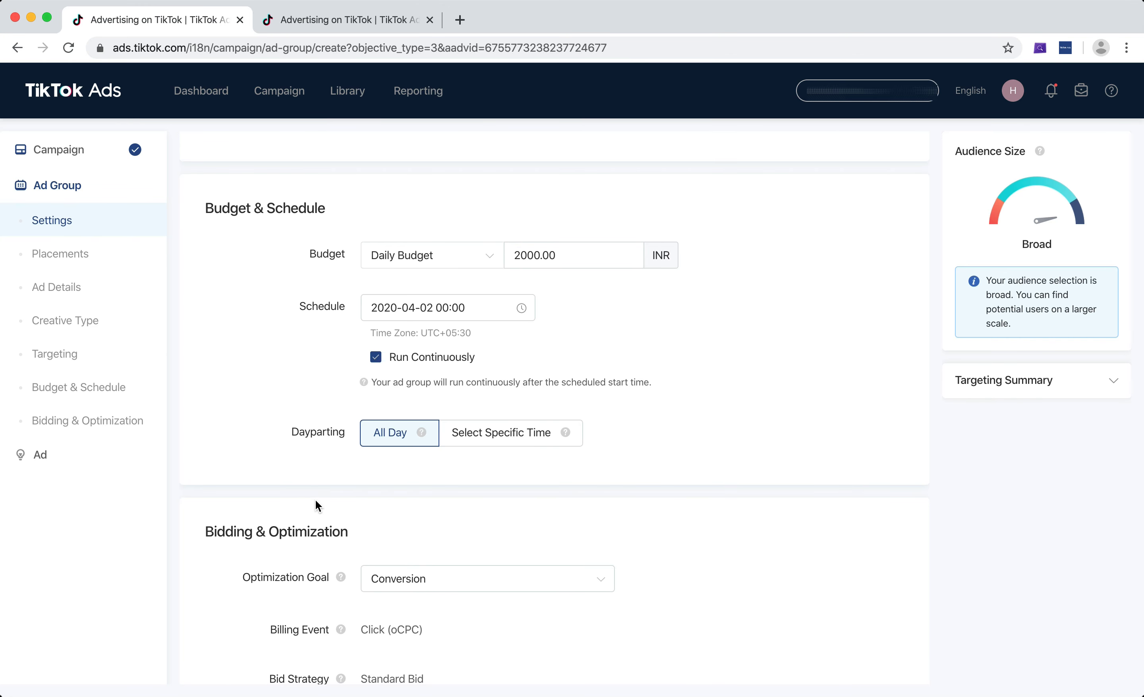
pyautogui.scroll(-17, 315, 500)
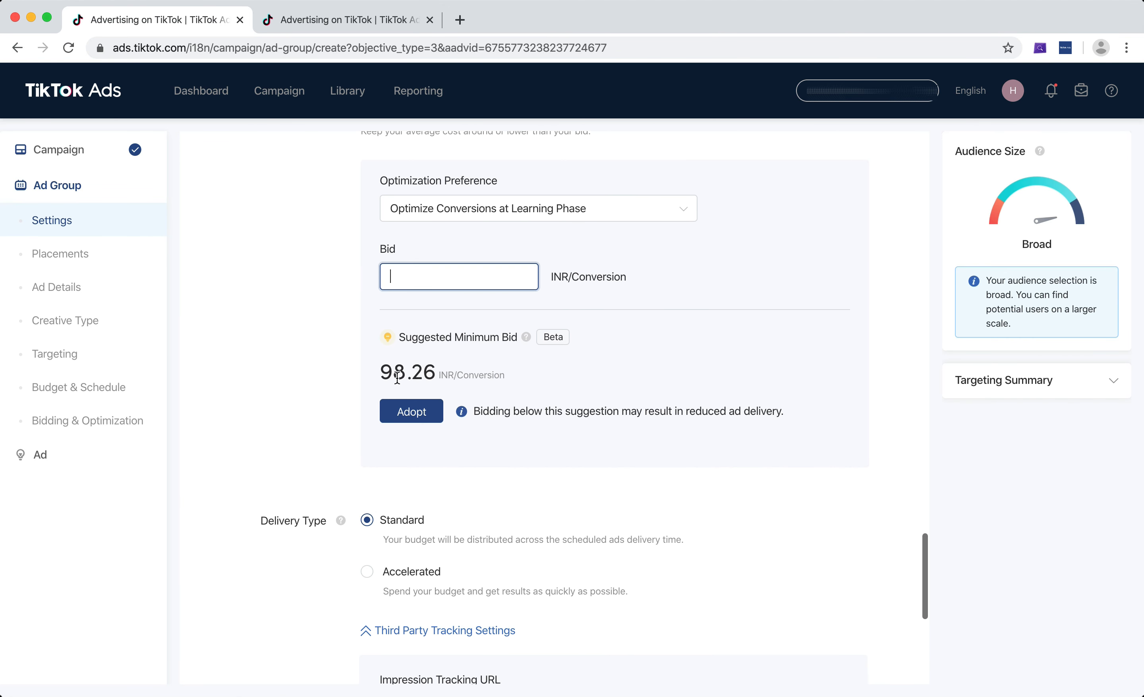
# Try different bids: adopt the suggested minimum bid, then enter 100 and 97 INR per conversion.
pyautogui.doubleClick(398, 373)
pyautogui.click(406, 373)
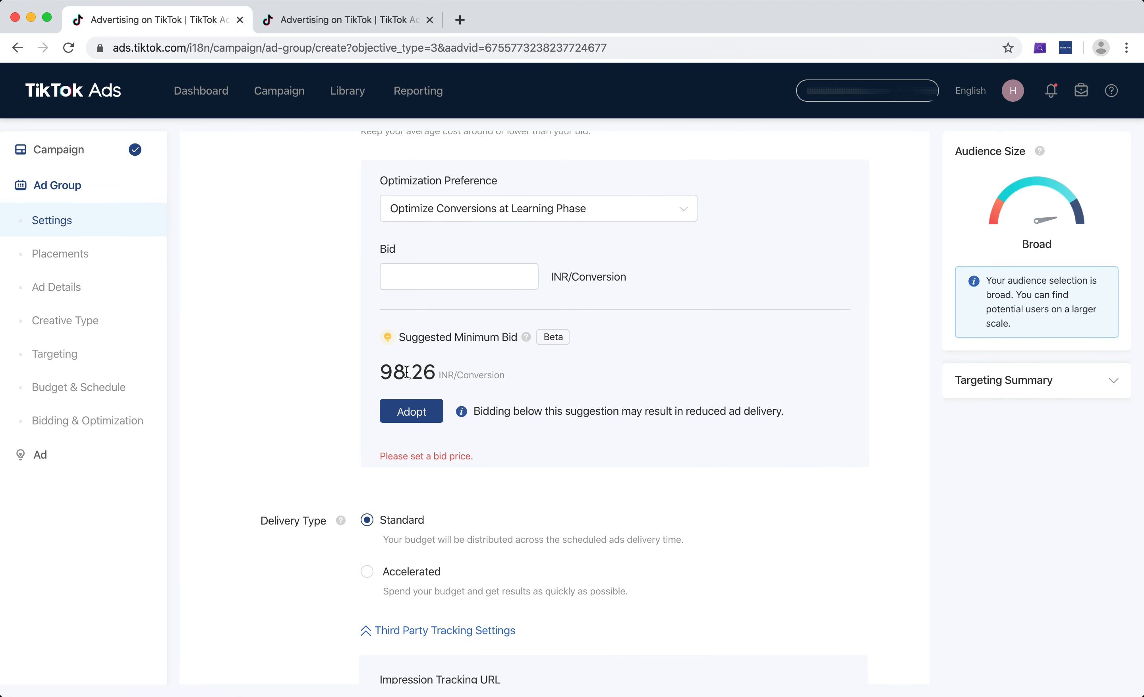
pyautogui.click(419, 412)
pyautogui.doubleClick(458, 273)
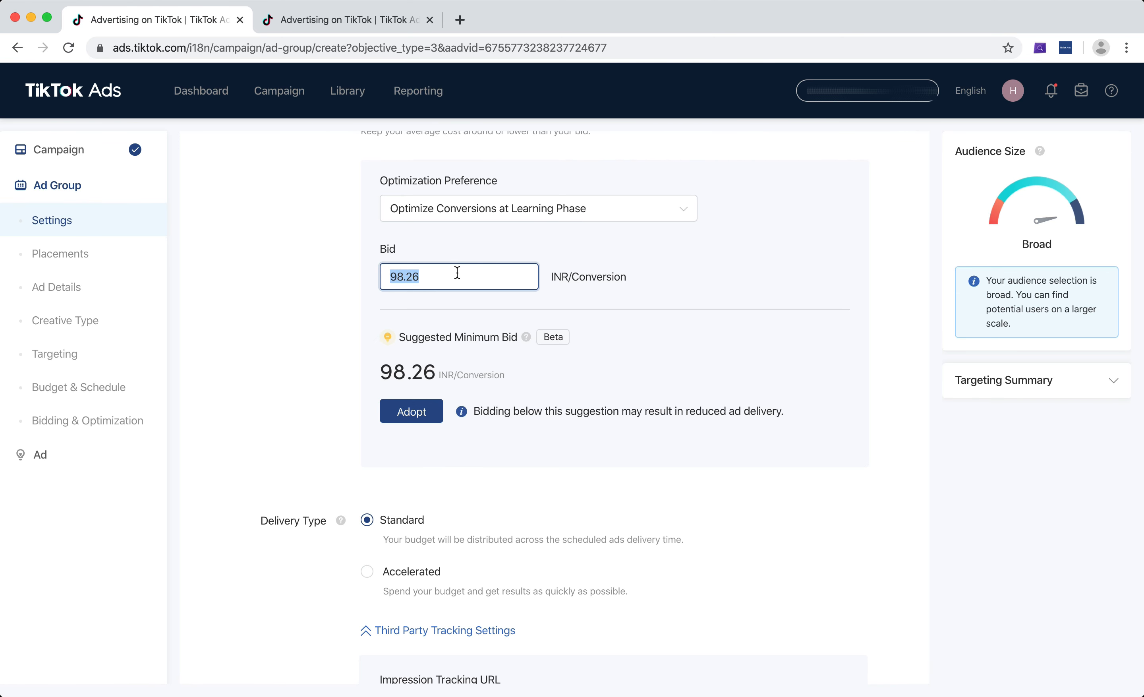
pyautogui.write('100')
pyautogui.doubleClick(470, 272)
pyautogui.write('97')
pyautogui.click(633, 283)
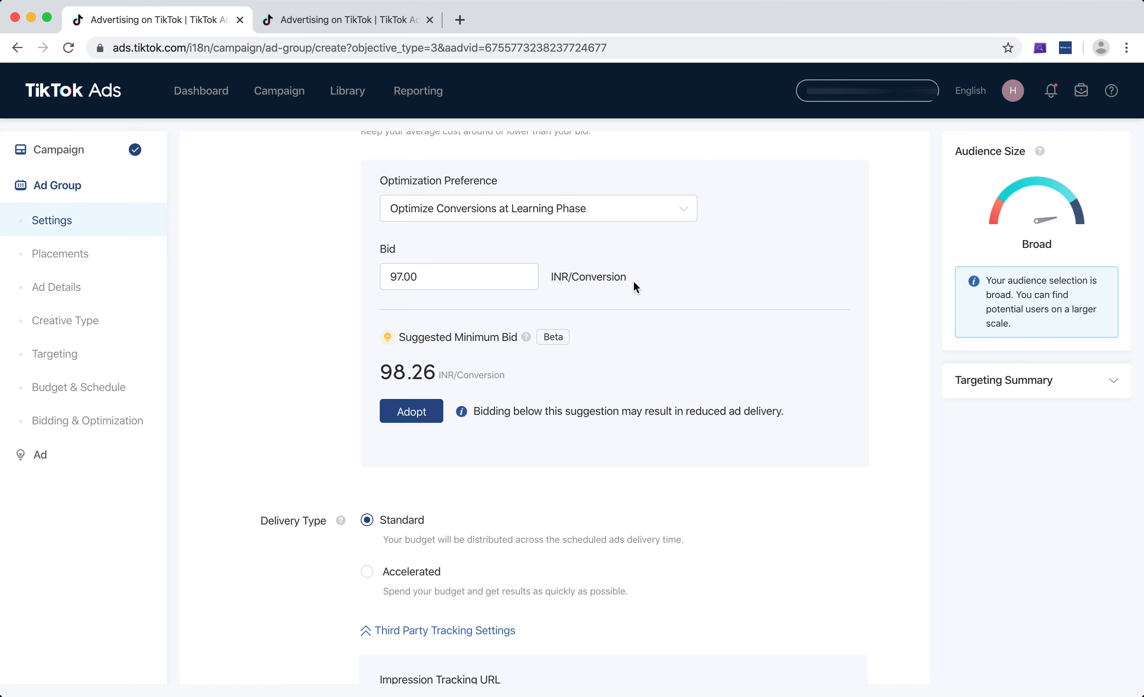
pyautogui.click(505, 286)
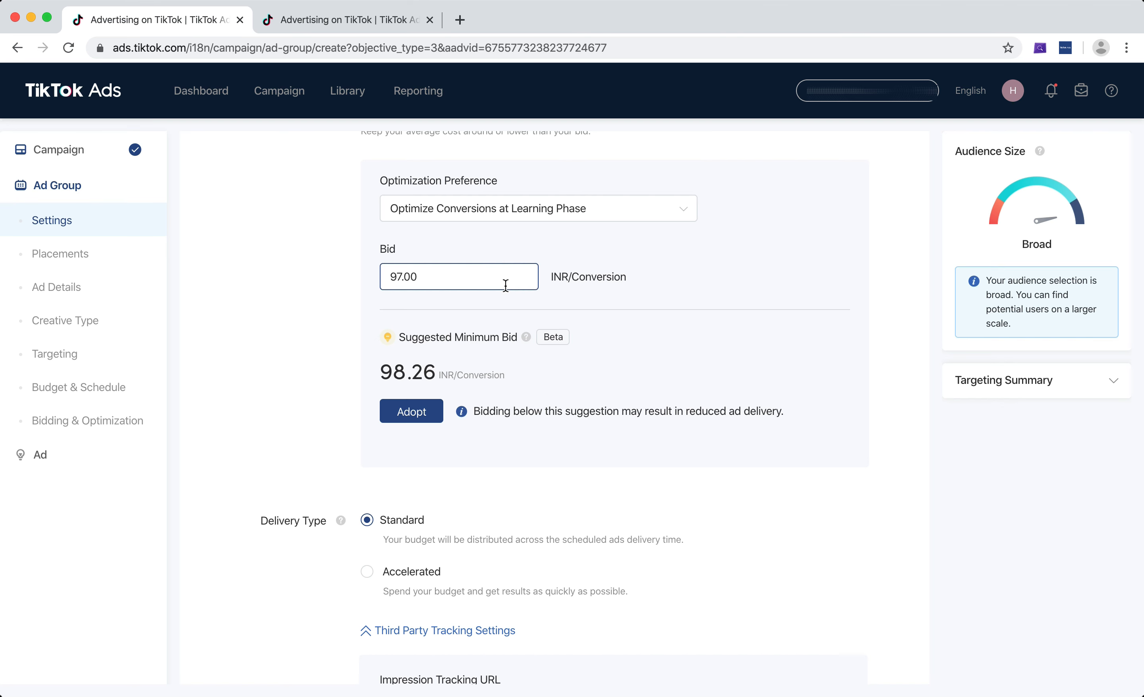
# Expand the Targeting Summary and set the bid to 100 INR per conversion.
pyautogui.click(1113, 380)
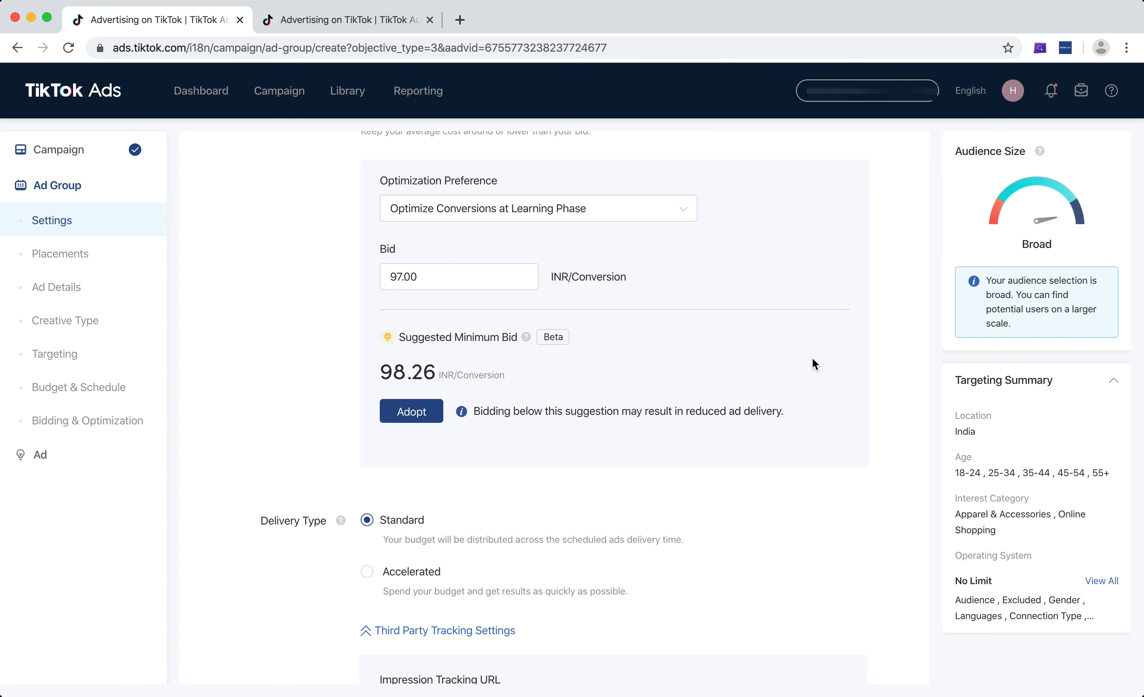
pyautogui.doubleClick(490, 284)
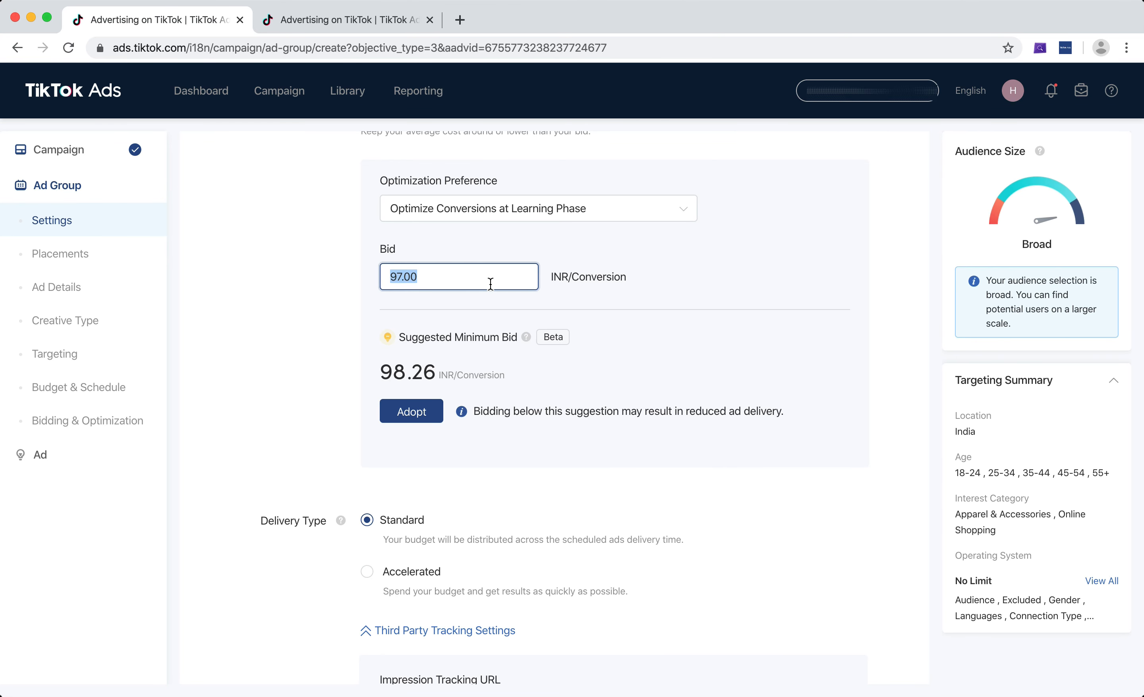
pyautogui.click(423, 415)
pyautogui.doubleClick(428, 287)
pyautogui.write('100')
pyautogui.click(619, 284)
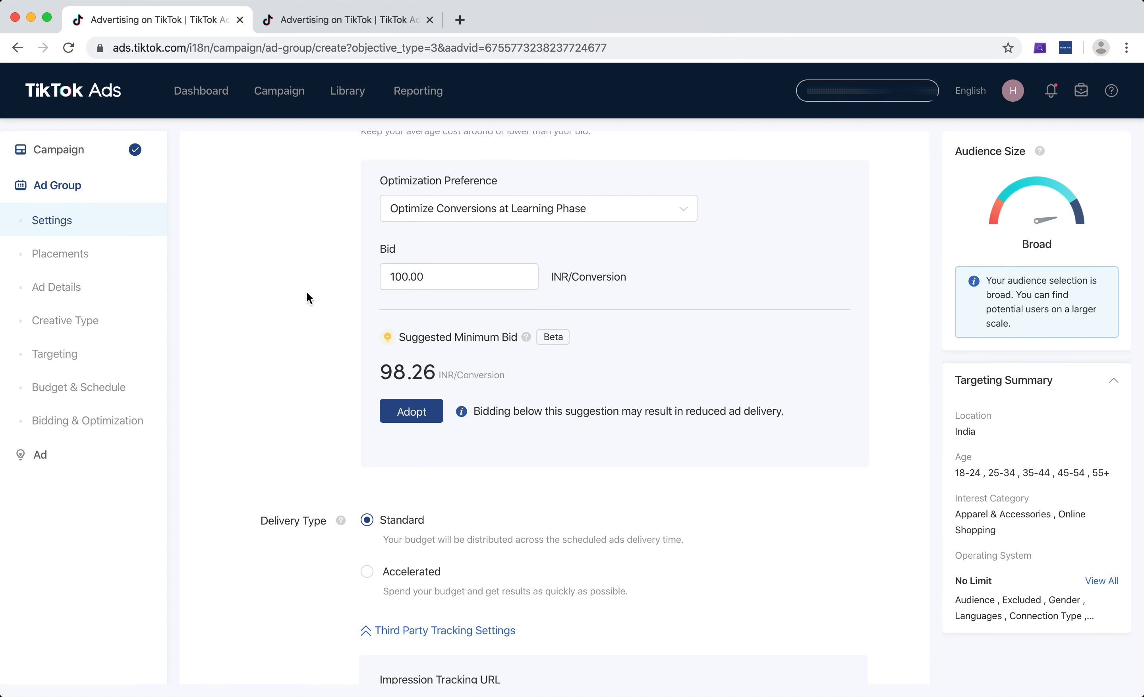
# Review the bid field, delivery type and third-party tracking URL settings in the bidding section.
pyautogui.scroll(3, 306, 292)
pyautogui.moveTo(452, 407); pyautogui.dragTo(329, 393)
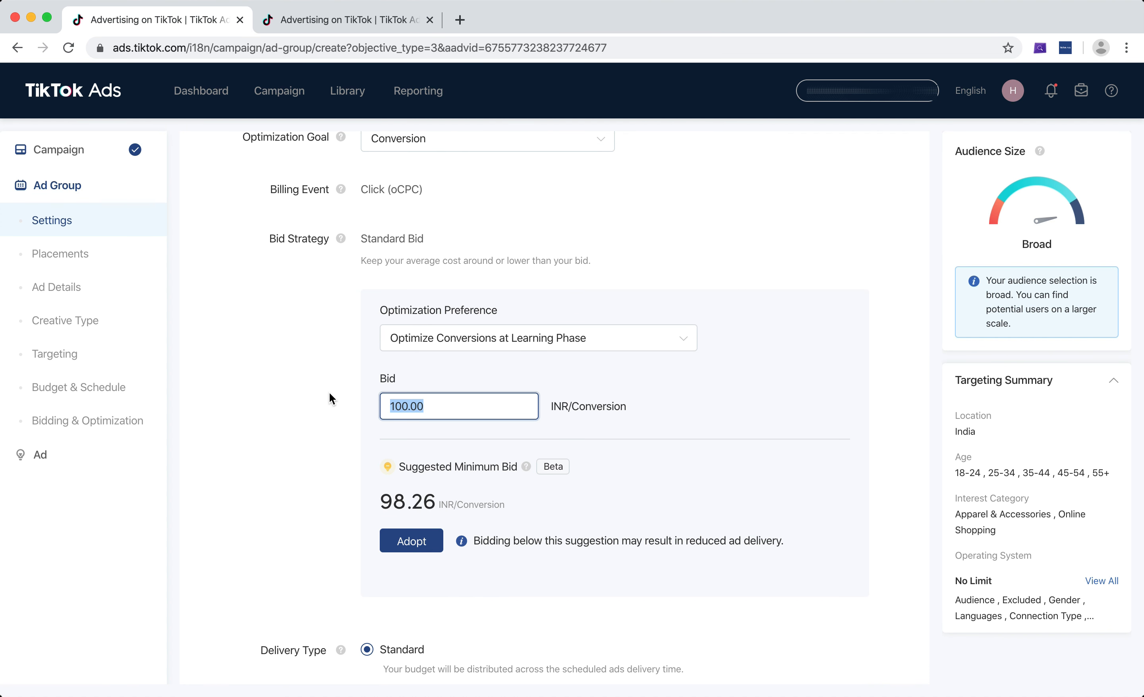
pyautogui.click(288, 393)
pyautogui.scroll(1, 289, 392)
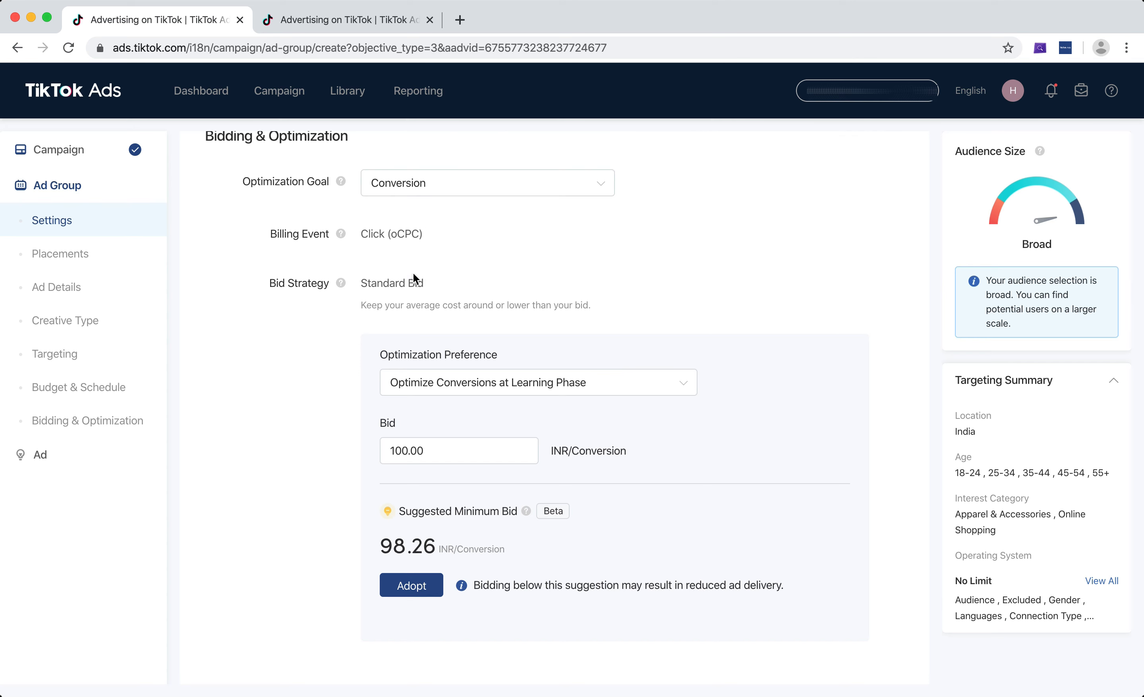
pyautogui.scroll(-6, 324, 336)
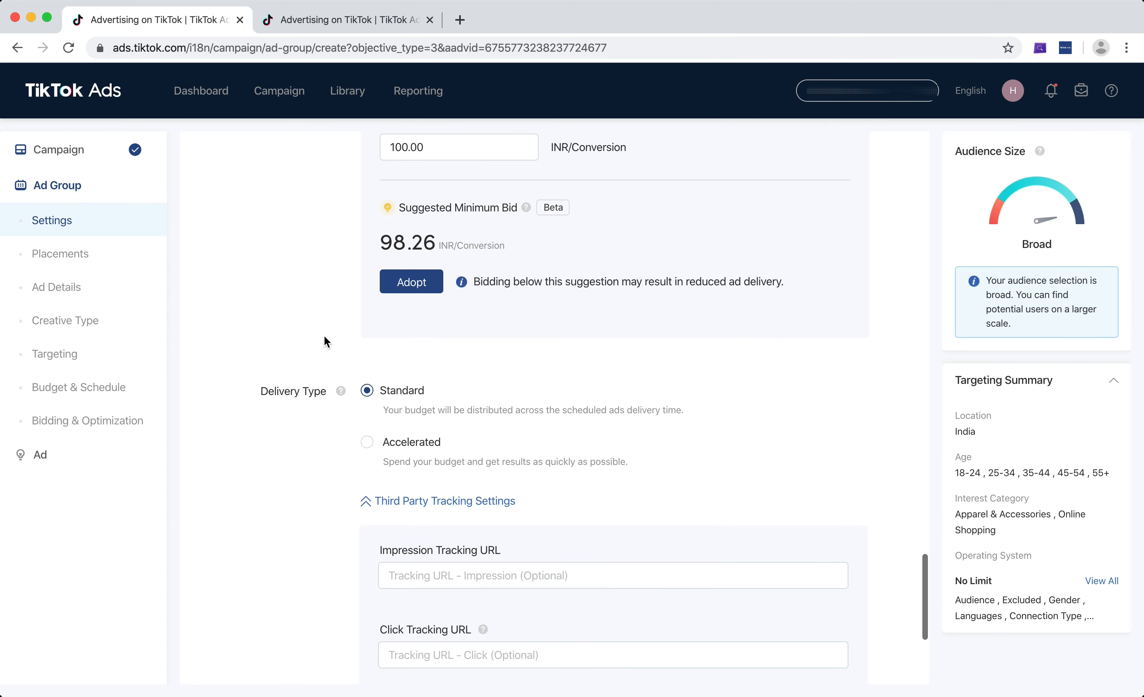
pyautogui.scroll(2, 324, 336)
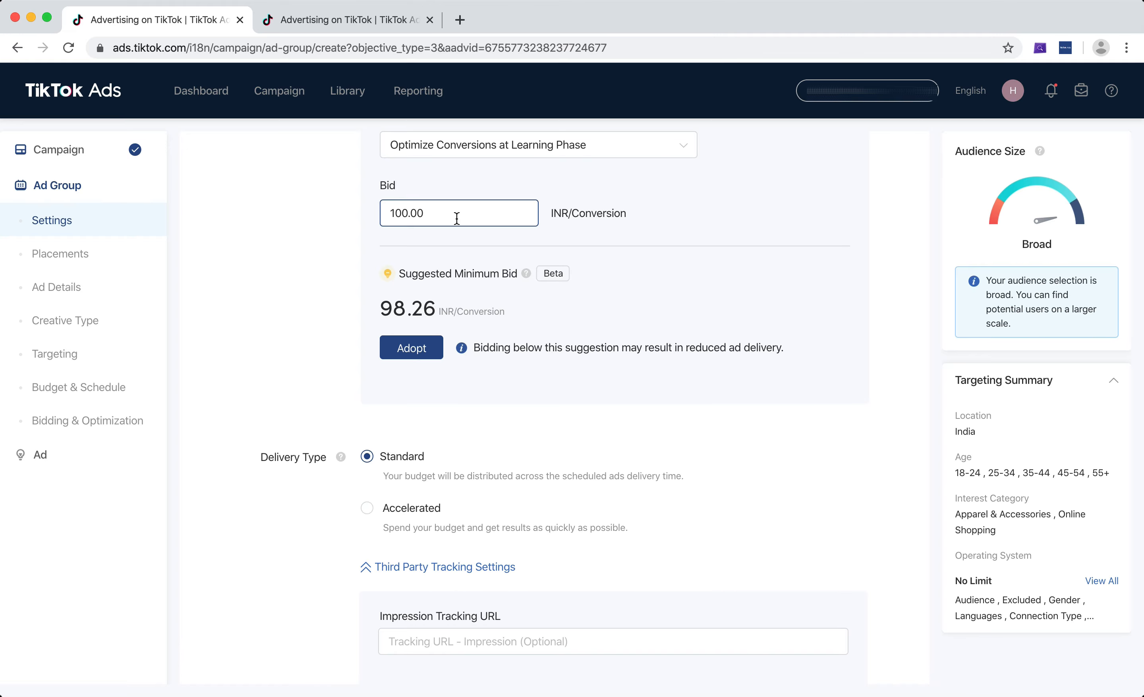
pyautogui.moveTo(457, 219); pyautogui.dragTo(355, 211)
pyautogui.click(320, 232)
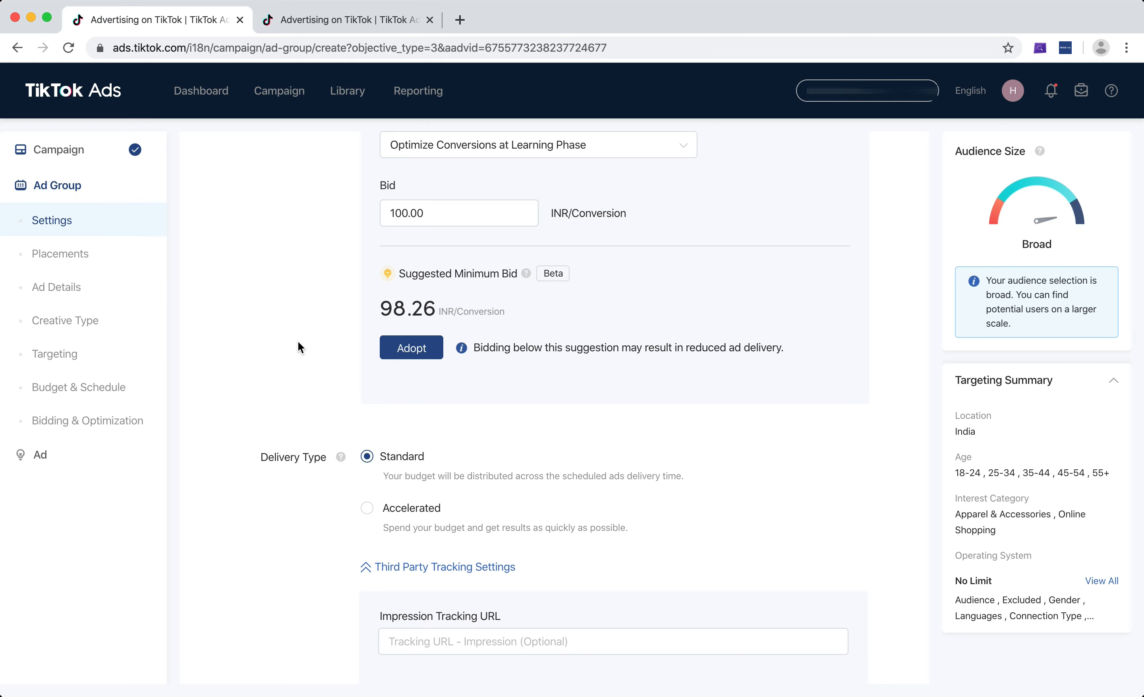
pyautogui.scroll(-5, 298, 346)
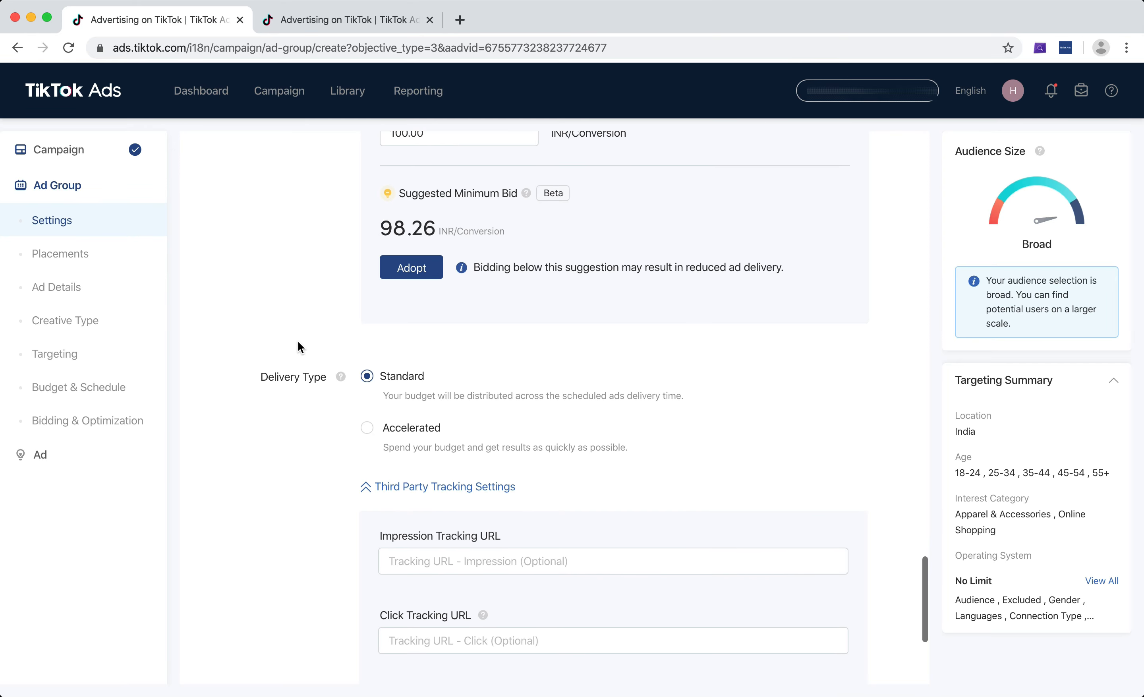
pyautogui.scroll(-4, 298, 342)
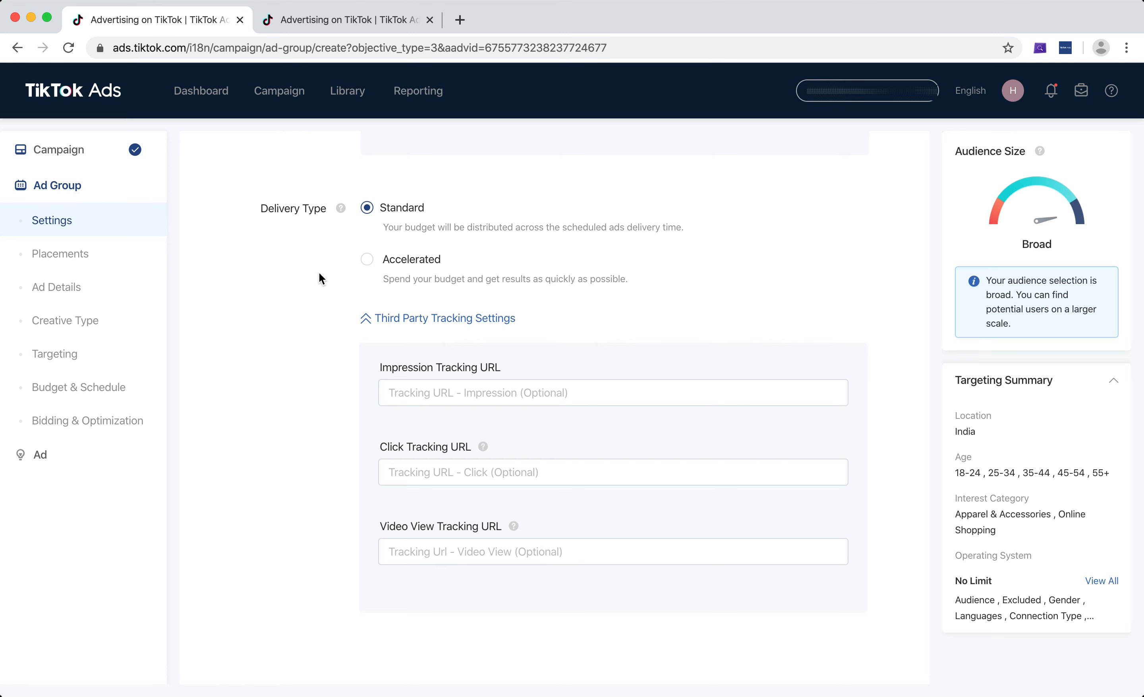
pyautogui.scroll(-2, 318, 273)
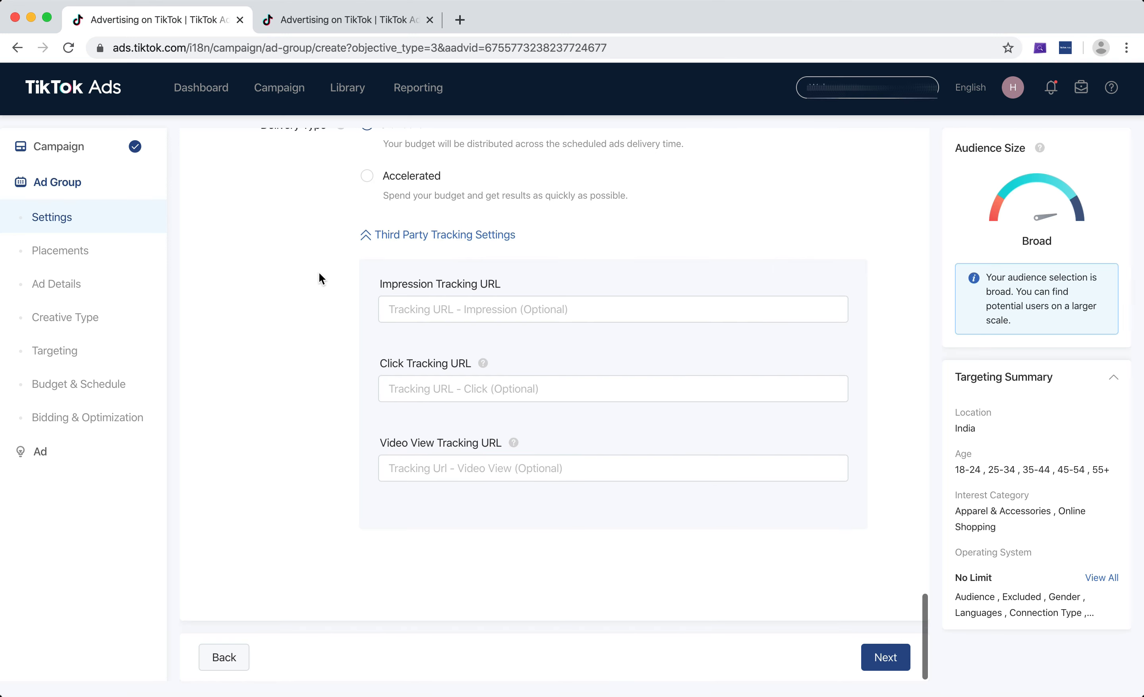
pyautogui.scroll(2, 697, 515)
pyautogui.click(697, 515)
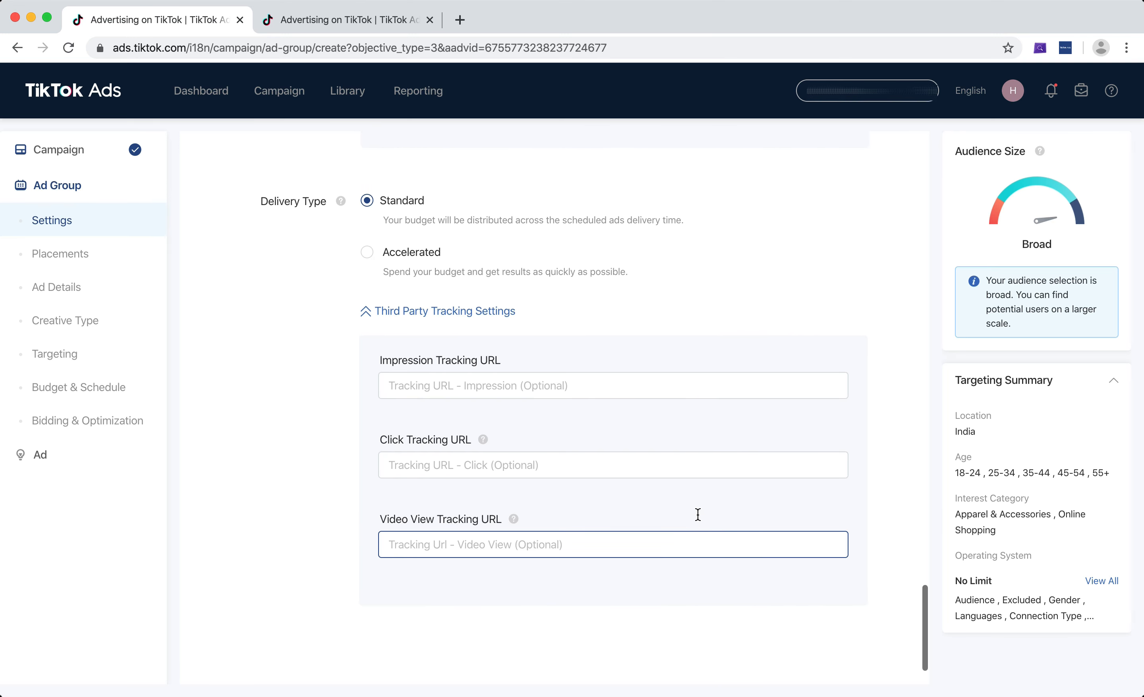
pyautogui.scroll(20, 697, 514)
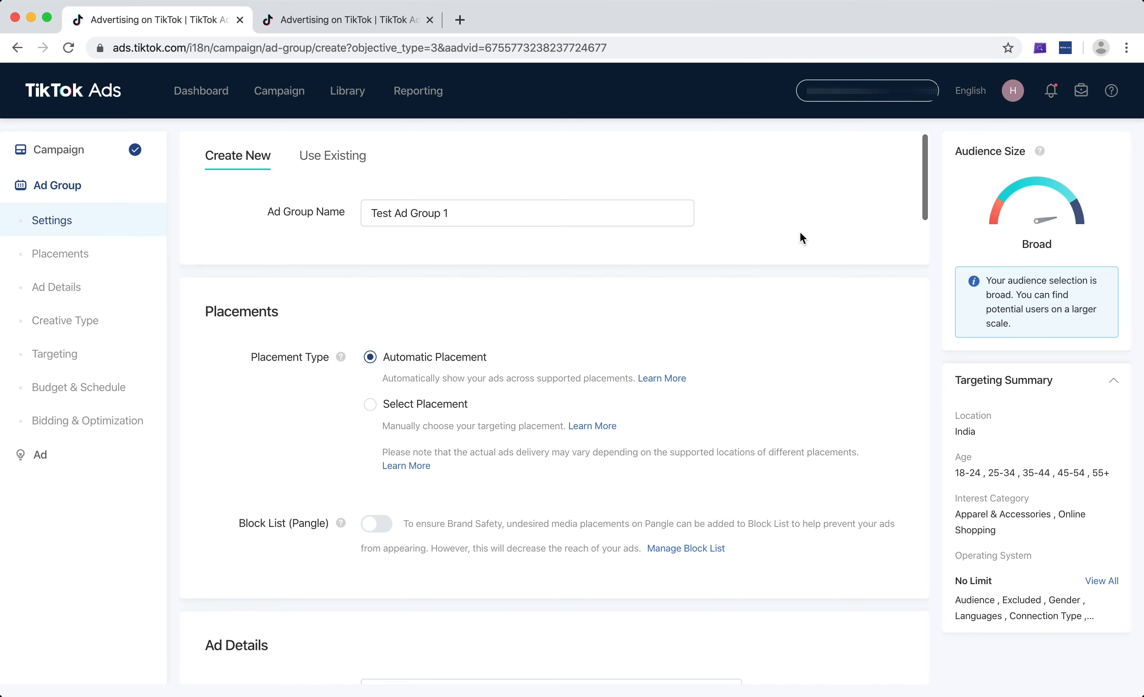
# Scroll up through placements and ad details and select Complete Payment (Purchase) as the TikTok Pixel event.
pyautogui.click(480, 215)
pyautogui.scroll(-2, 479, 215)
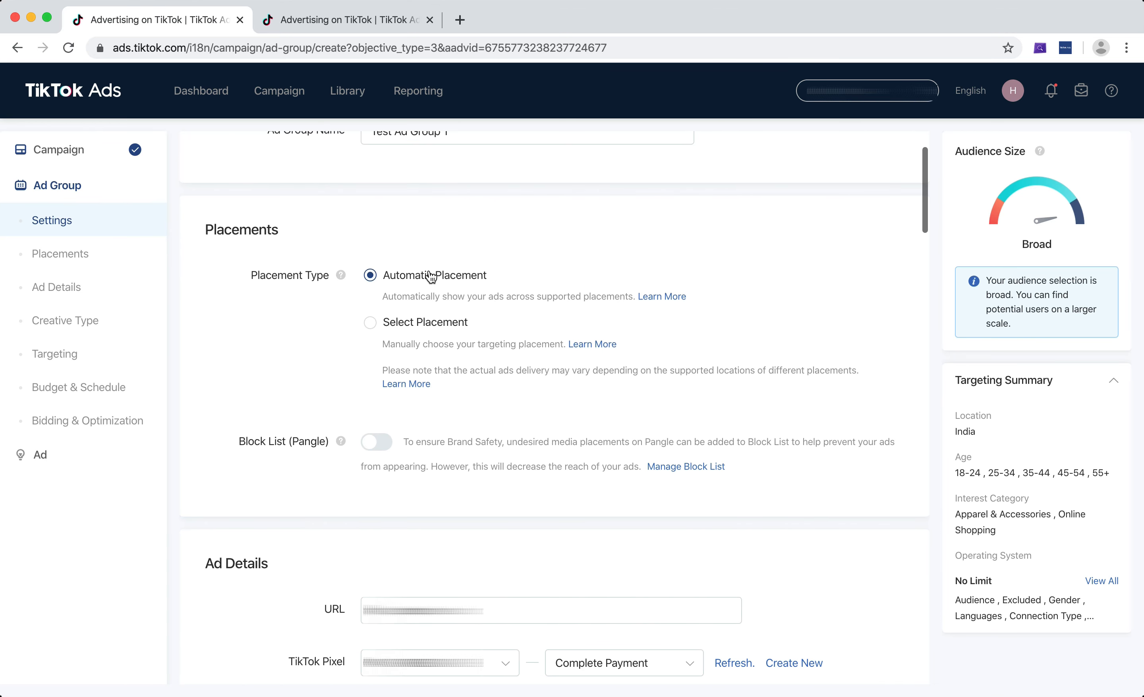
pyautogui.scroll(-2, 428, 280)
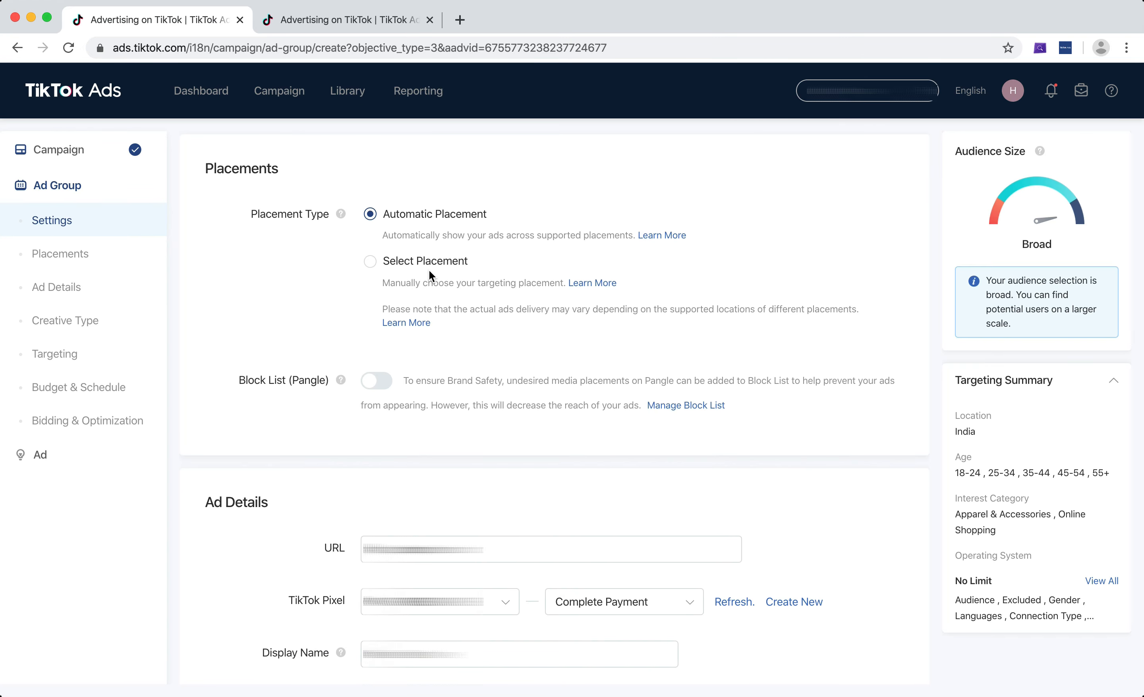
pyautogui.scroll(-6, 429, 270)
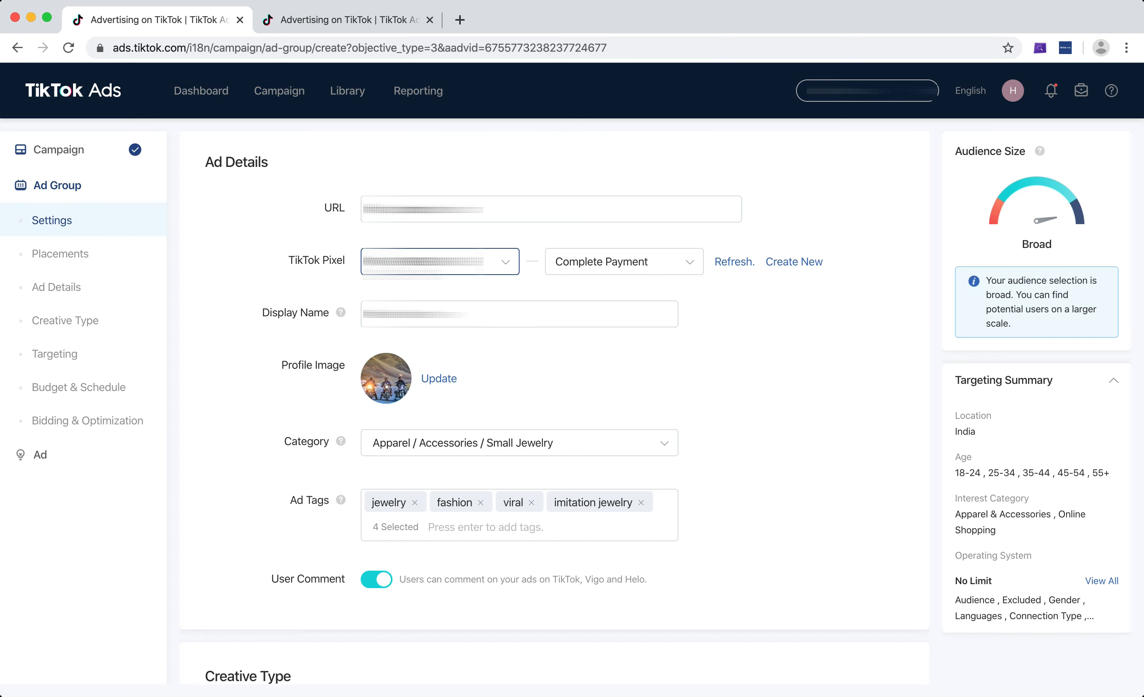
pyautogui.click(620, 262)
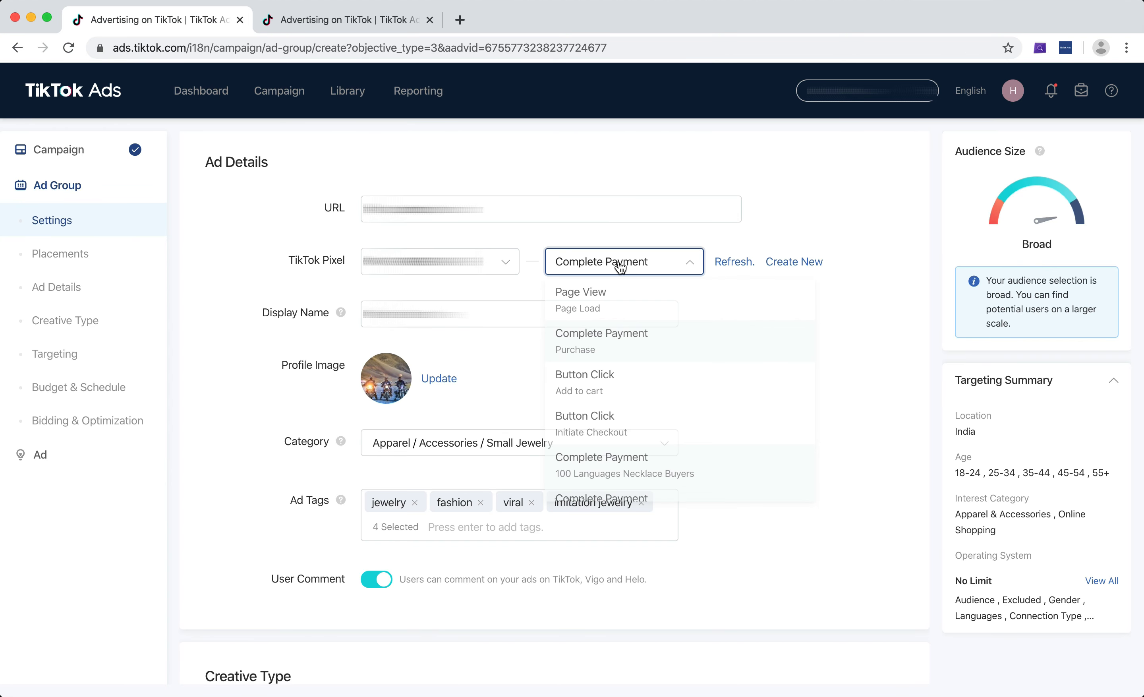
pyautogui.click(624, 350)
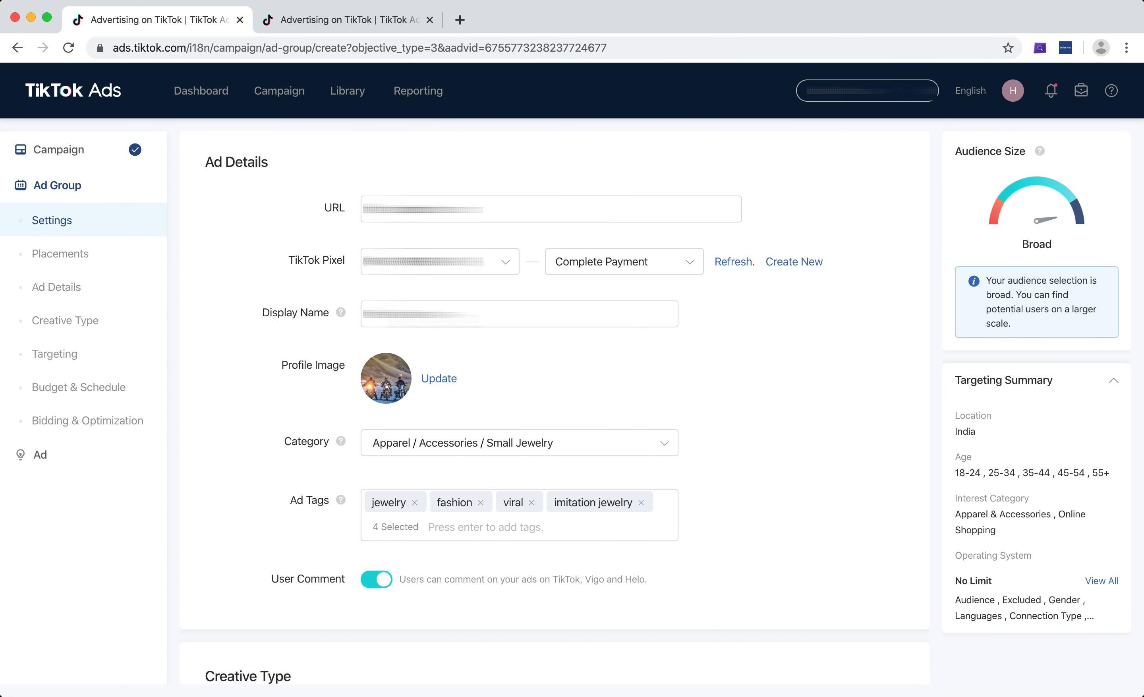
# Scroll through the targeting, budget and schedule, and bidding sections to review the ad group settings.
pyautogui.scroll(-2, 315, 320)
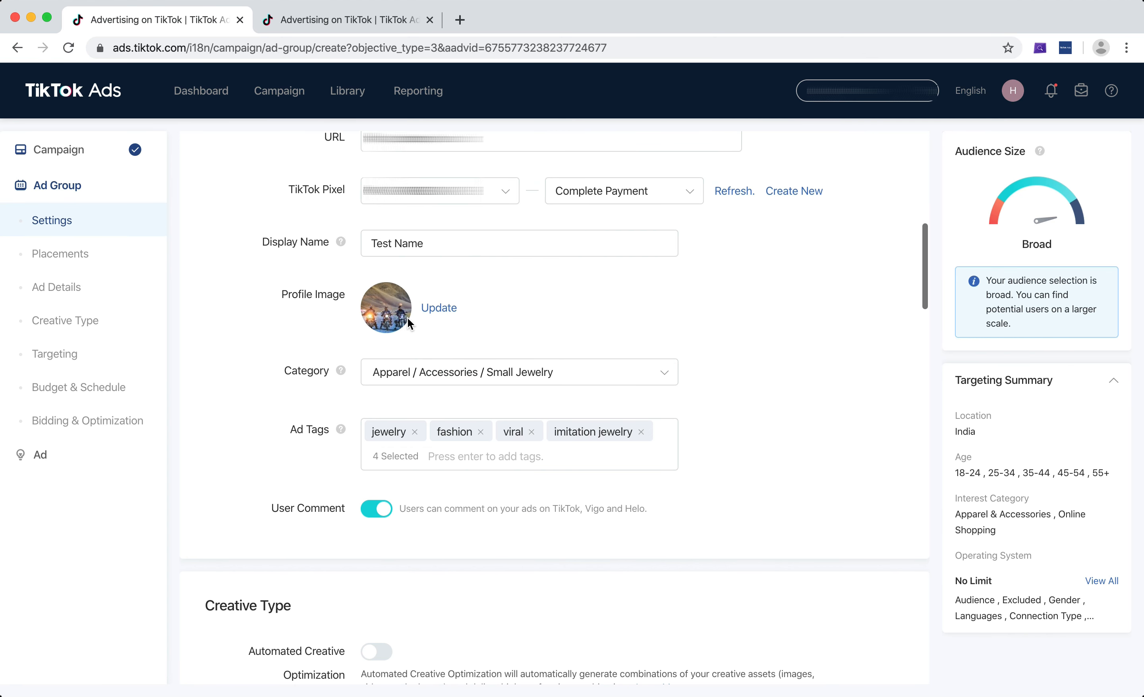
pyautogui.scroll(-2, 288, 323)
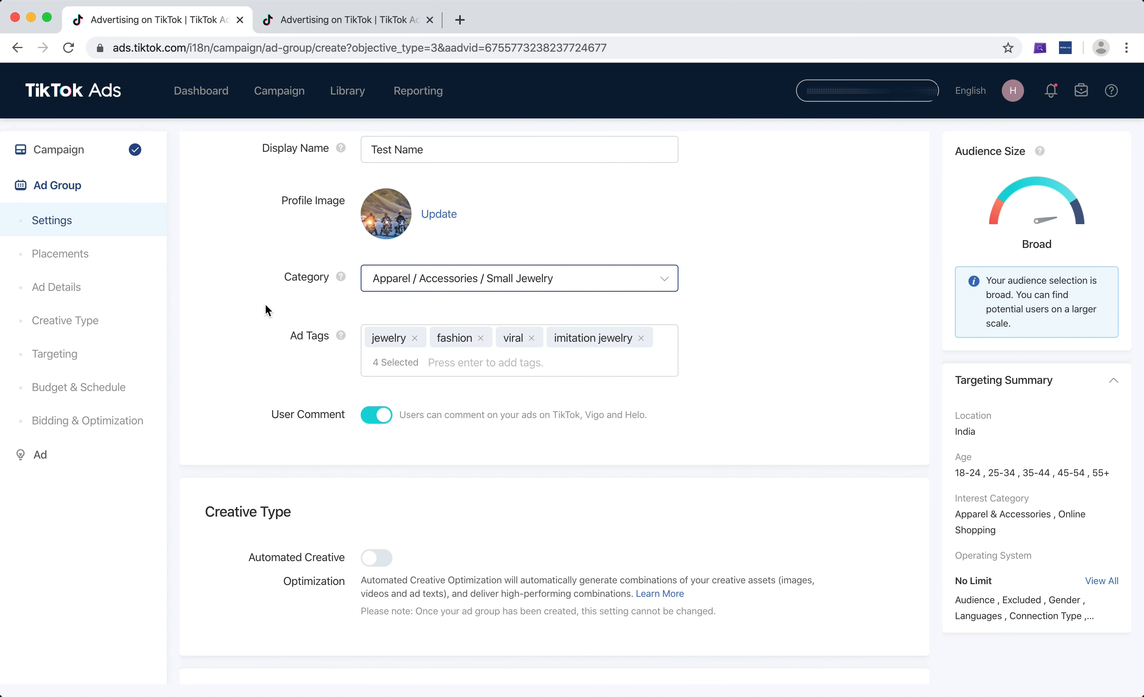
pyautogui.scroll(-4, 266, 305)
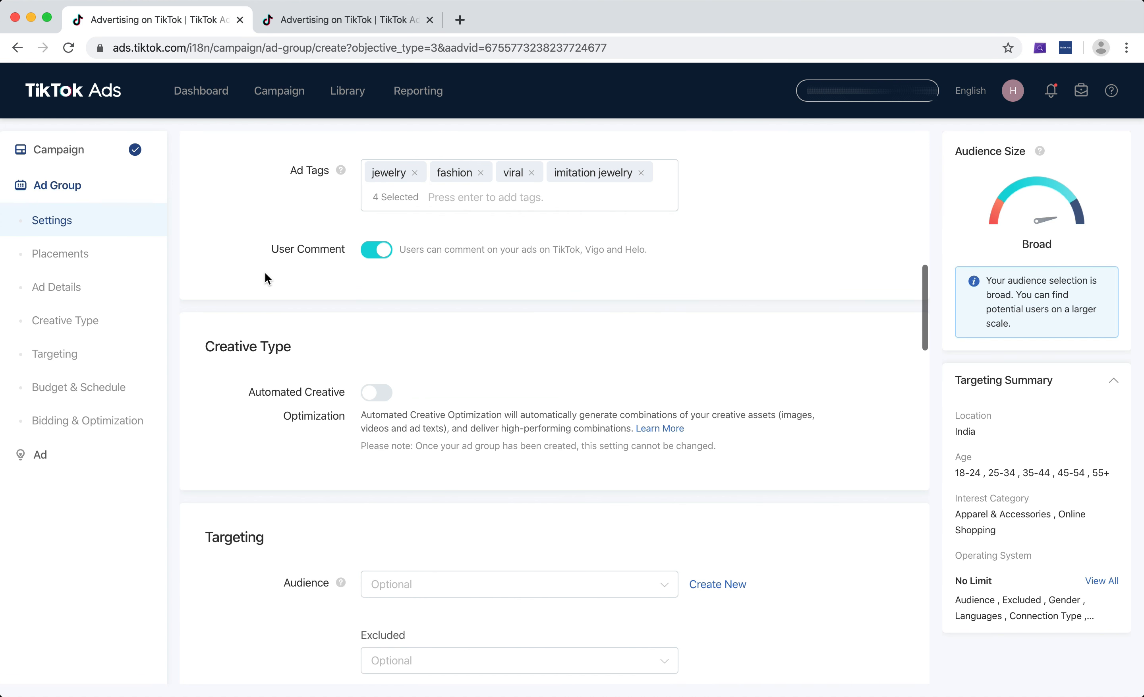
pyautogui.scroll(-5, 266, 276)
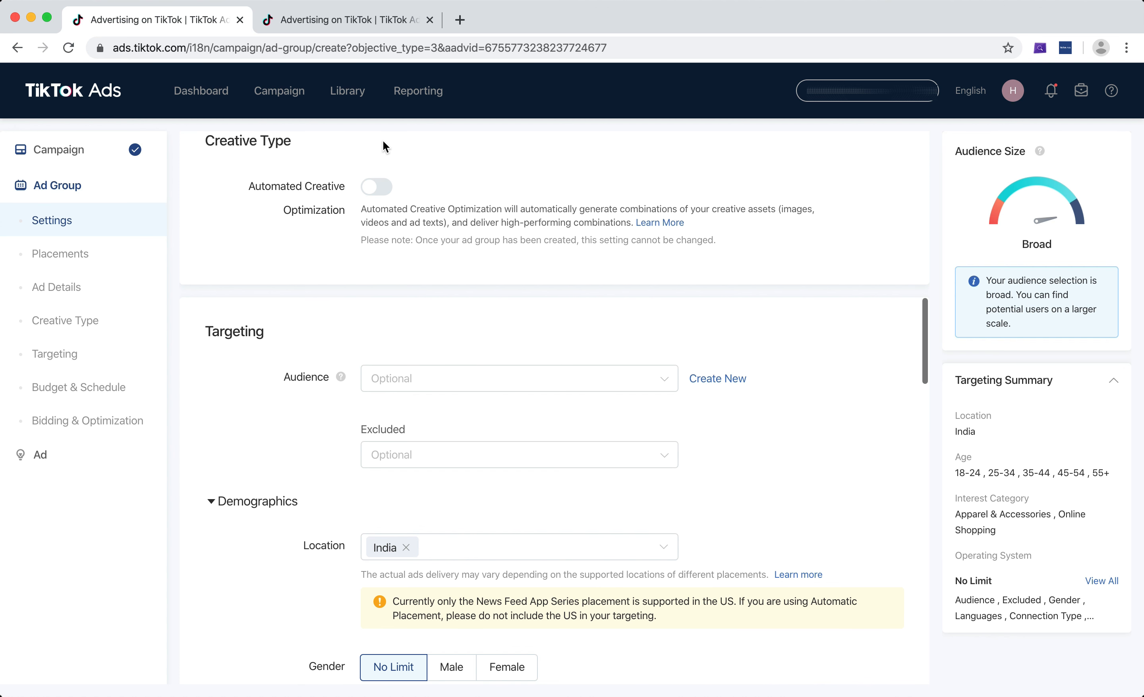
pyautogui.scroll(-2, 314, 261)
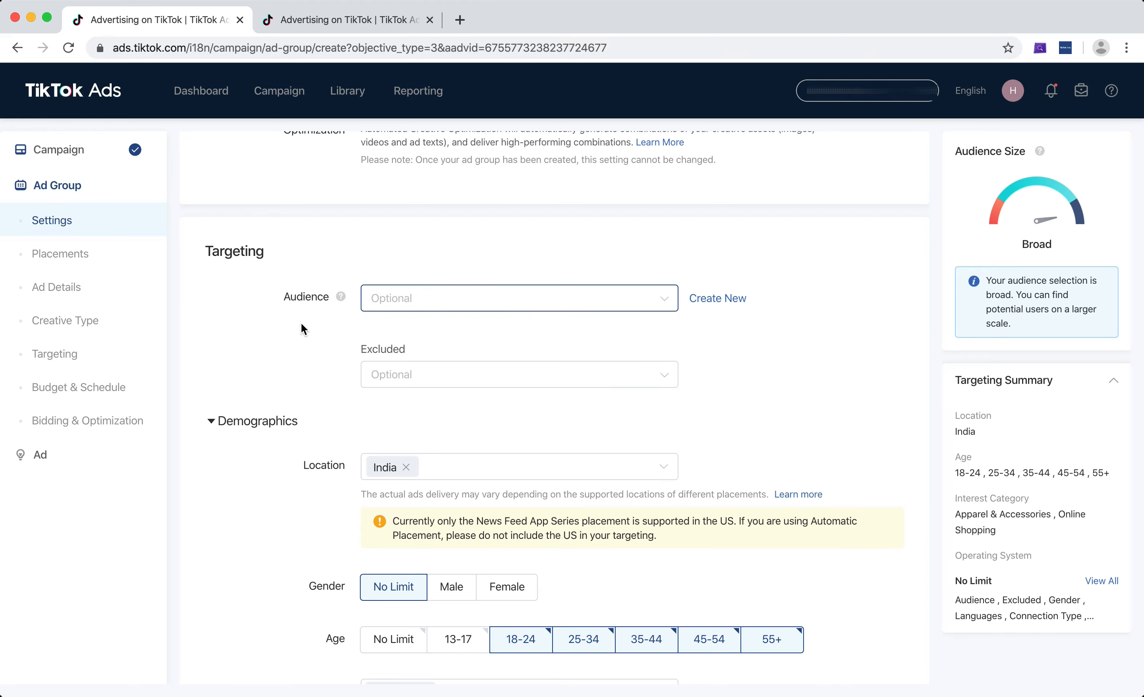
pyautogui.scroll(-1, 283, 363)
pyautogui.scroll(-2, 283, 363)
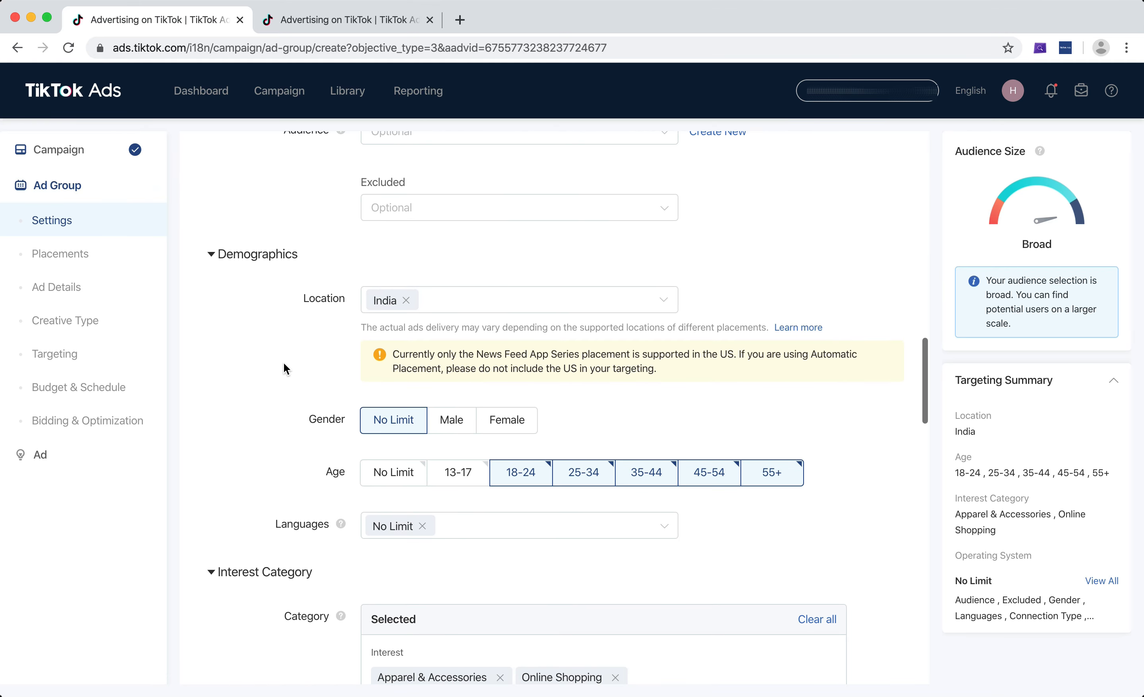
pyautogui.scroll(-2, 398, 437)
pyautogui.scroll(-4, 399, 431)
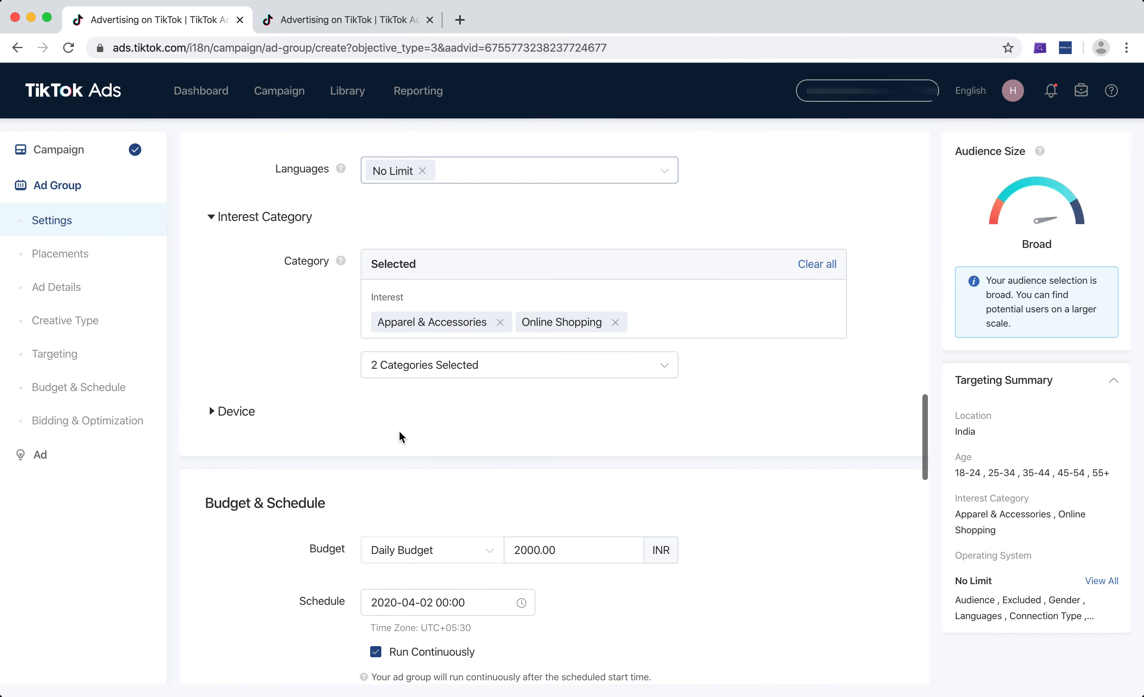
pyautogui.scroll(-1, 456, 376)
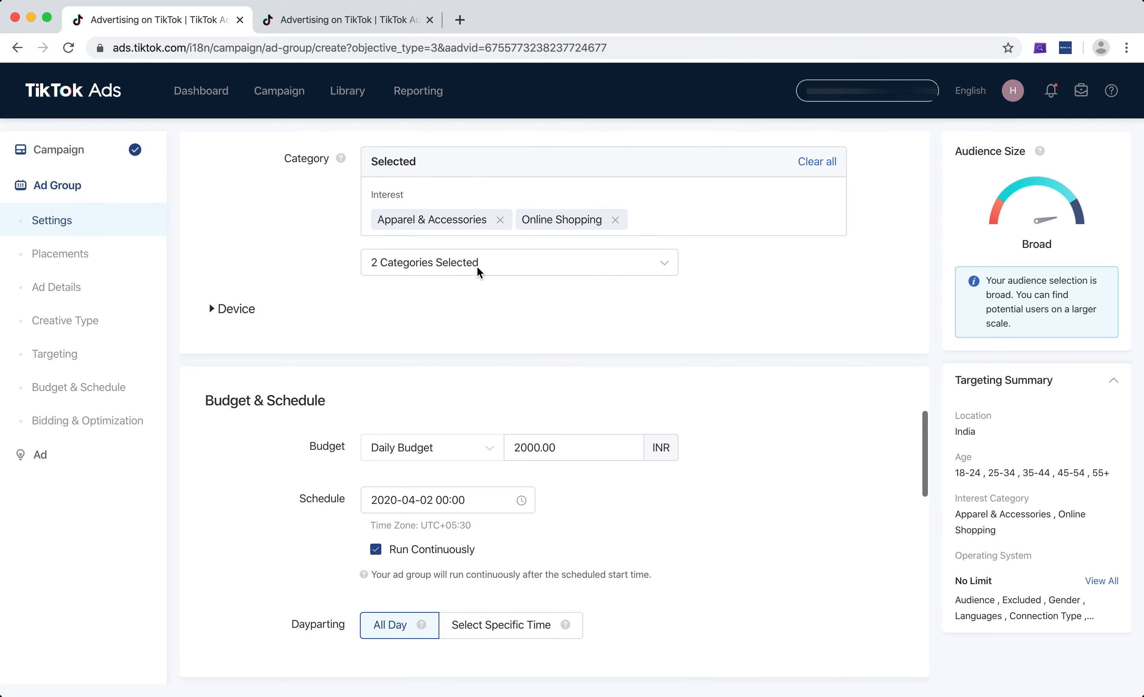
pyautogui.scroll(1, 453, 308)
pyautogui.scroll(-4, 453, 307)
pyautogui.scroll(-4, 452, 306)
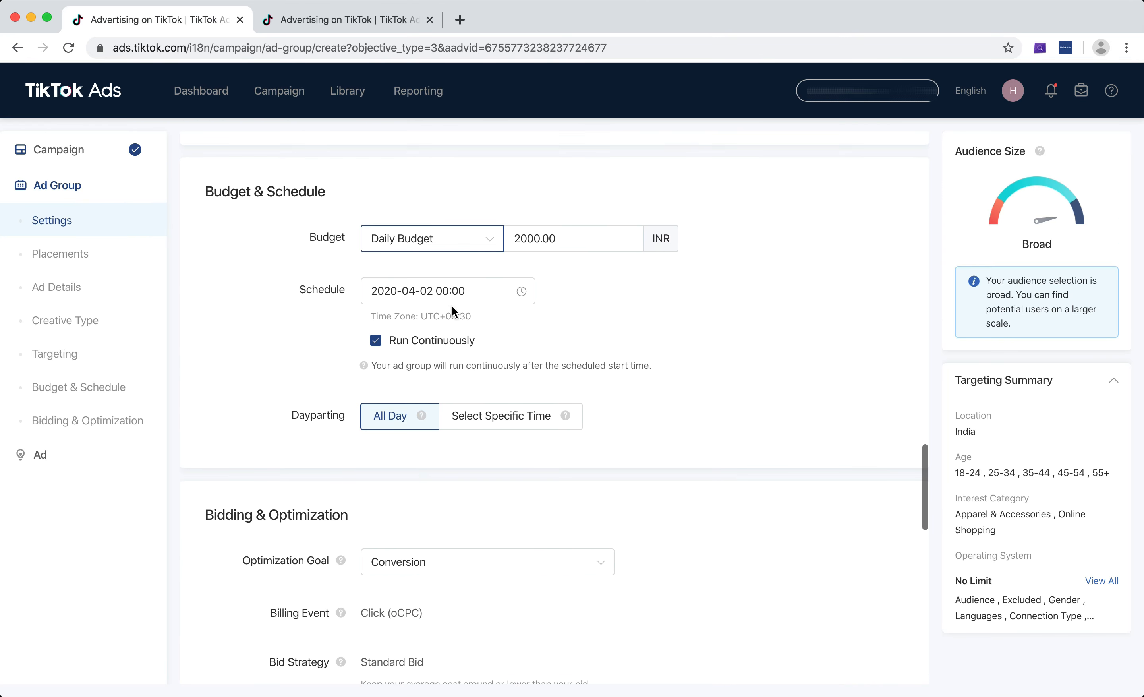
pyautogui.scroll(-5, 530, 328)
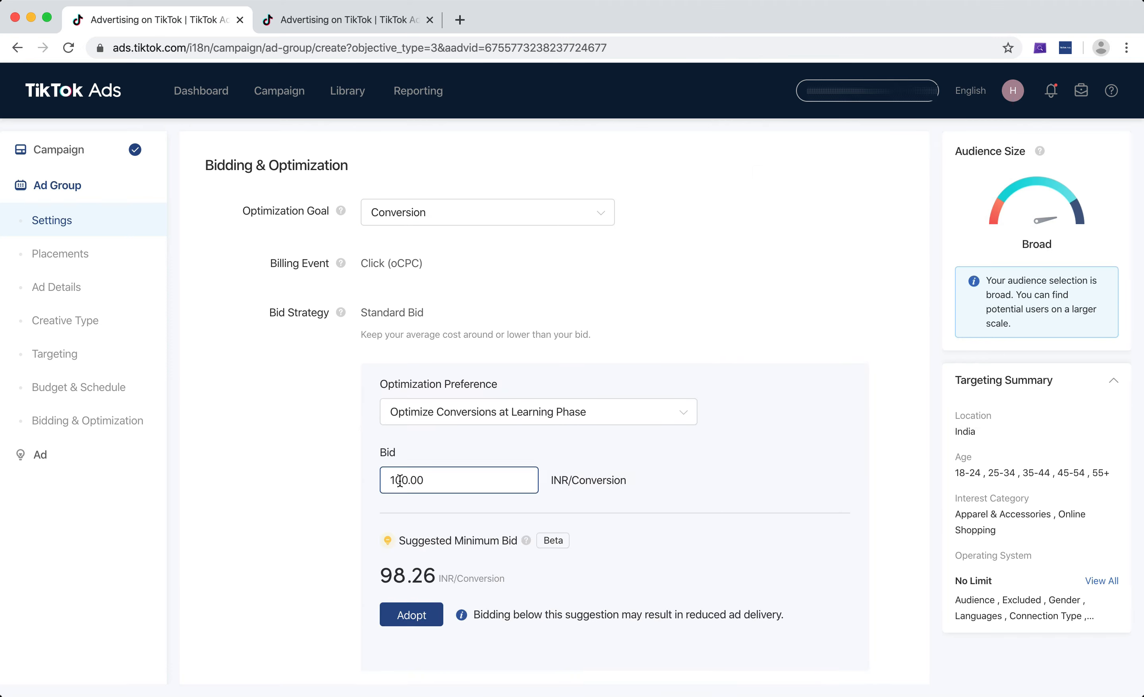
pyautogui.scroll(5, 407, 420)
pyautogui.scroll(2, 422, 328)
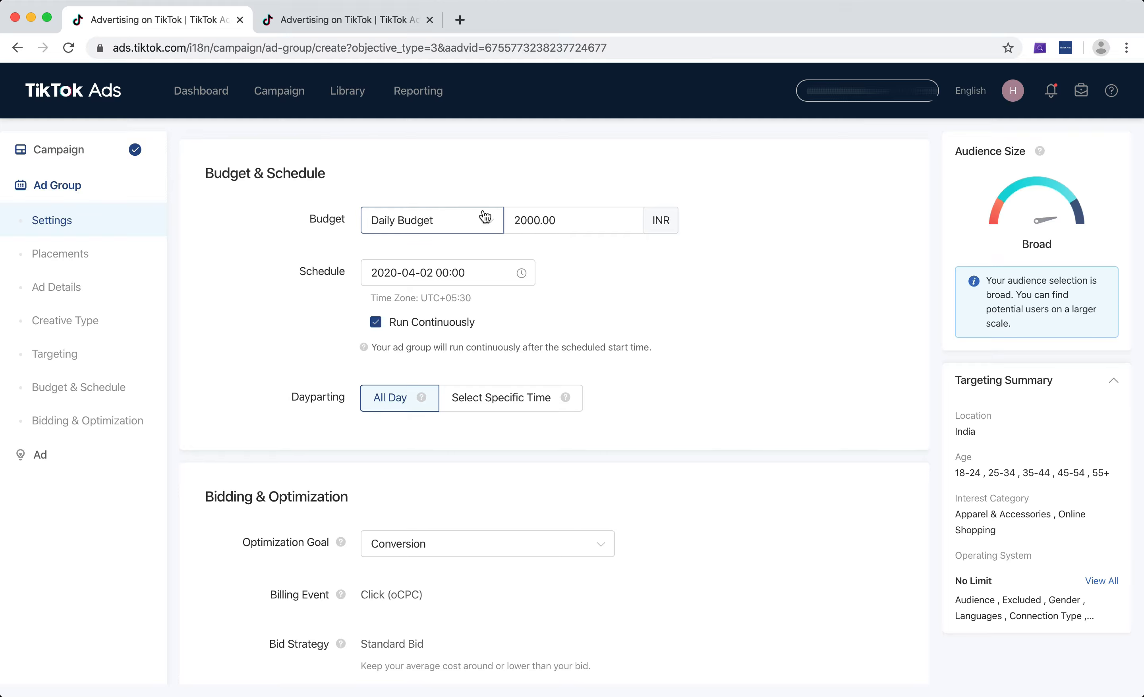
# Inspect the daily budget amount and the bidding settings down to the end of the ad group form.
pyautogui.click(573, 223)
pyautogui.doubleClick(580, 222)
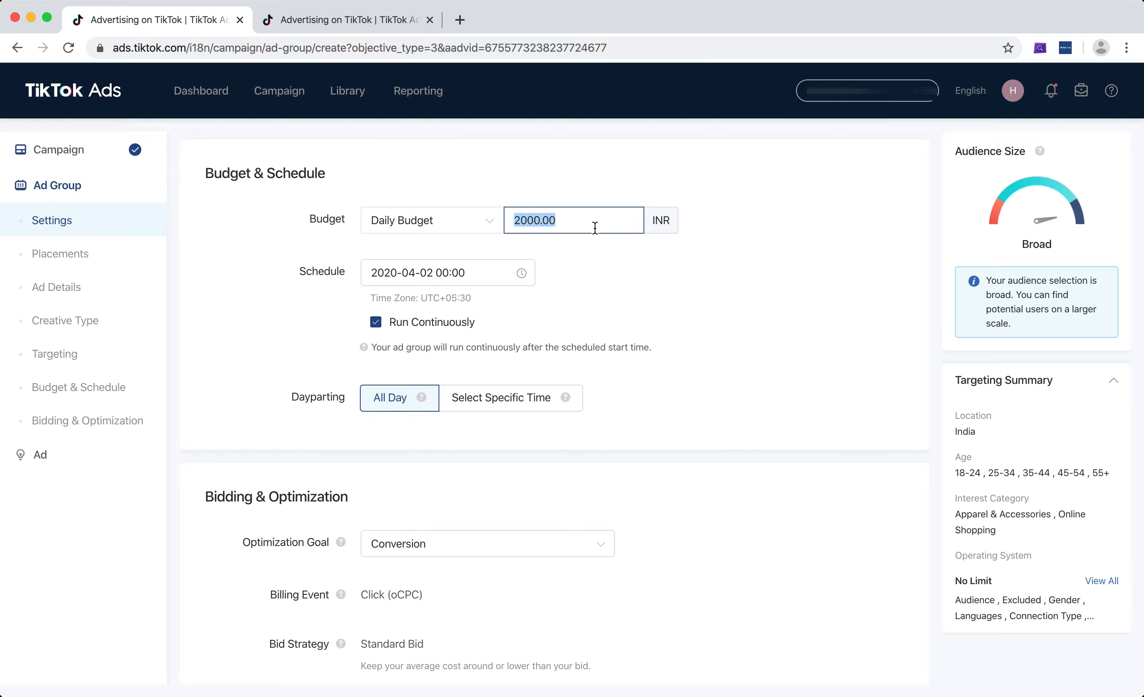
pyautogui.click(595, 227)
pyautogui.doubleClick(588, 227)
pyautogui.click(587, 227)
pyautogui.scroll(-5, 925, 312)
pyautogui.scroll(6, 924, 311)
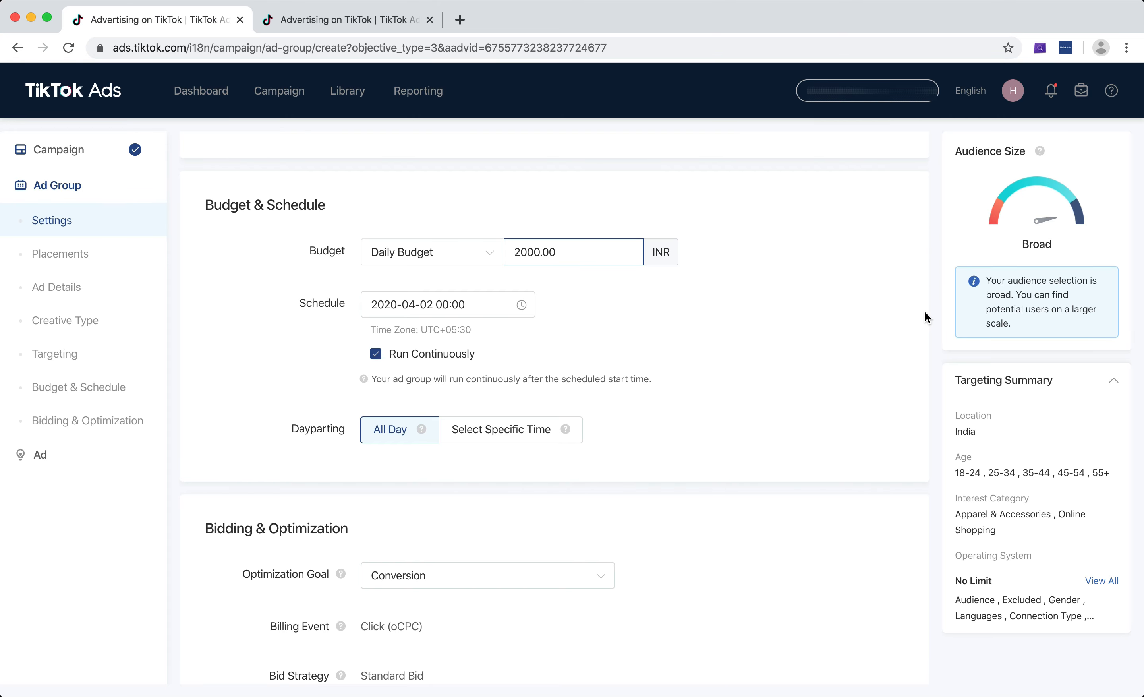
pyautogui.scroll(-3, 924, 312)
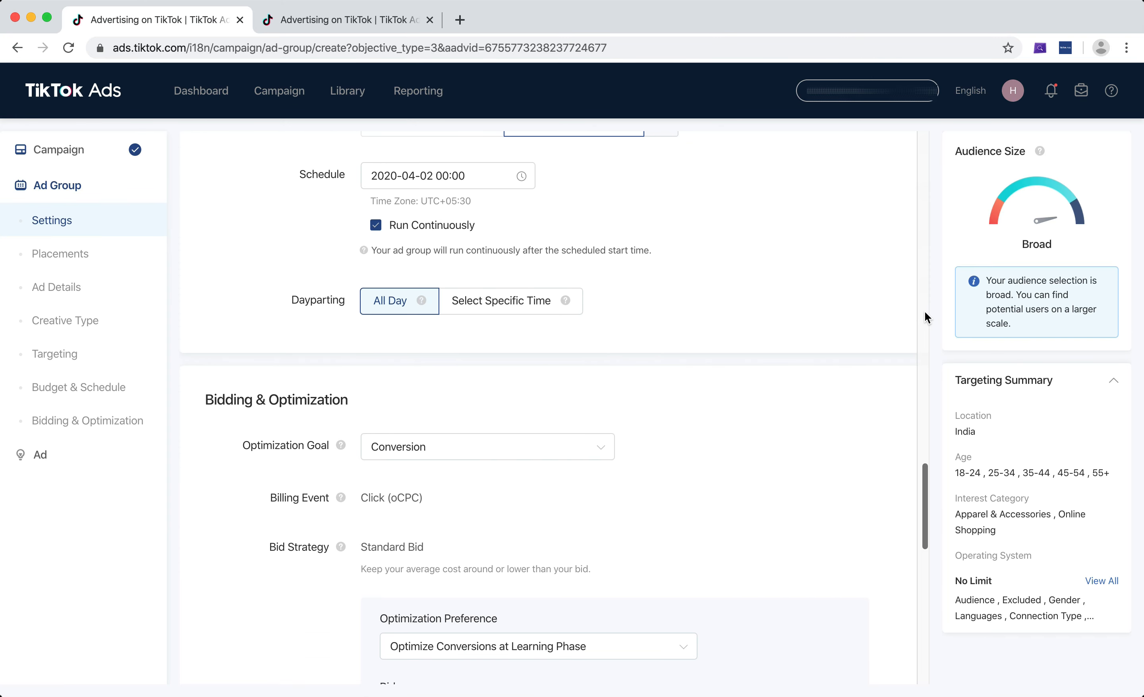
pyautogui.scroll(1, 924, 312)
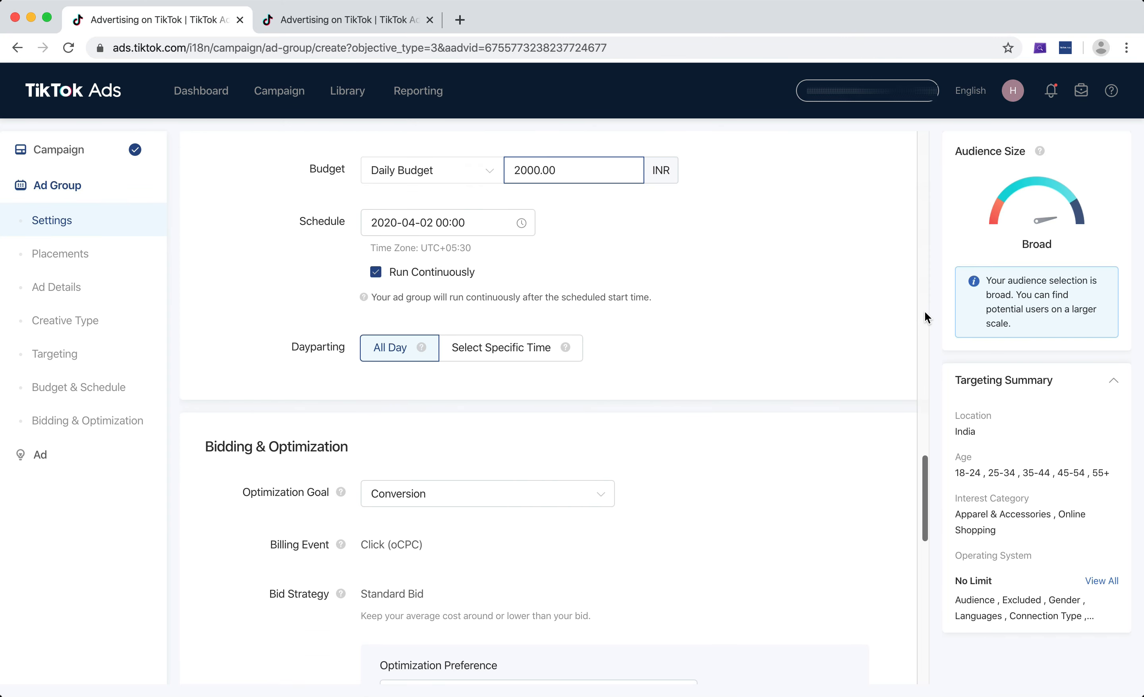
pyautogui.scroll(-9, 925, 311)
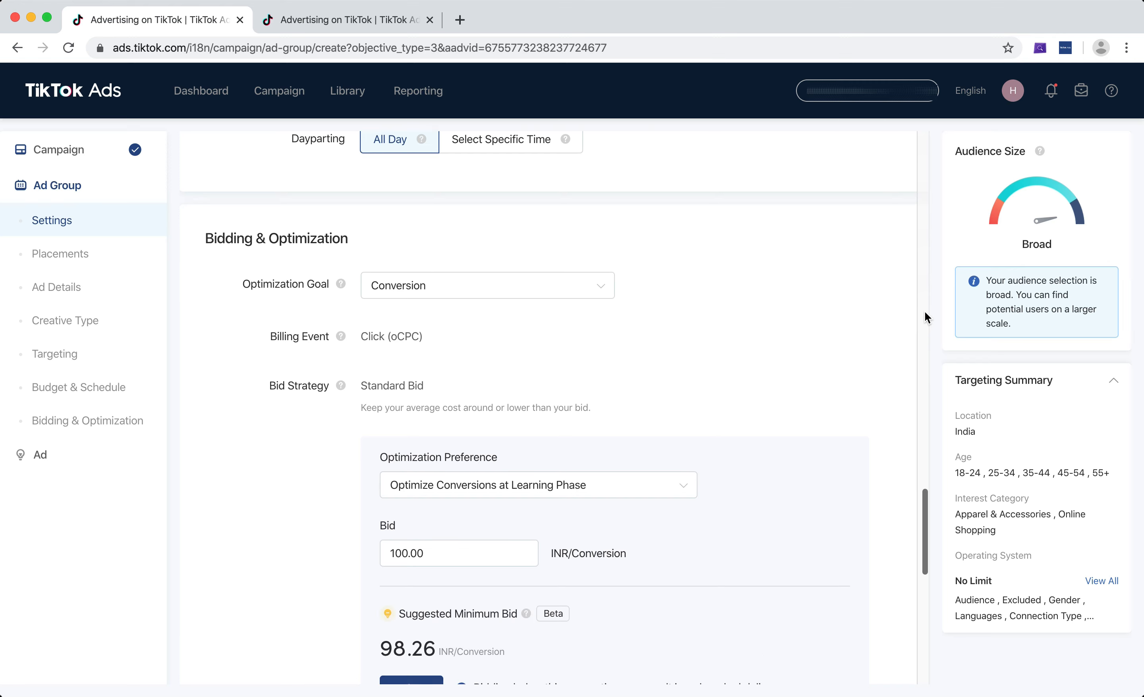
pyautogui.scroll(-10, 924, 311)
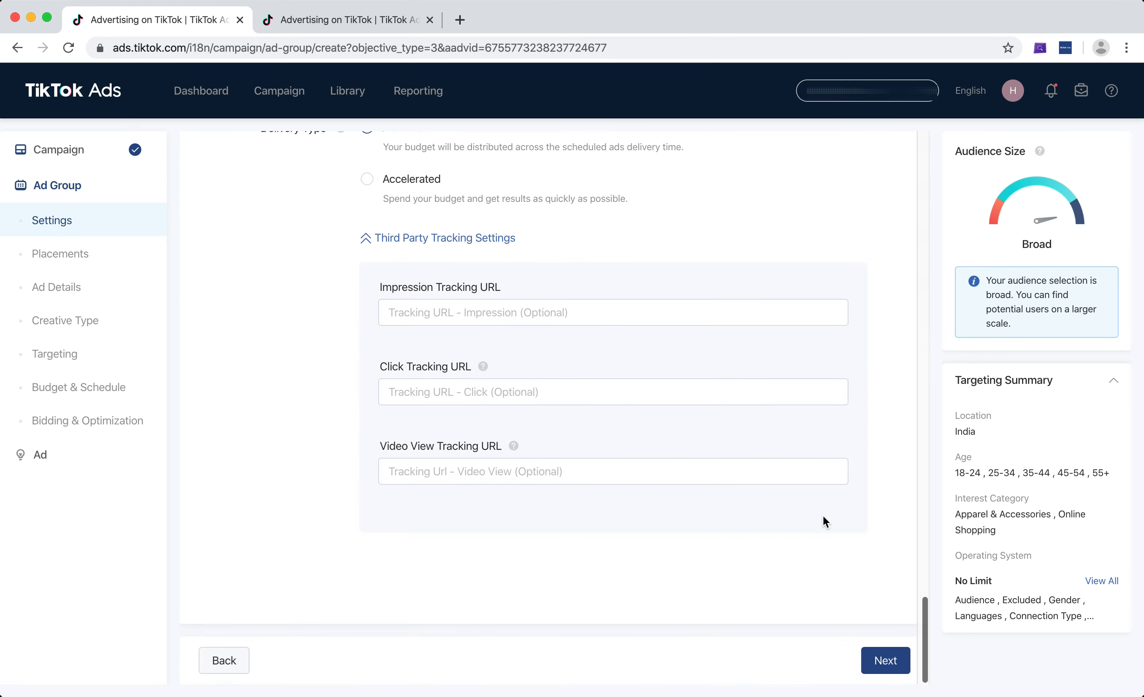
# Proceed from the ad group to the ad step and choose the Single video creative format.
pyautogui.click(888, 664)
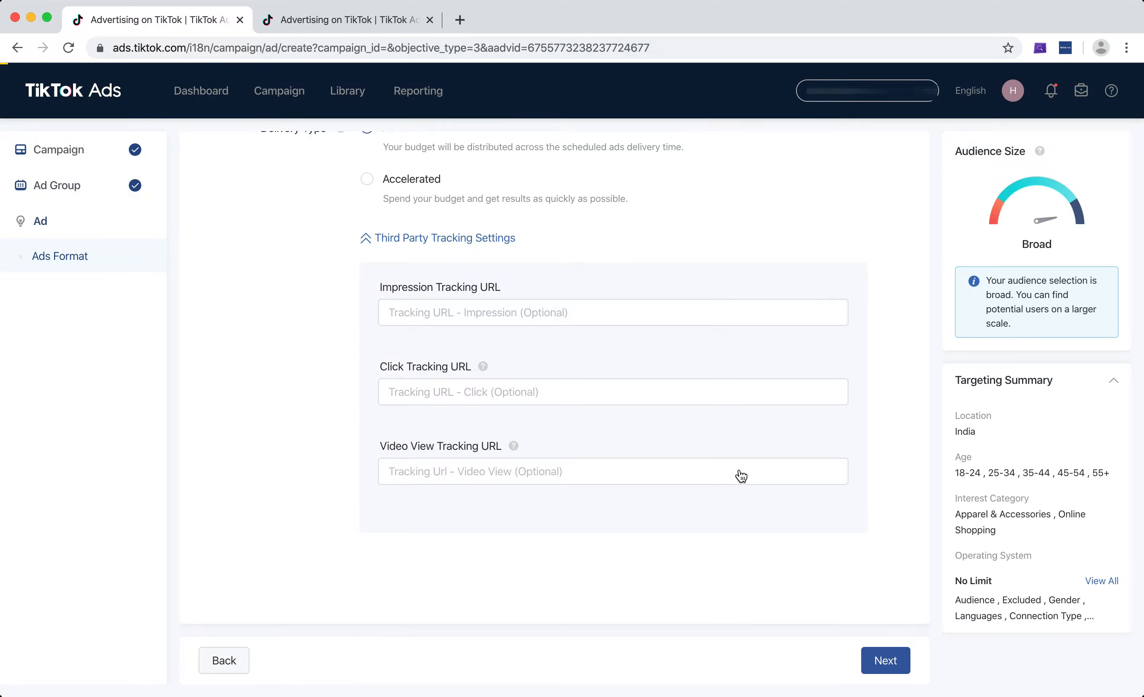
pyautogui.click(885, 659)
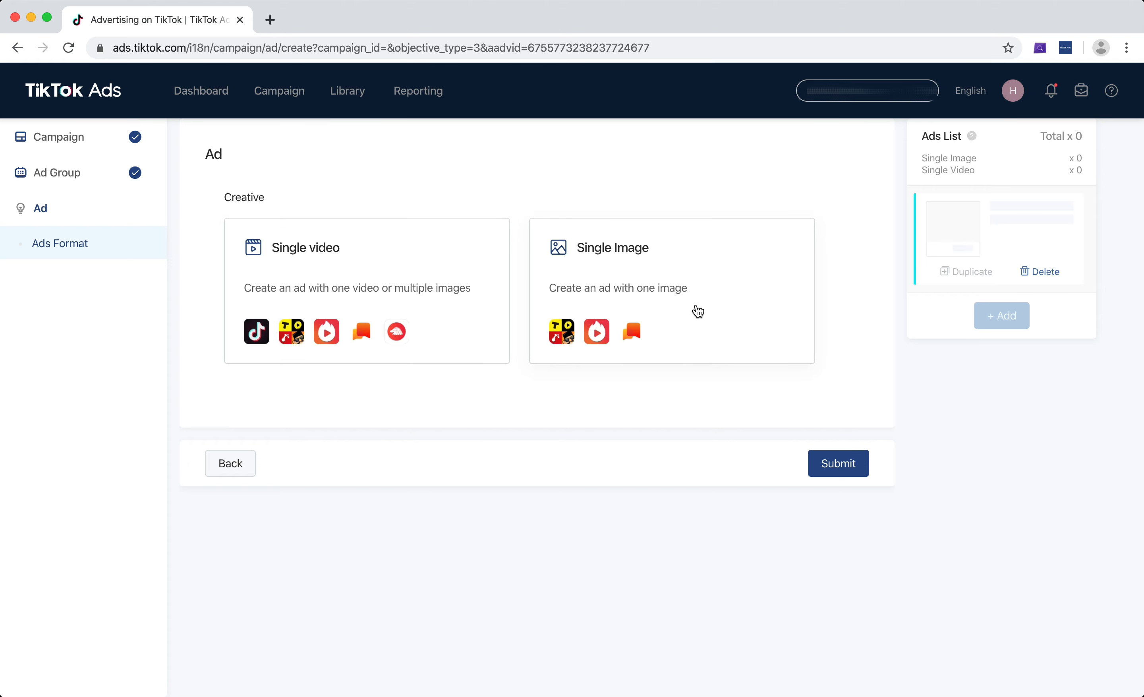
pyautogui.click(338, 259)
pyautogui.scroll(-3, 588, 202)
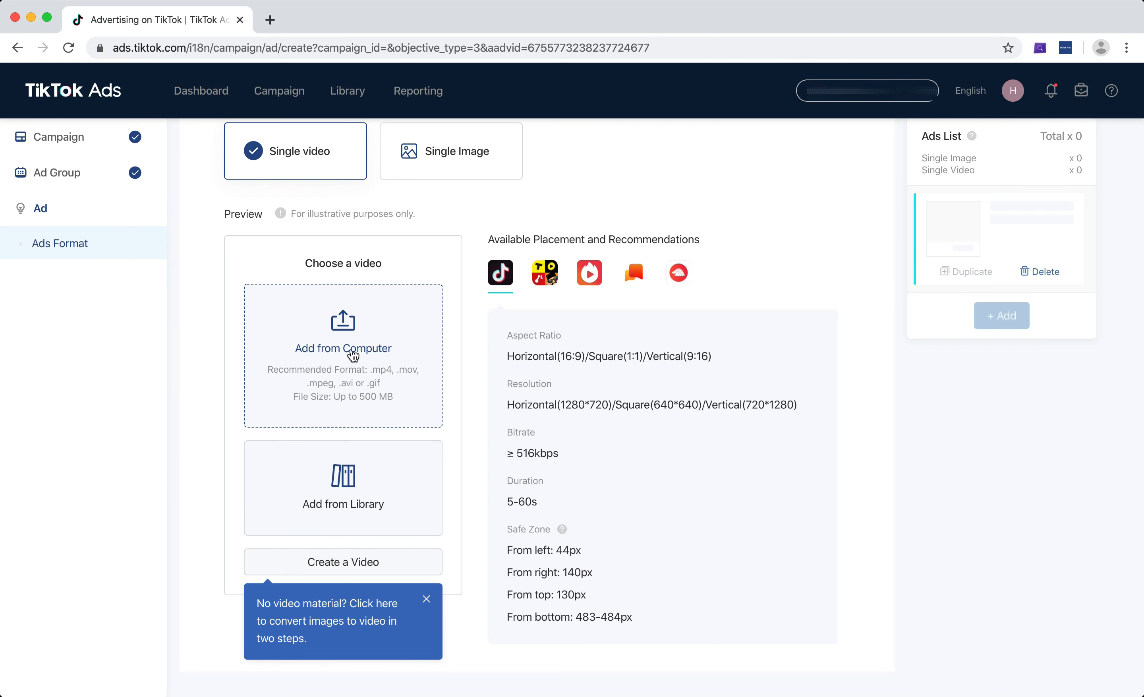
# Add the first video from the video library to the ad.
pyautogui.scroll(-2, 353, 356)
pyautogui.scroll(-2, 353, 356)
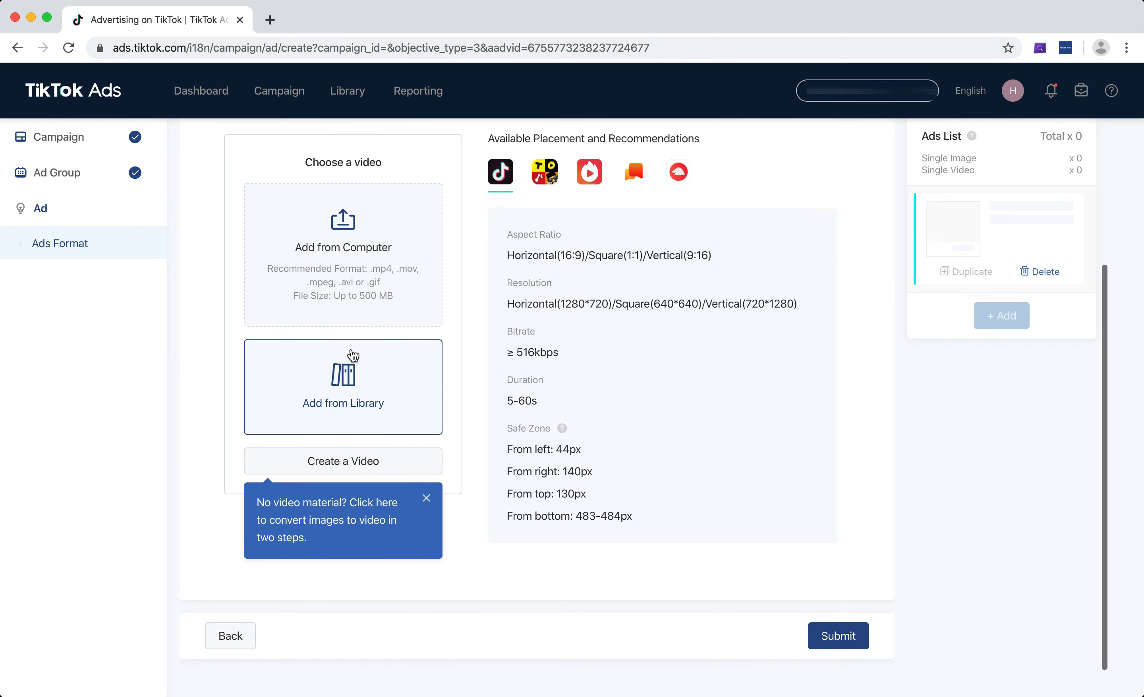
pyautogui.click(344, 395)
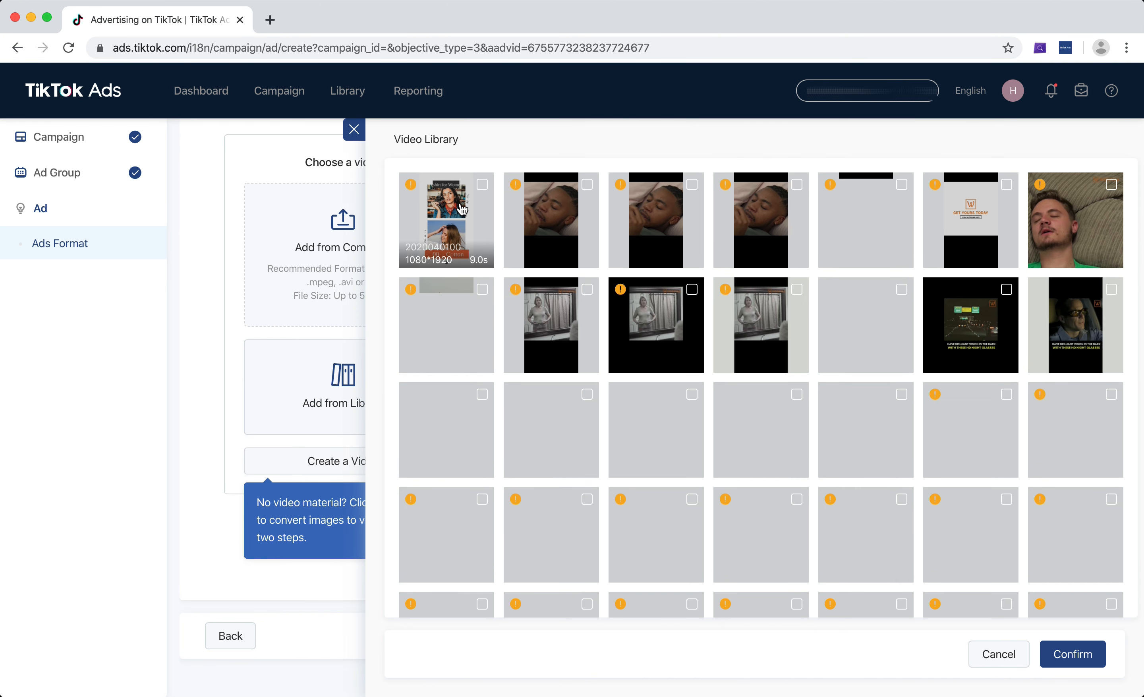
pyautogui.click(482, 184)
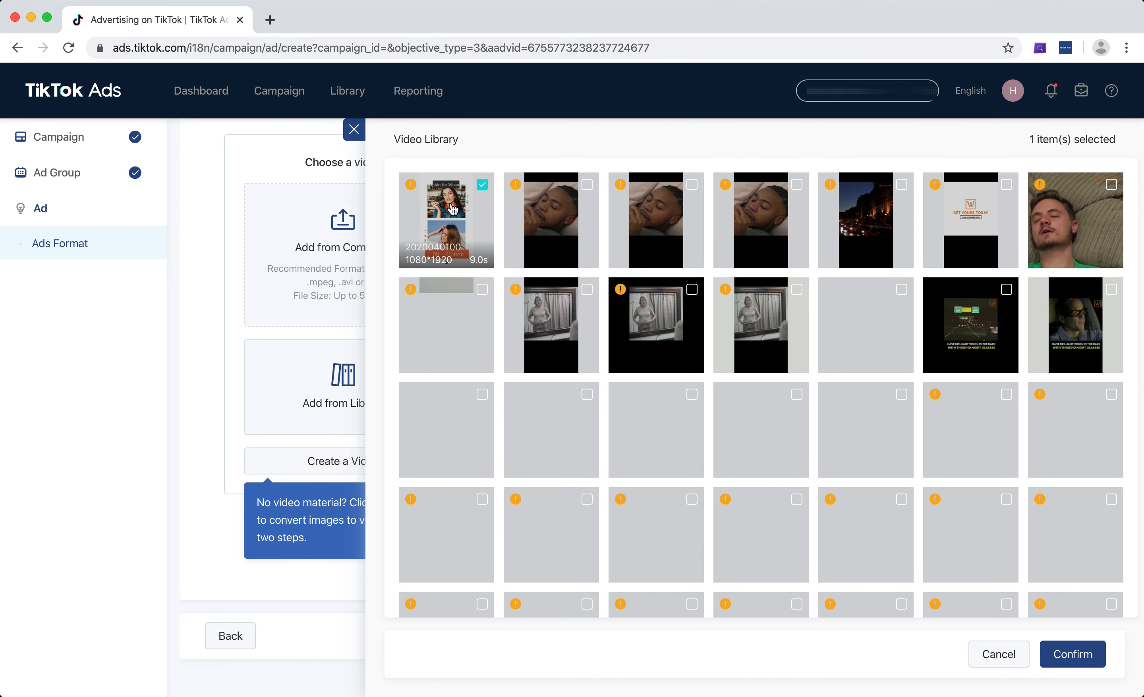
pyautogui.click(1081, 657)
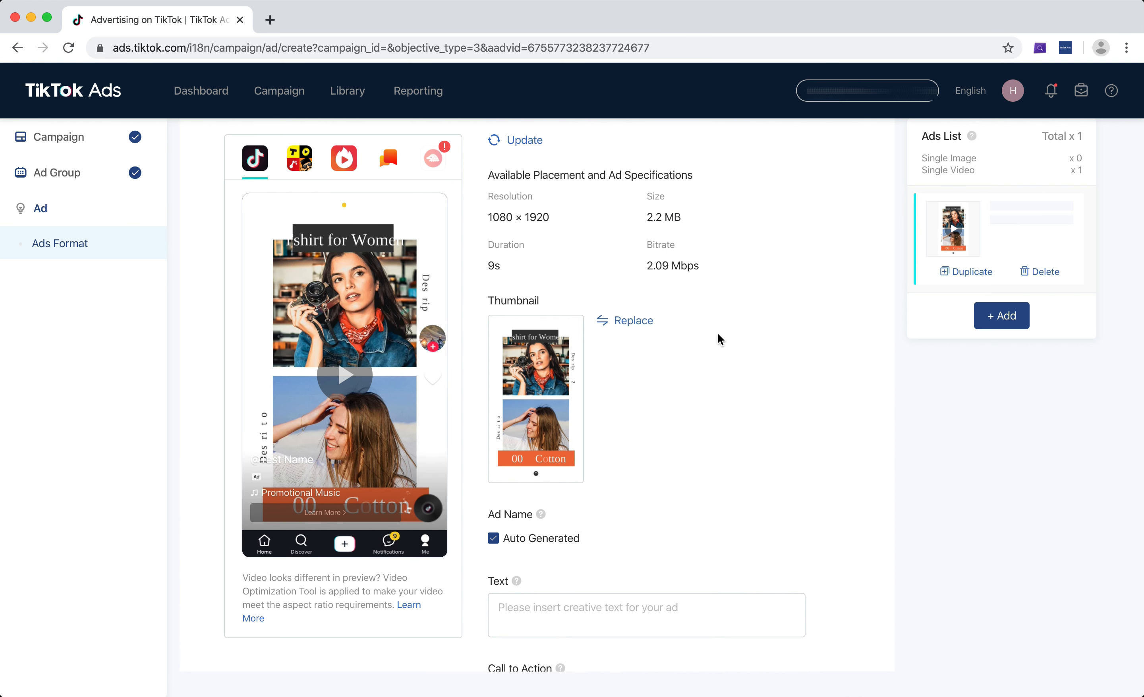
# Turn off the auto-generated ad name and name the ad Test Ad 1.
pyautogui.scroll(-5, 700, 262)
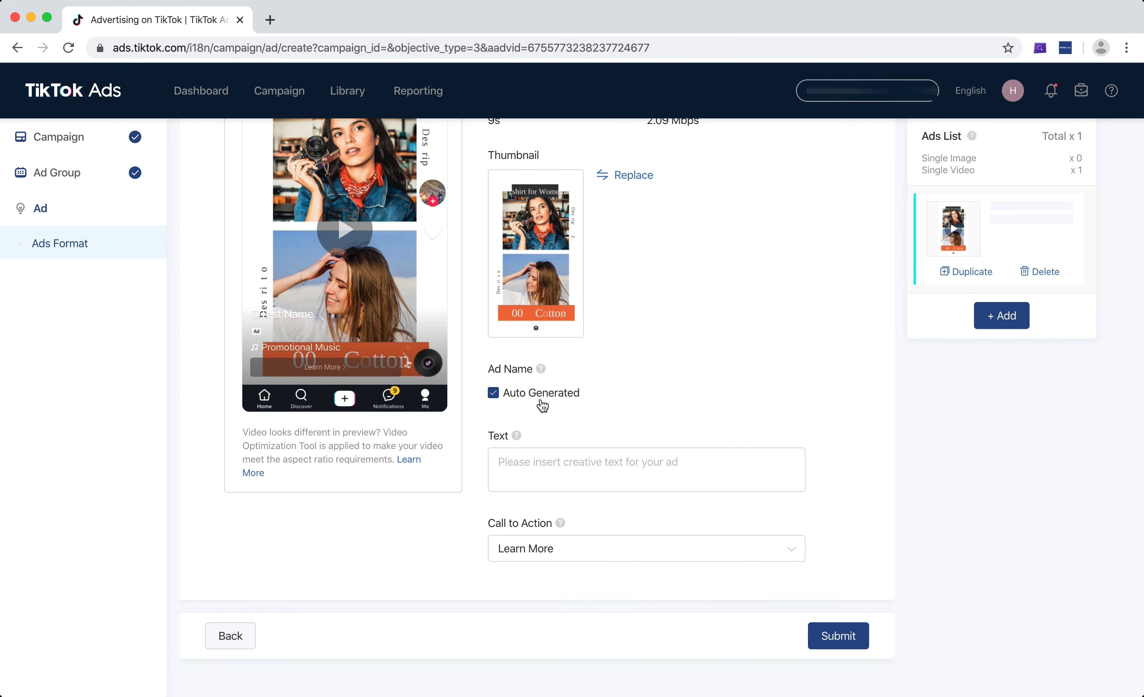
pyautogui.click(541, 399)
pyautogui.click(544, 426)
pyautogui.write('Test Ad 1')
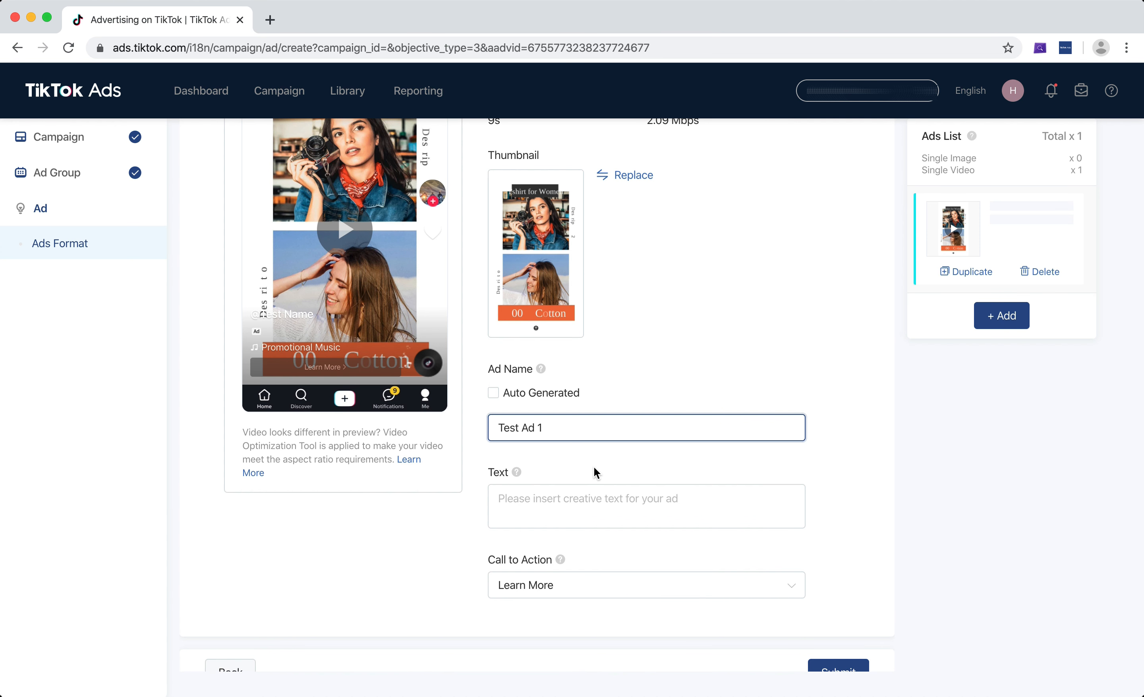
# Enter the ad text "100% Cotton Tshirts For Women. Get 50% Off T&C Apply".
pyautogui.scroll(-1, 595, 473)
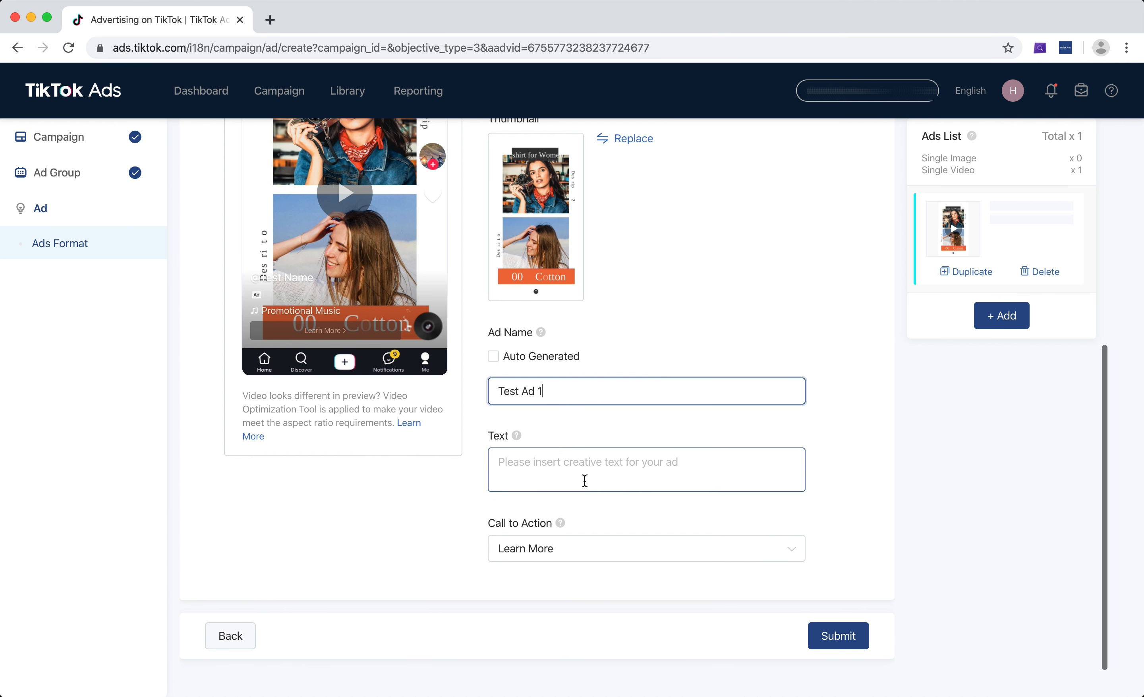
pyautogui.click(584, 481)
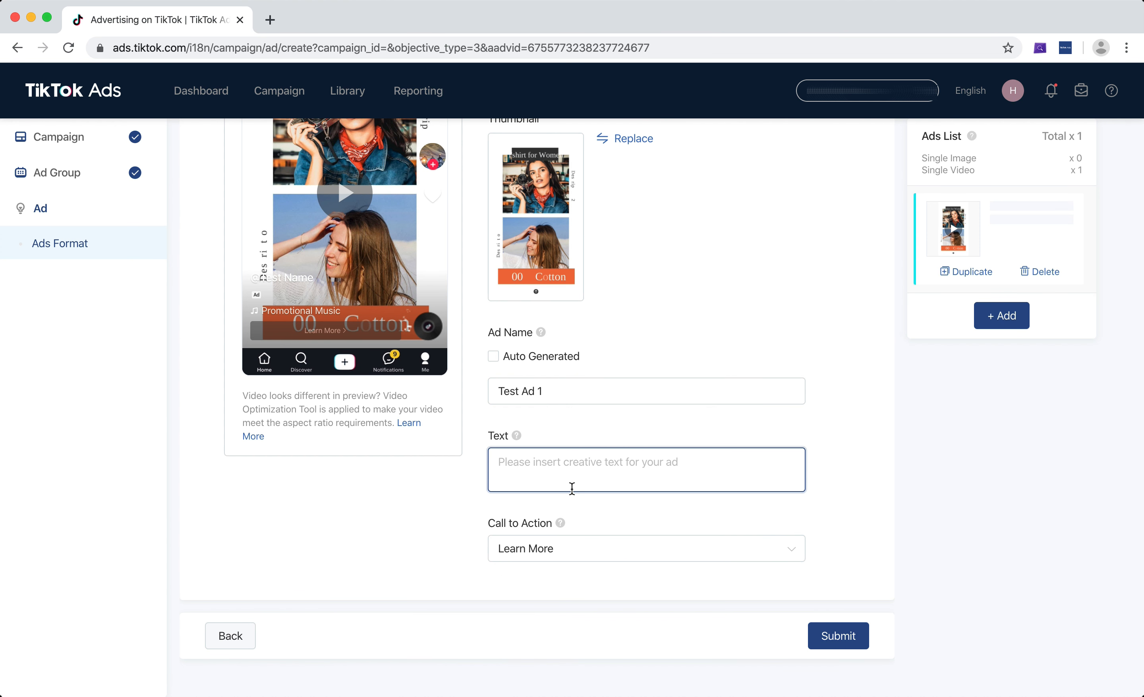
pyautogui.scroll(1, 581, 478)
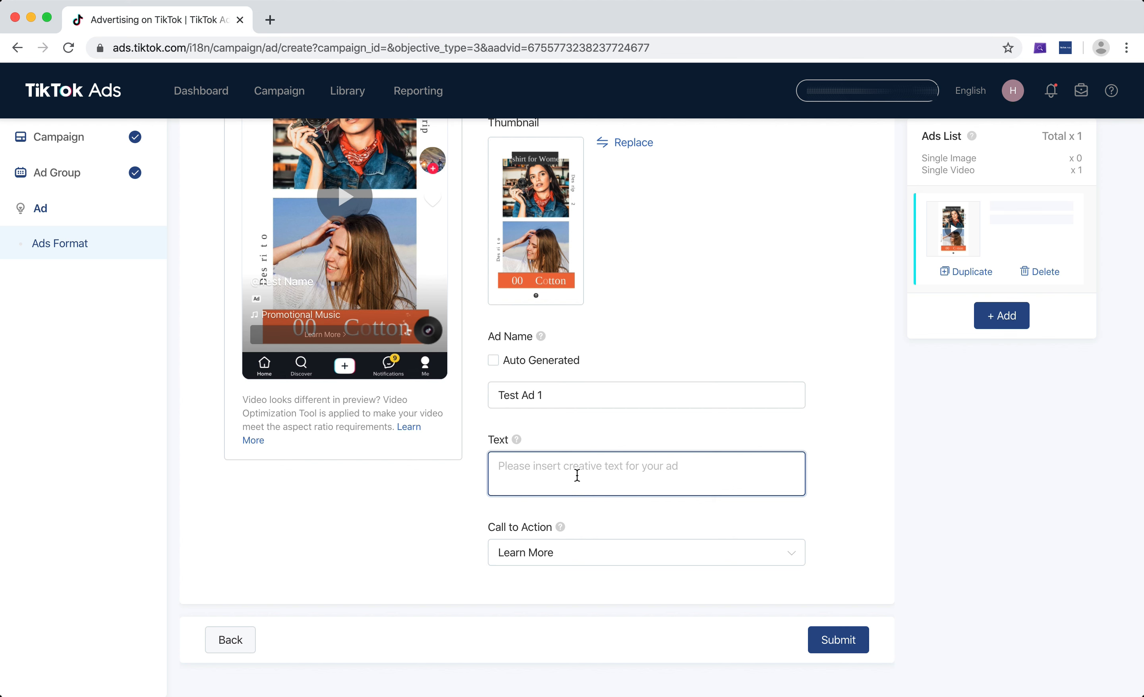
pyautogui.write('100% C')
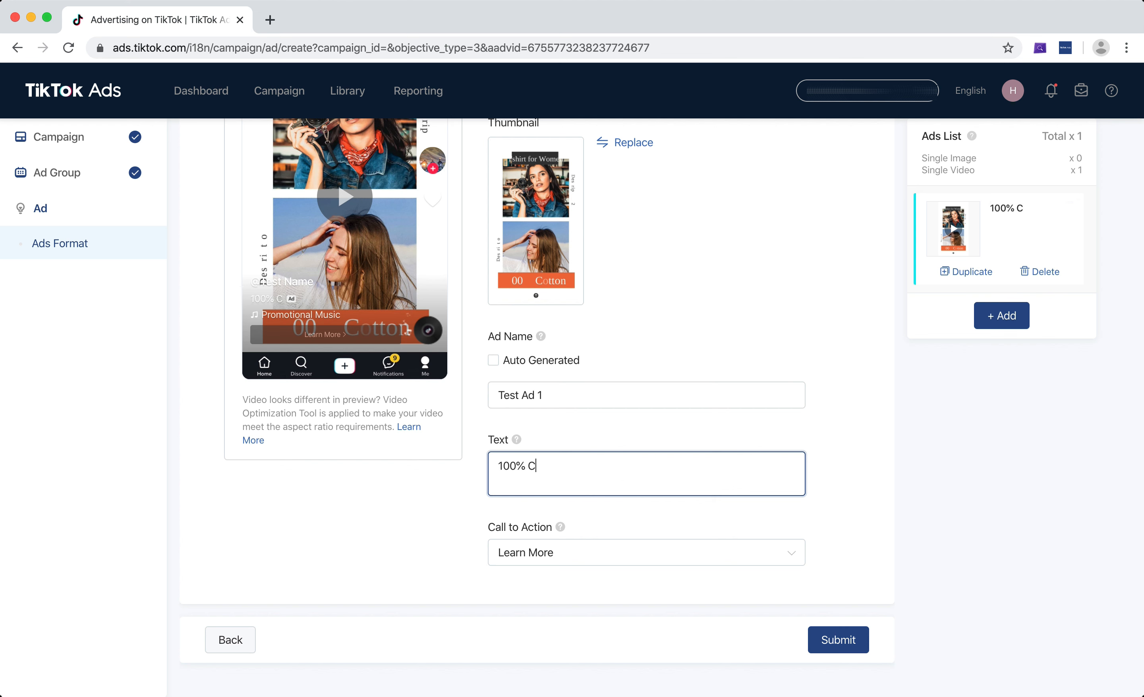
pyautogui.write('otton Tshirts')
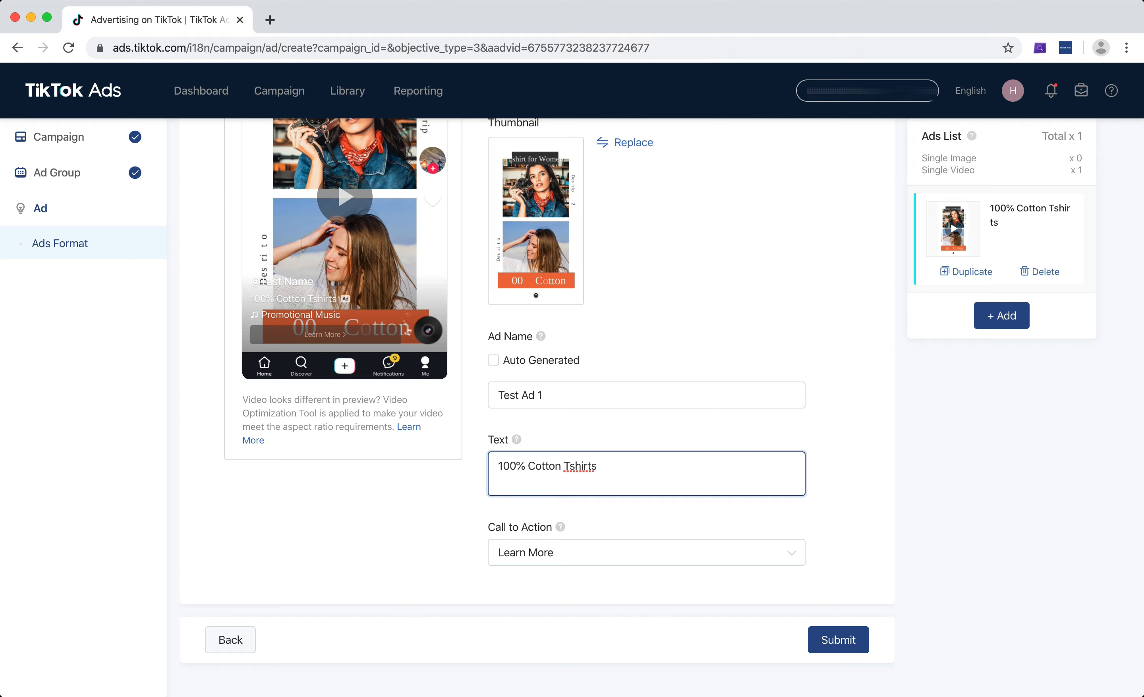
pyautogui.write(' For Women')
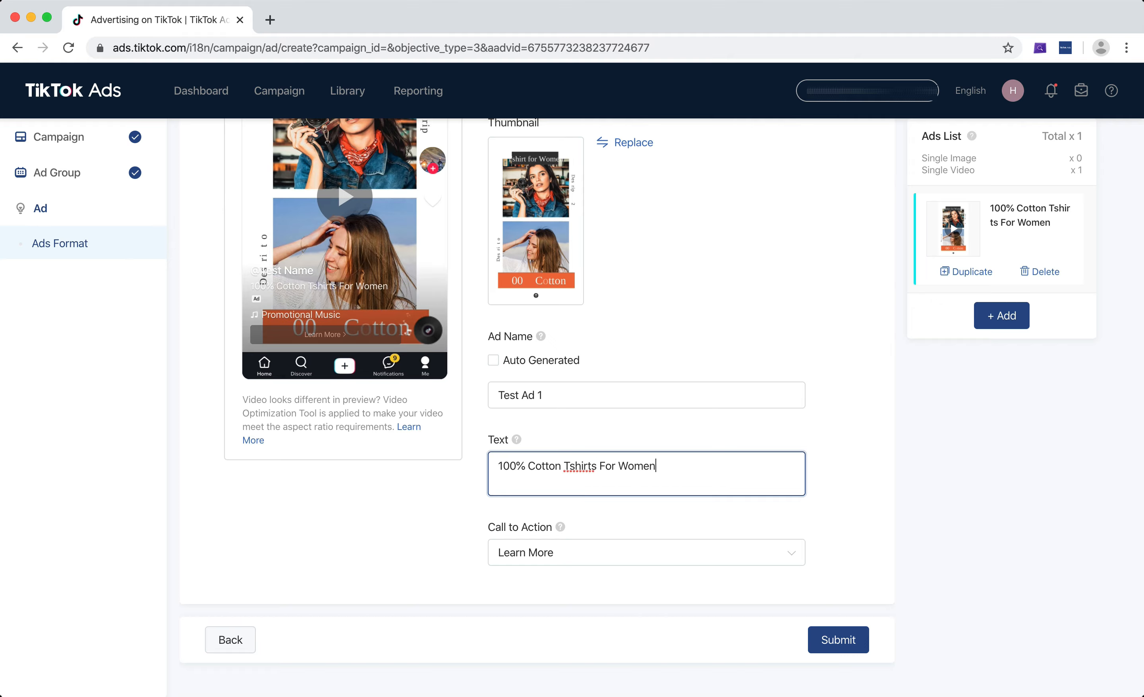
pyautogui.write('. Get 50% Off')
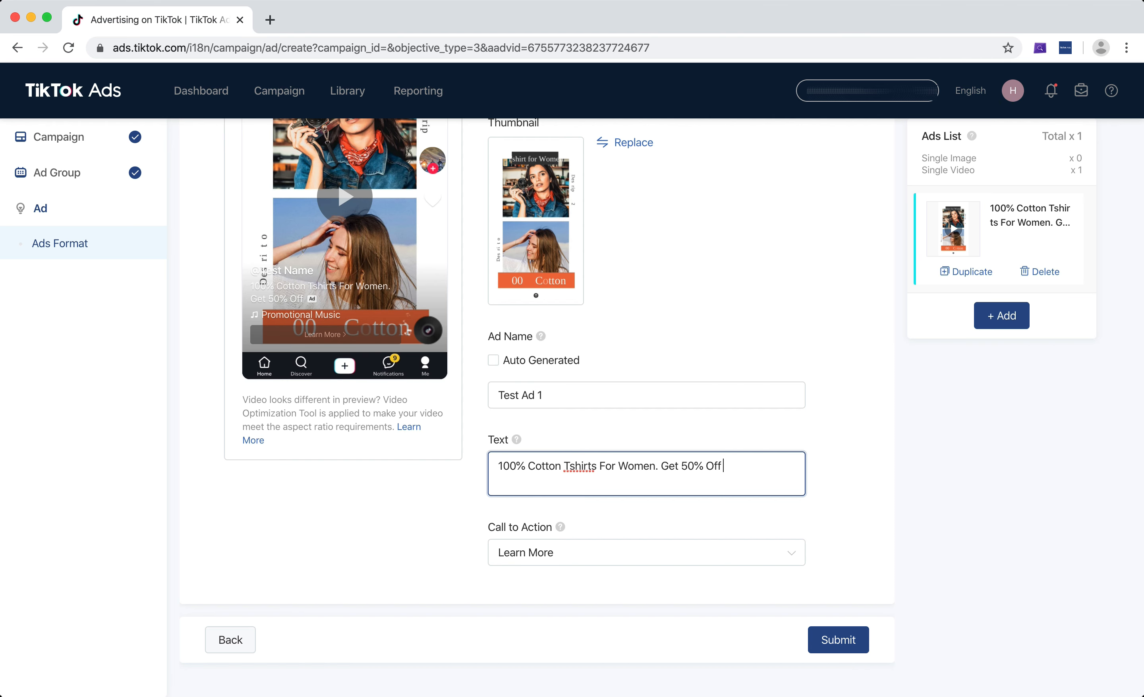
pyautogui.write('T&C Apply')
# Play the video preview and examine how the ad text appears in it.
pyautogui.scroll(3, 311, 305)
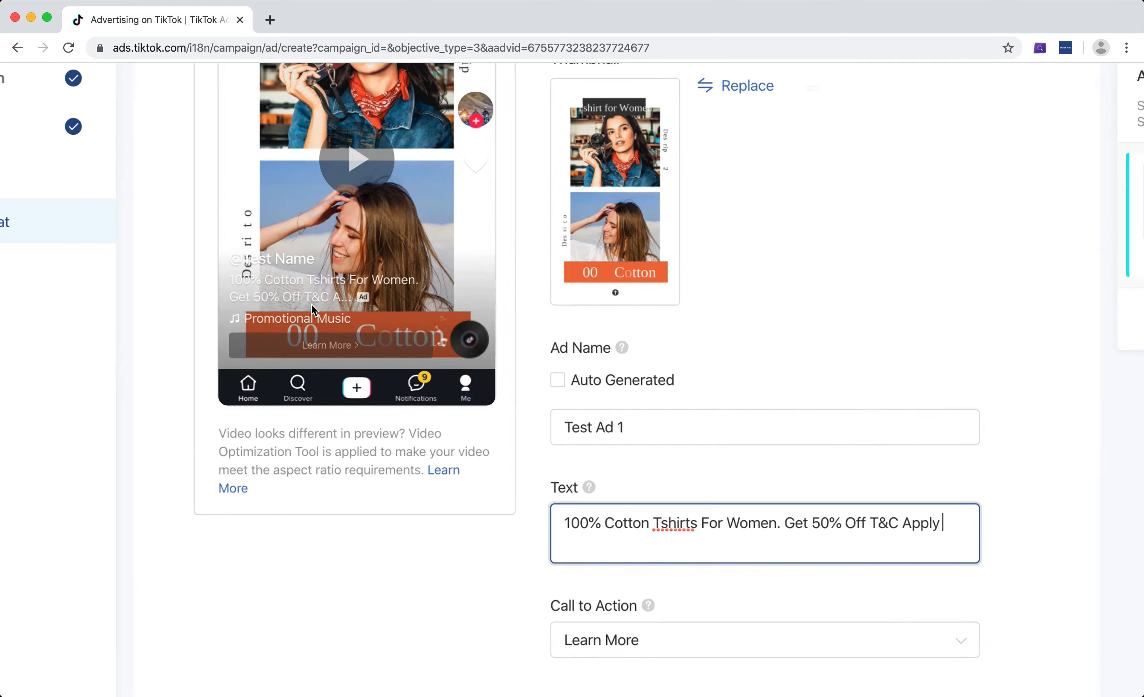
pyautogui.scroll(5, 311, 305)
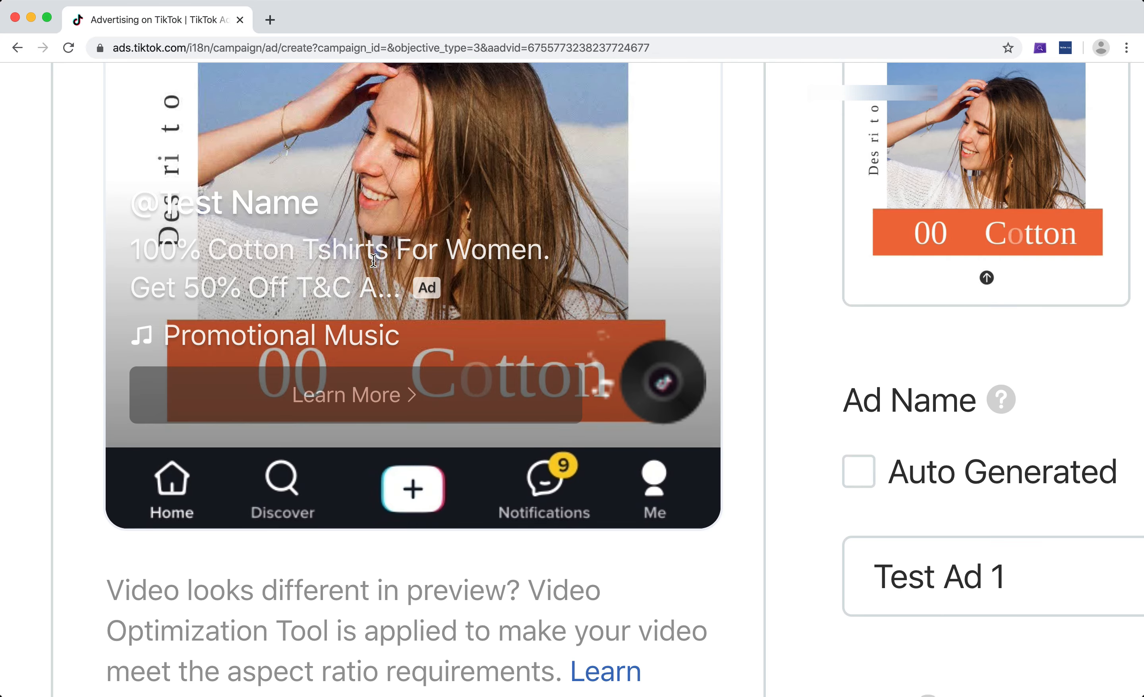
pyautogui.scroll(5, 372, 261)
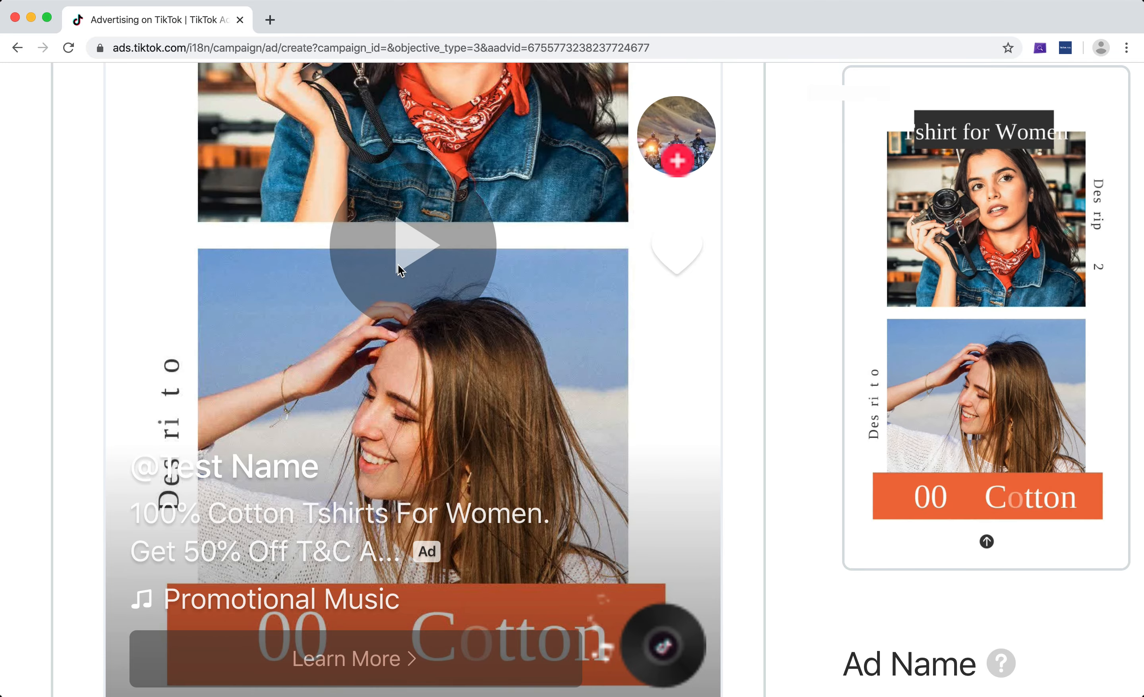
pyautogui.click(398, 265)
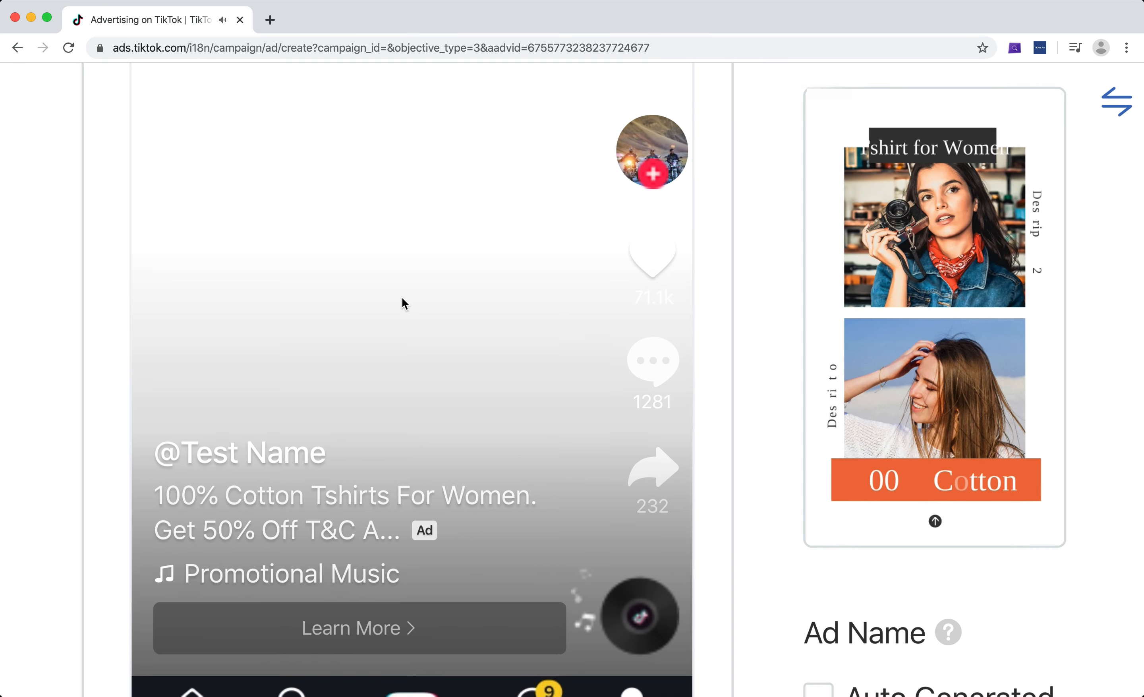
pyautogui.scroll(-5, 402, 297)
pyautogui.scroll(1, 370, 322)
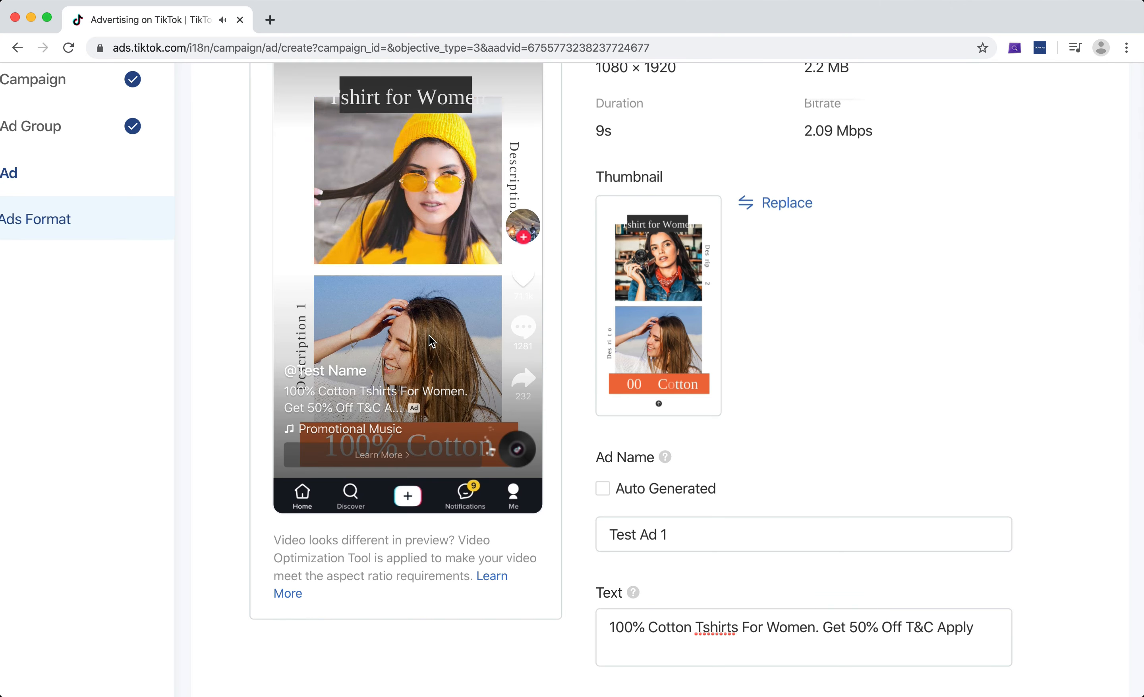
pyautogui.click(393, 261)
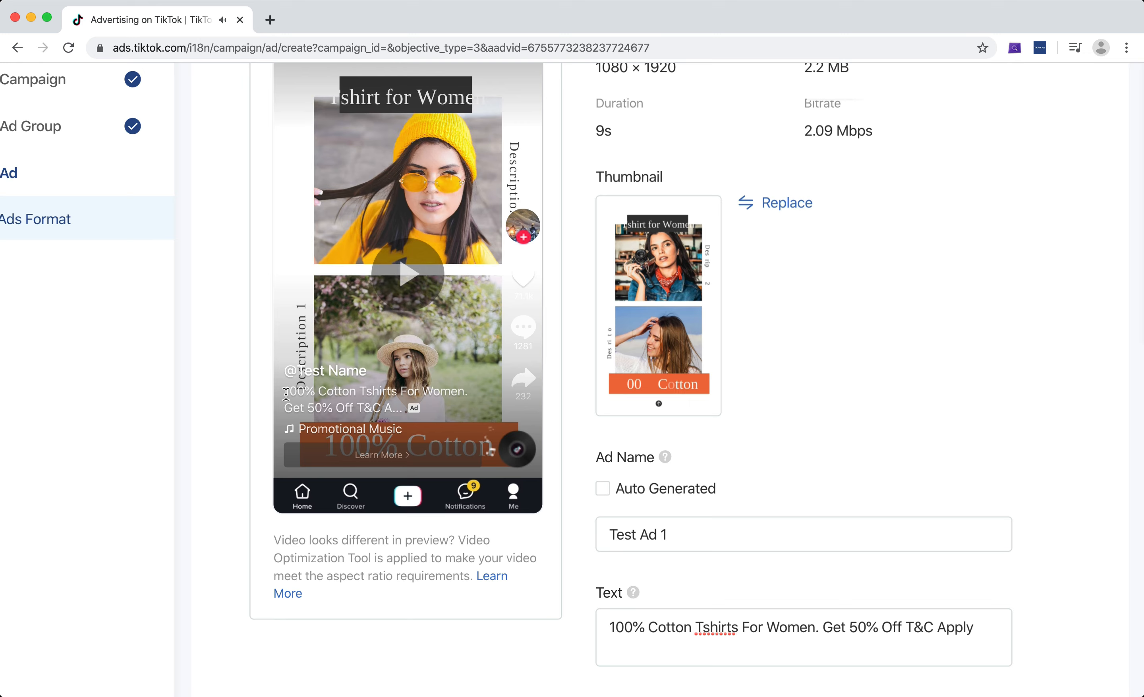
pyautogui.moveTo(285, 392); pyautogui.dragTo(411, 411)
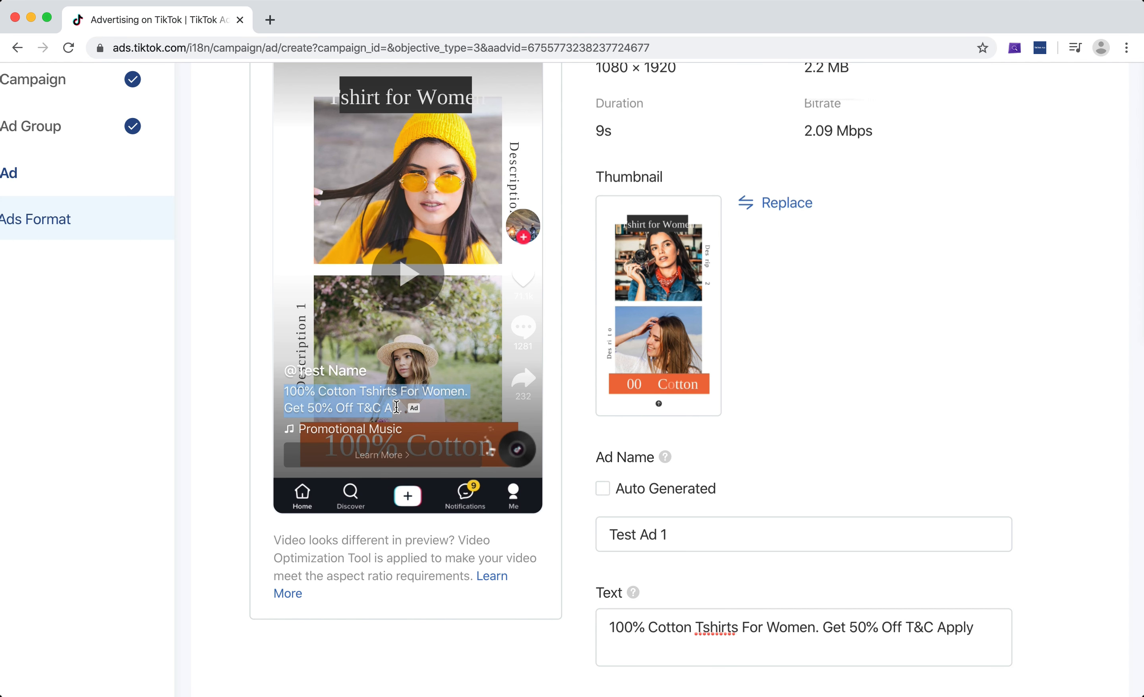
pyautogui.click(373, 400)
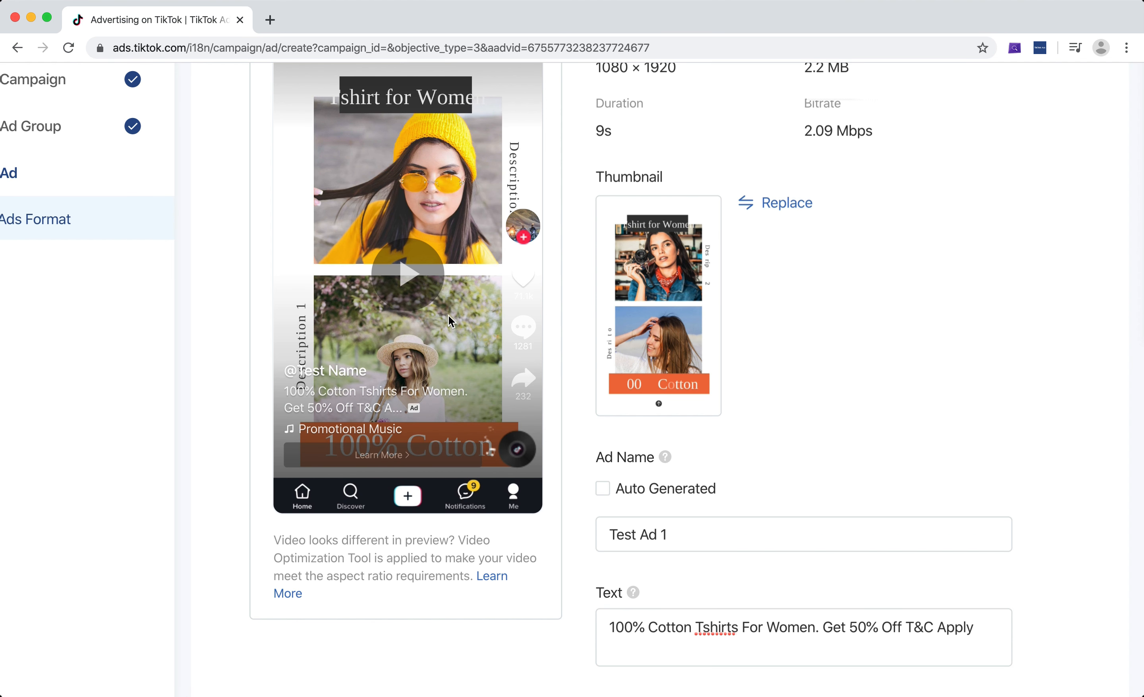
pyautogui.scroll(1, 330, 359)
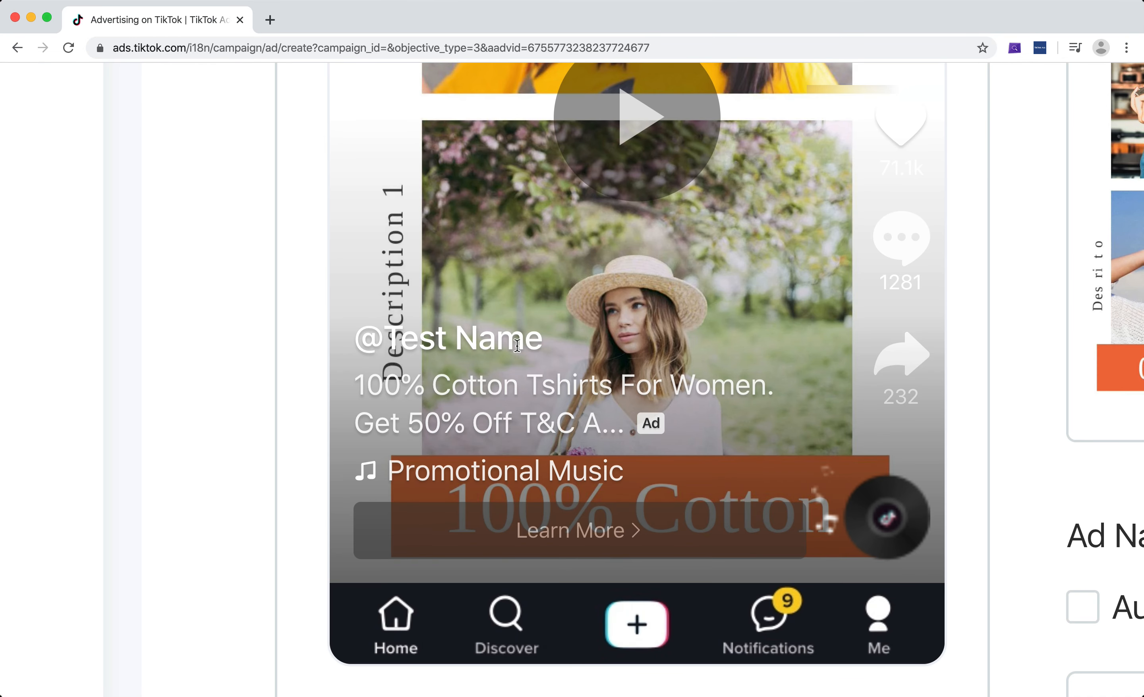
pyautogui.scroll(-10, 517, 345)
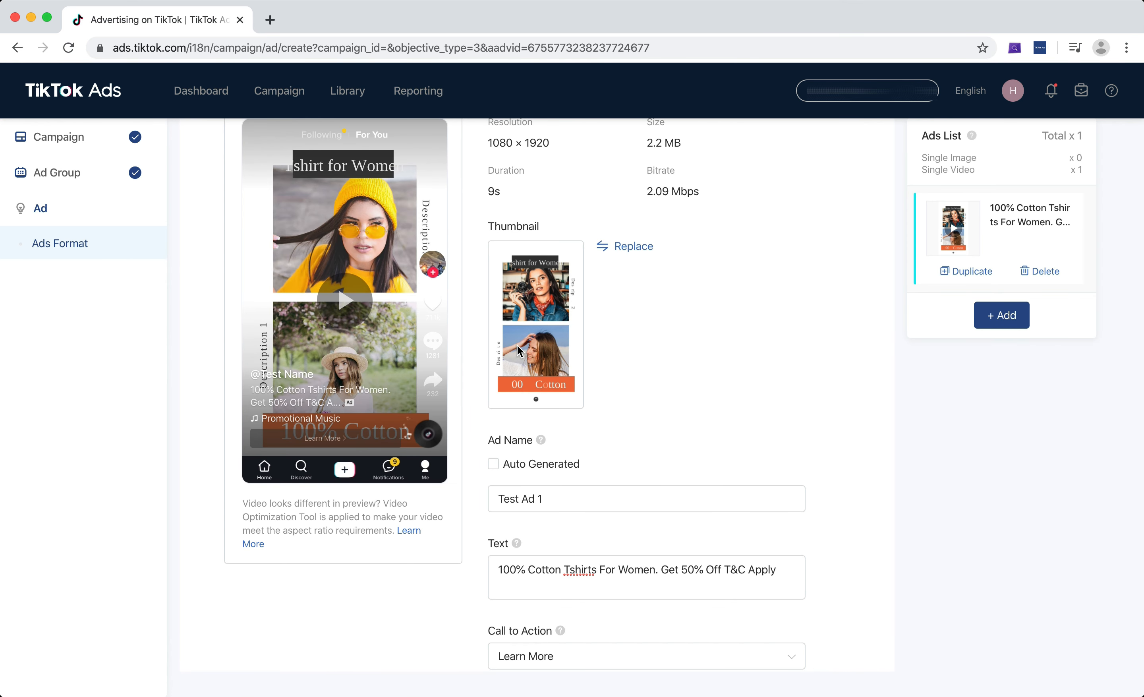
pyautogui.scroll(2, 766, 376)
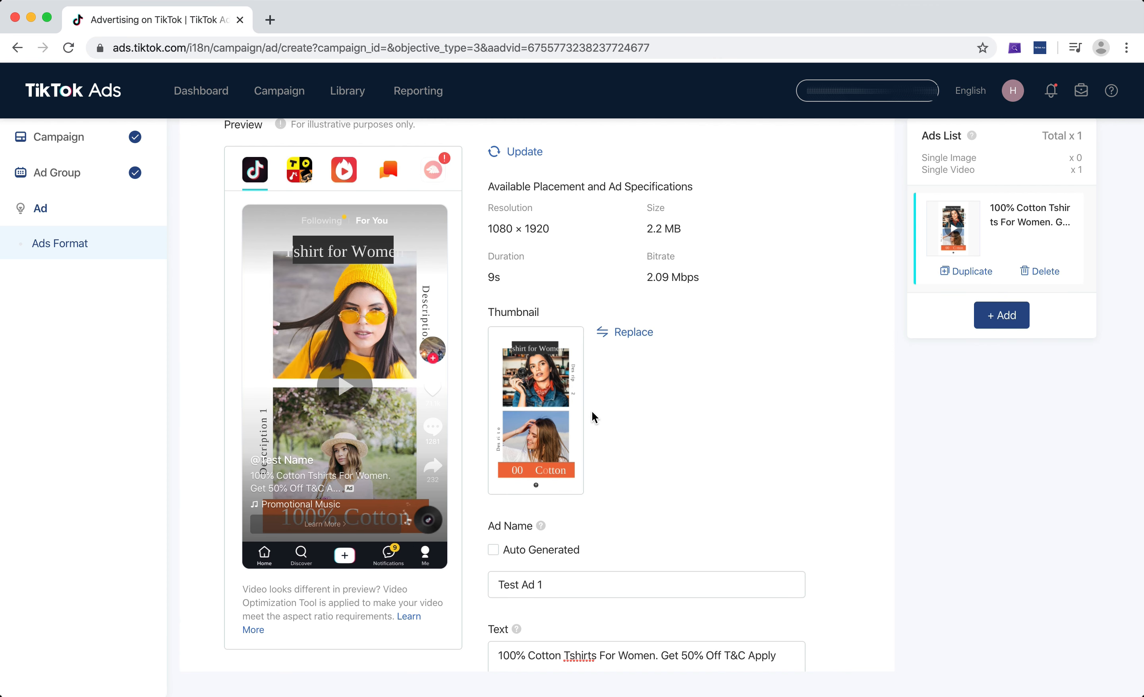
# Replace the video thumbnail with the third frame in the second row and save it.
pyautogui.click(634, 333)
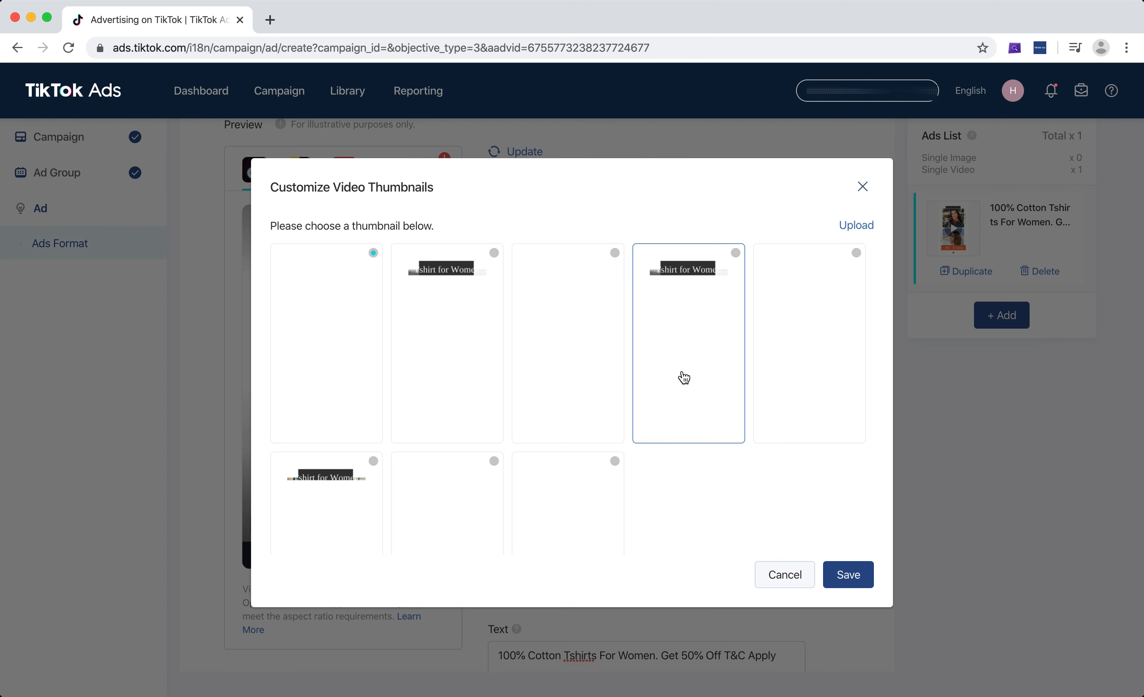
pyautogui.scroll(-2, 684, 378)
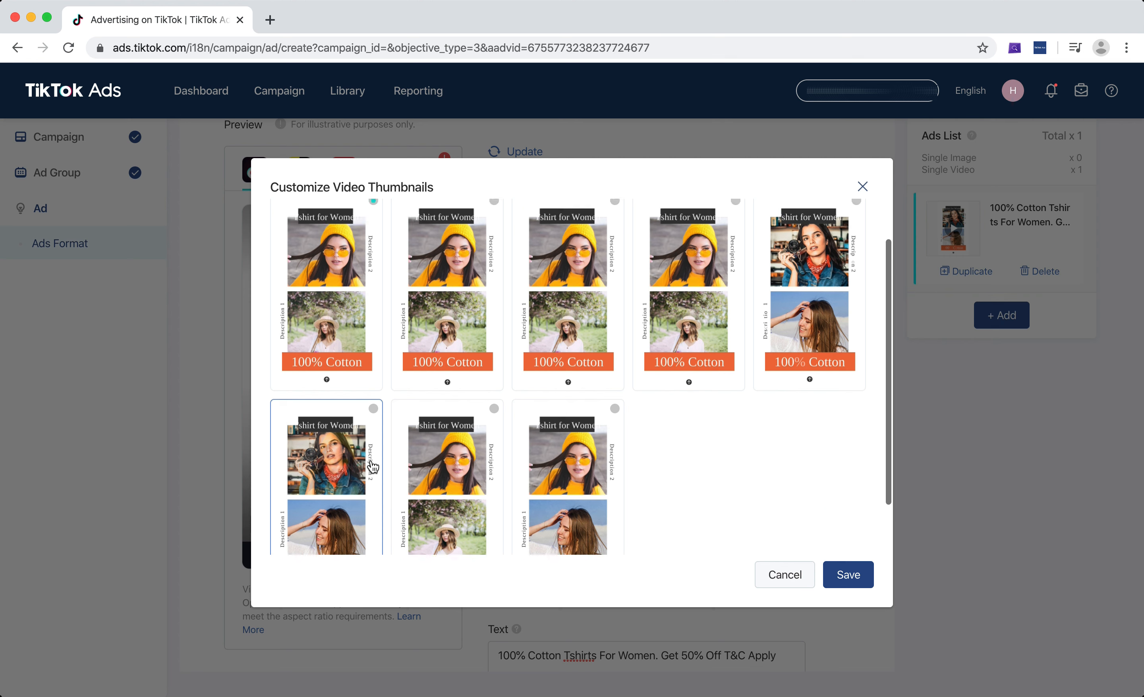
pyautogui.scroll(2, 373, 466)
pyautogui.scroll(-2, 548, 409)
pyautogui.click(557, 469)
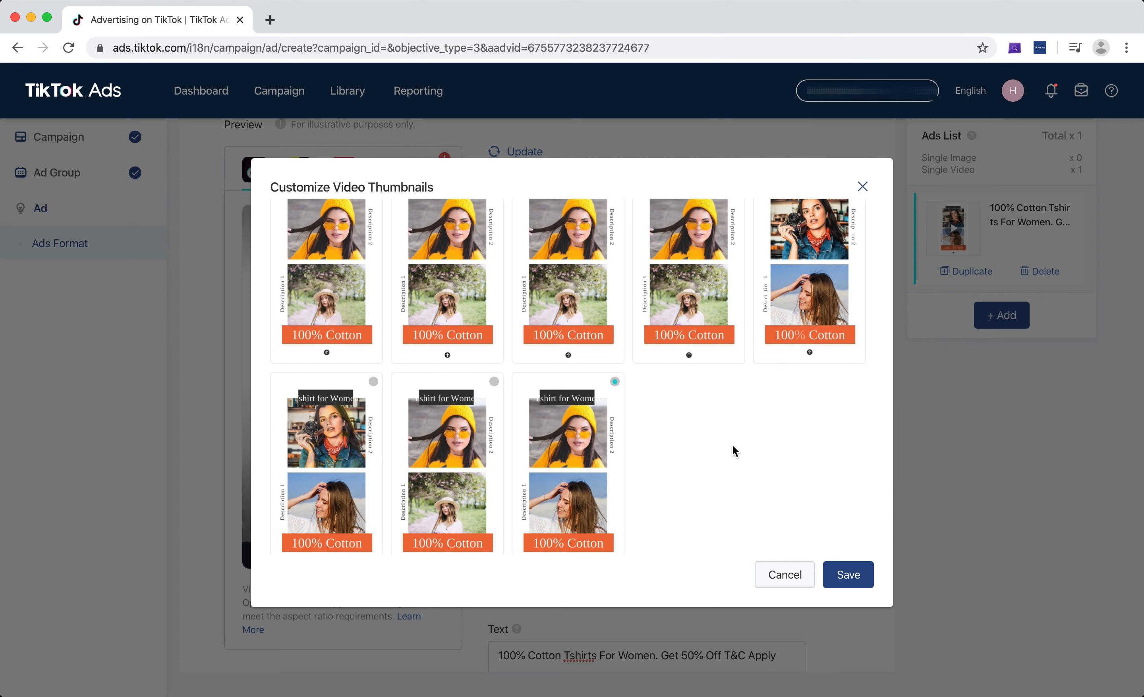
pyautogui.scroll(2, 735, 451)
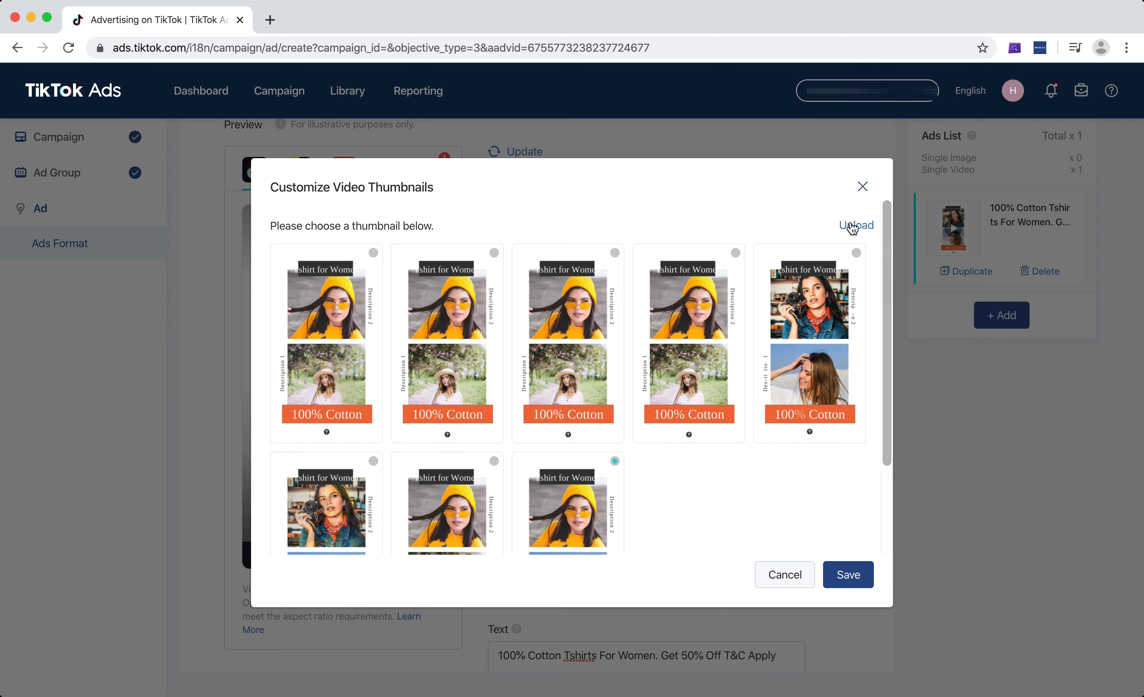
pyautogui.click(847, 574)
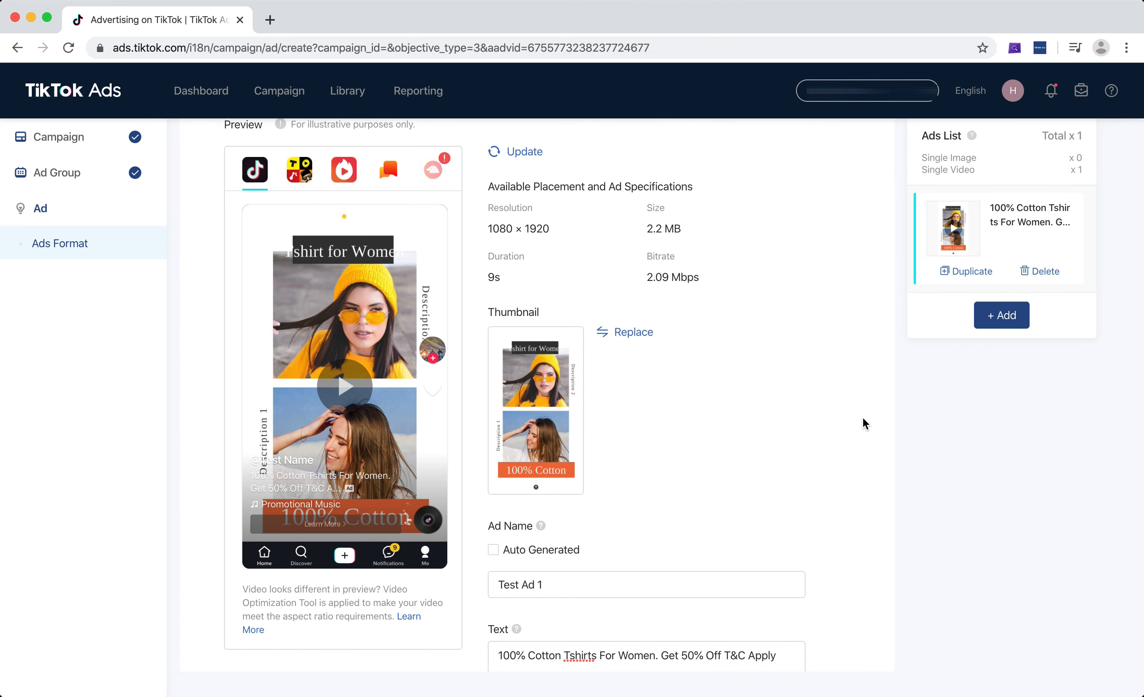
# Set the first ad's call to action to Shop Now.
pyautogui.scroll(-5, 782, 341)
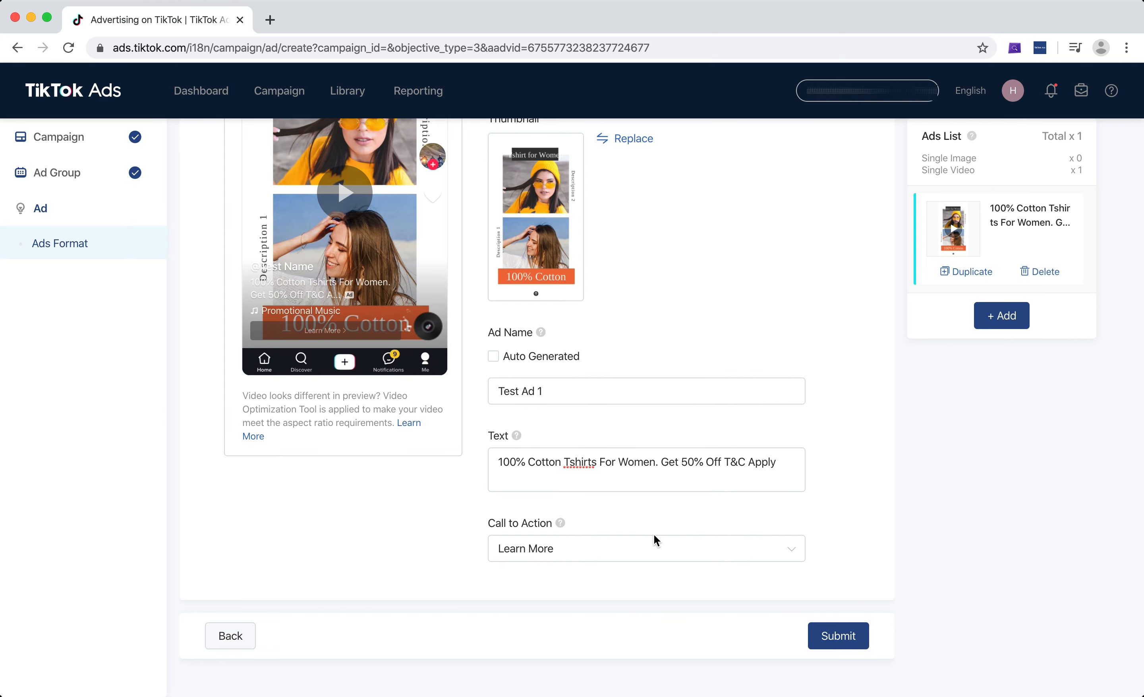
pyautogui.scroll(5, 319, 335)
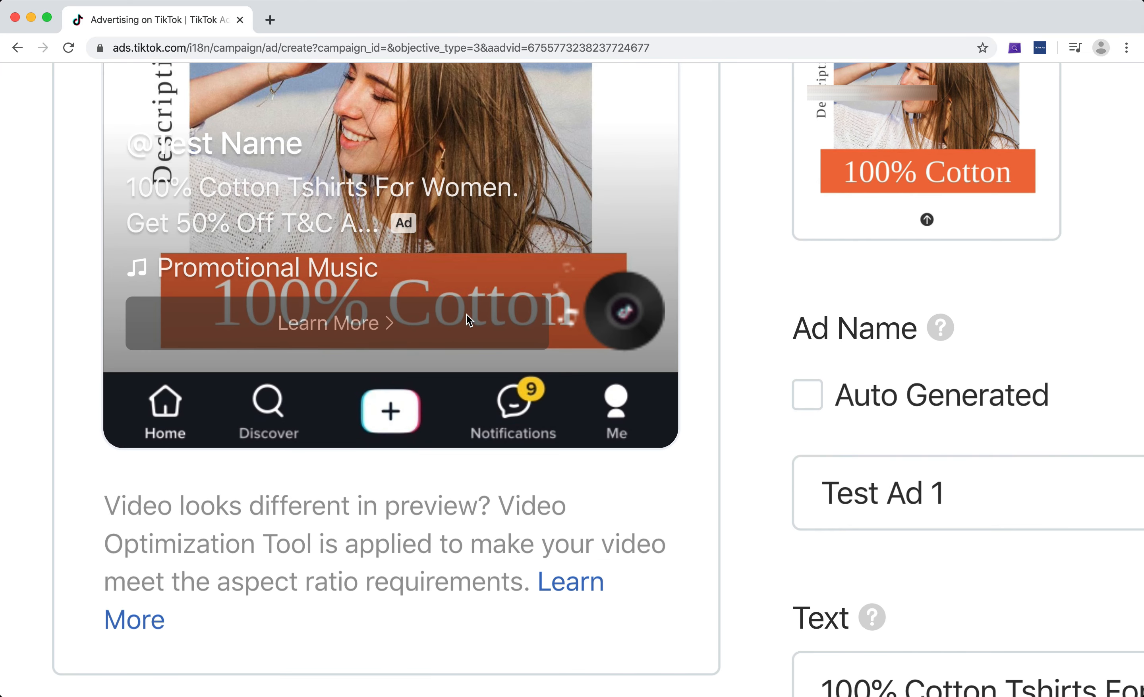
pyautogui.click(901, 468)
pyautogui.scroll(-5, 902, 467)
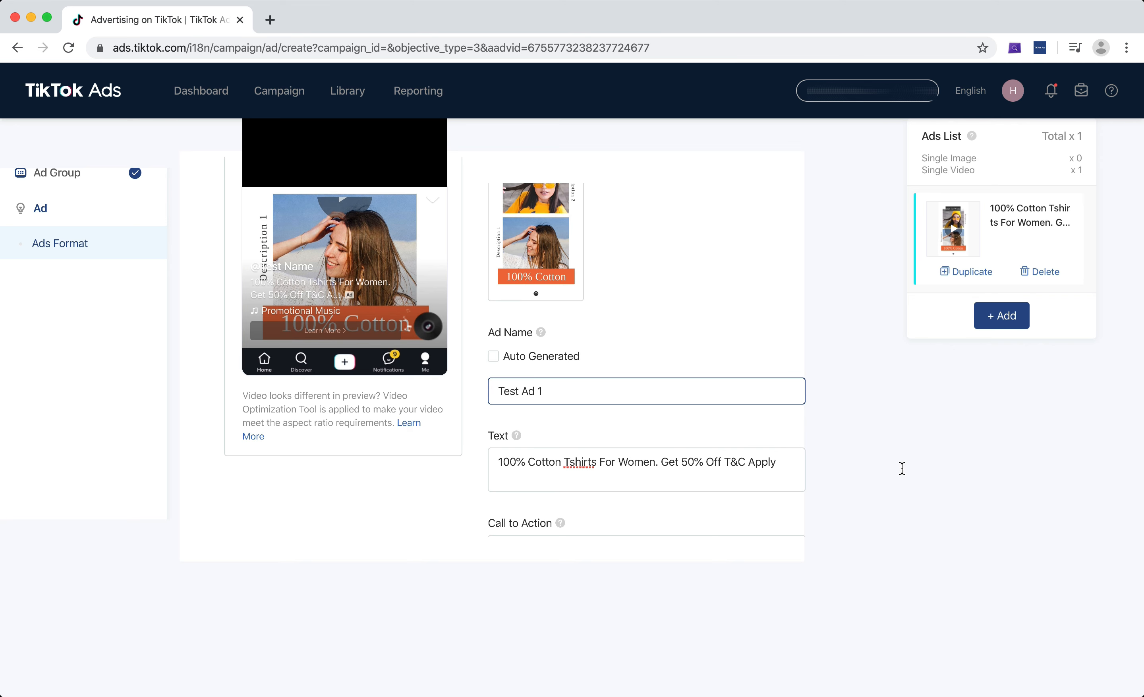
pyautogui.click(589, 550)
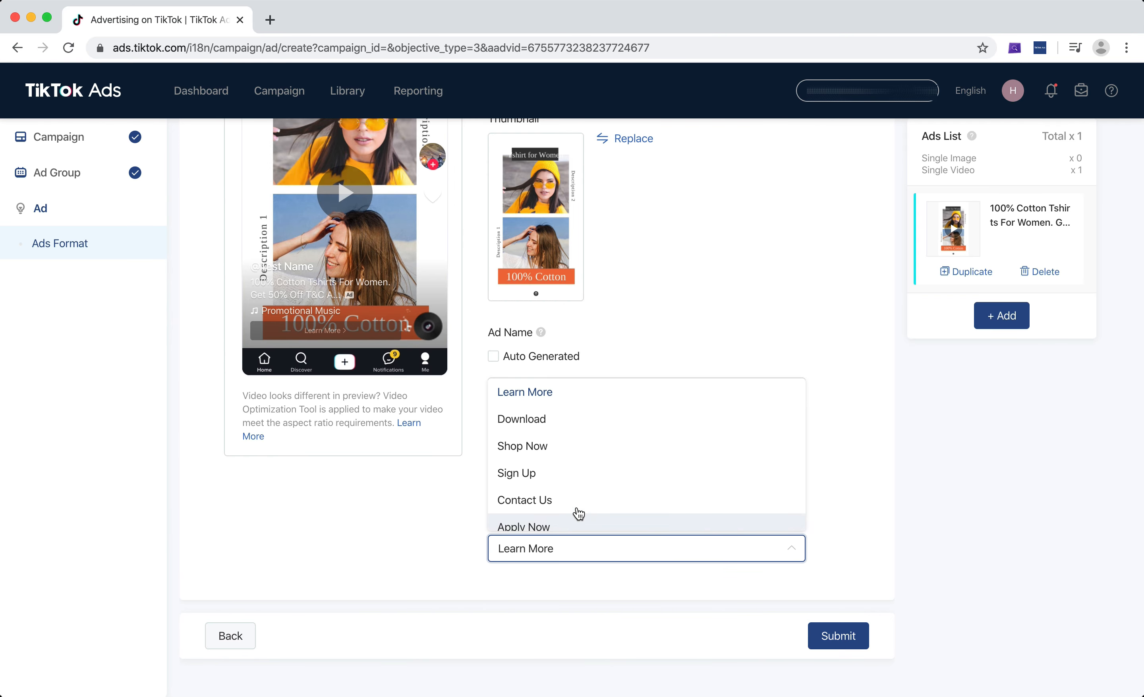
pyautogui.scroll(-2, 565, 454)
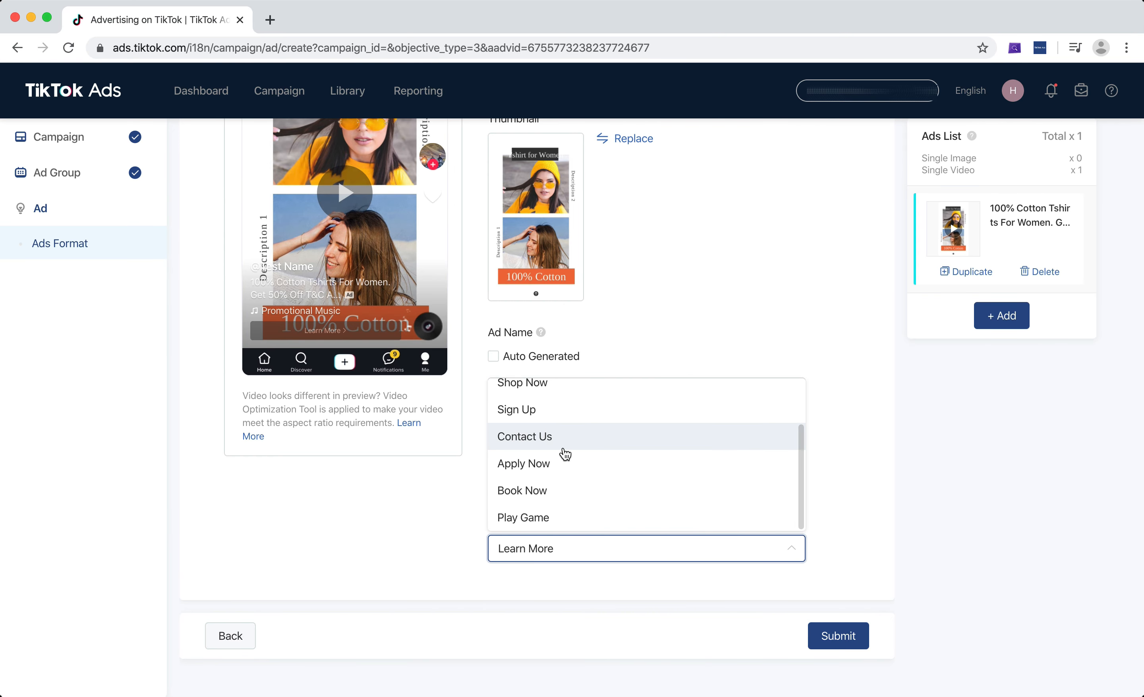
pyautogui.scroll(1, 564, 462)
pyautogui.scroll(2, 563, 463)
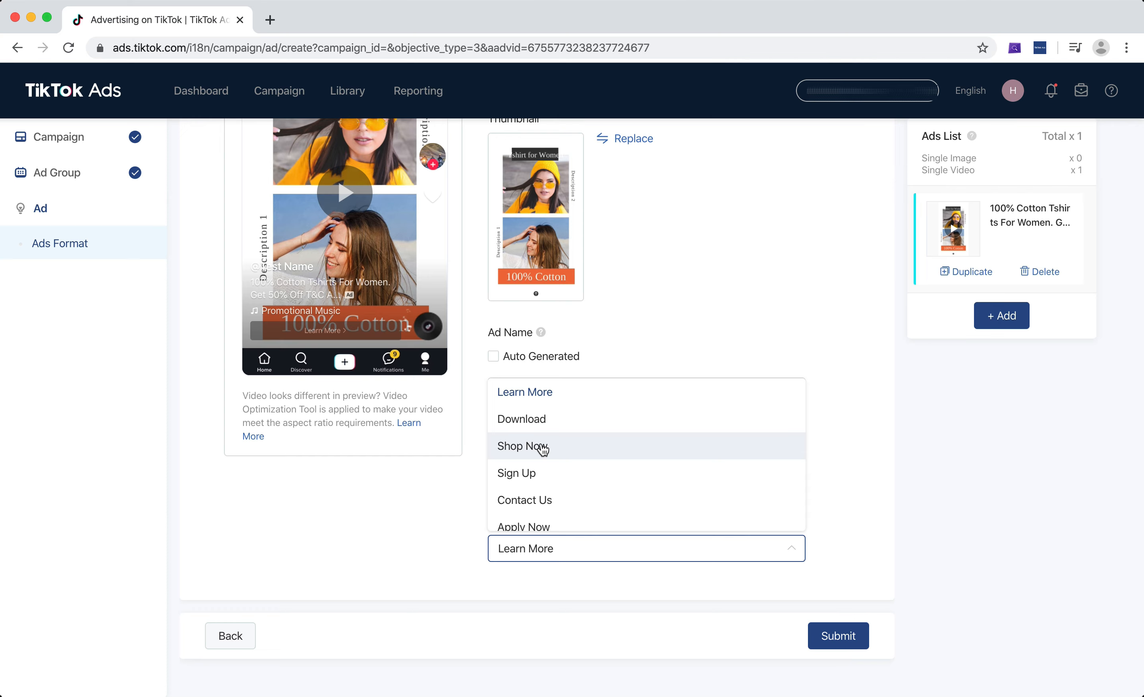
pyautogui.click(547, 443)
# Add a second ad and choose the first video from the video library for it.
pyautogui.scroll(8, 907, 469)
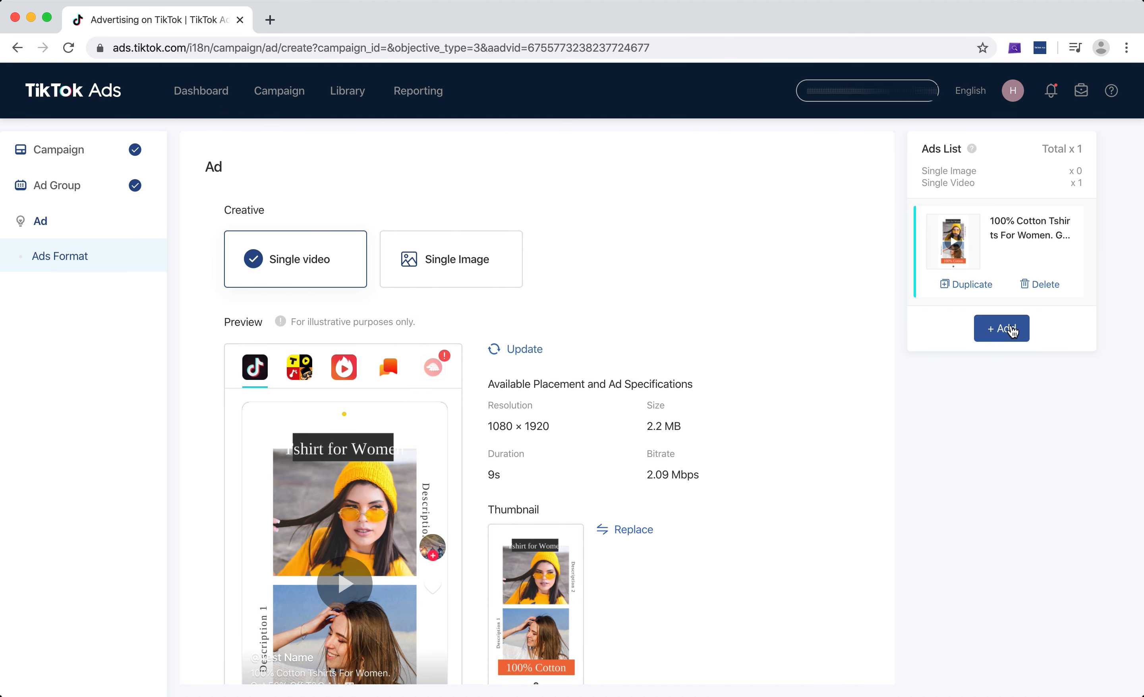
pyautogui.click(1008, 339)
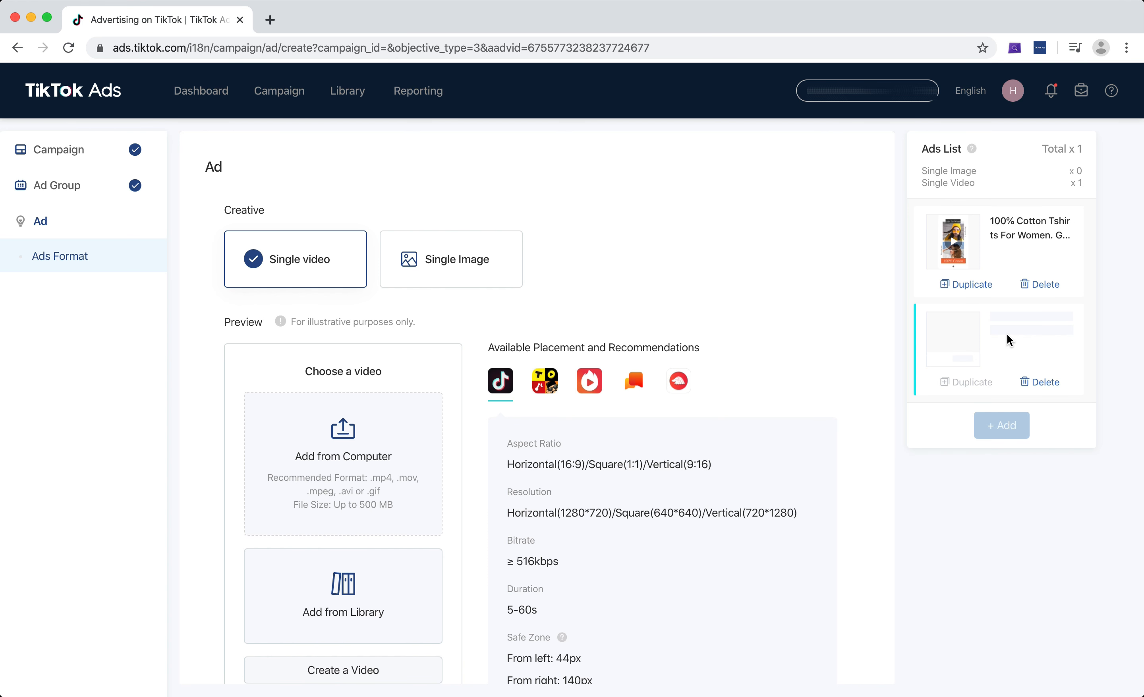
pyautogui.scroll(-2, 454, 426)
pyautogui.click(369, 504)
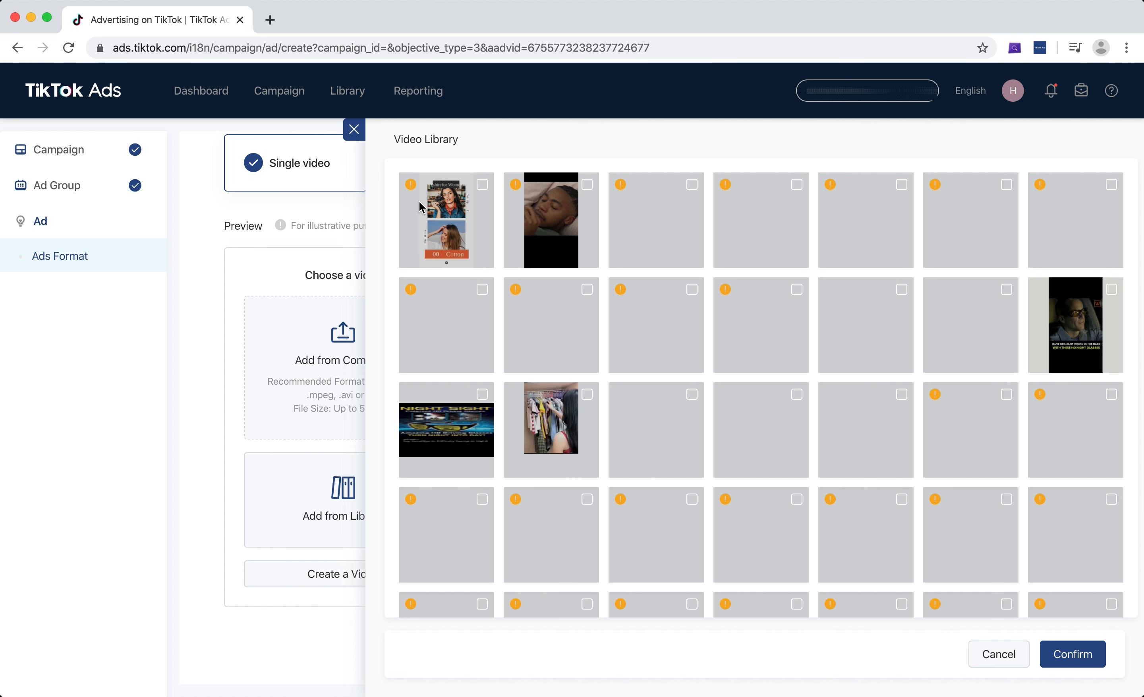
pyautogui.click(425, 197)
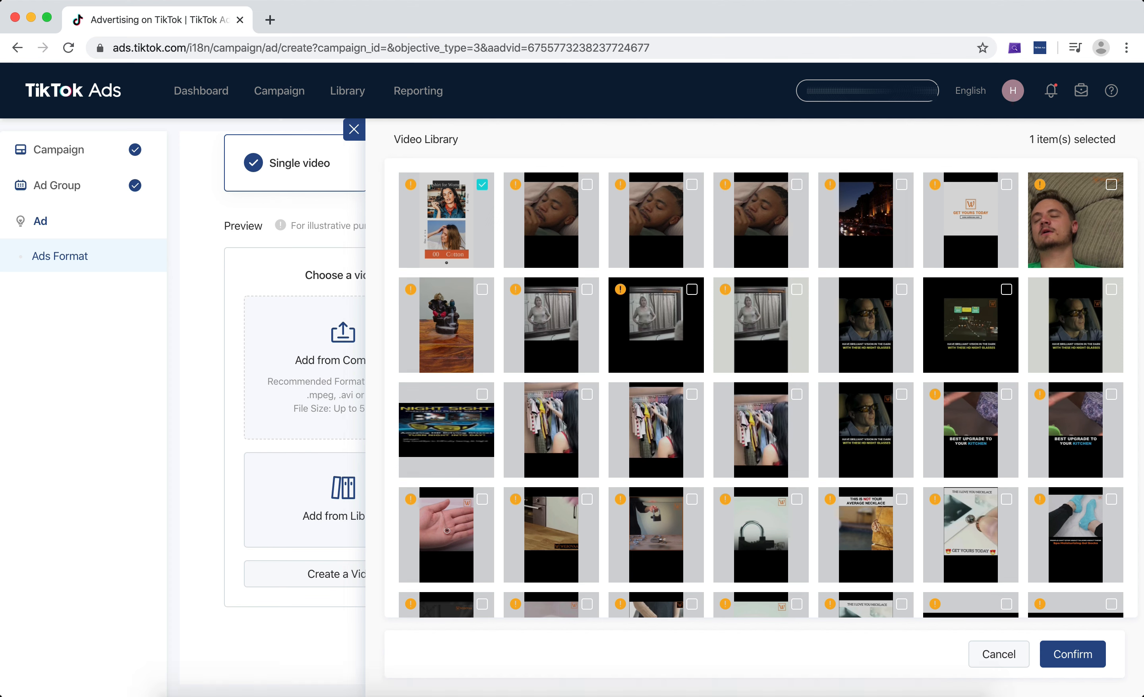
pyautogui.click(1092, 660)
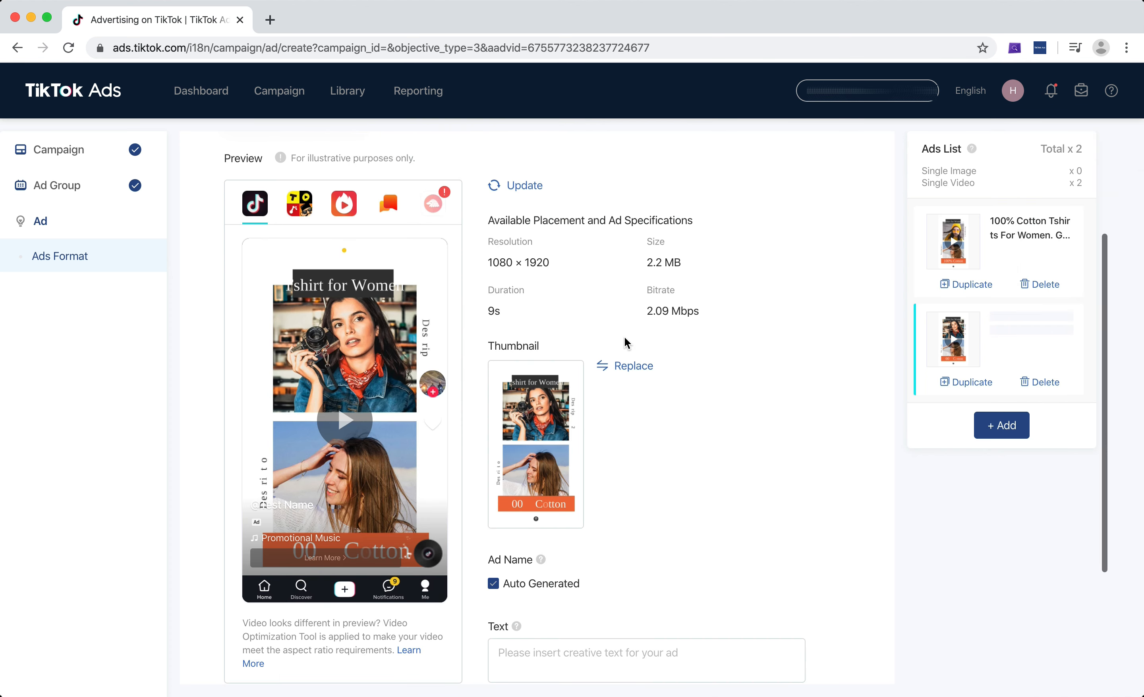
# Turn off the auto-generated ad name and name the second ad Test Ad 2.
pyautogui.scroll(-3, 625, 337)
pyautogui.click(537, 425)
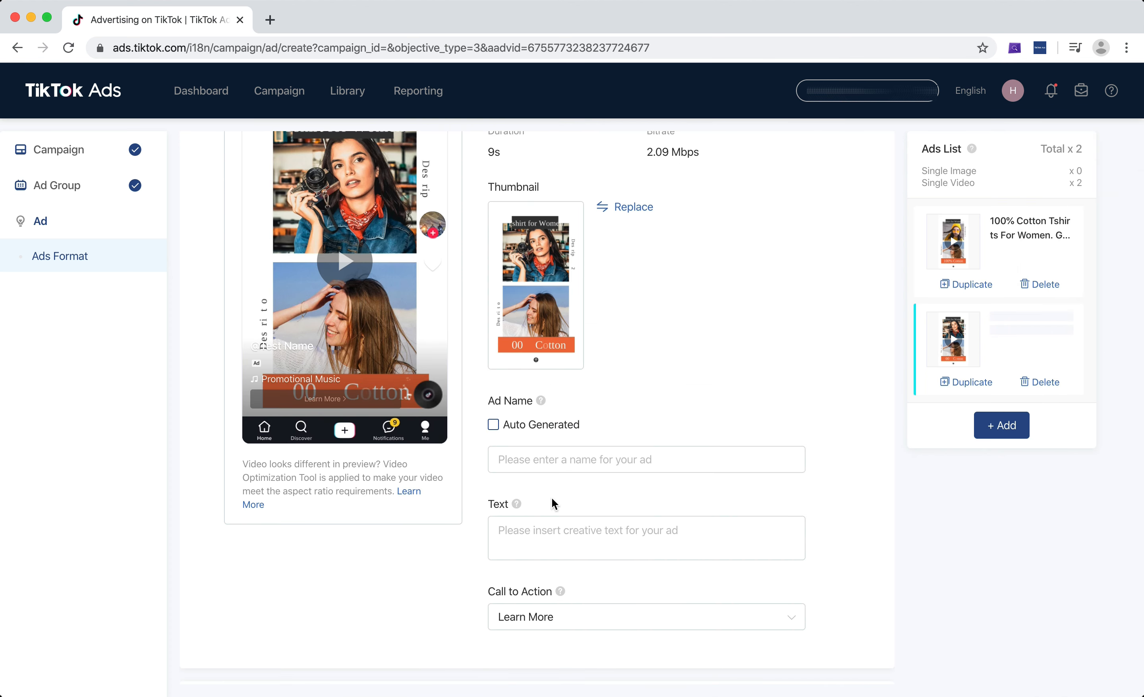
pyautogui.click(582, 452)
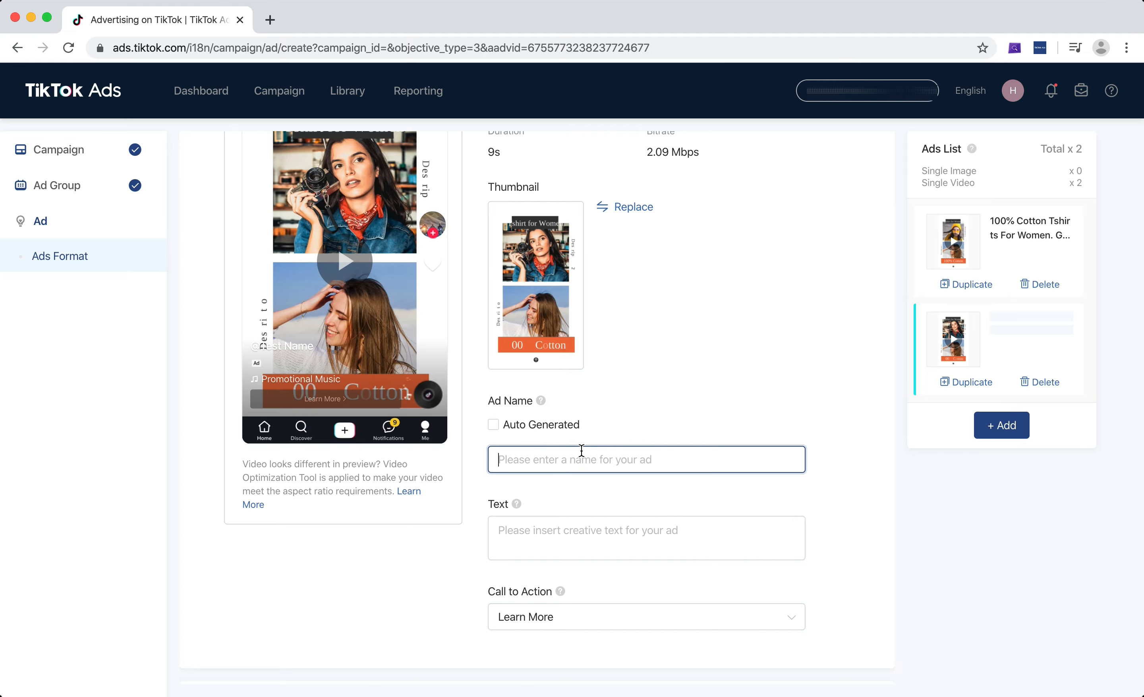
pyautogui.write('Test Ad 2')
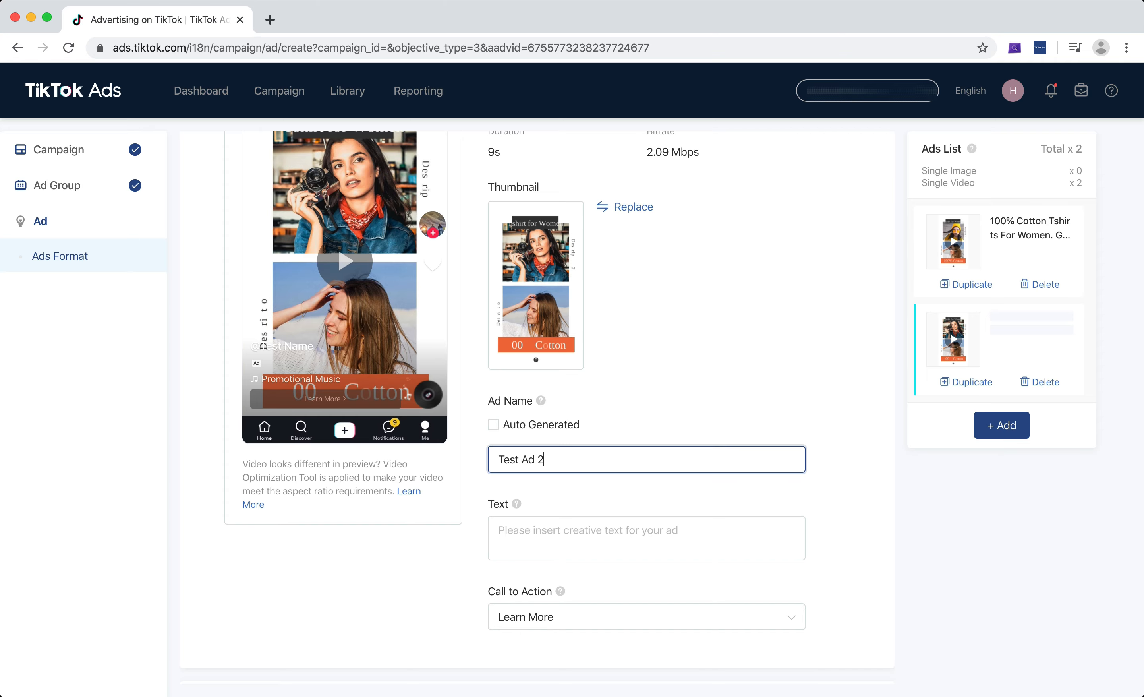
# Enter the second ad's text "Premium Cotton Tshirt for Women".
pyautogui.click(615, 545)
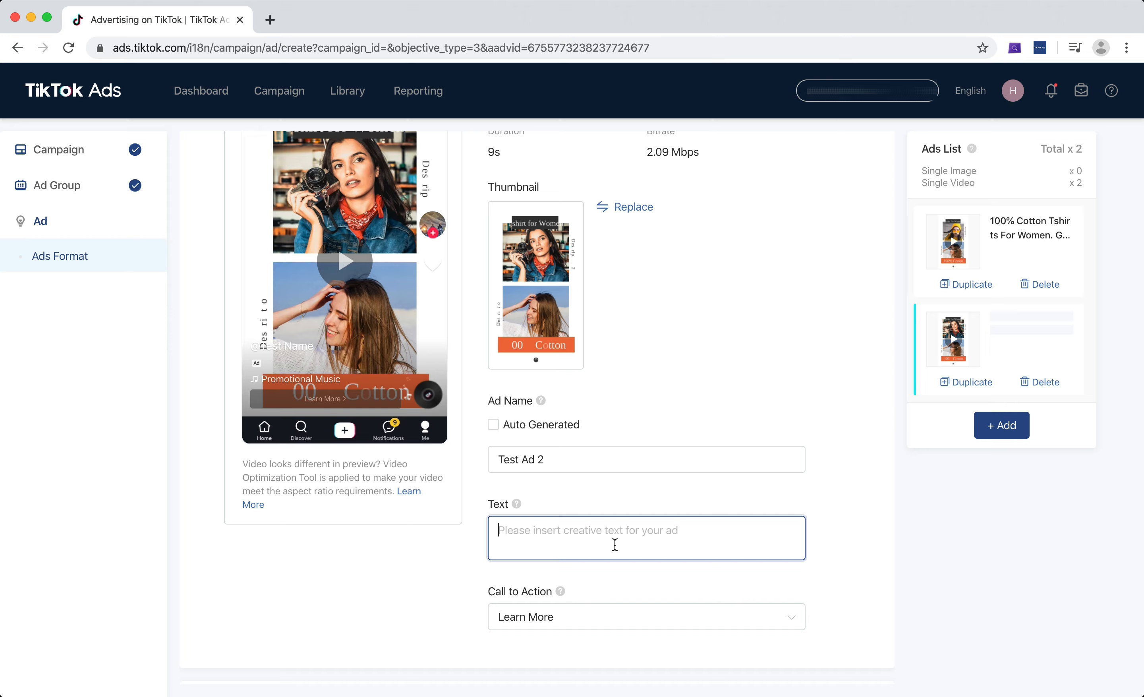
pyautogui.write('Tshgirt')
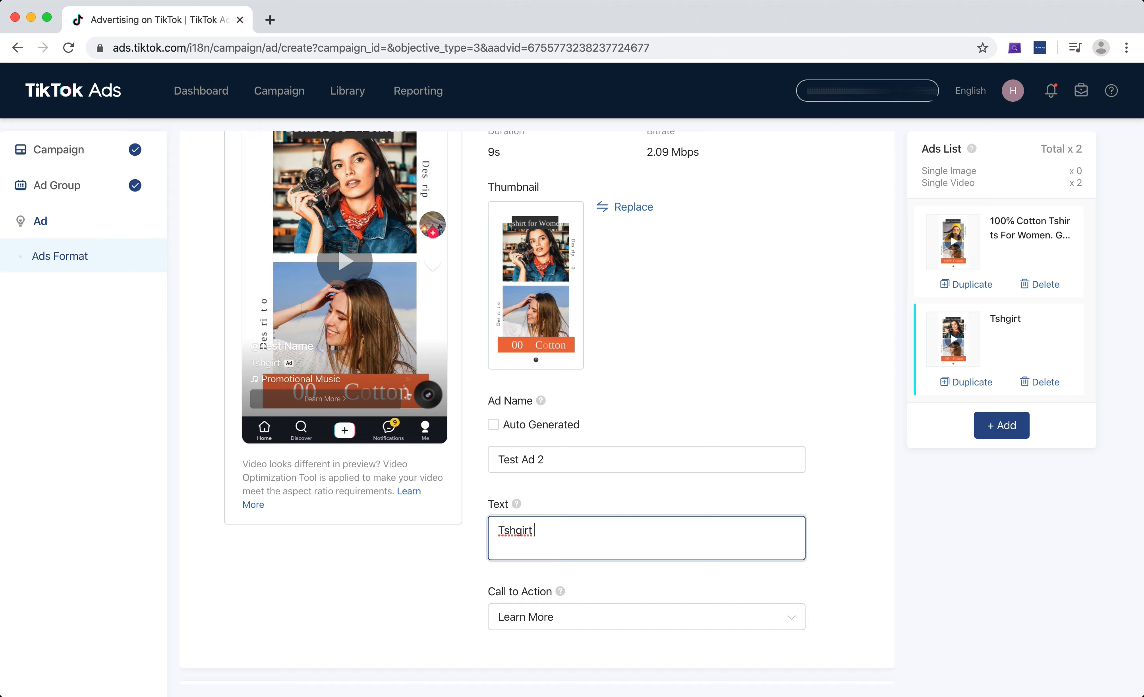
pyautogui.press('BackSpace')
pyautogui.write('irt')
pyautogui.press('BackSpace')
pyautogui.press('BackSpace')
pyautogui.press('BackSpace')
pyautogui.press('BackSpace')
pyautogui.write('Premium')
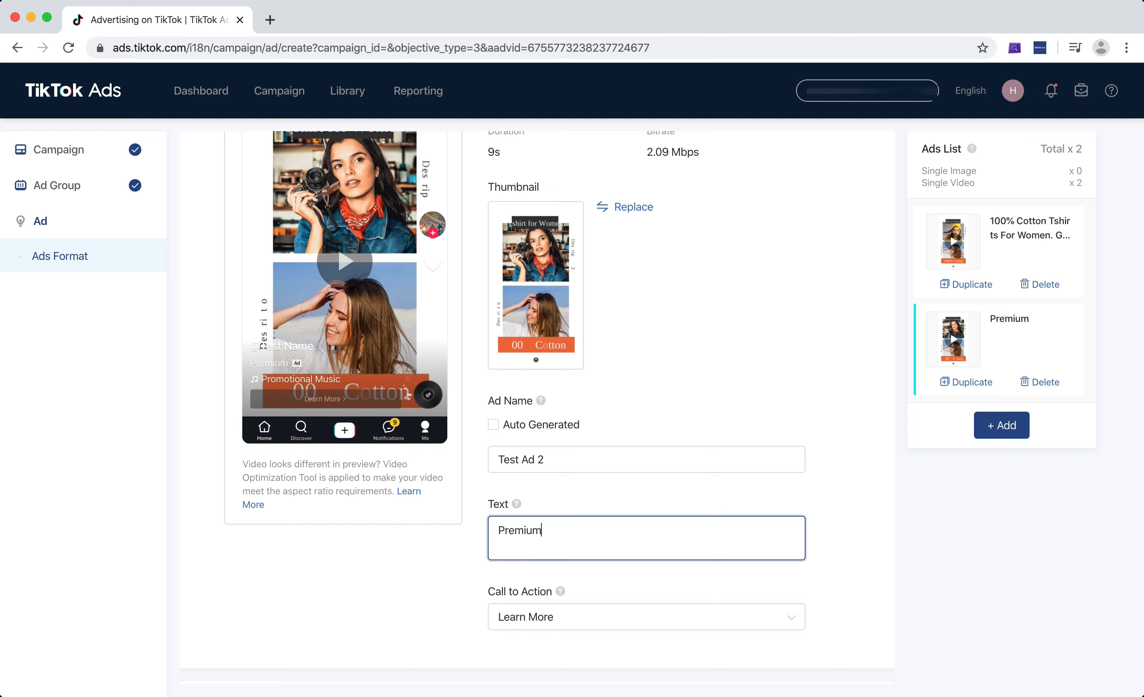
pyautogui.write(' Cotton TShirt for')
pyautogui.press('BackSpace')
pyautogui.press('BackSpace')
pyautogui.press('BackSpace')
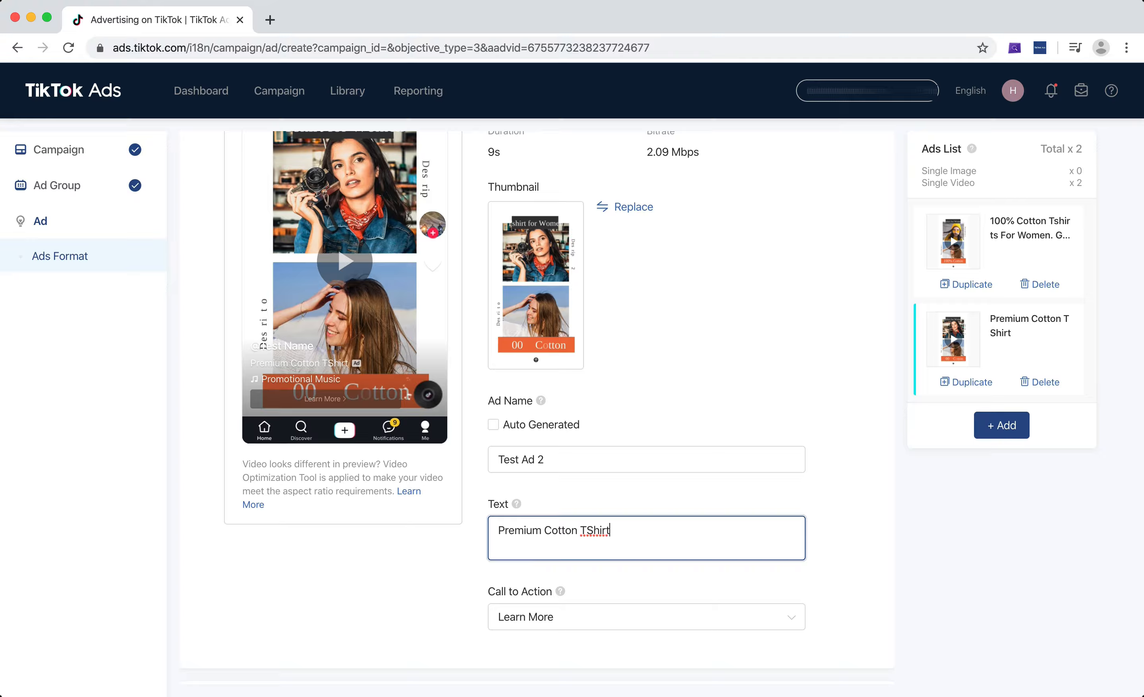
pyautogui.write('for Women')
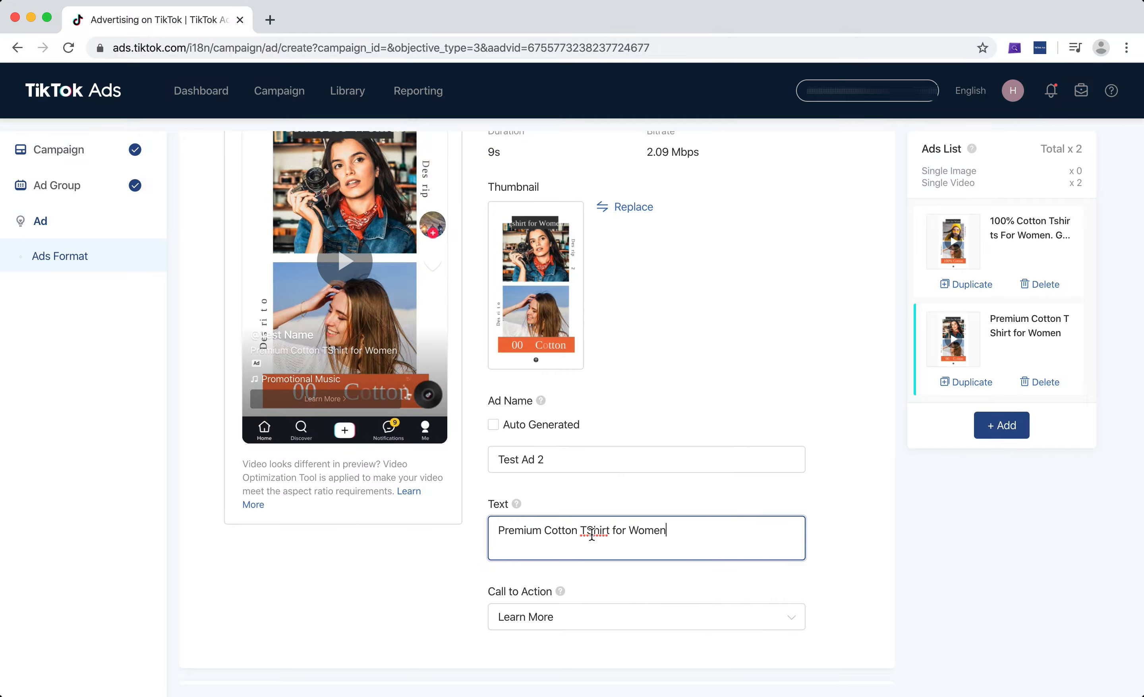
pyautogui.press('BackSpace')
pyautogui.write('s')
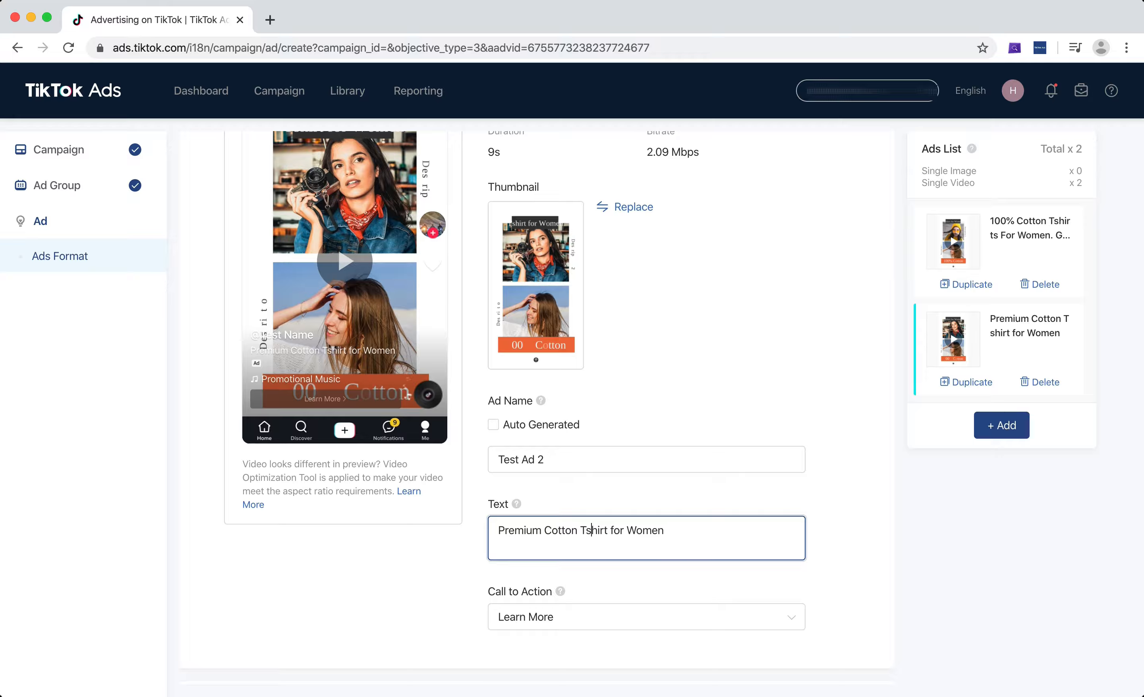
# Set the second ad's call to action to Shop Now.
pyautogui.click(648, 449)
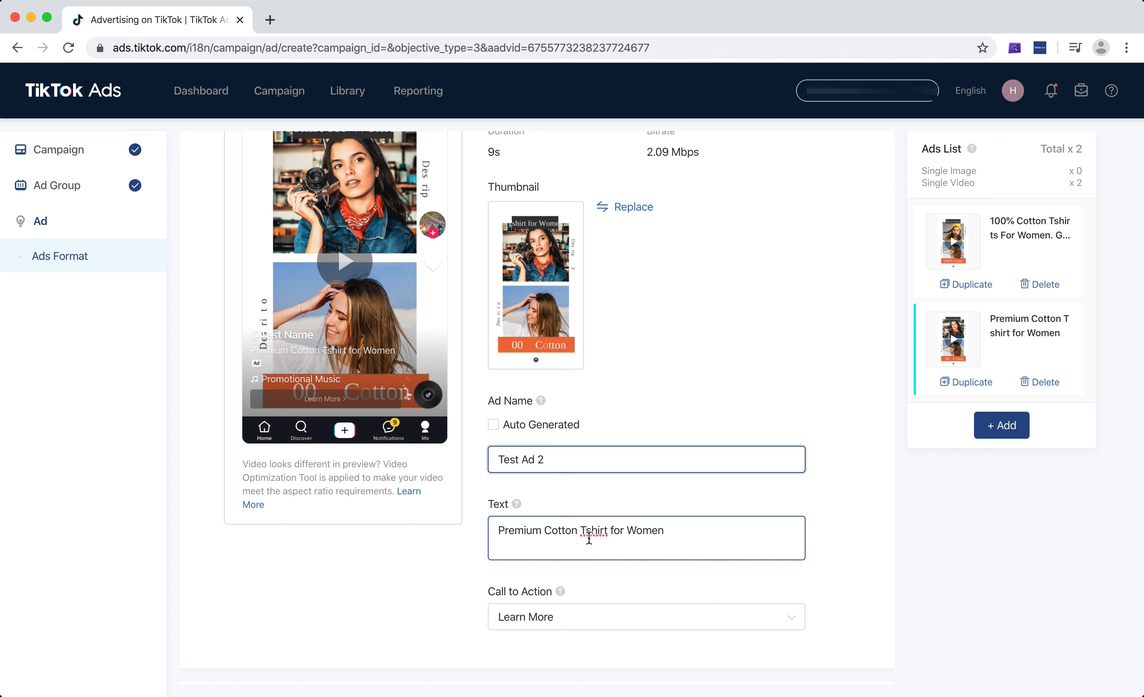
pyautogui.scroll(3, 564, 402)
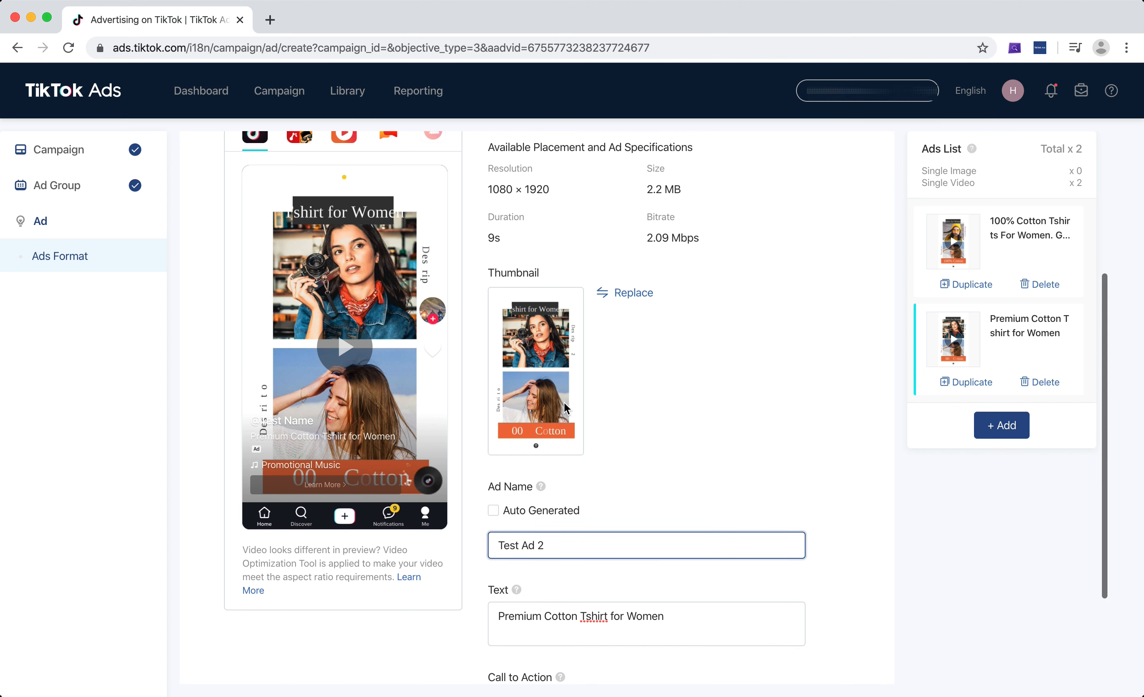
pyautogui.scroll(-5, 565, 403)
pyautogui.click(590, 574)
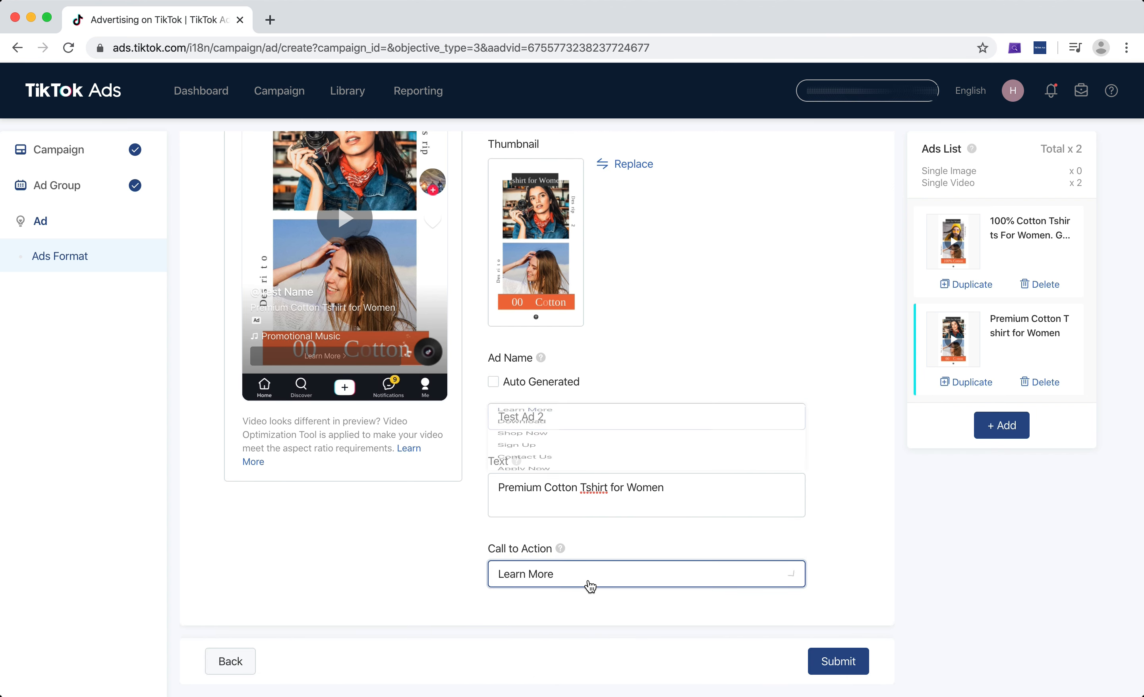
pyautogui.scroll(-1, 624, 479)
pyautogui.scroll(2, 572, 477)
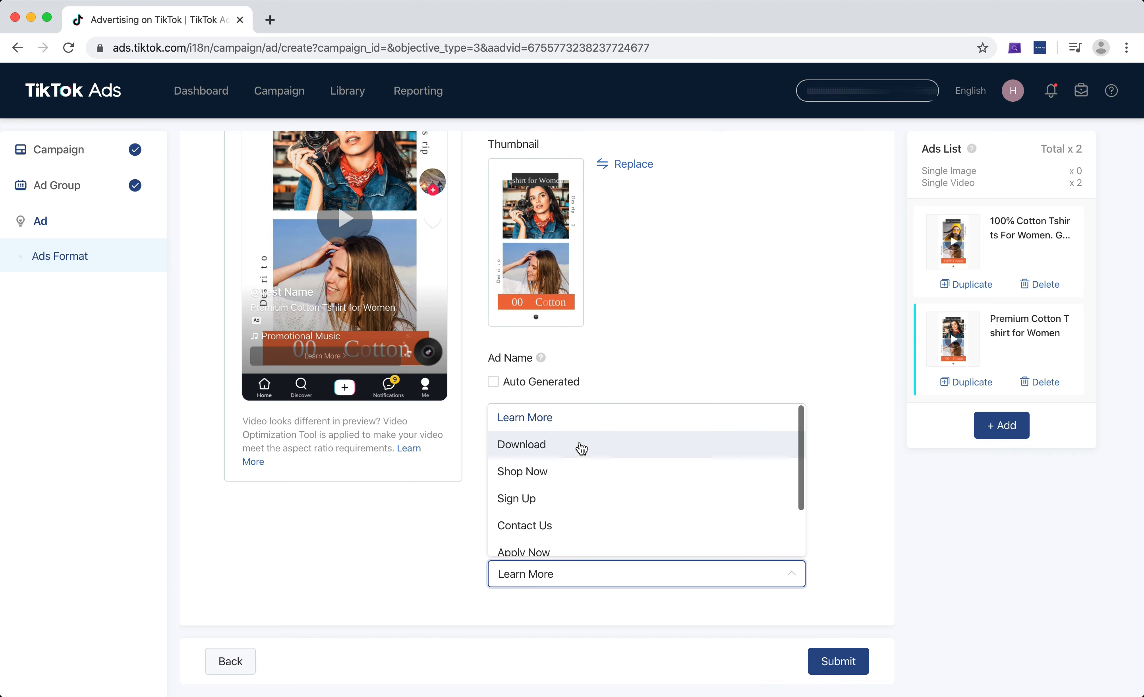
pyautogui.click(580, 485)
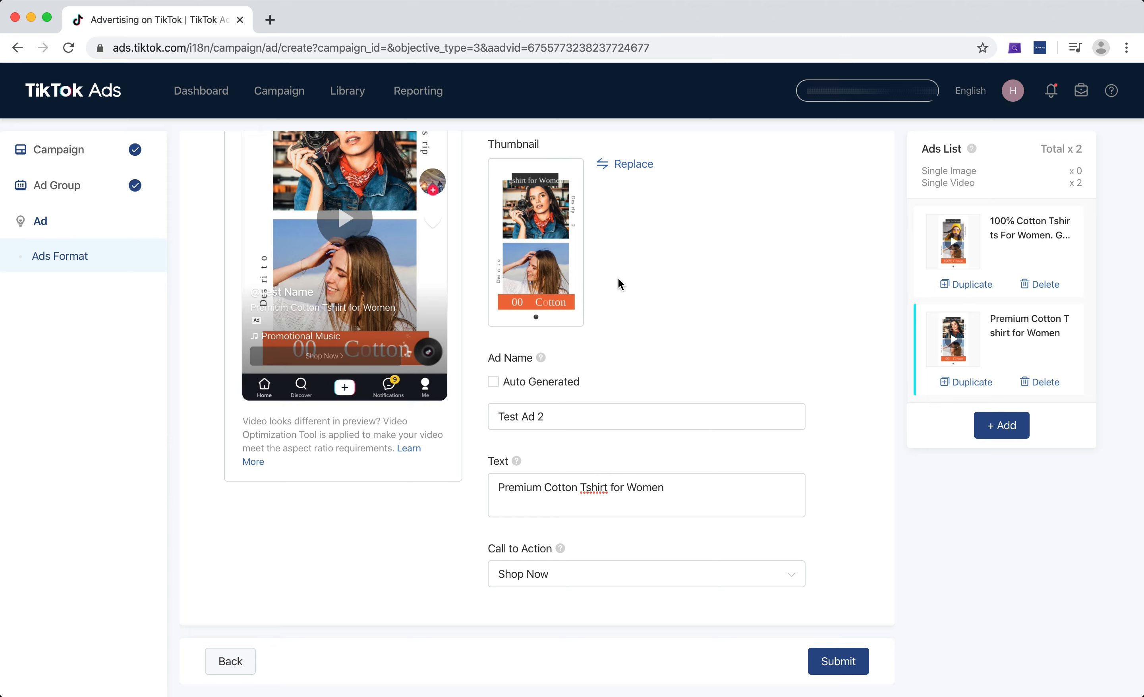
pyautogui.click(498, 488)
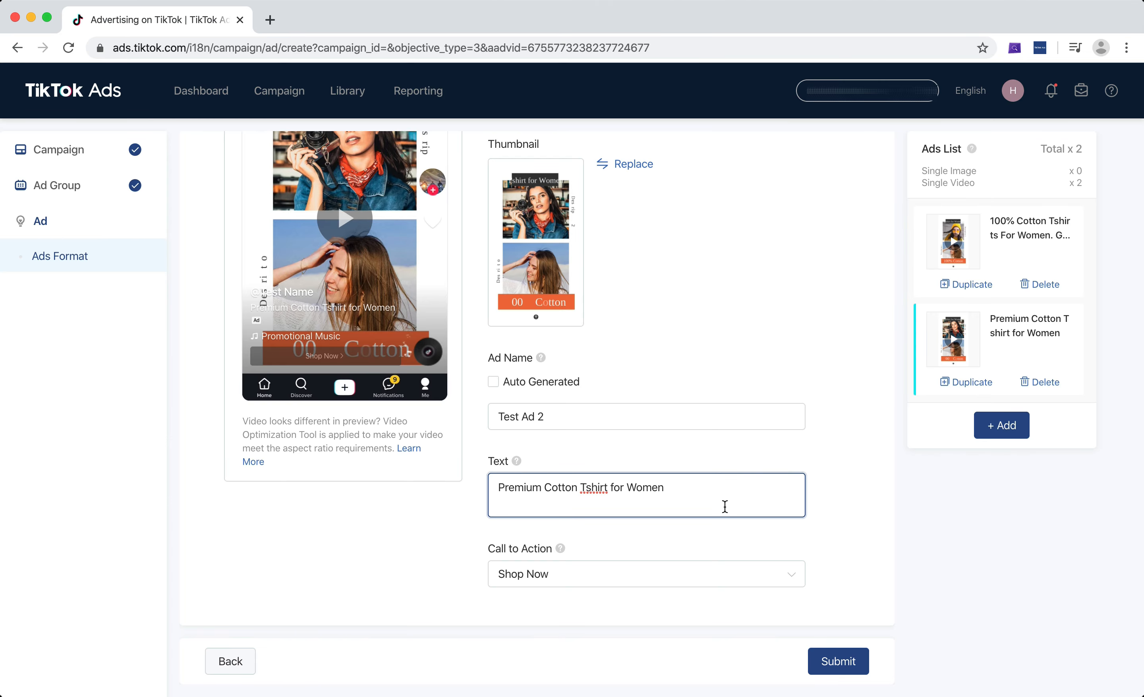
pyautogui.press('super+a')
pyautogui.click(737, 500)
pyautogui.scroll(1, 737, 501)
pyautogui.press('super+a')
pyautogui.click(771, 518)
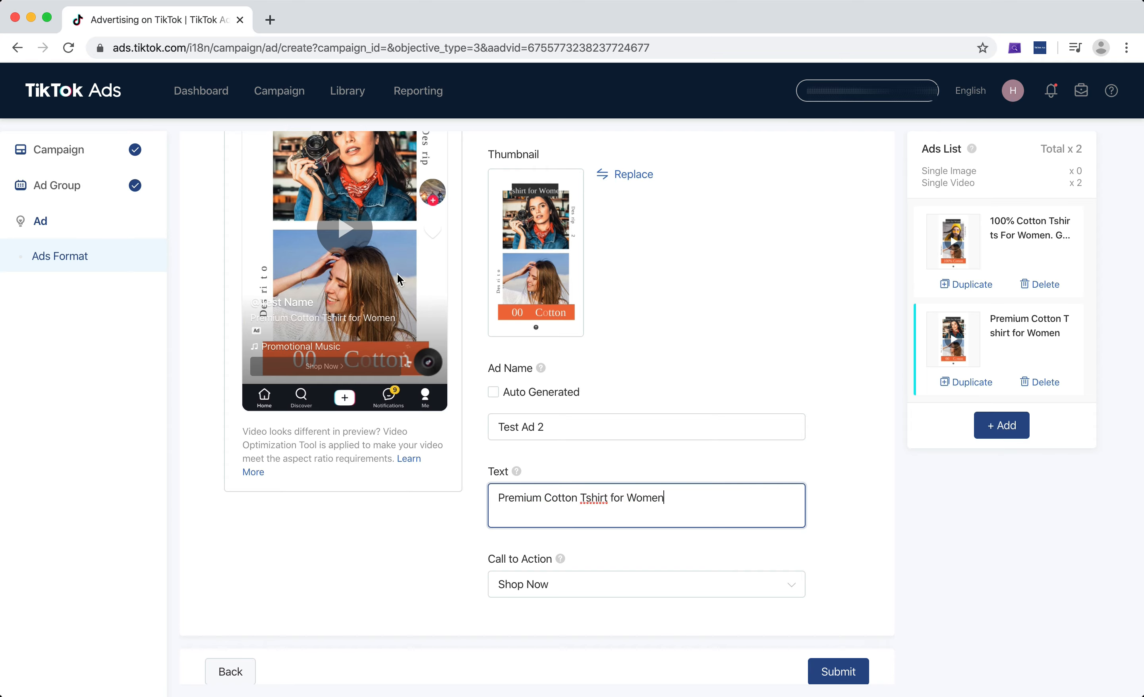
pyautogui.scroll(3, 690, 448)
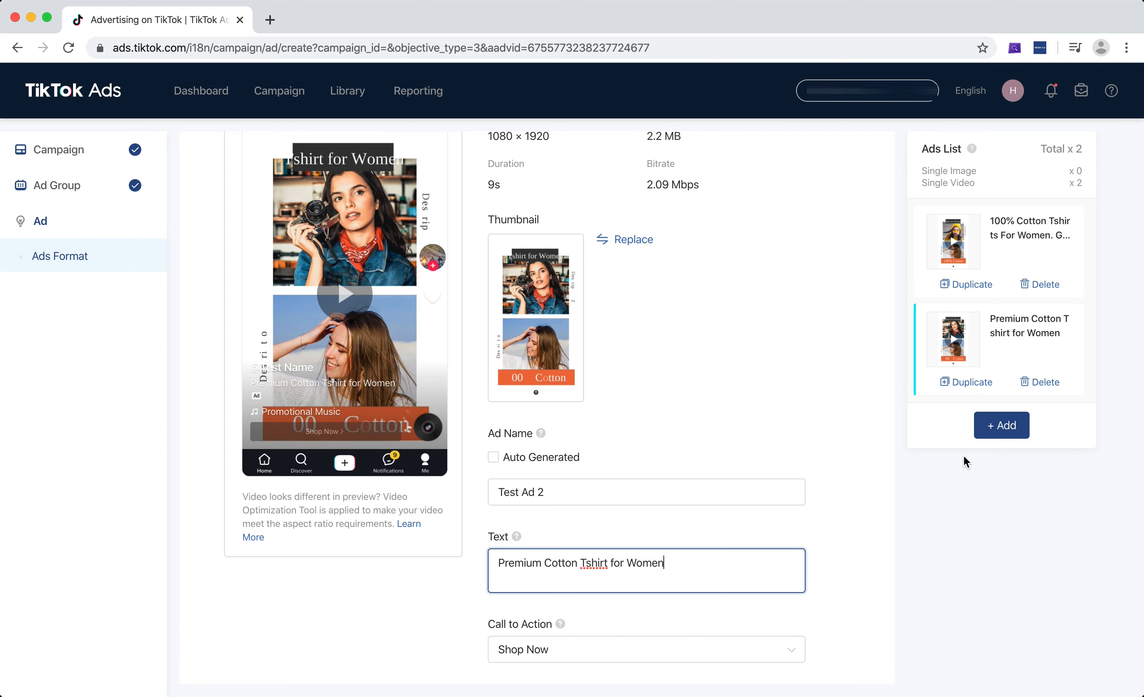
pyautogui.scroll(4, 725, 345)
pyautogui.scroll(-2, 723, 340)
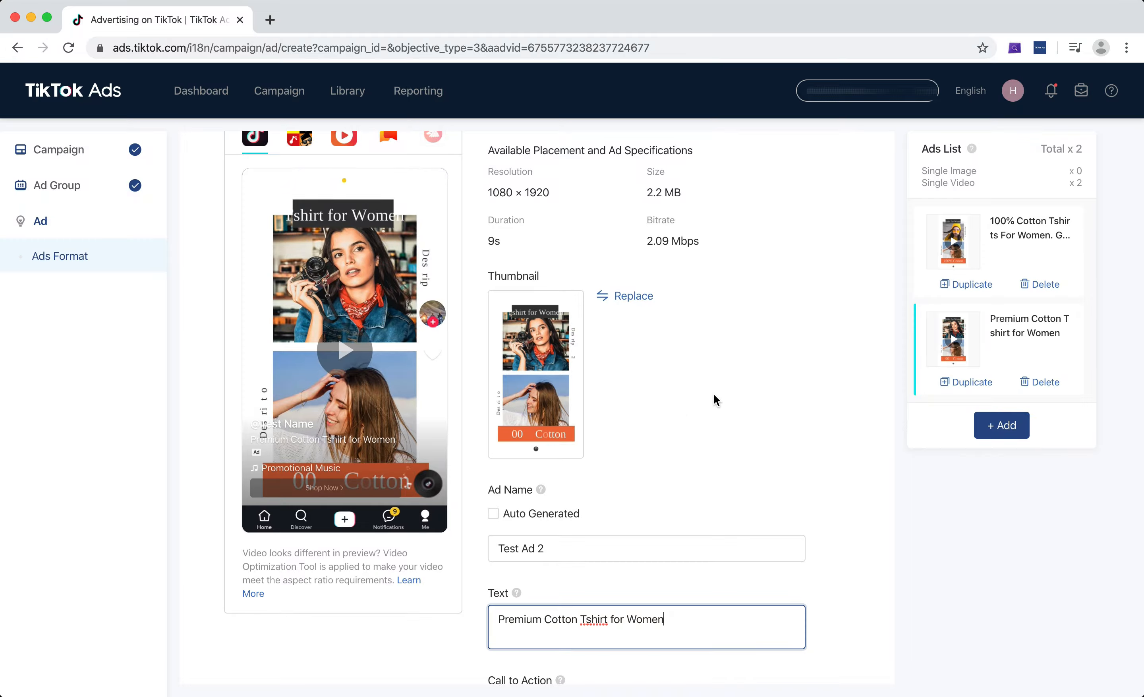
pyautogui.scroll(-4, 714, 400)
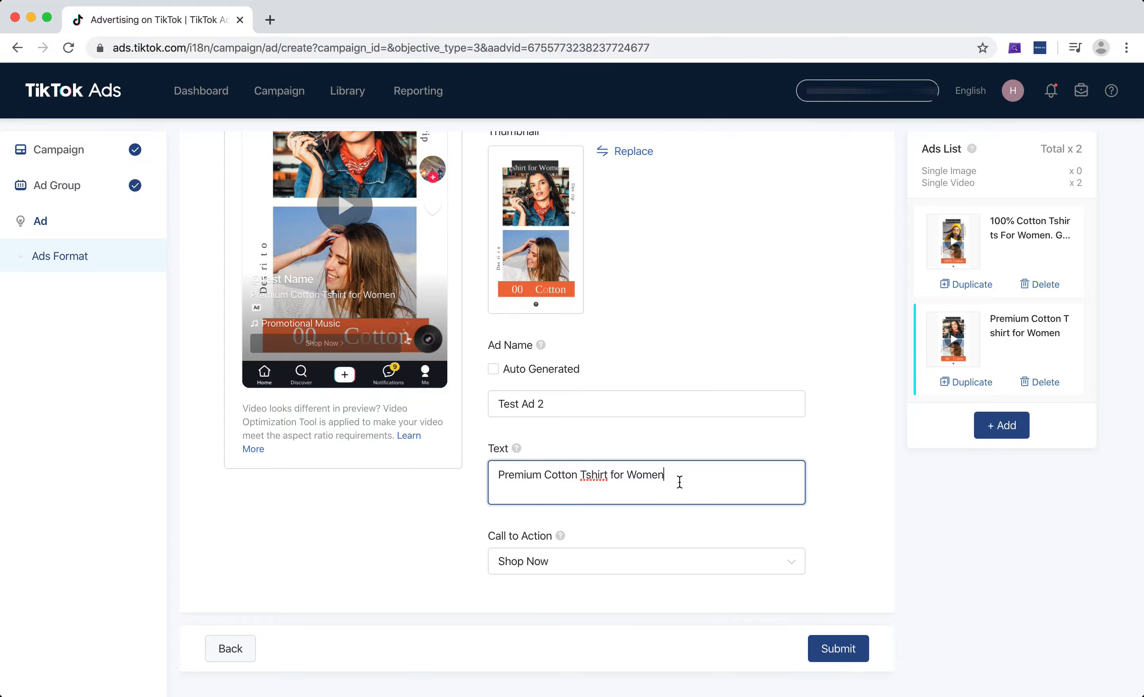
pyautogui.moveTo(680, 481); pyautogui.dragTo(499, 478)
pyautogui.click(668, 487)
# Submit the ads and dismiss the tax info banner.
pyautogui.click(838, 649)
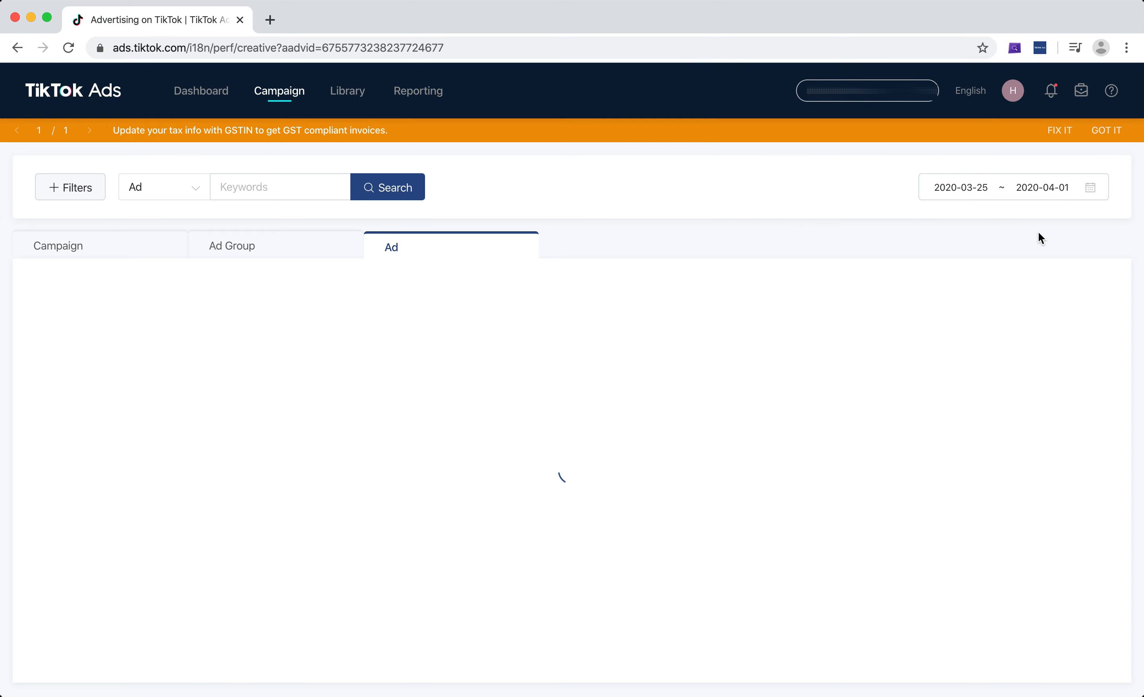
pyautogui.click(1112, 131)
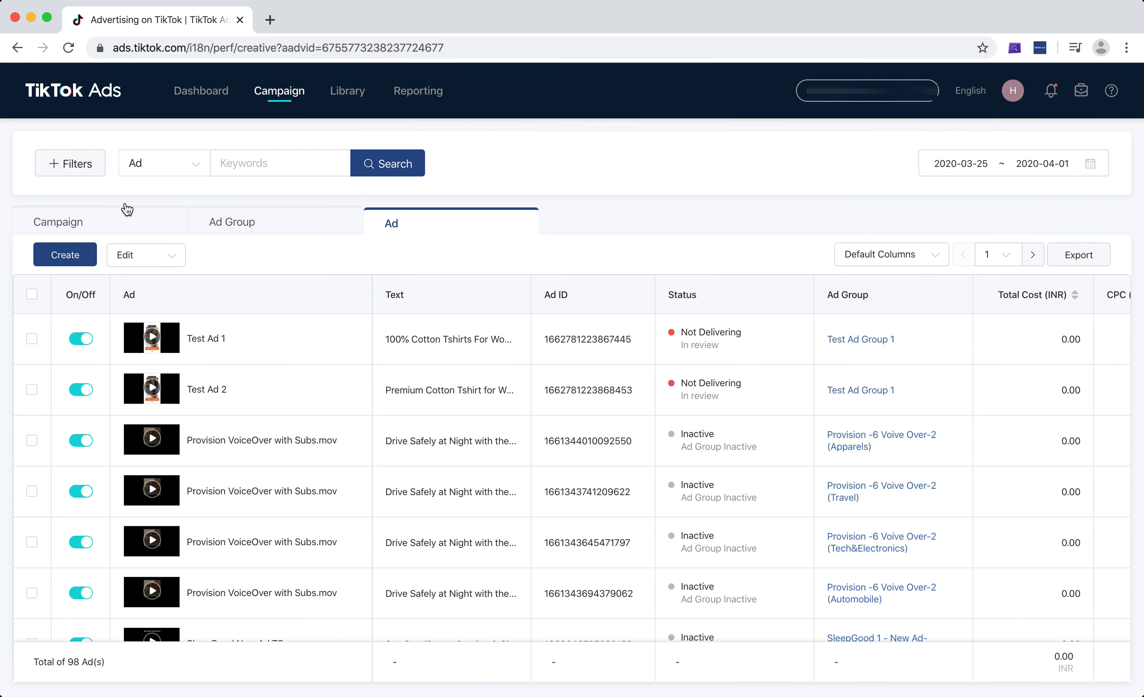
# Open Test Campaign from the campaign list to view its ad groups.
pyautogui.click(103, 219)
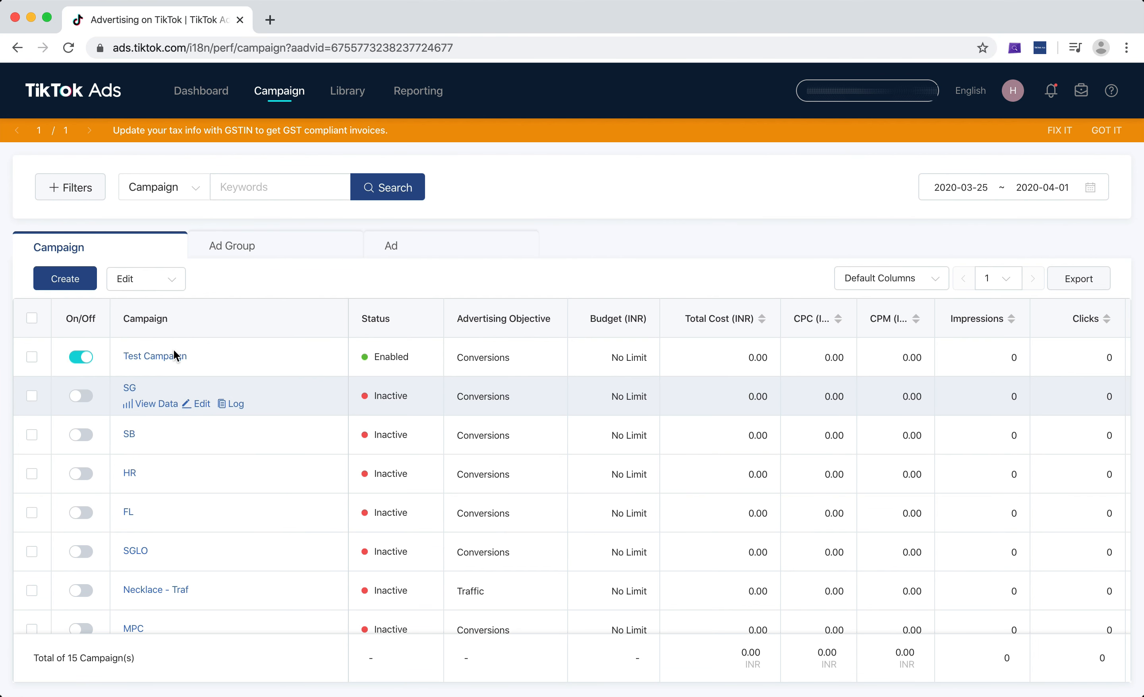
pyautogui.moveTo(169, 361)
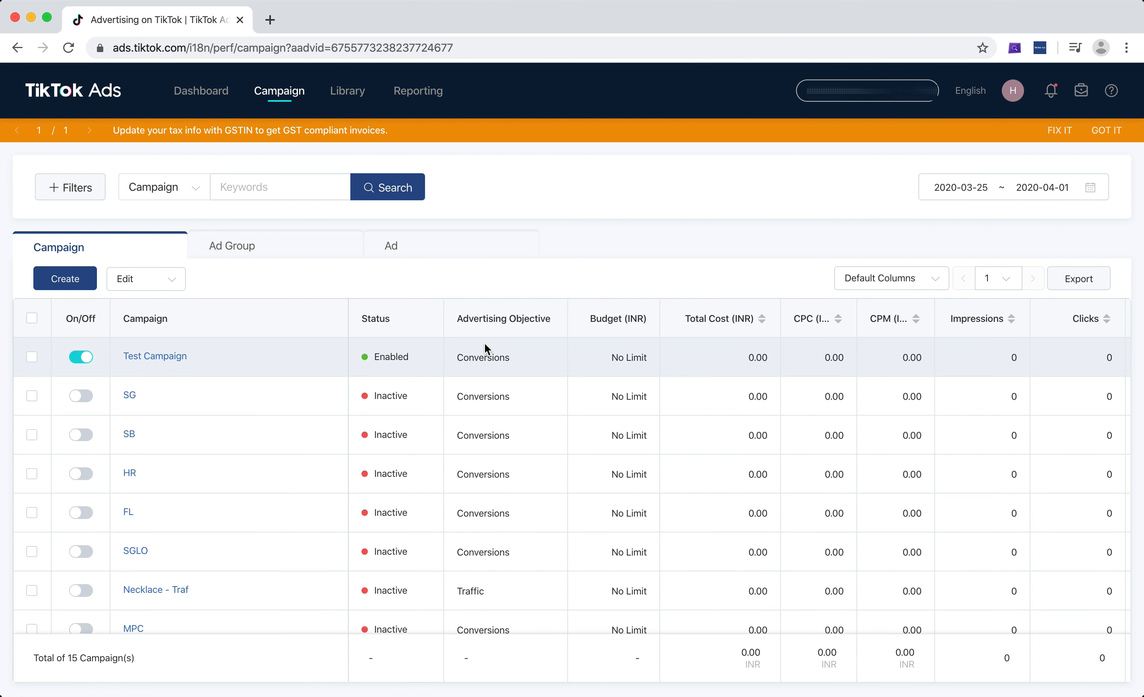
pyautogui.click(160, 356)
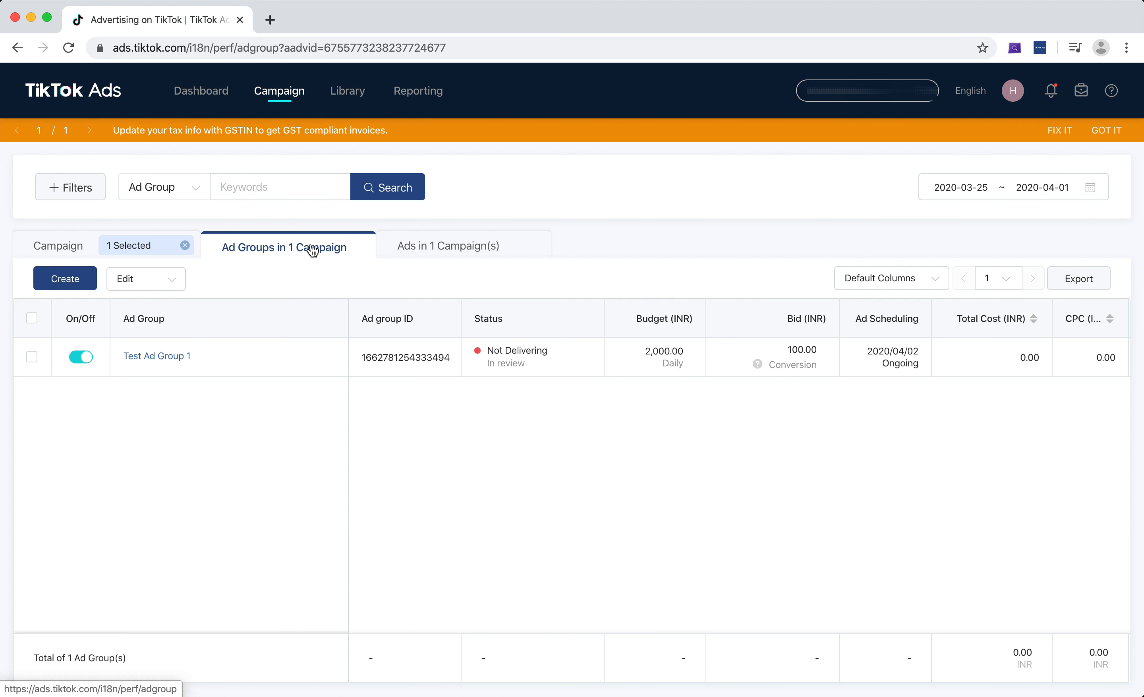
# Scroll across the ad group's metric columns to review its budget, bid, scheduling and performance data.
pyautogui.moveTo(174, 357)
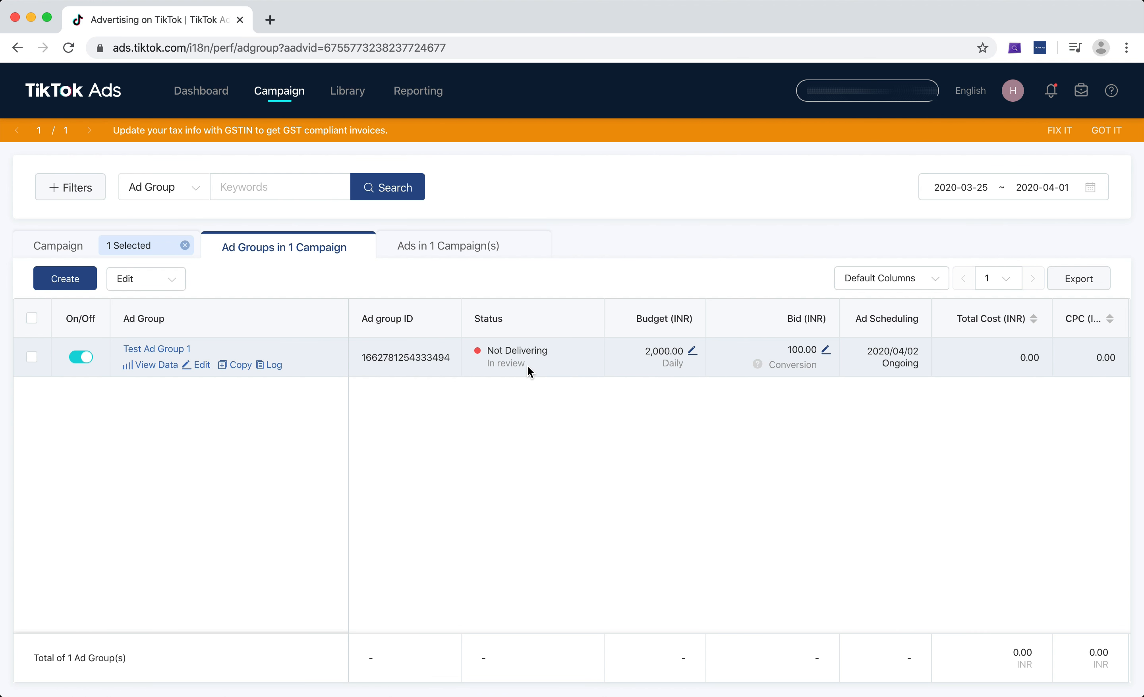
pyautogui.hscroll(2, 666, 351)
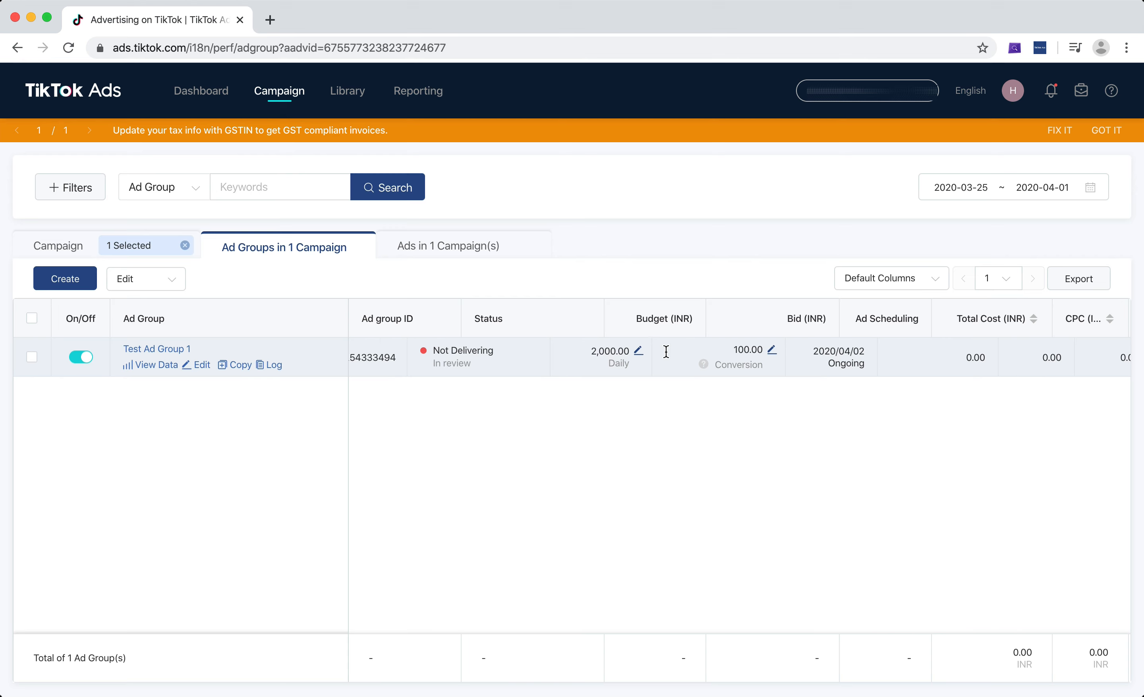
pyautogui.hscroll(6, 666, 351)
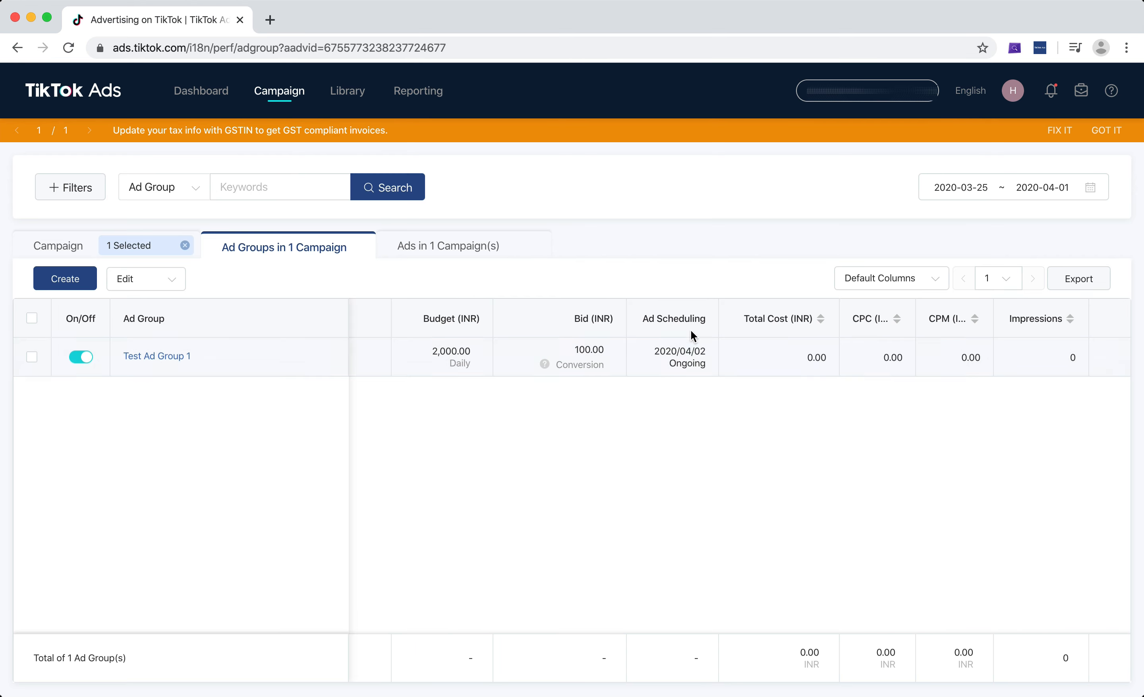
pyautogui.hscroll(4, 1040, 335)
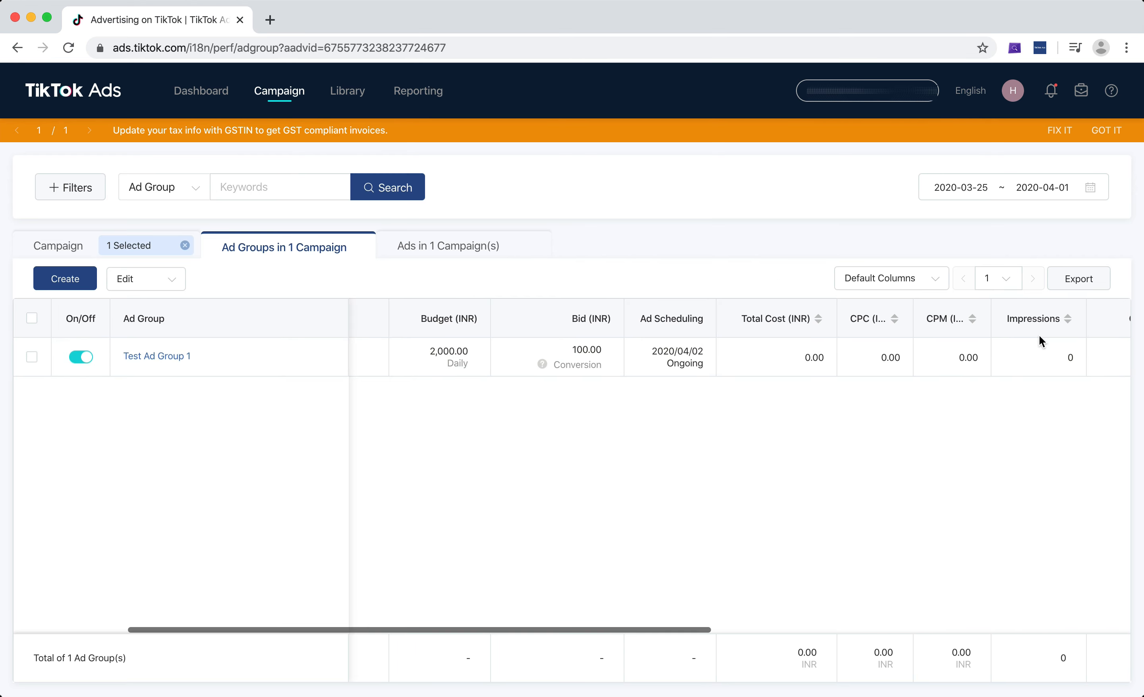
pyautogui.hscroll(8, 1040, 335)
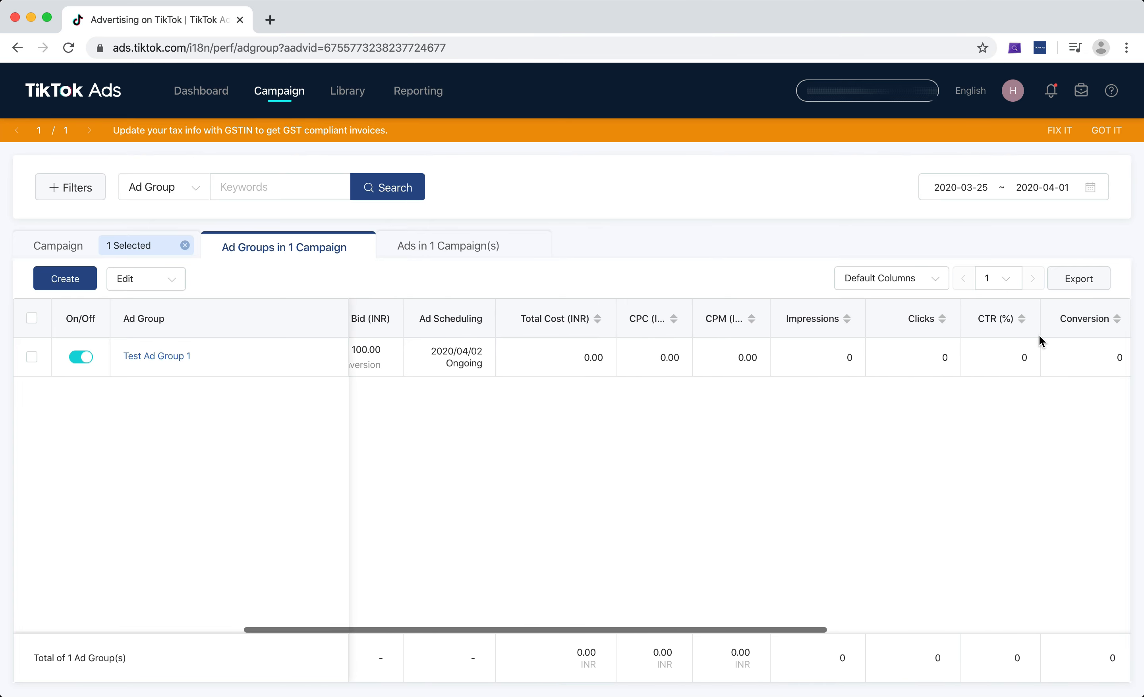
# Open the campaign's ads list and scroll through the two ads' metric columns.
pyautogui.click(446, 247)
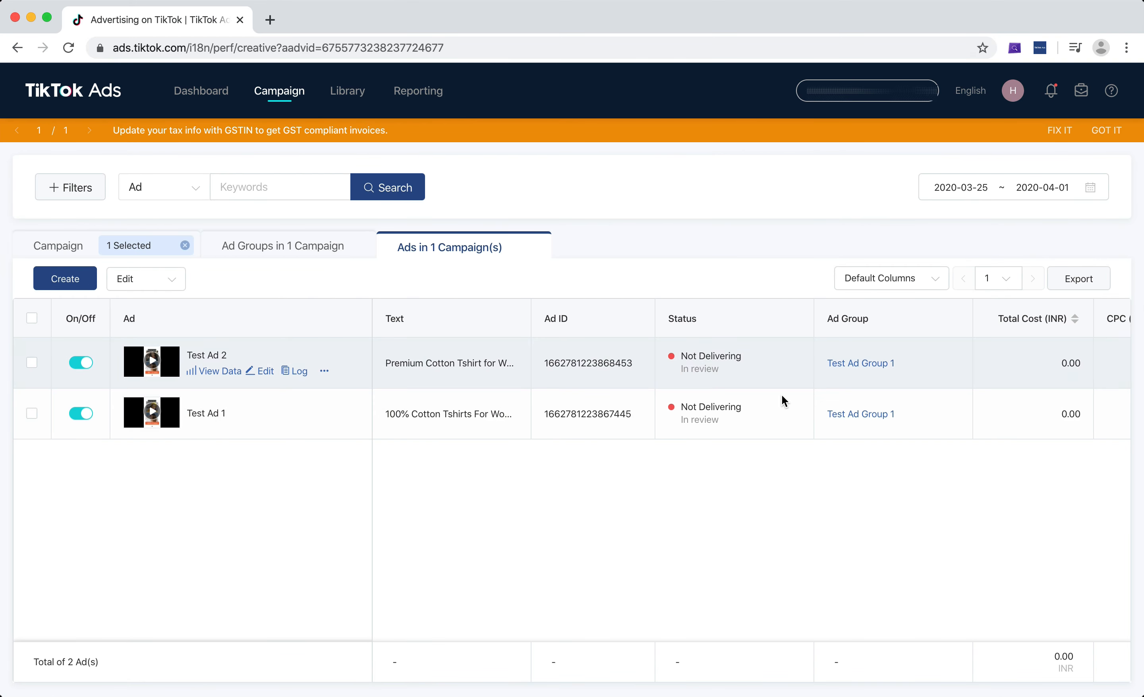
pyautogui.hscroll(10, 782, 396)
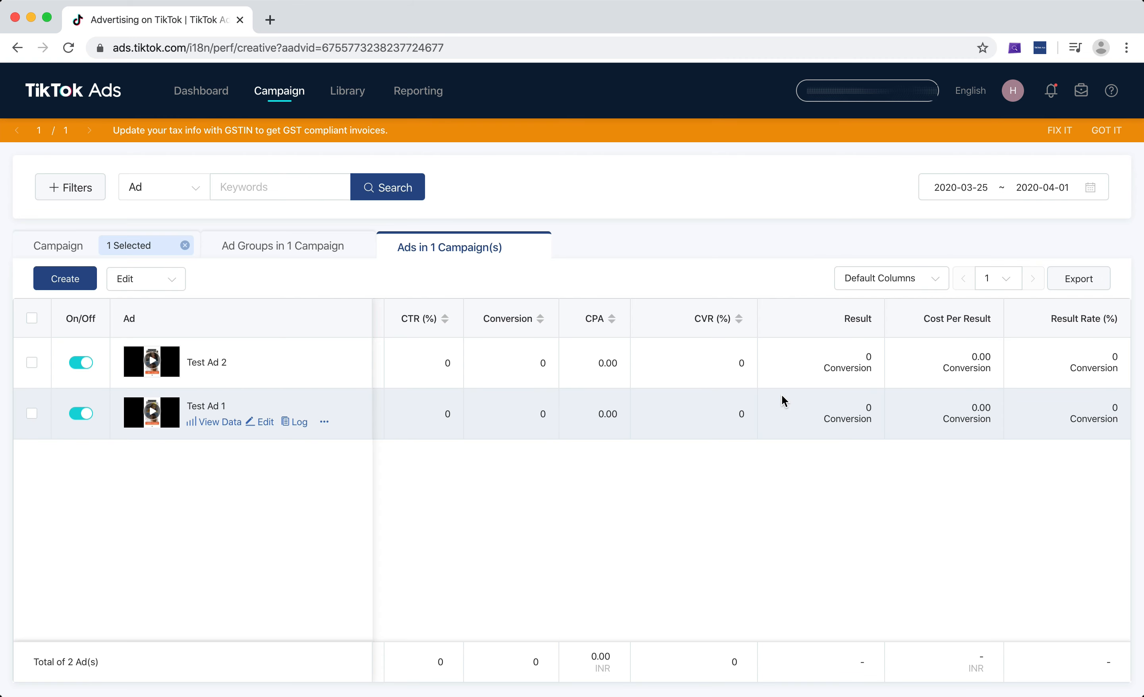
pyautogui.hscroll(-10, 780, 395)
# Return to the campaign's ad groups list and dismiss the tax info banner.
pyautogui.click(282, 247)
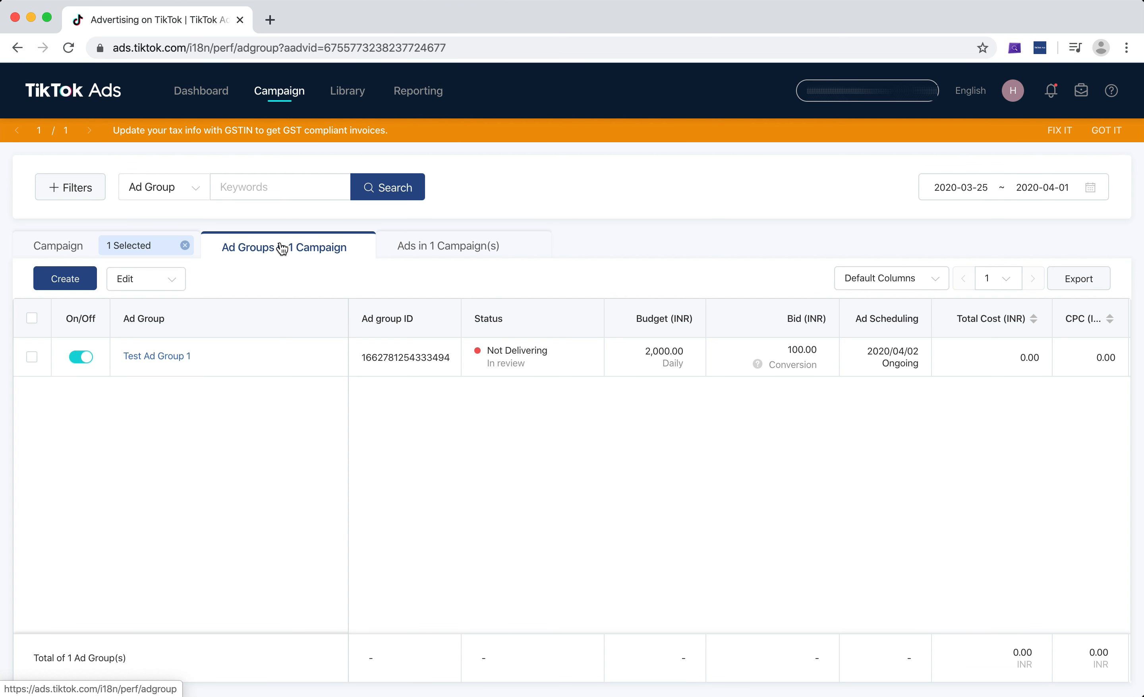
pyautogui.click(989, 192)
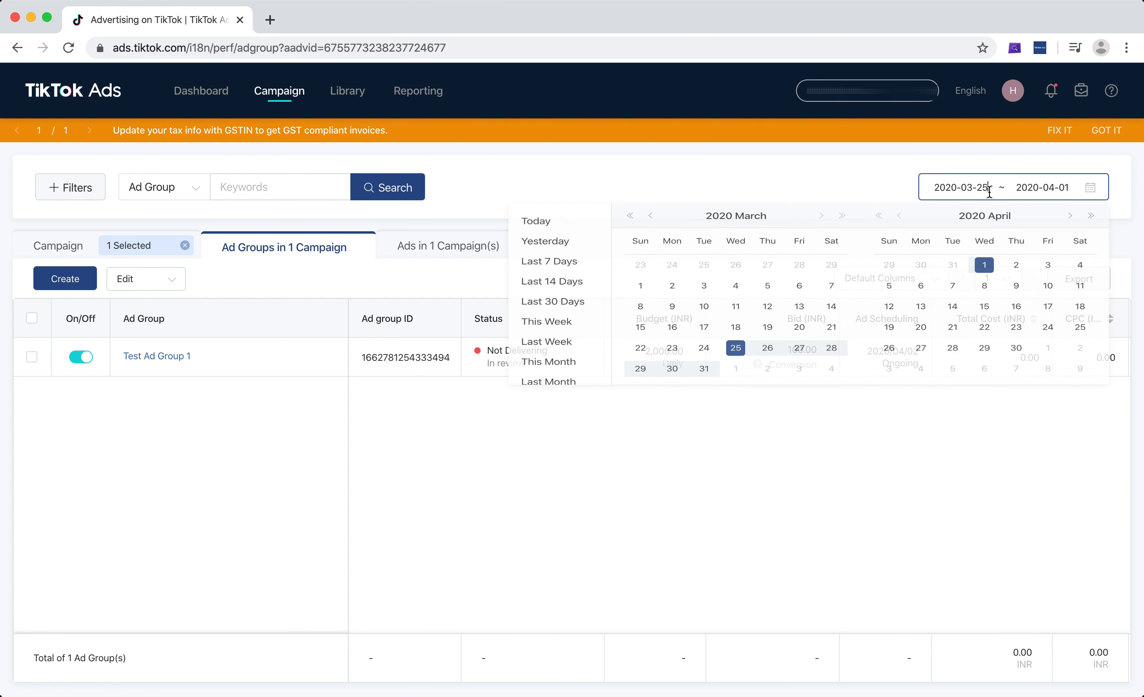
pyautogui.click(529, 574)
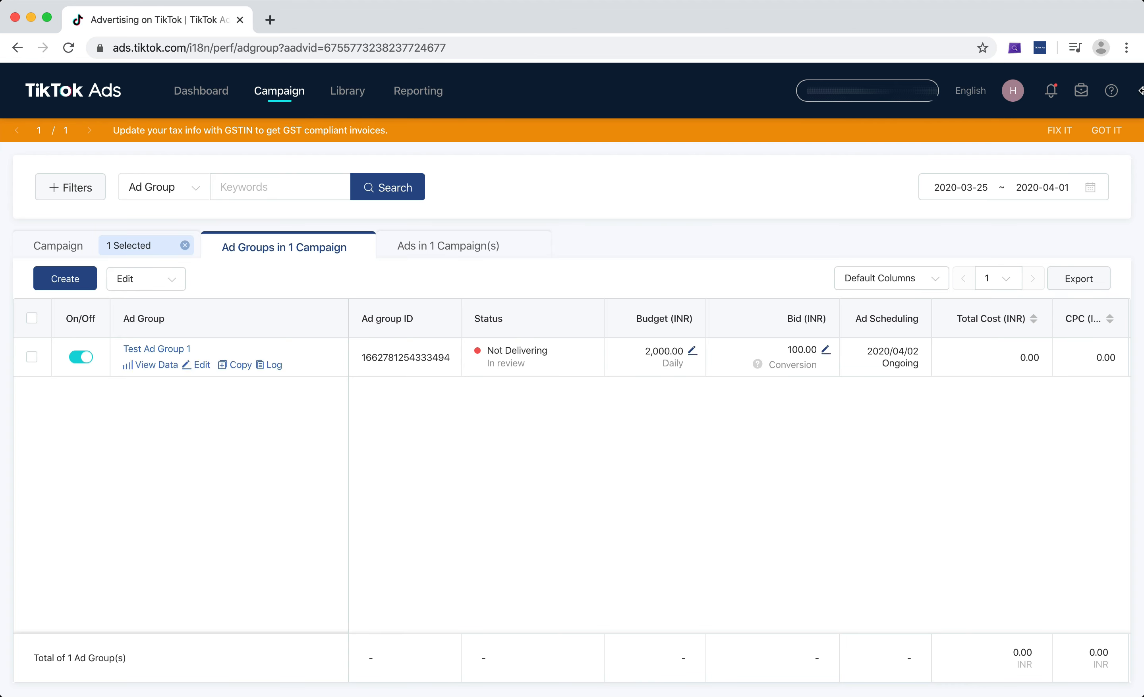
pyautogui.click(1106, 136)
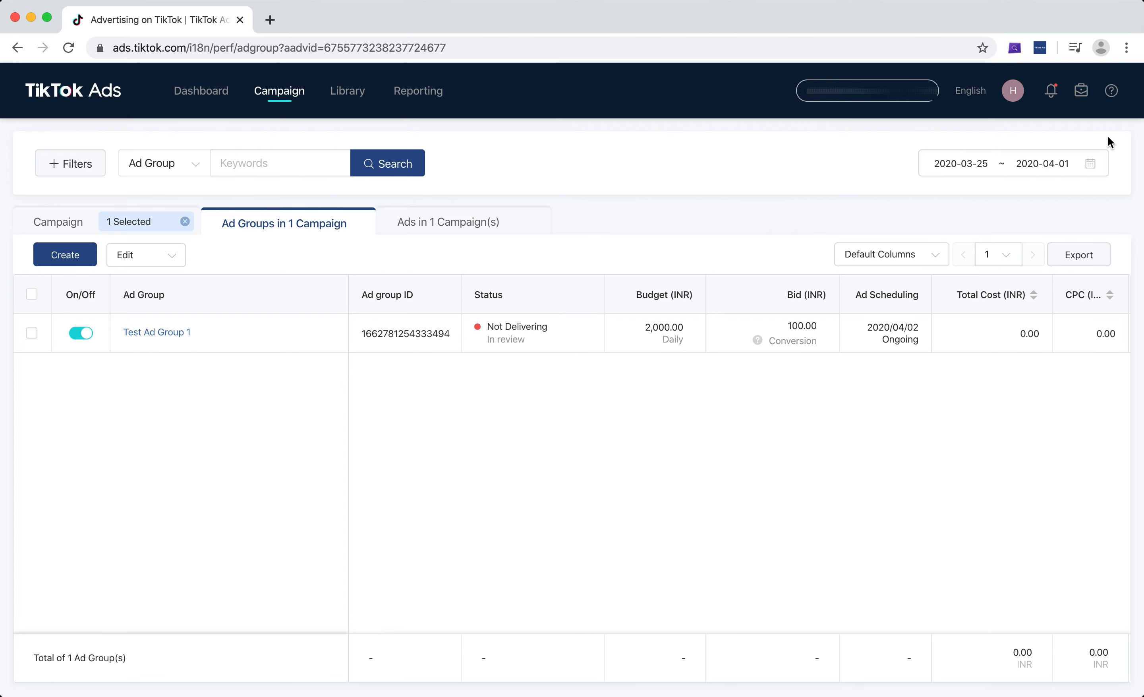
# Set the report date range to Today.
pyautogui.click(987, 164)
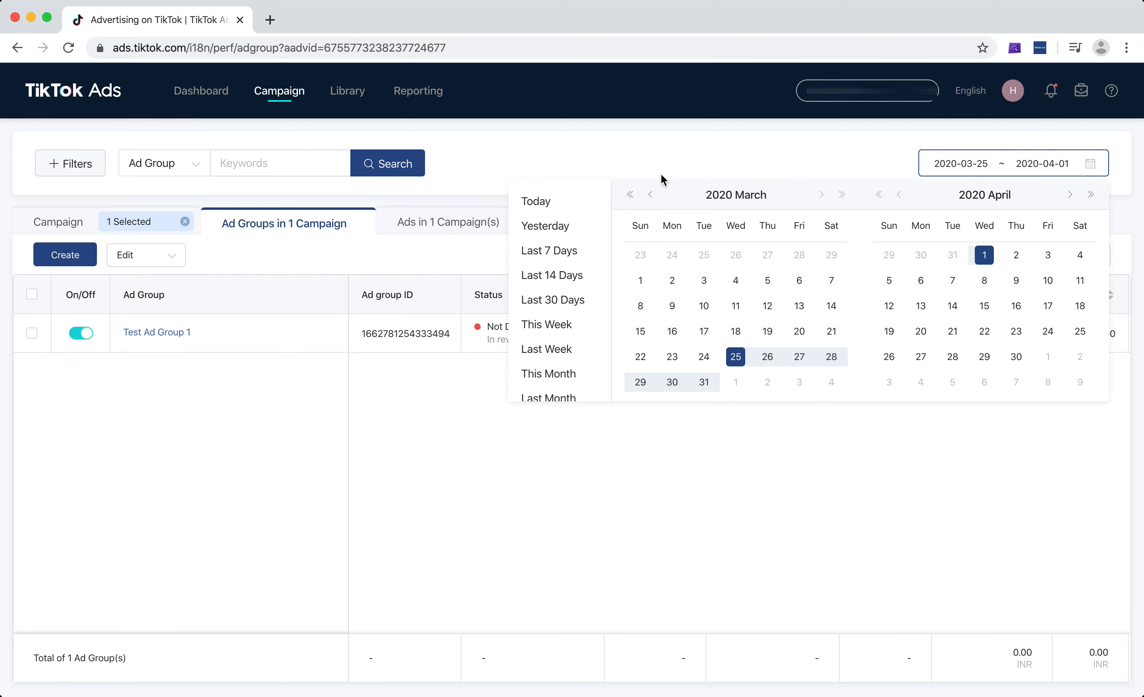
pyautogui.click(539, 202)
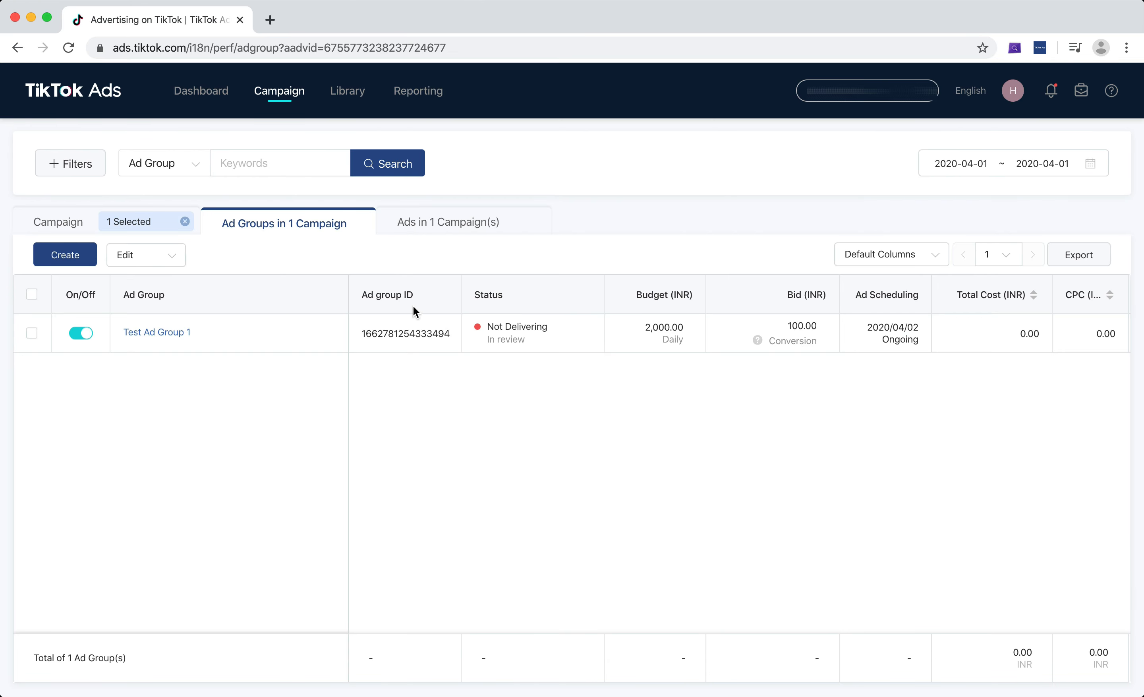
# Open the Custom Columns dialog and review the Basic Data metrics available for the table.
pyautogui.click(894, 254)
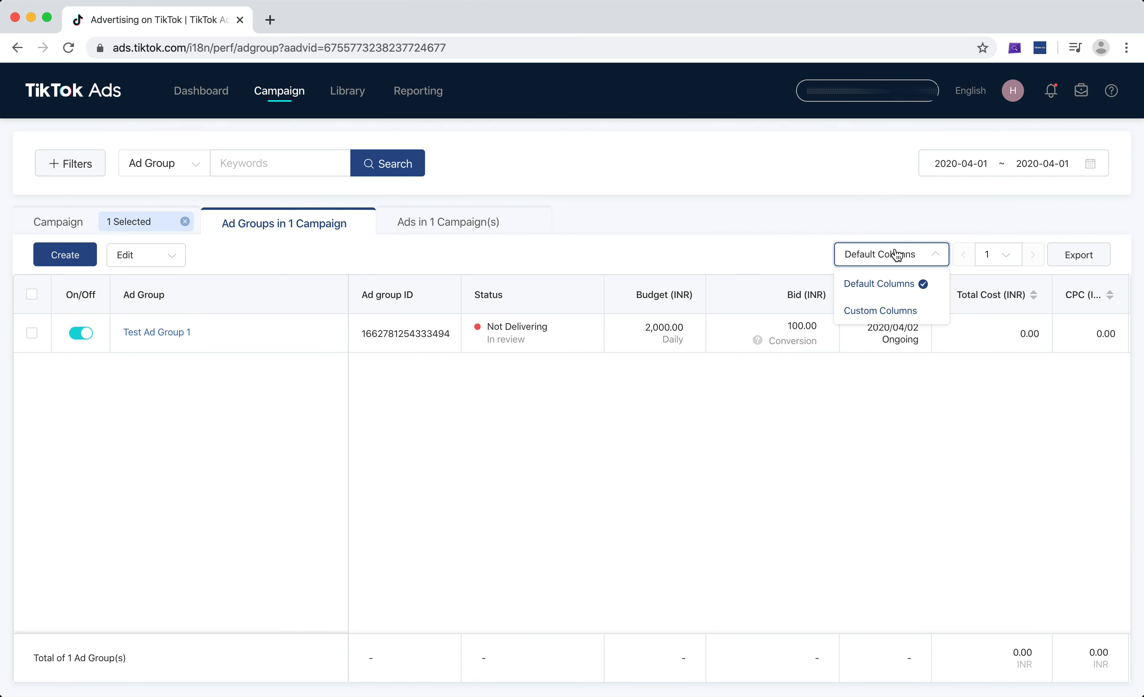
pyautogui.click(879, 311)
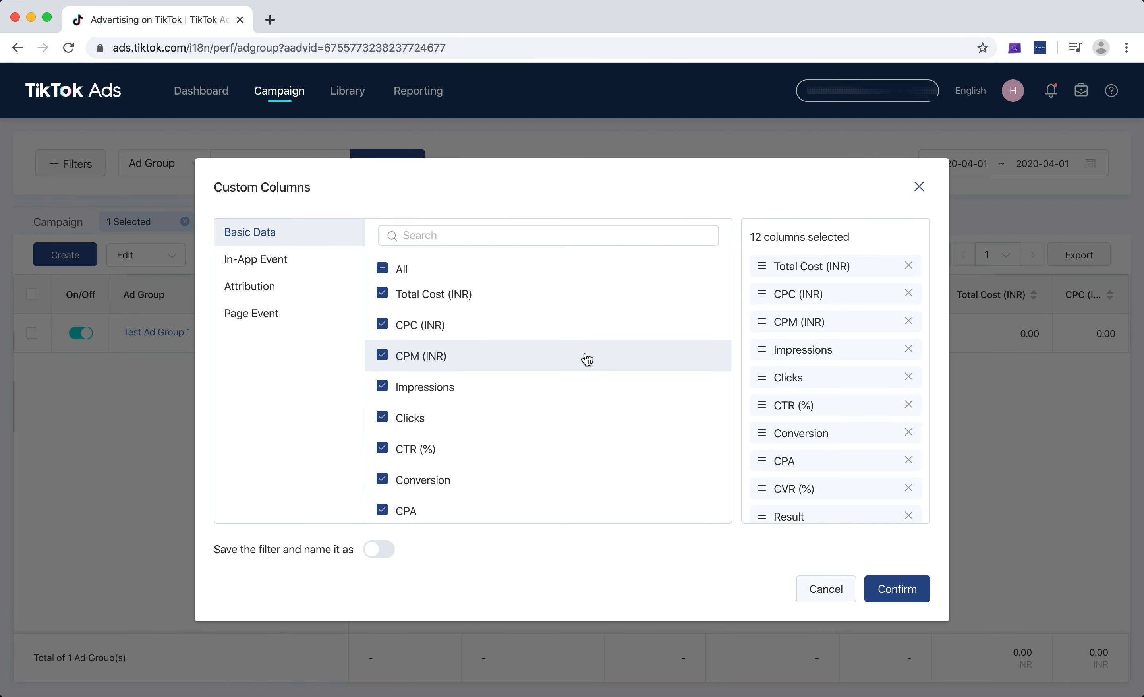
pyautogui.scroll(-1, 586, 359)
pyautogui.scroll(-6, 586, 359)
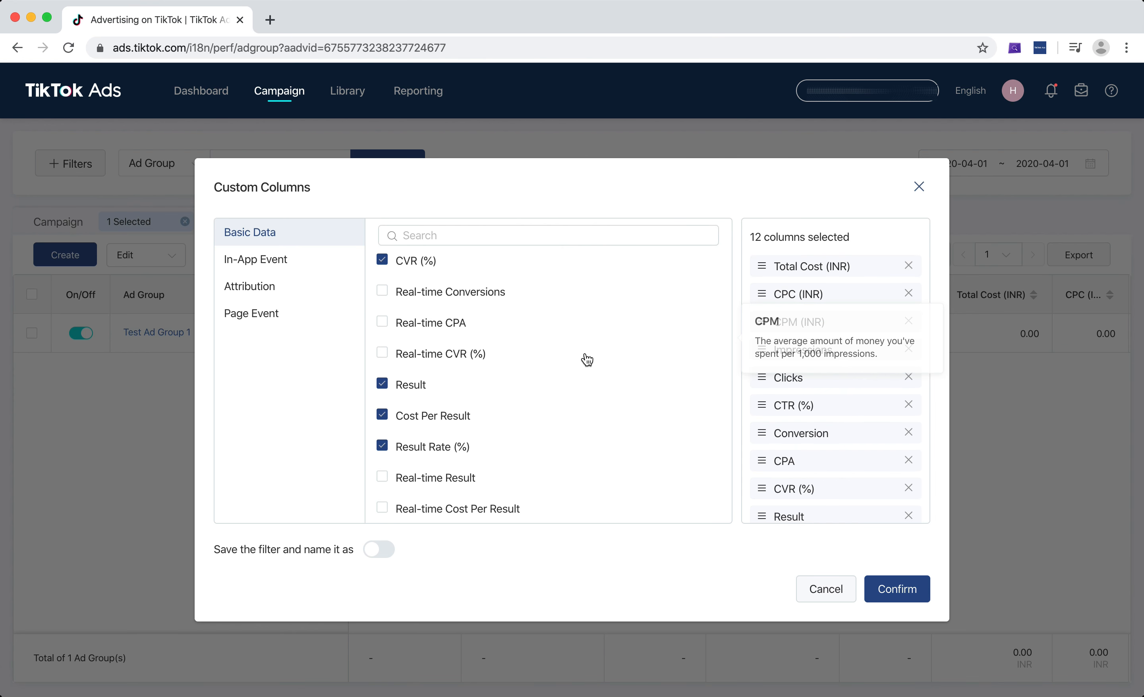
pyautogui.scroll(8, 587, 359)
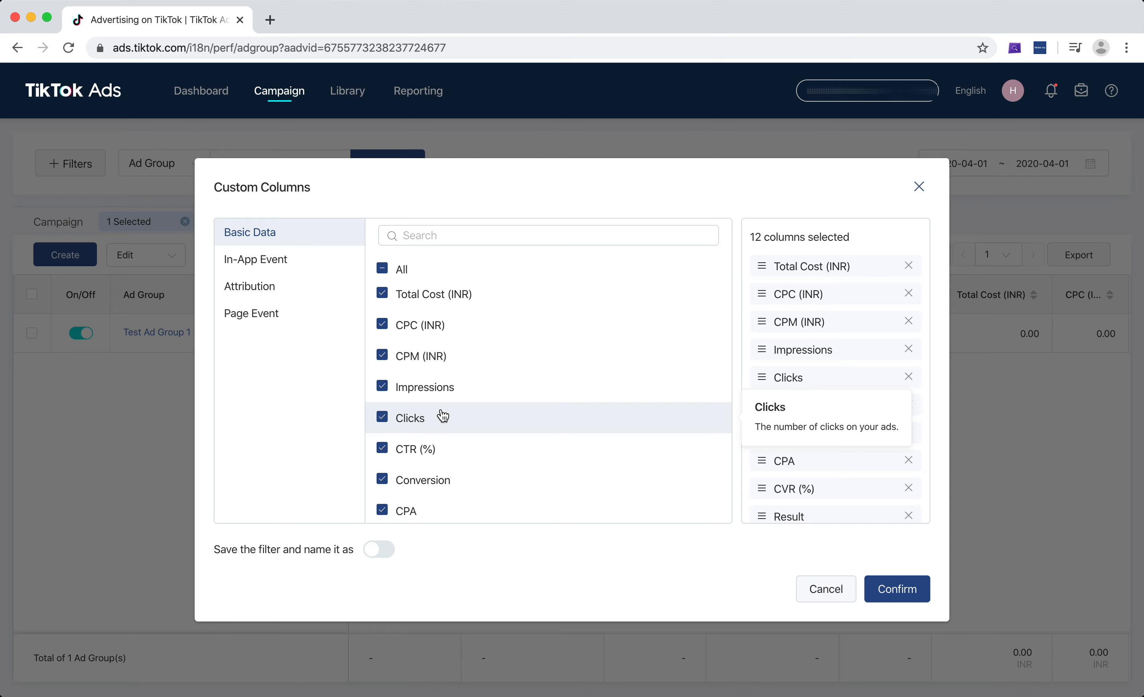
pyautogui.scroll(-3, 443, 416)
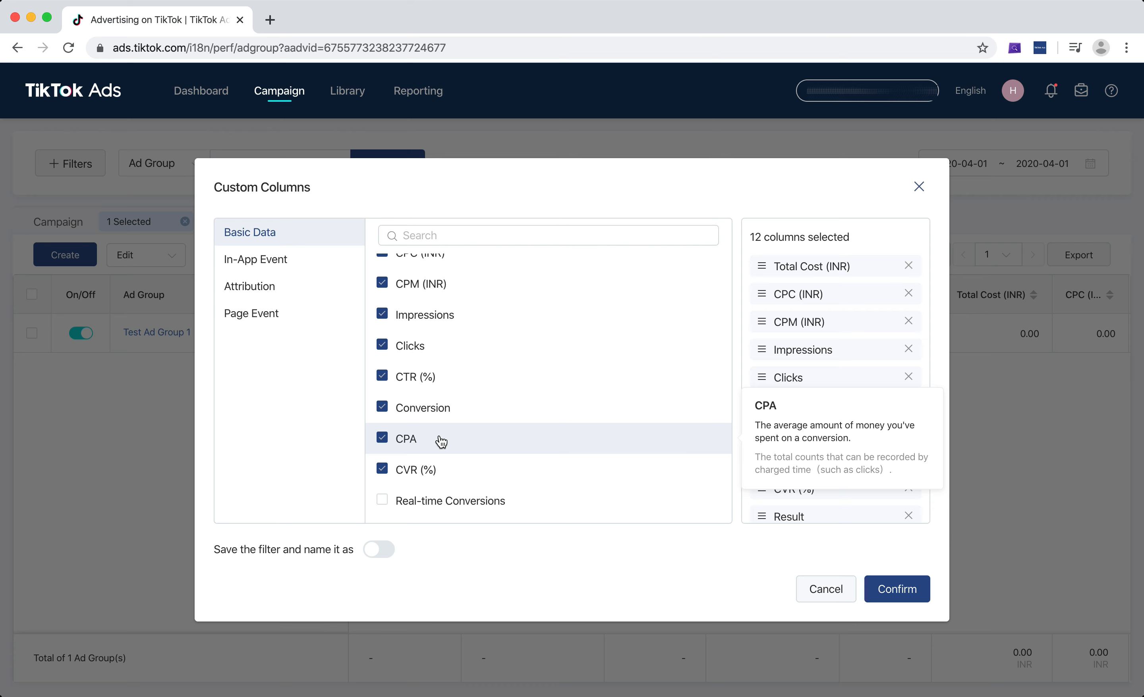
pyautogui.scroll(-2, 503, 426)
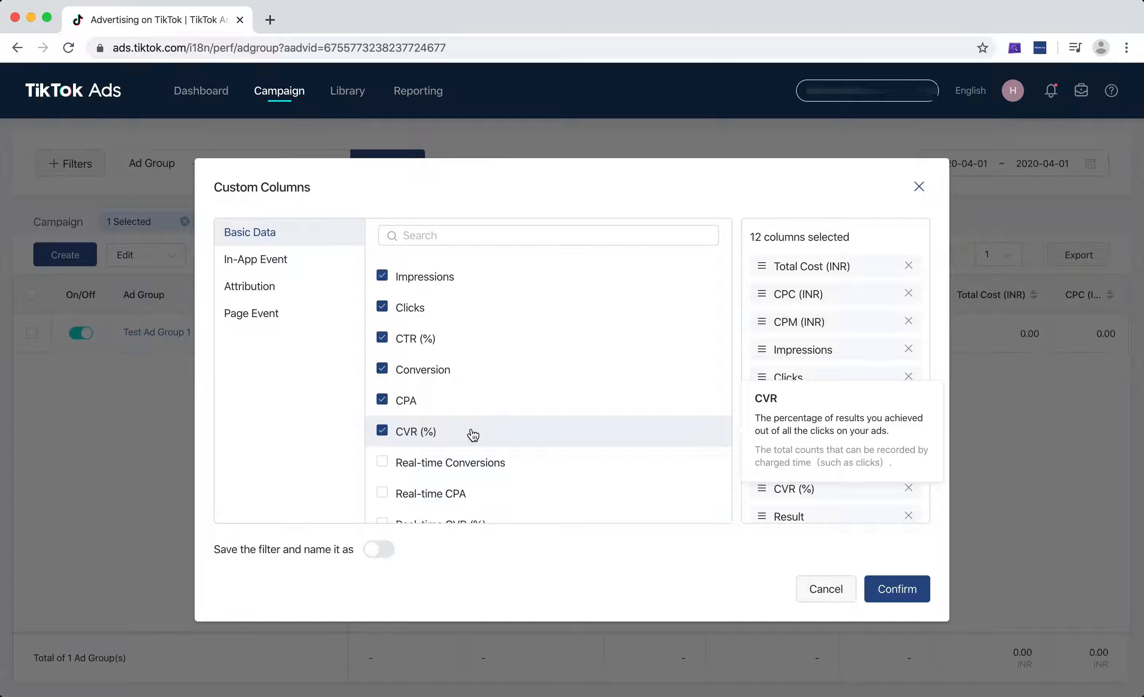
pyautogui.scroll(-3, 473, 434)
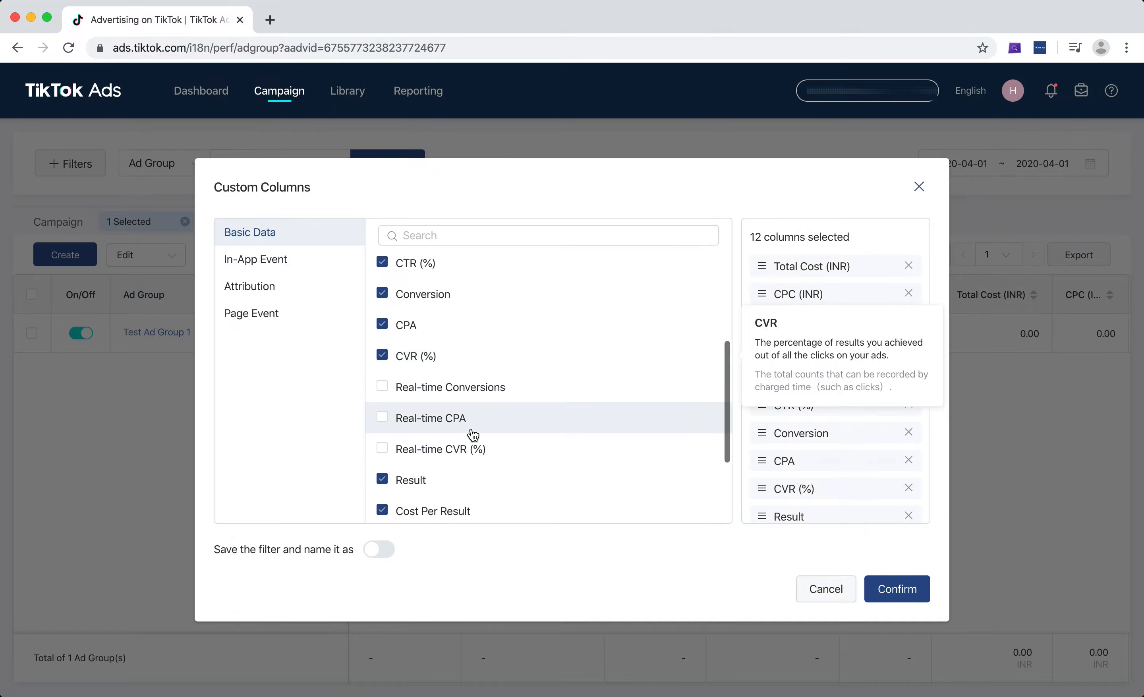
pyautogui.scroll(-1, 515, 395)
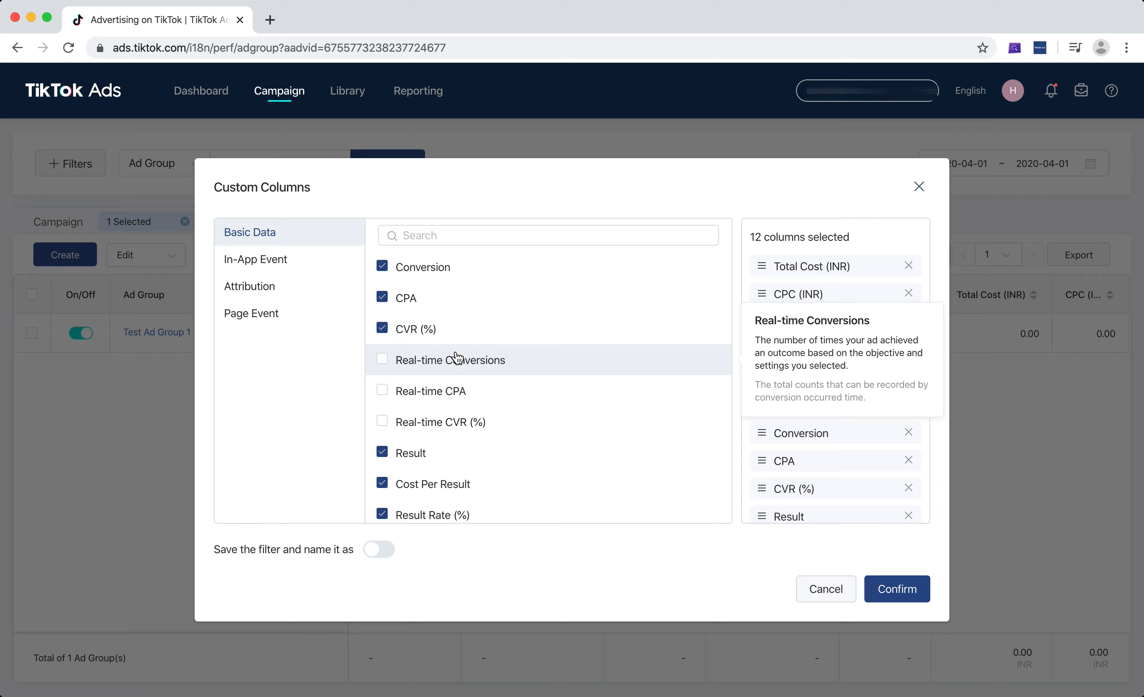
pyautogui.scroll(-3, 460, 383)
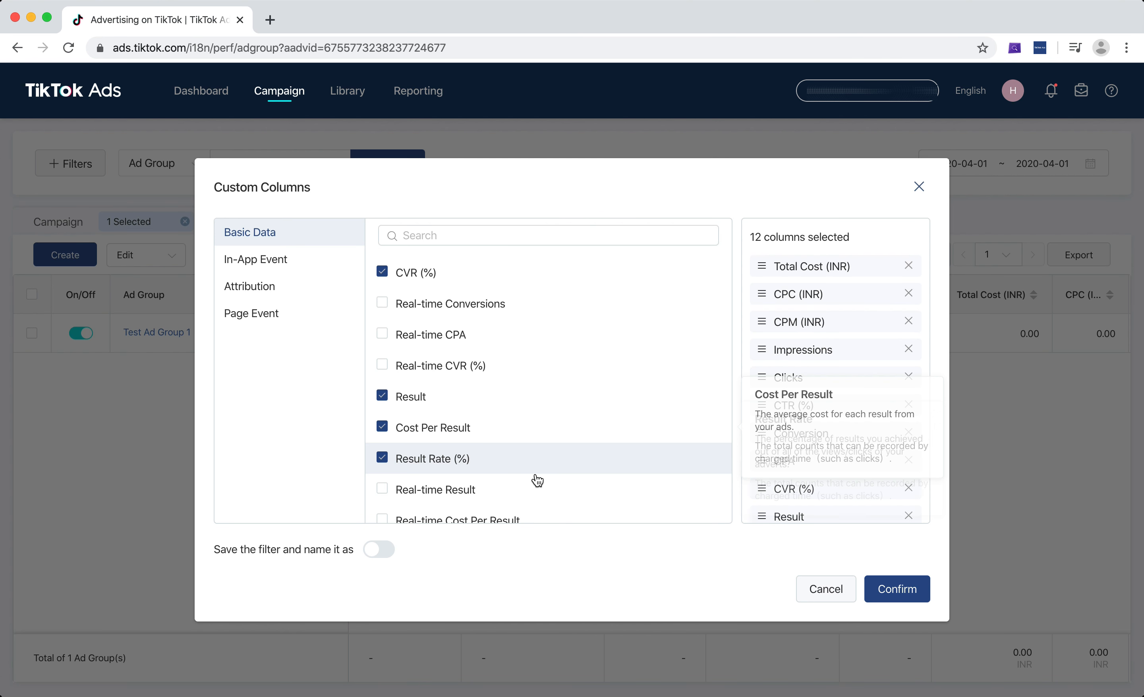
pyautogui.scroll(-2, 536, 477)
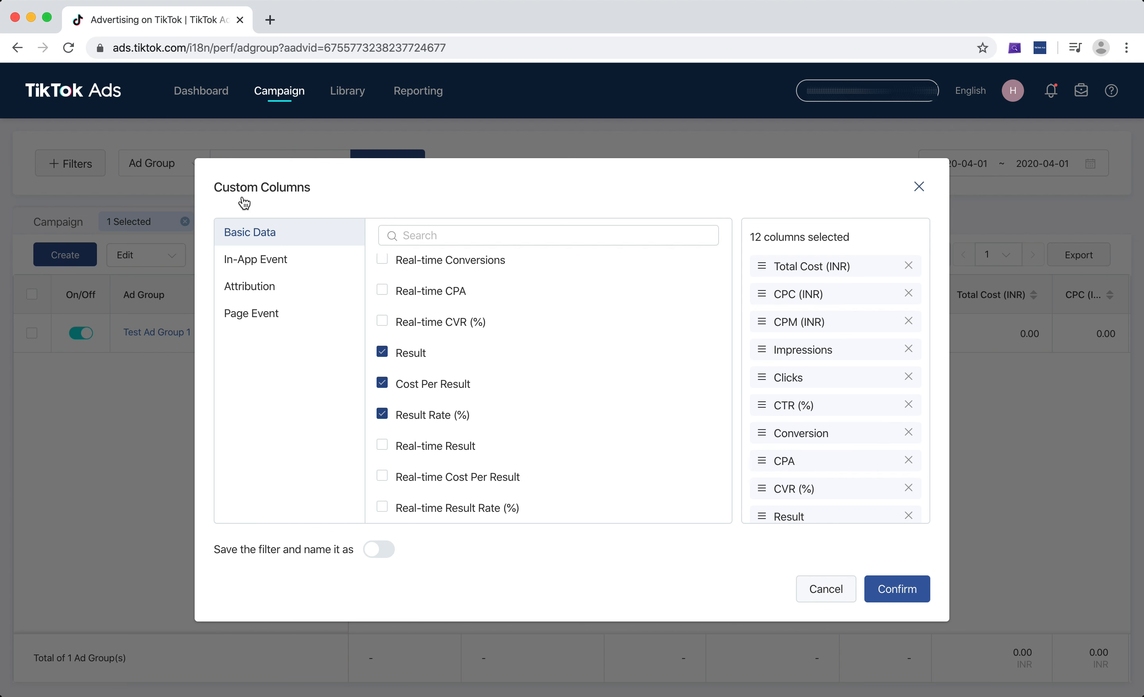
# Browse the In-App Event, Attribution and Page Event column lists, then cancel the dialog keeping default columns.
pyautogui.click(274, 272)
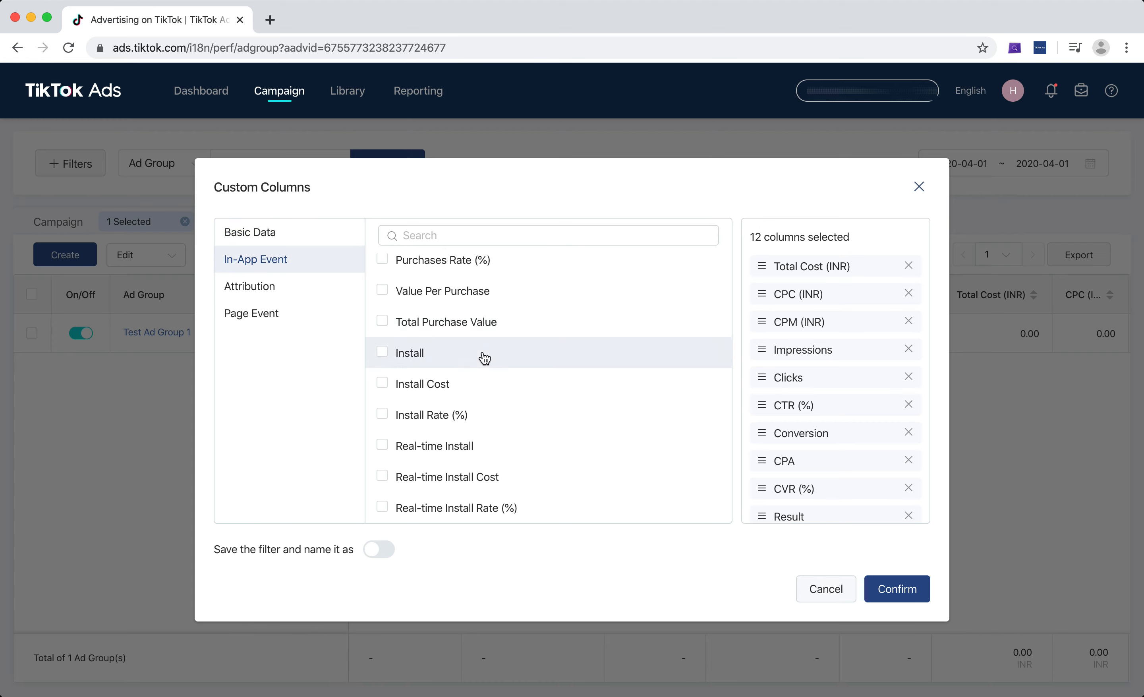
pyautogui.moveTo(455, 322)
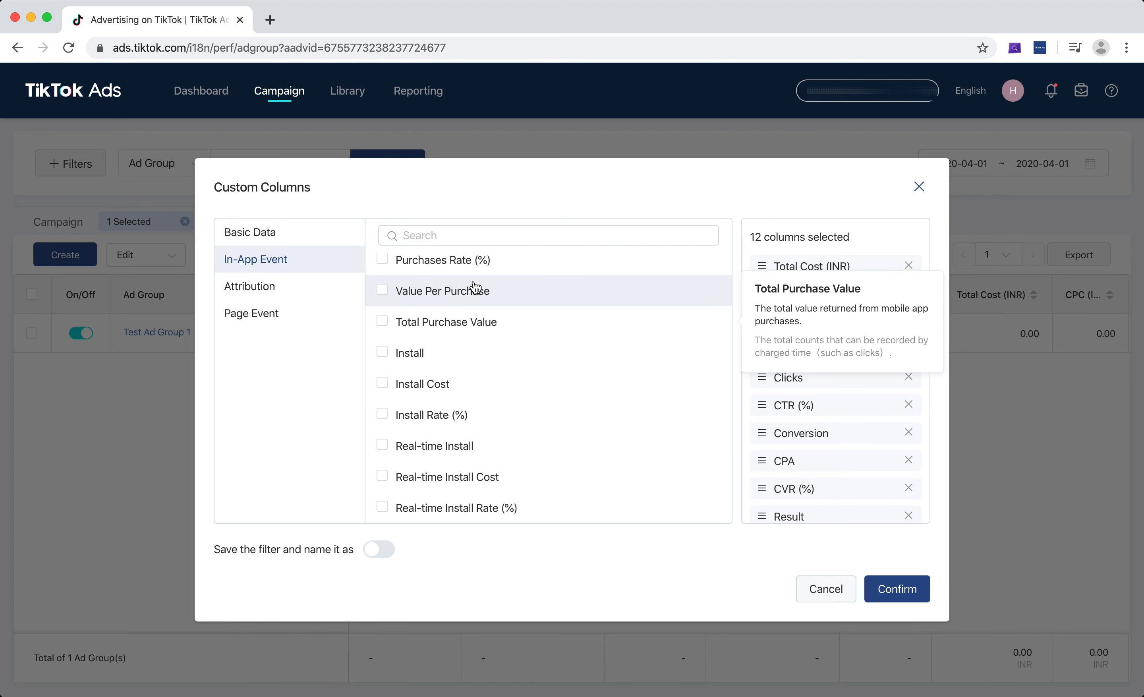
pyautogui.moveTo(485, 273)
pyautogui.scroll(1, 486, 277)
pyautogui.scroll(5, 485, 276)
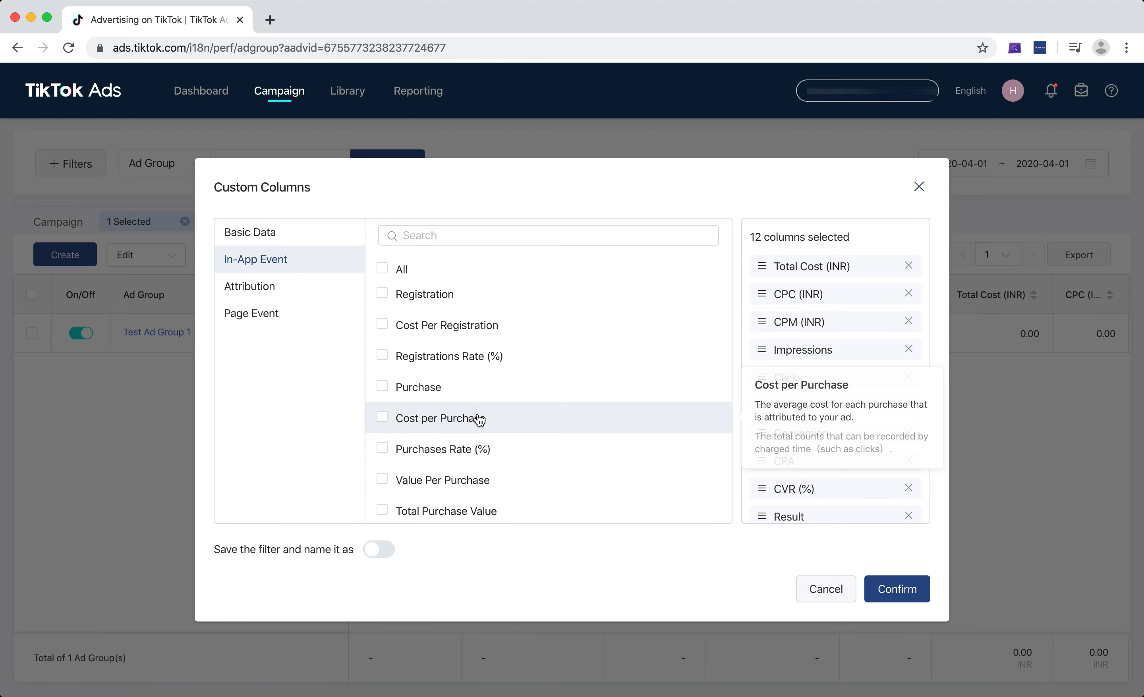
pyautogui.scroll(-5, 479, 418)
pyautogui.click(306, 298)
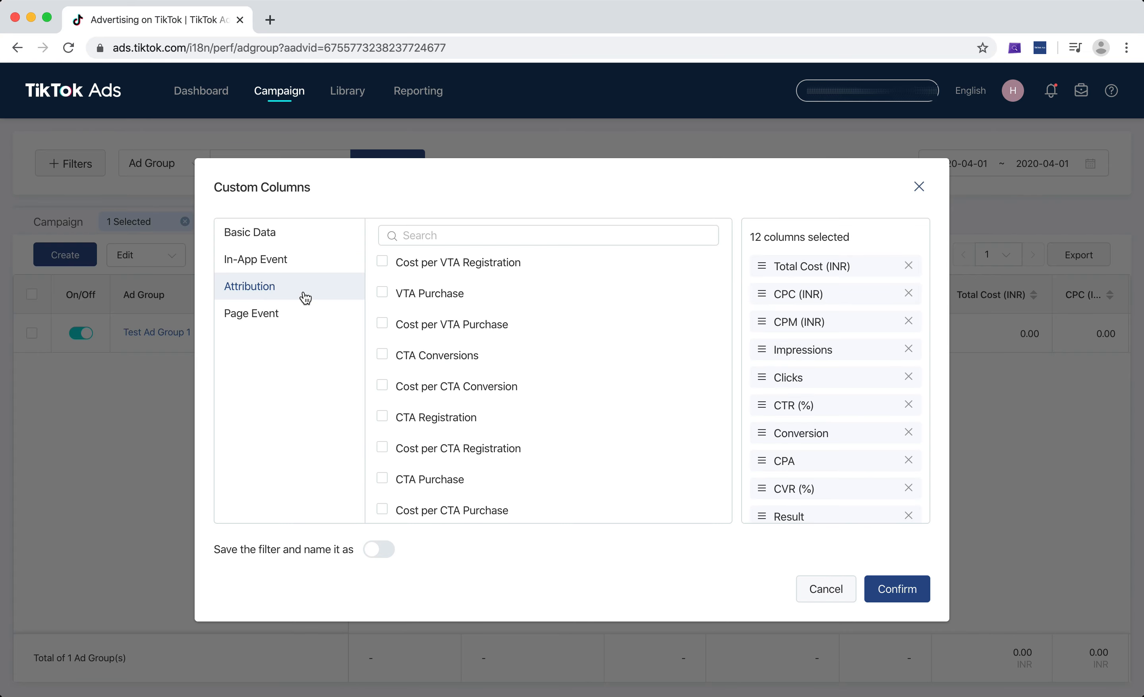
pyautogui.click(290, 316)
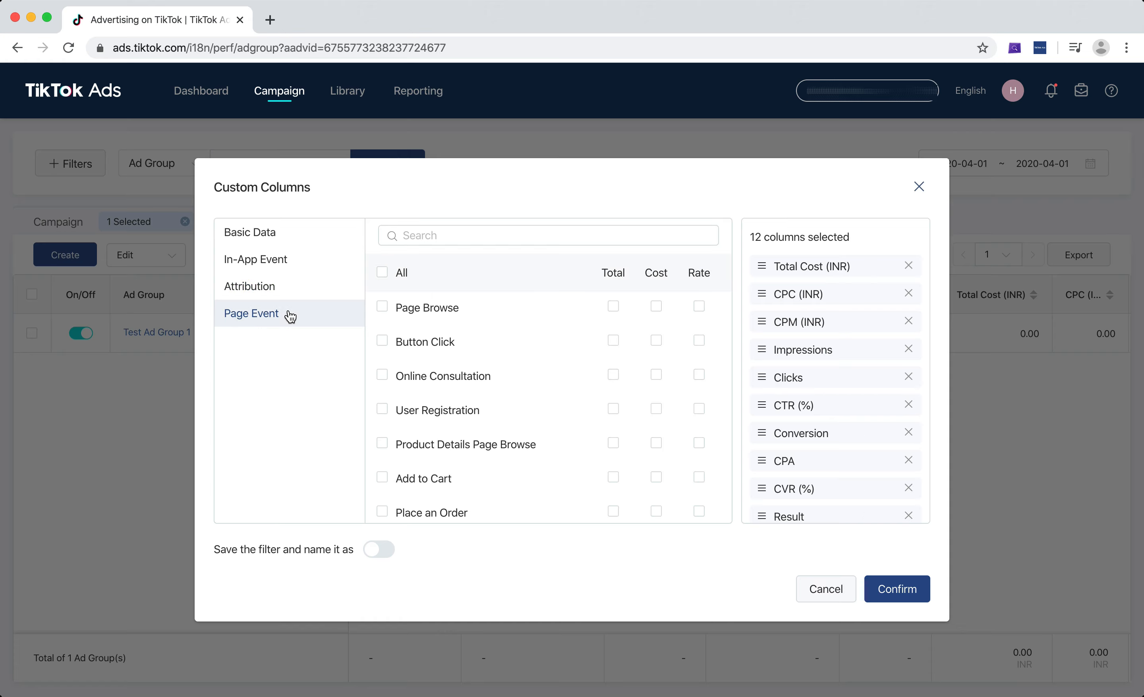
pyautogui.scroll(-10, 462, 397)
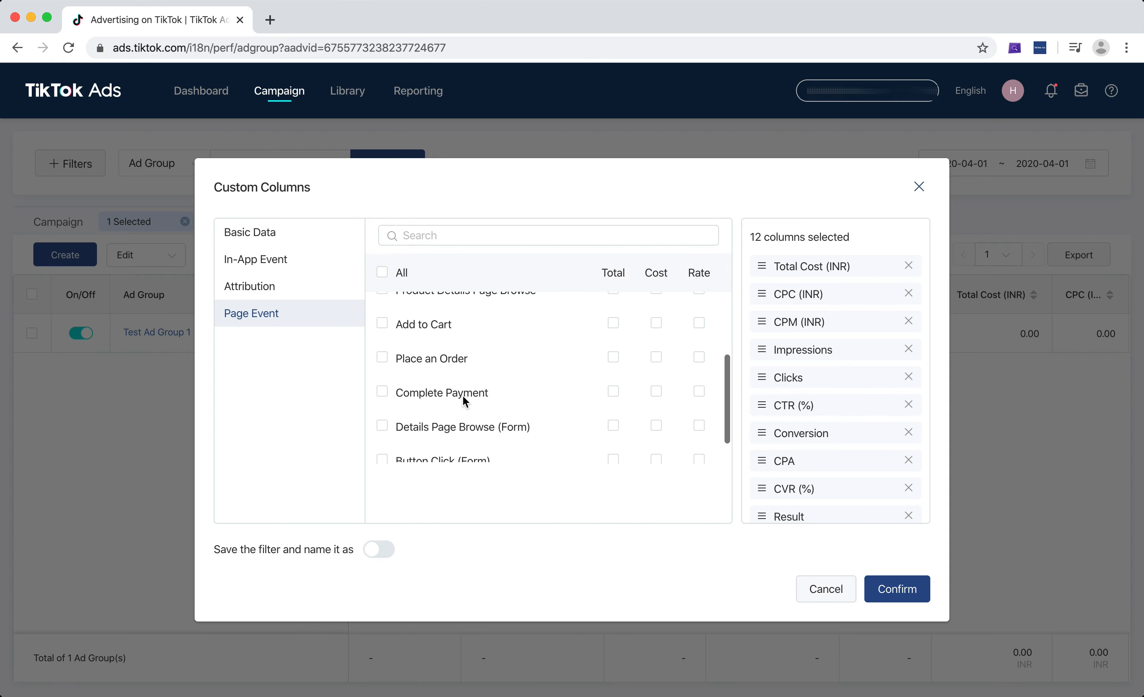
pyautogui.scroll(10, 463, 399)
pyautogui.click(273, 237)
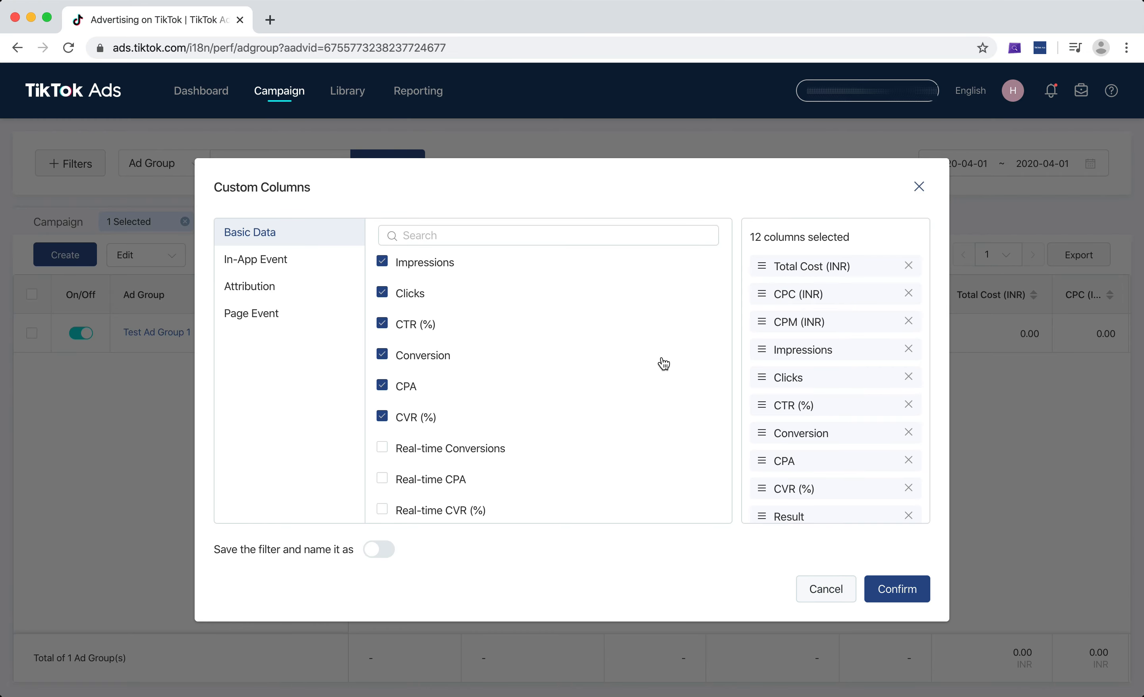
pyautogui.scroll(-2, 532, 389)
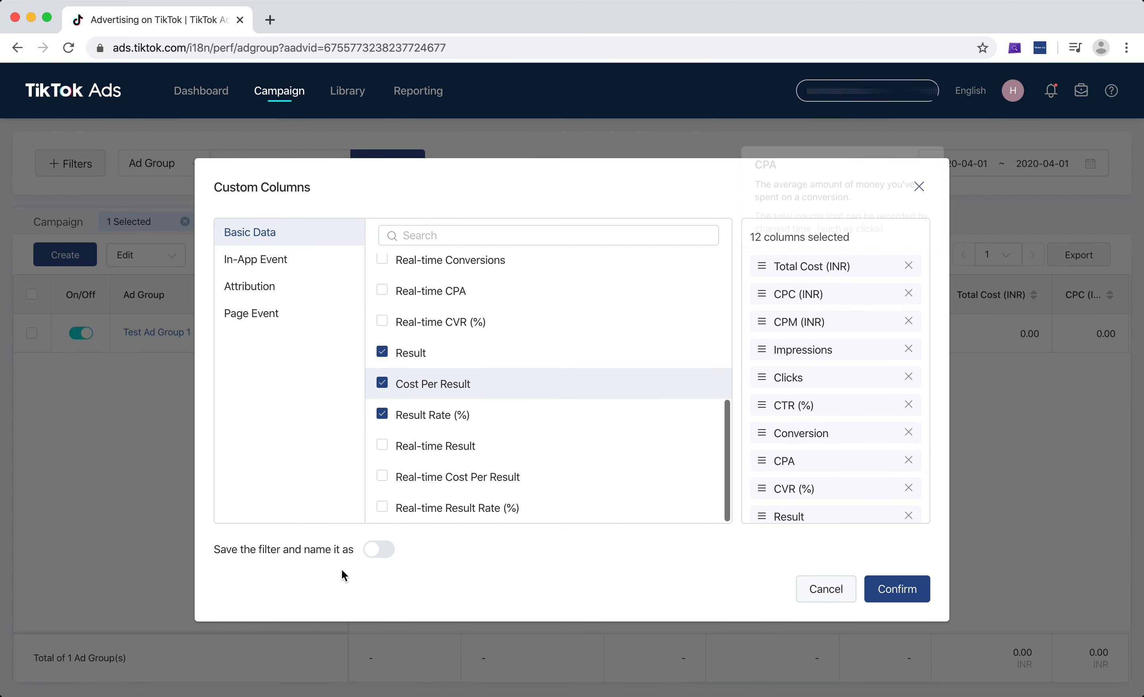
pyautogui.scroll(4, 636, 388)
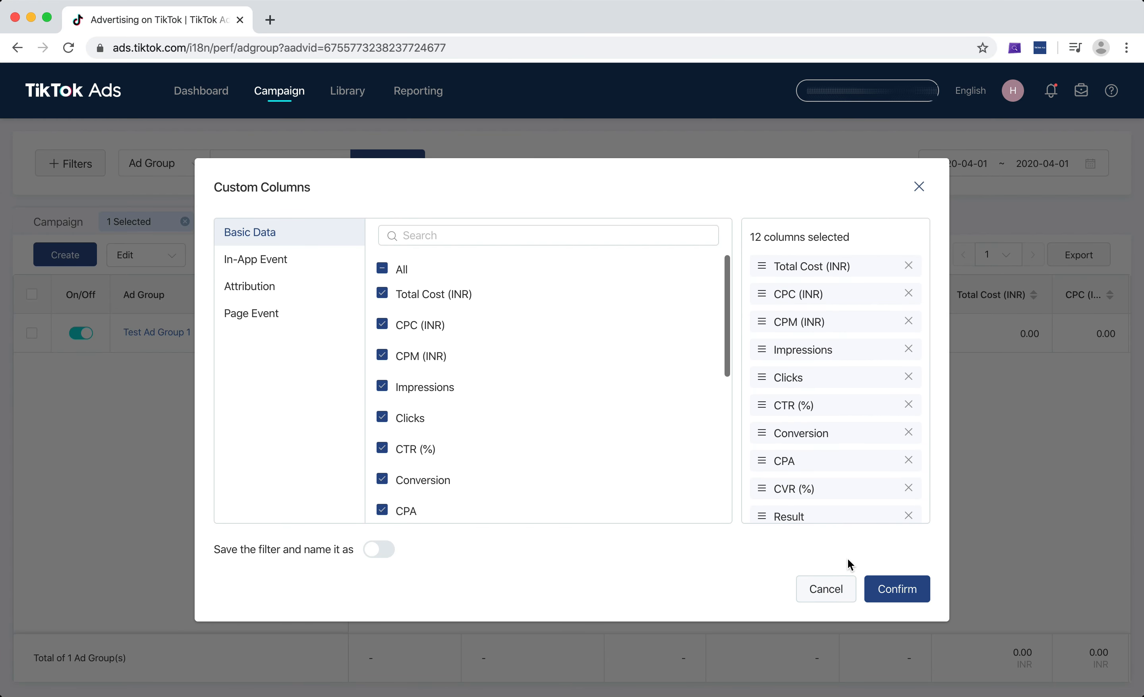
pyautogui.click(823, 589)
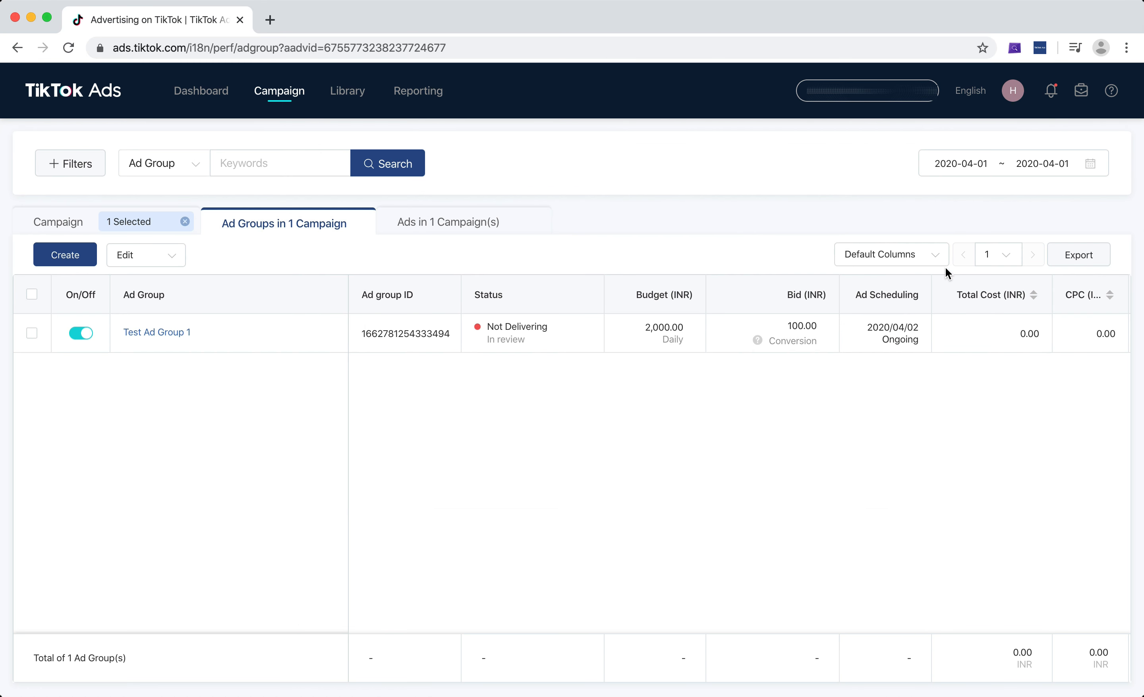
pyautogui.click(908, 259)
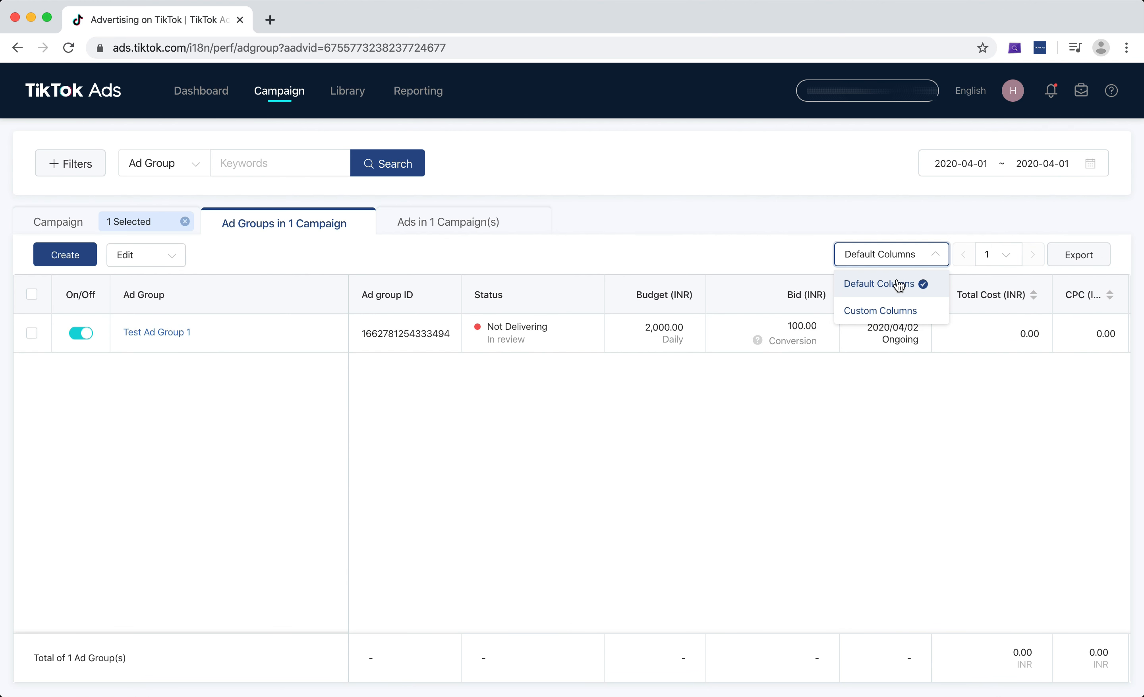
pyautogui.click(866, 453)
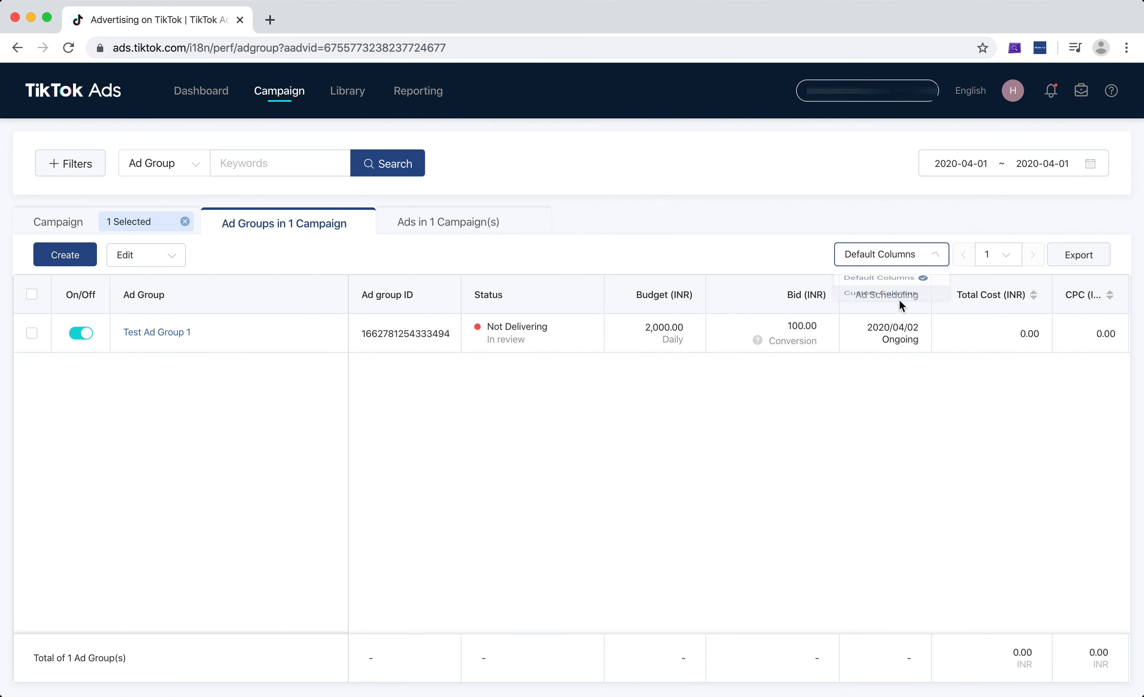
# Scroll across the ad group table to review its performance metric columns.
pyautogui.click(909, 253)
pyautogui.moveTo(886, 341)
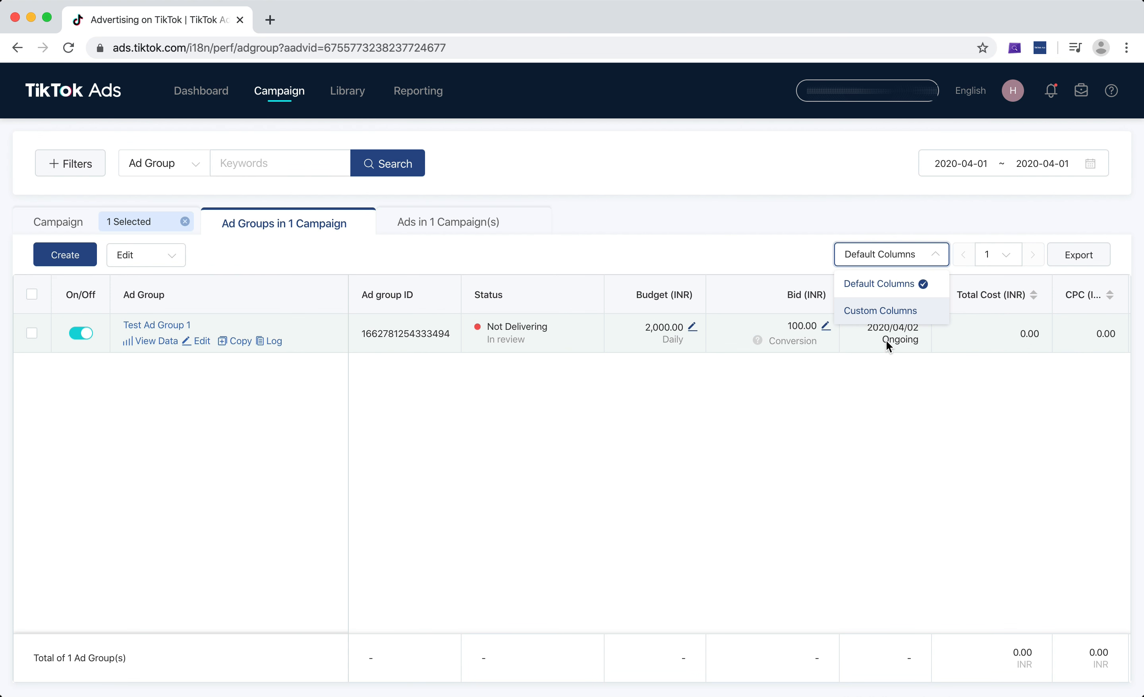
pyautogui.click(821, 483)
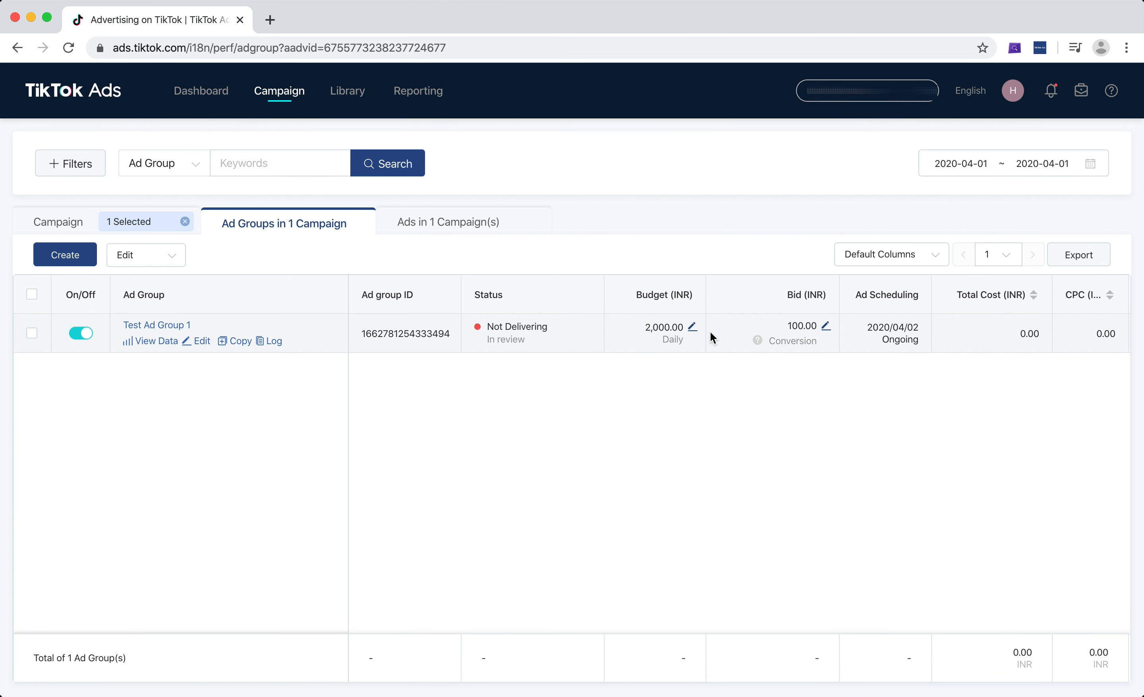
pyautogui.hscroll(2, 711, 332)
pyautogui.hscroll(5, 710, 332)
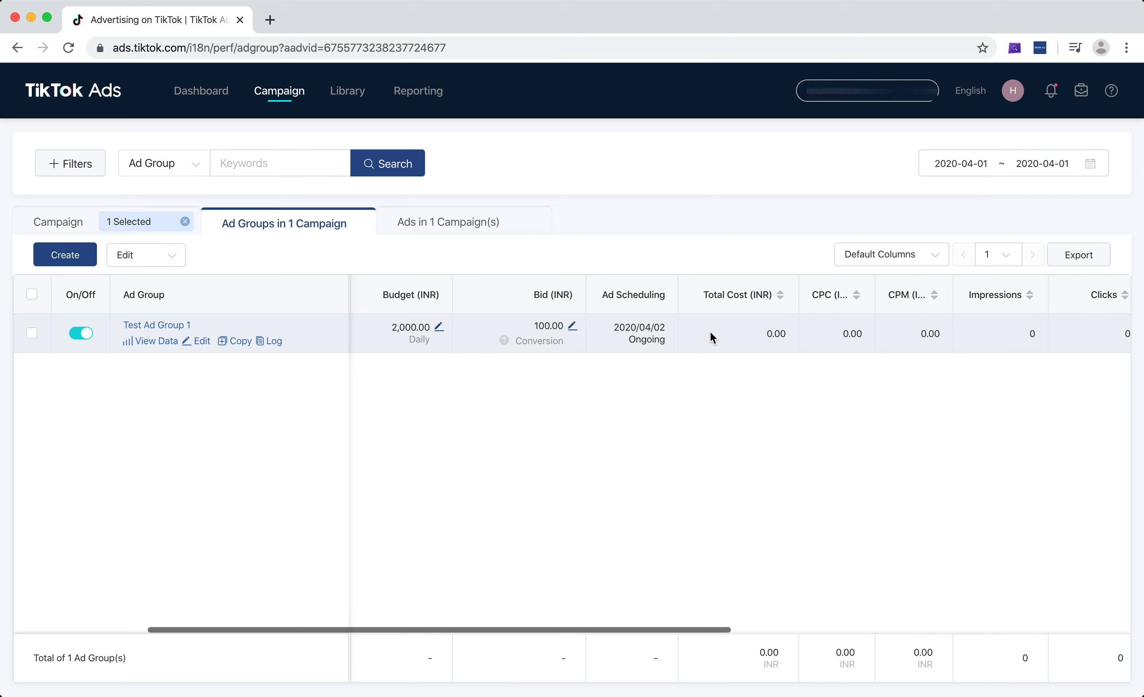
pyautogui.hscroll(4, 710, 332)
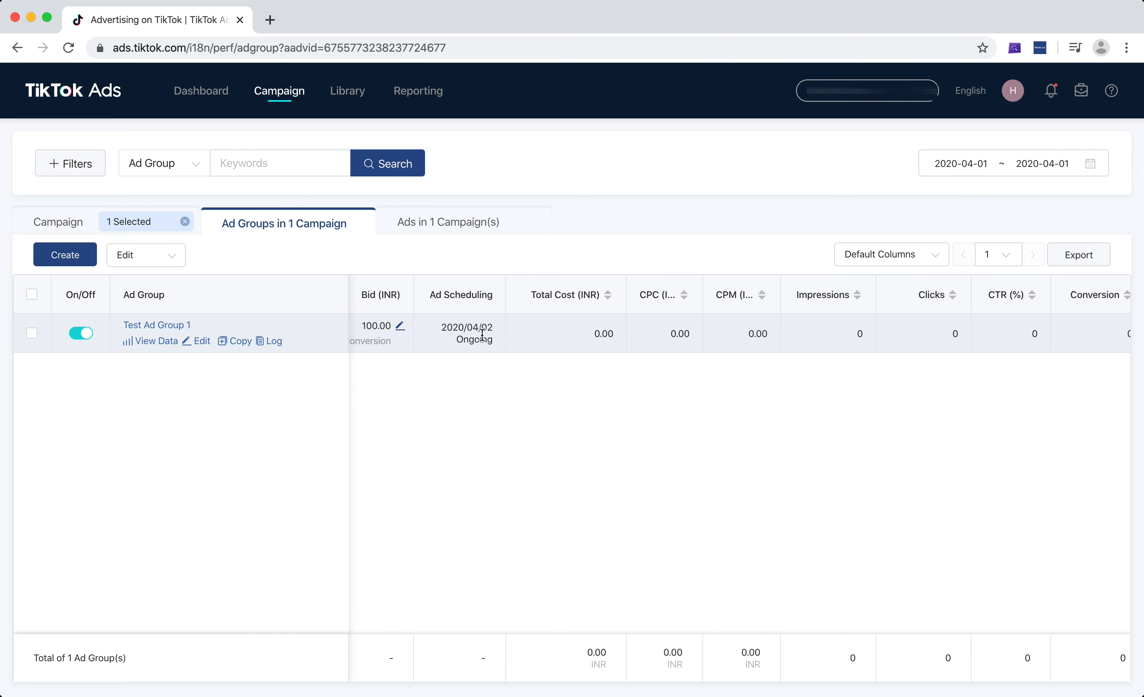
pyautogui.moveTo(588, 335); pyautogui.dragTo(619, 335)
pyautogui.moveTo(671, 336); pyautogui.dragTo(773, 338)
pyautogui.hscroll(4, 970, 333)
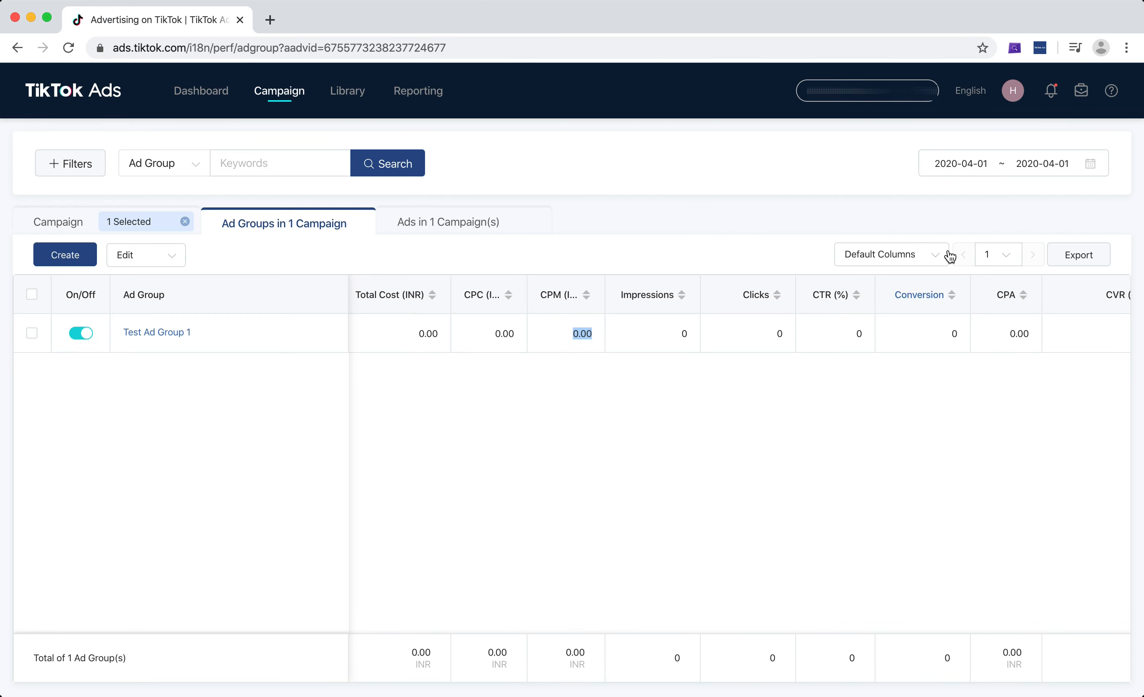
# Set the report date range to Last 7 Days.
pyautogui.click(990, 166)
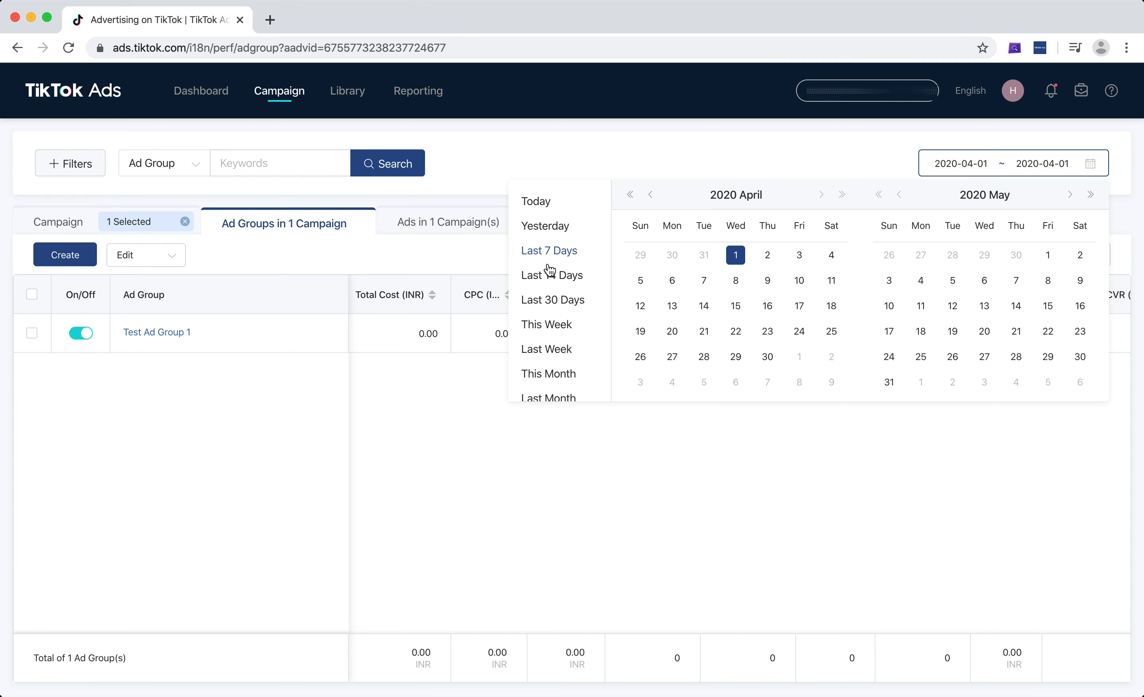
pyautogui.click(536, 252)
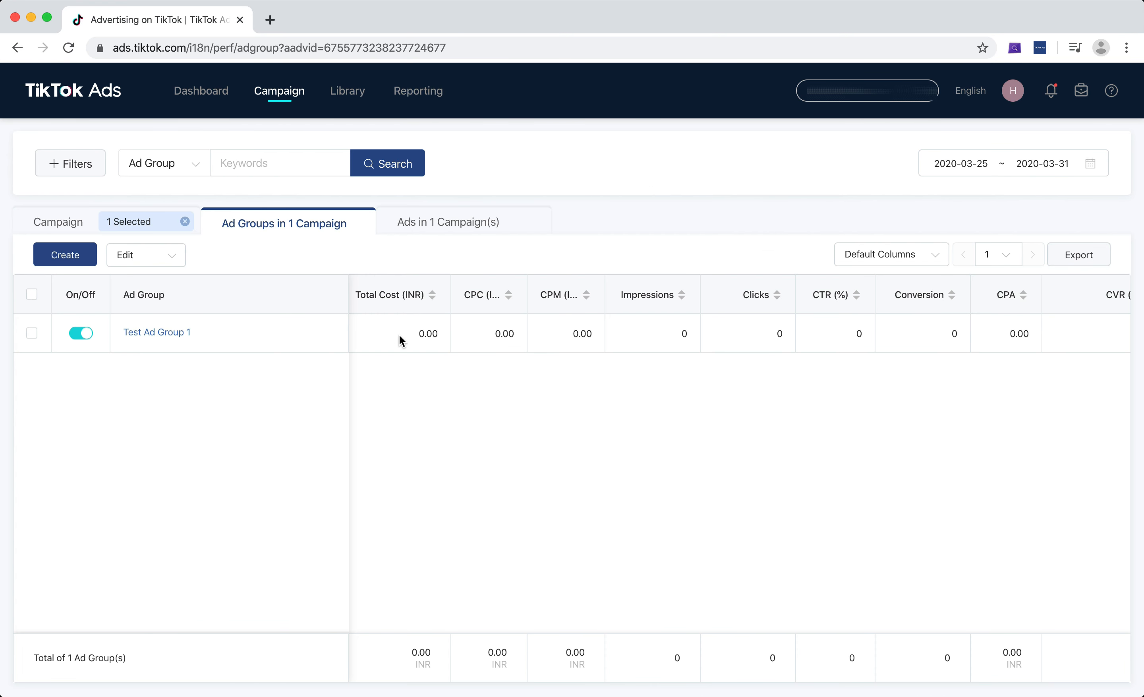
pyautogui.hscroll(-3, 399, 336)
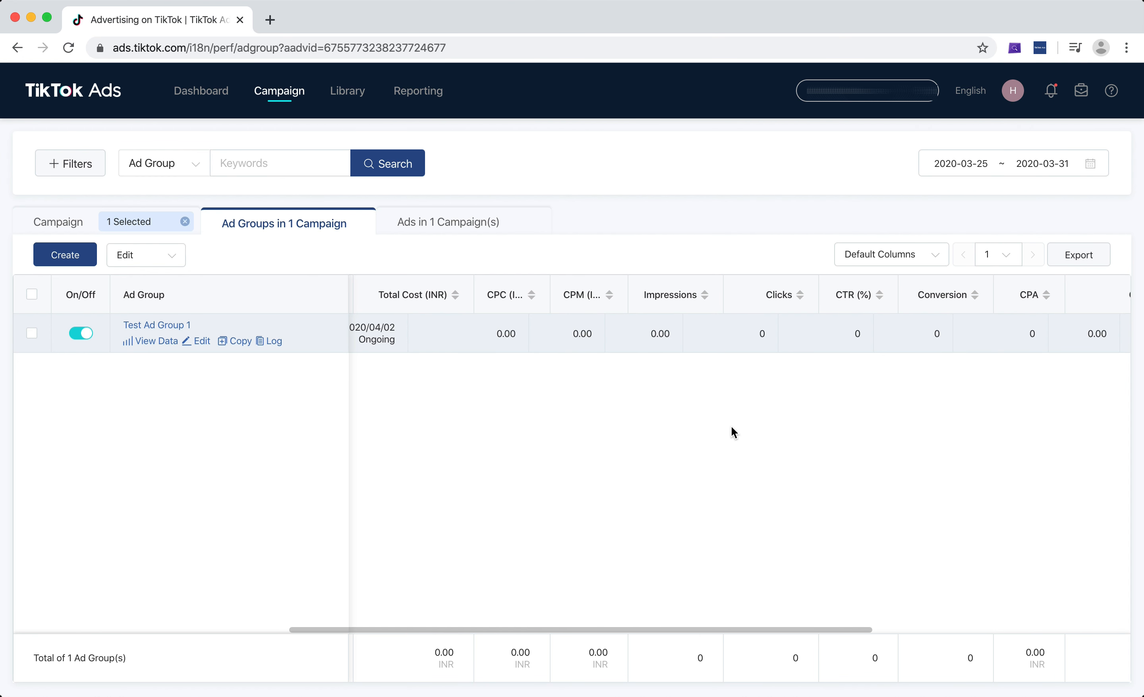
pyautogui.hscroll(-5, 647, 391)
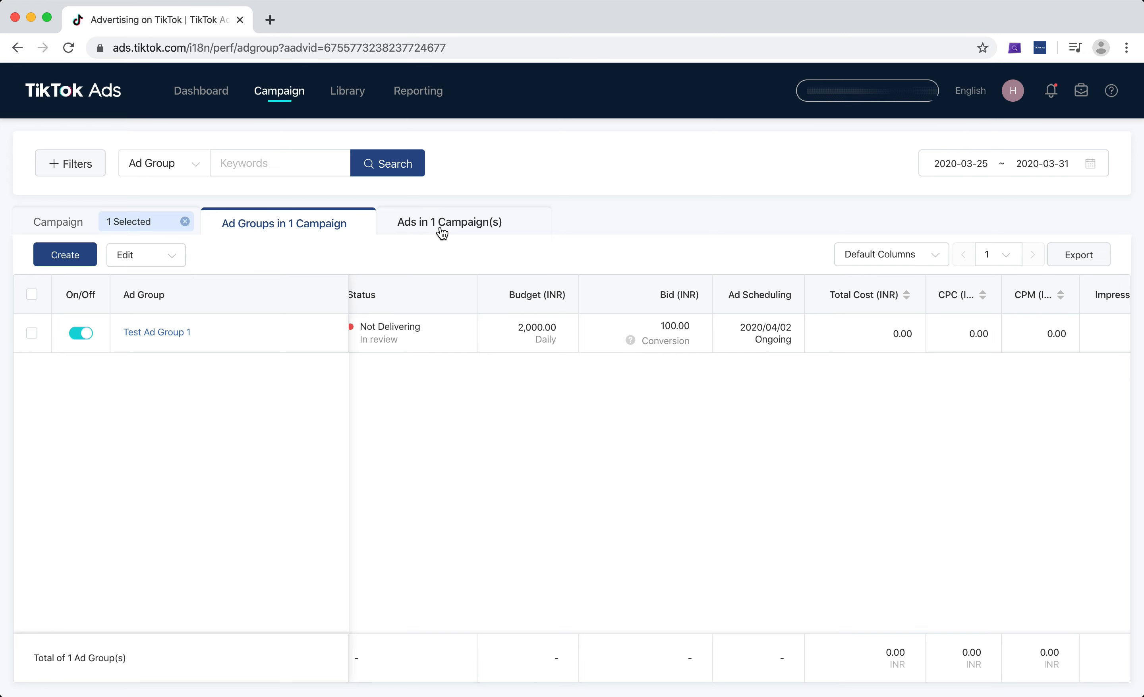
# Switch to the campaign's ads list and dismiss the tax info banner.
pyautogui.click(430, 224)
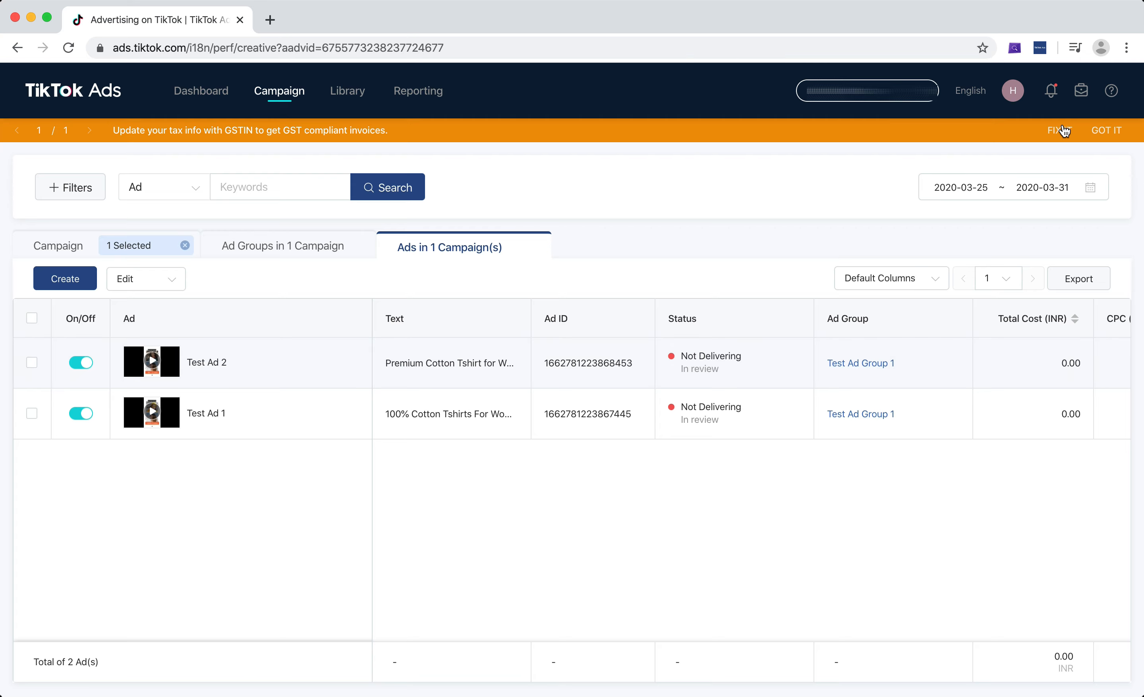
pyautogui.click(1107, 131)
# Scroll through the ads table to review both ads' metric columns.
pyautogui.hscroll(10, 631, 347)
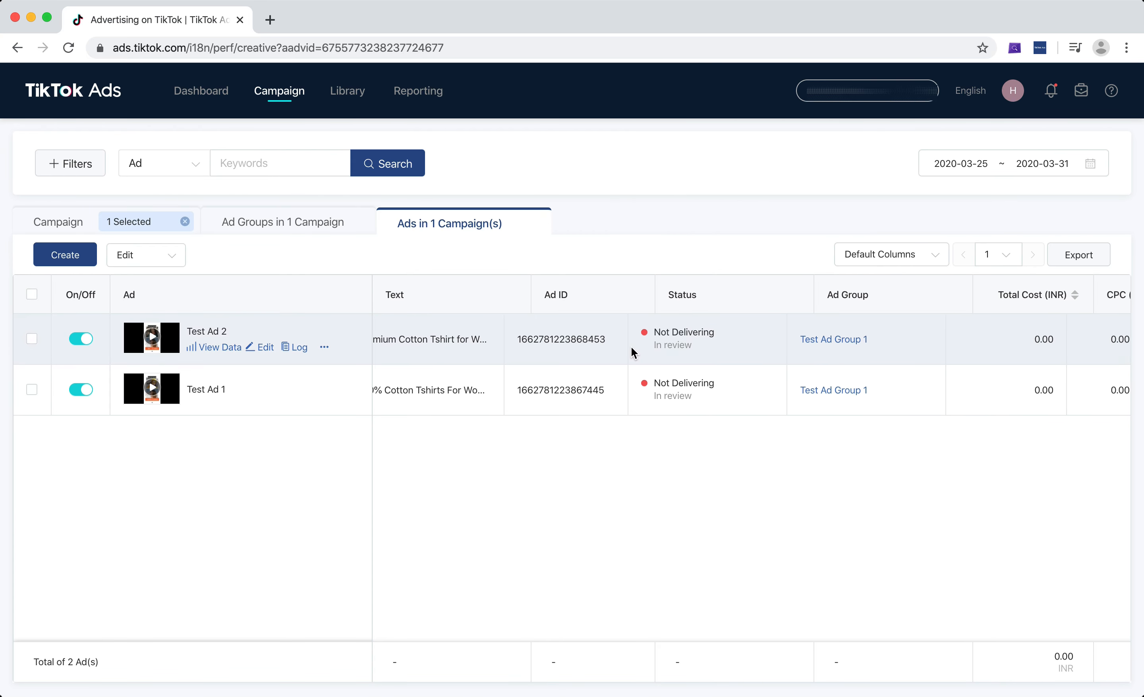
pyautogui.hscroll(10, 797, 320)
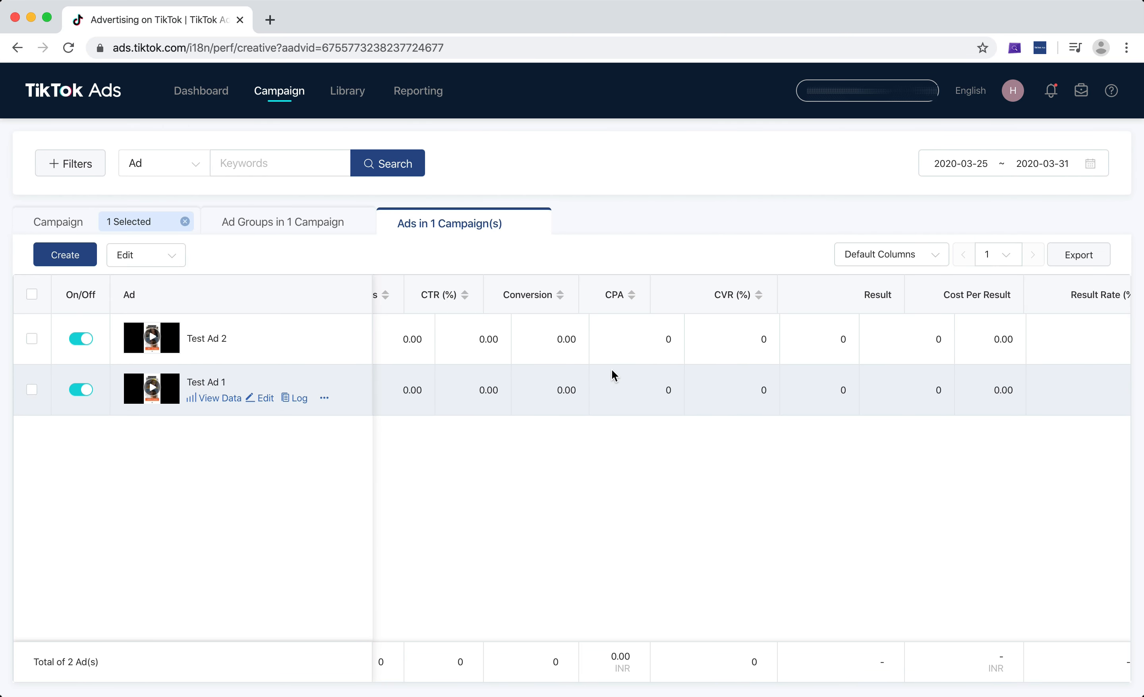
pyautogui.hscroll(-10, 612, 374)
# Go back to the ad groups list and dismiss the tax info banner again.
pyautogui.click(301, 230)
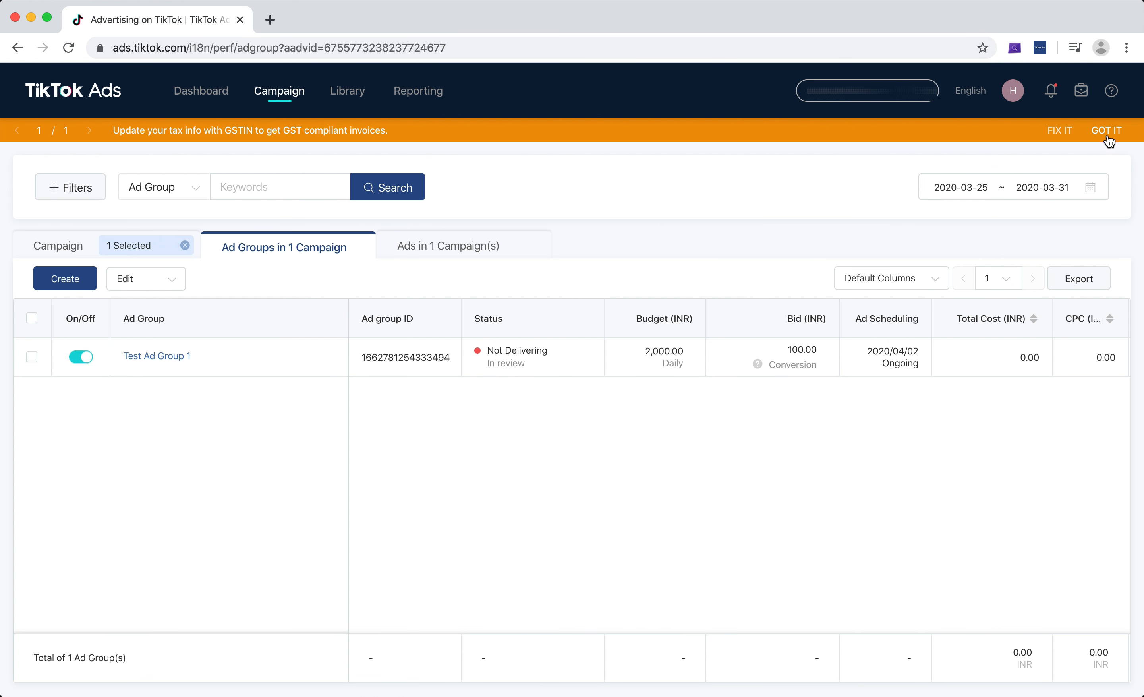
pyautogui.click(1106, 132)
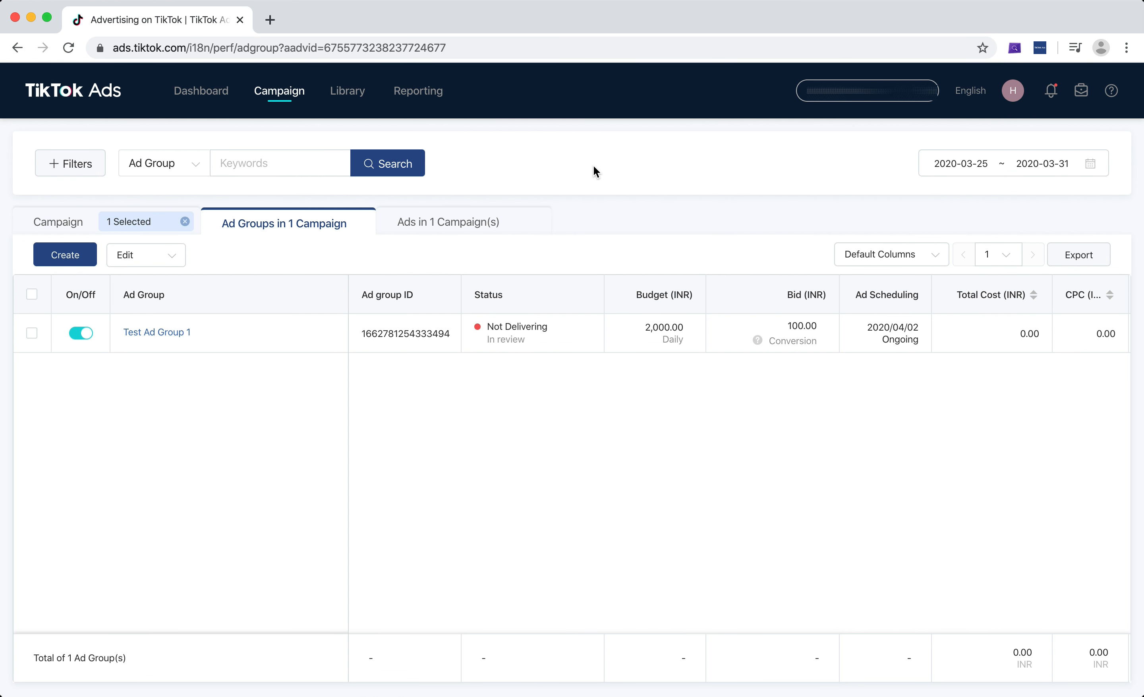